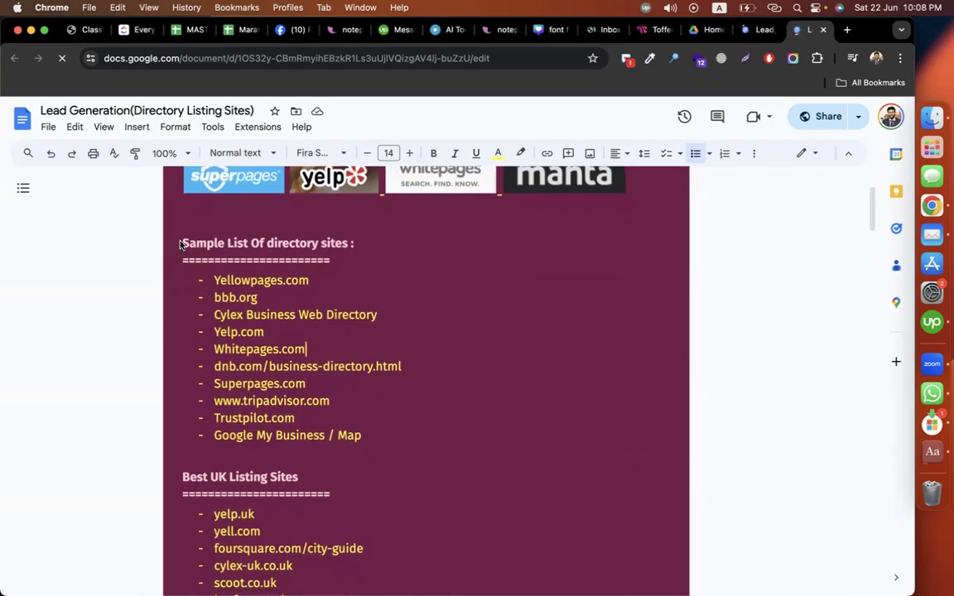
Step: Insert a 'Listing' heading on a new line above the directory sites heading
{"action": "left_click_drag", "start_coordinate": [361, 437], "coordinate": [176, 250]}
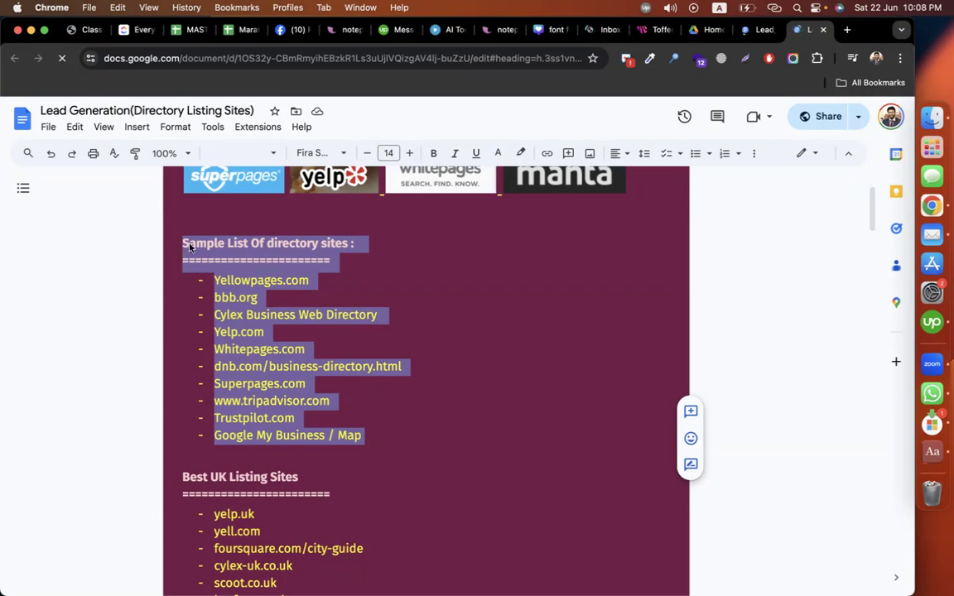
{"action": "left_click", "coordinate": [191, 217]}
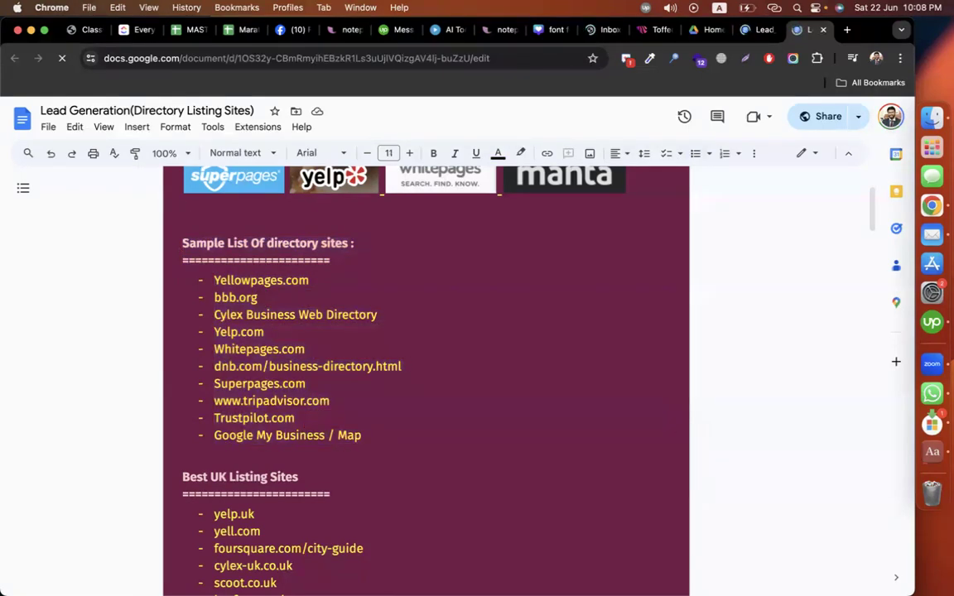
{"action": "key", "text": "Return"}
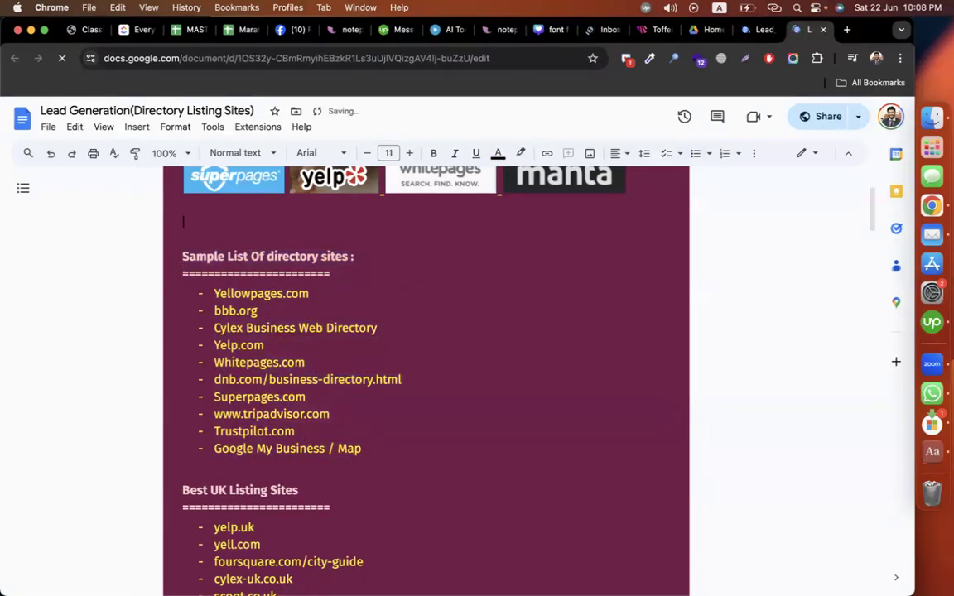
{"action": "type", "text": "Listing"}
{"action": "key", "text": "Return"}
{"action": "type", "text": "----"}
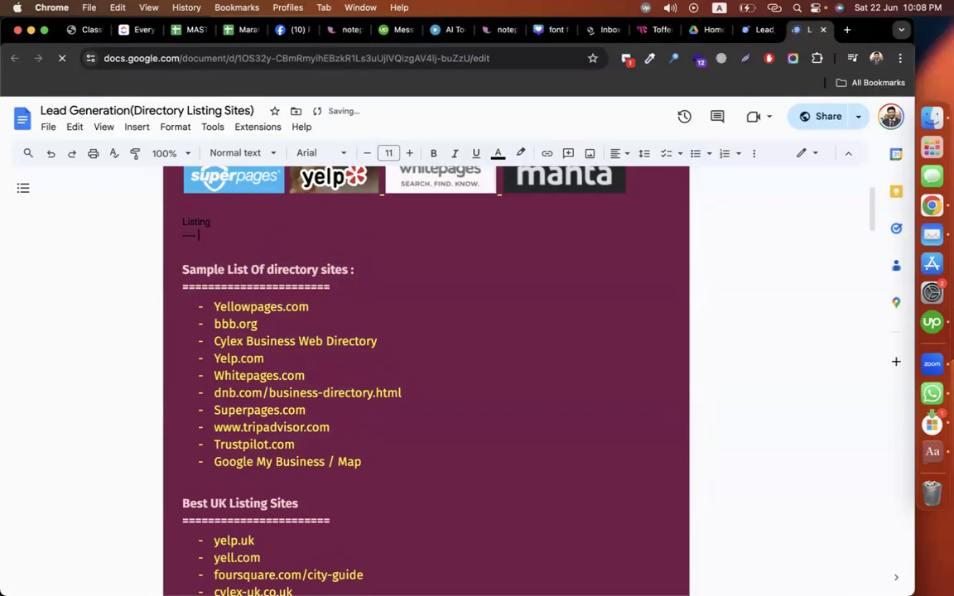
{"action": "key", "text": "Return"}
Step: Add dash bullets Plumbing, Roofing and Advocate under the Listing heading
{"action": "type", "text": "- "}
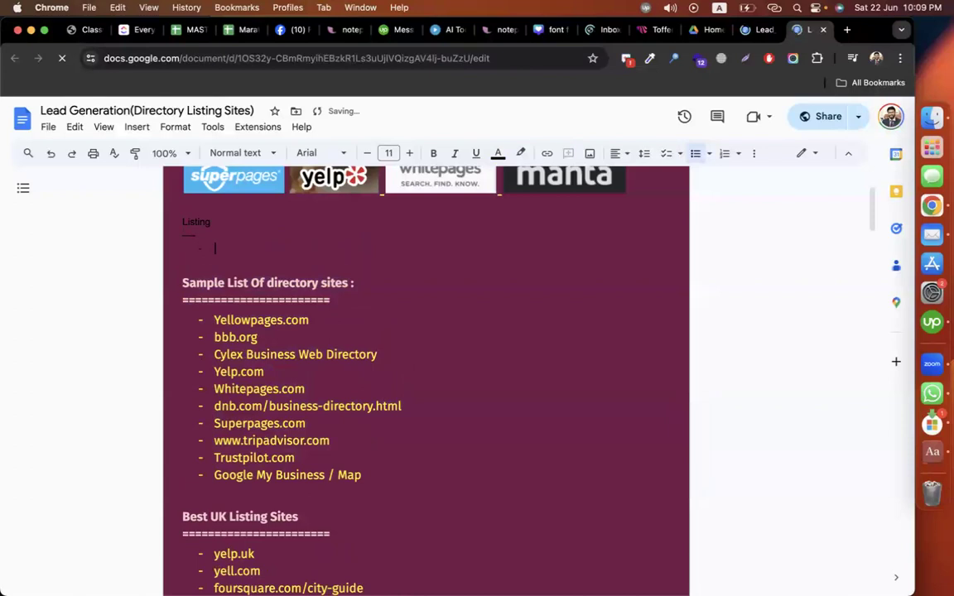
{"action": "type", "text": "pla"}
{"action": "type", "text": "mbing"}
{"action": "key", "text": "Return"}
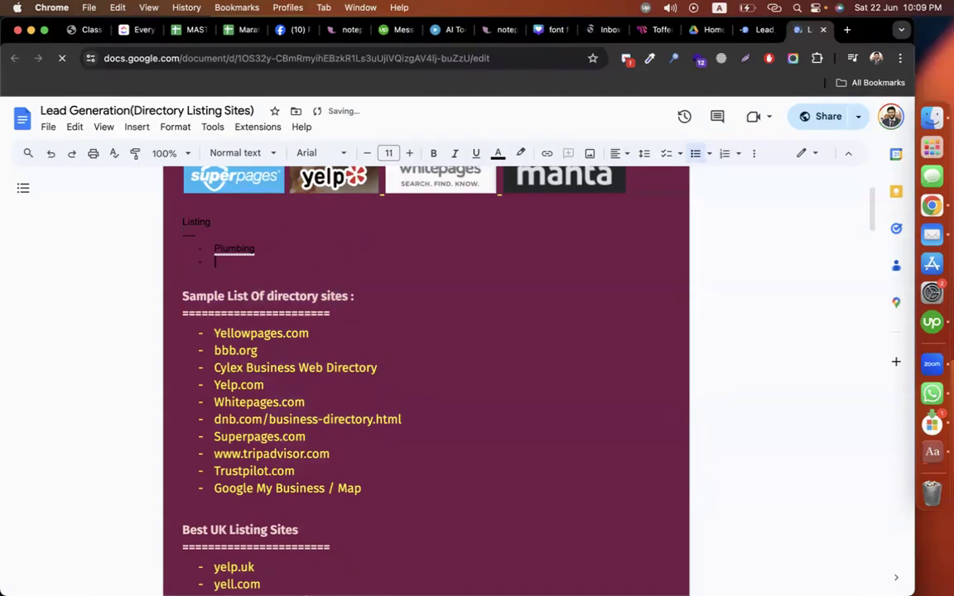
{"action": "type", "text": "roofing"}
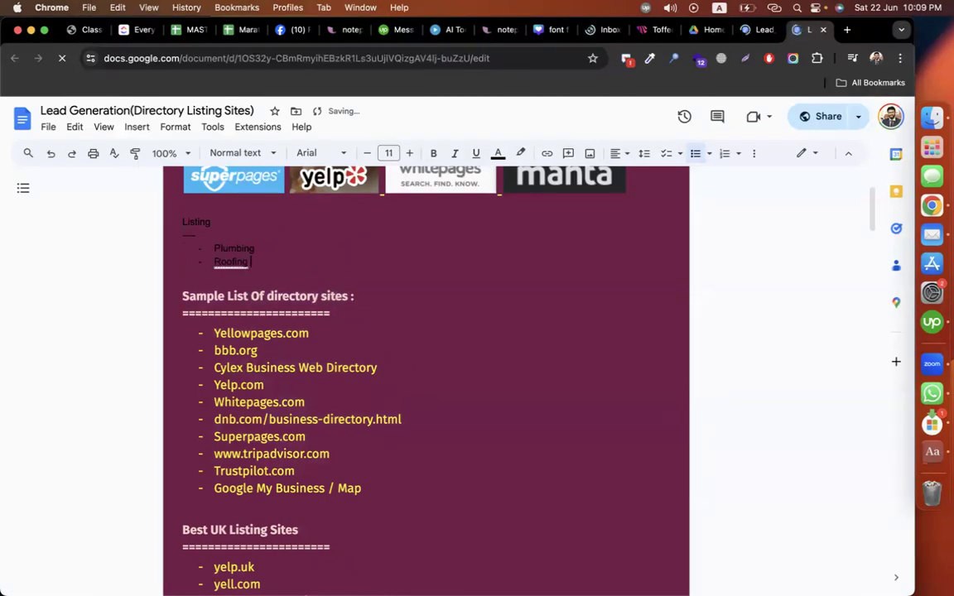
{"action": "key", "text": "Return"}
{"action": "type", "text": "advo"}
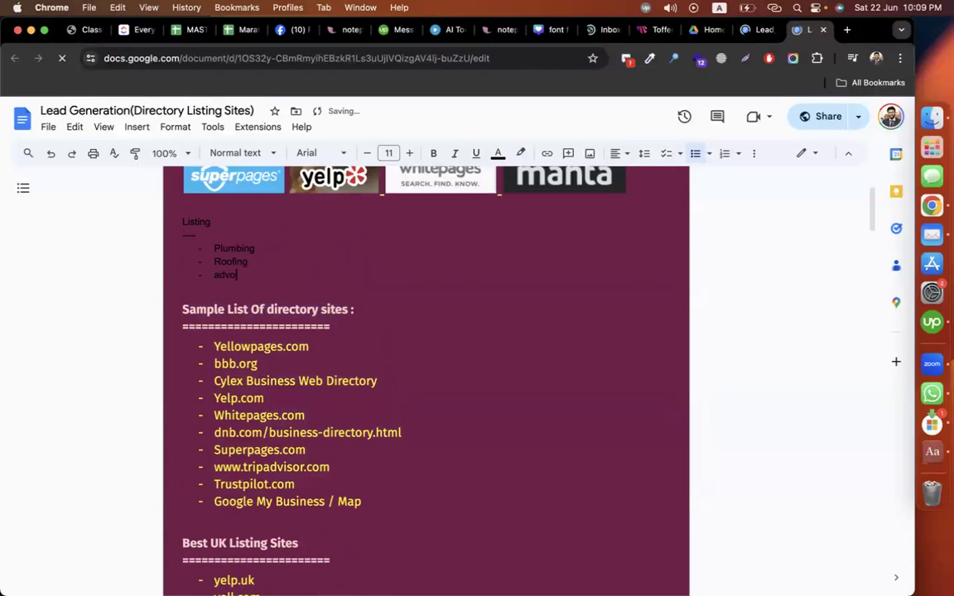
{"action": "type", "text": "cate"}
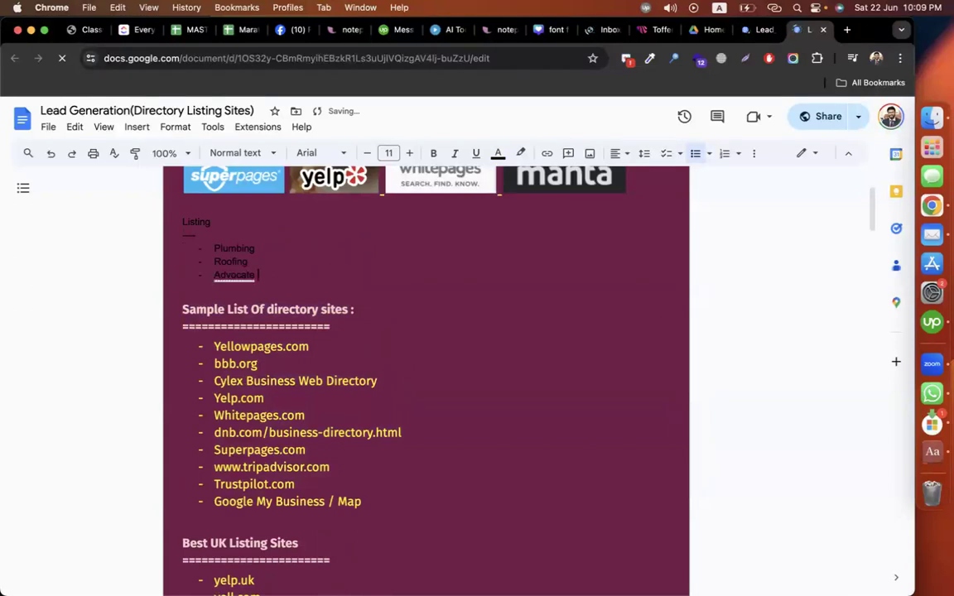
{"action": "key", "text": "Return"}
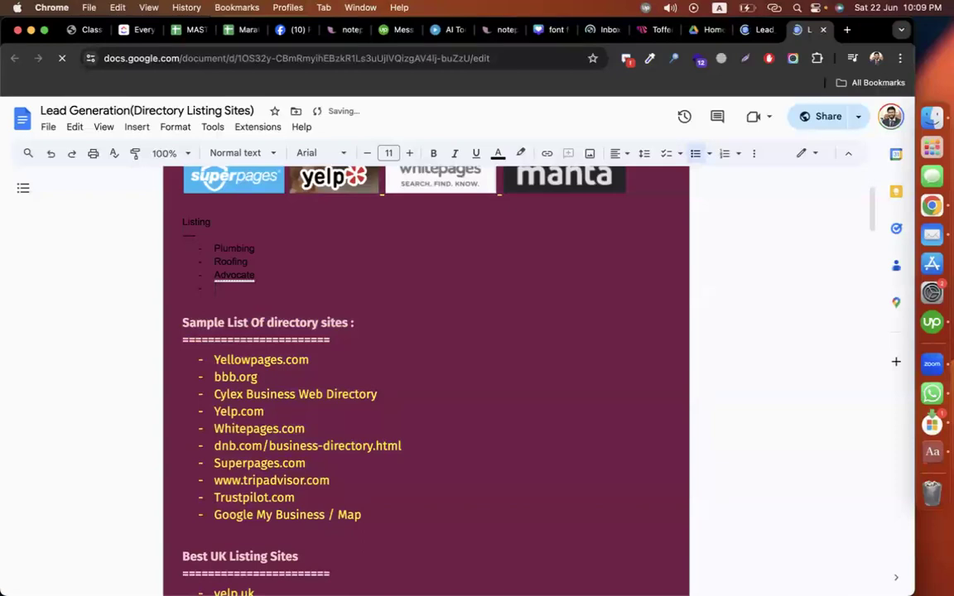
Step: Add Lawyers, Retail and Restaurant bullets, then end the list
{"action": "type", "text": "lawyers"}
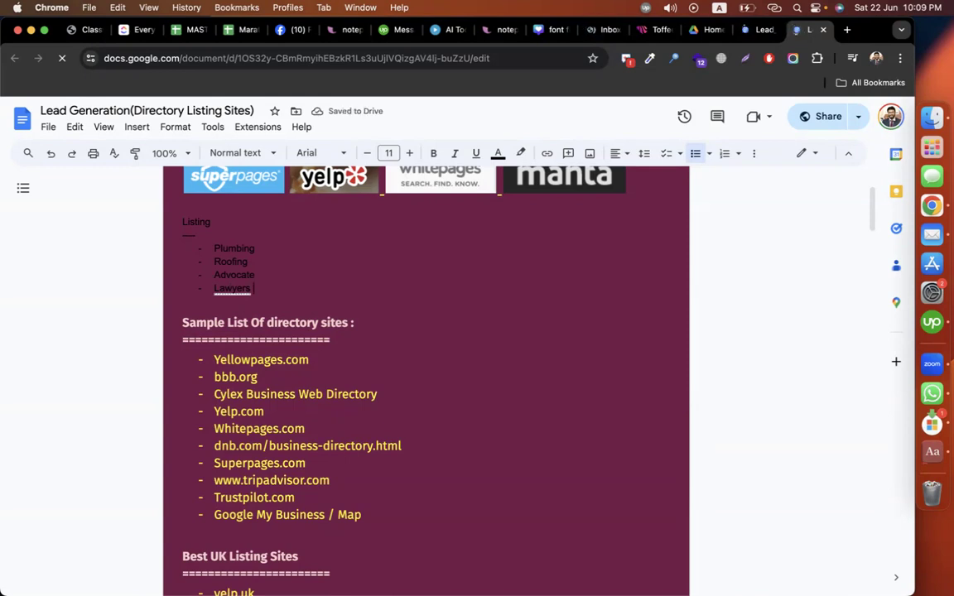
{"action": "key", "text": "Return"}
{"action": "type", "text": "retail"}
{"action": "key", "text": "Return"}
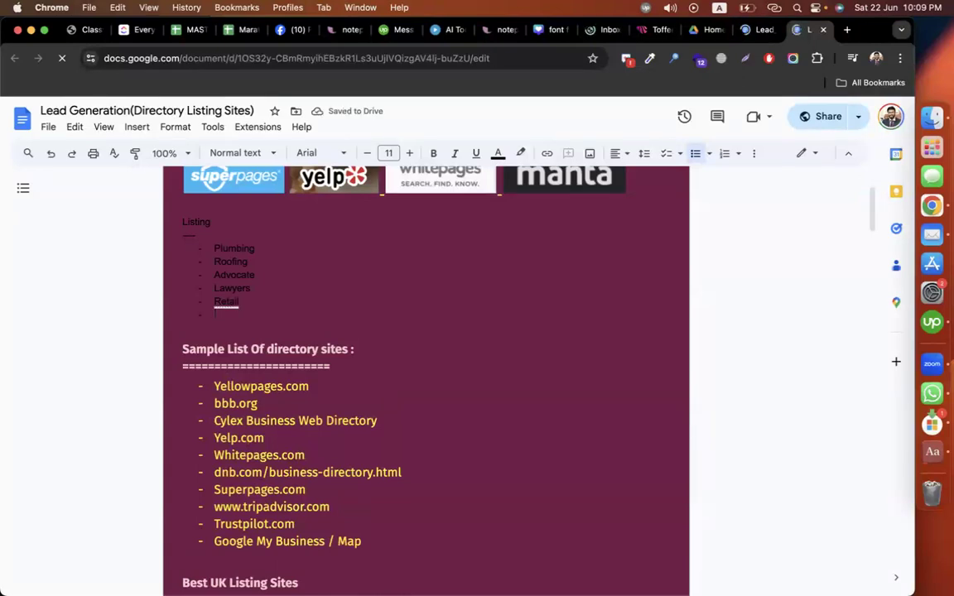
{"action": "type", "text": "restaurant"}
{"action": "key", "text": "Return"}
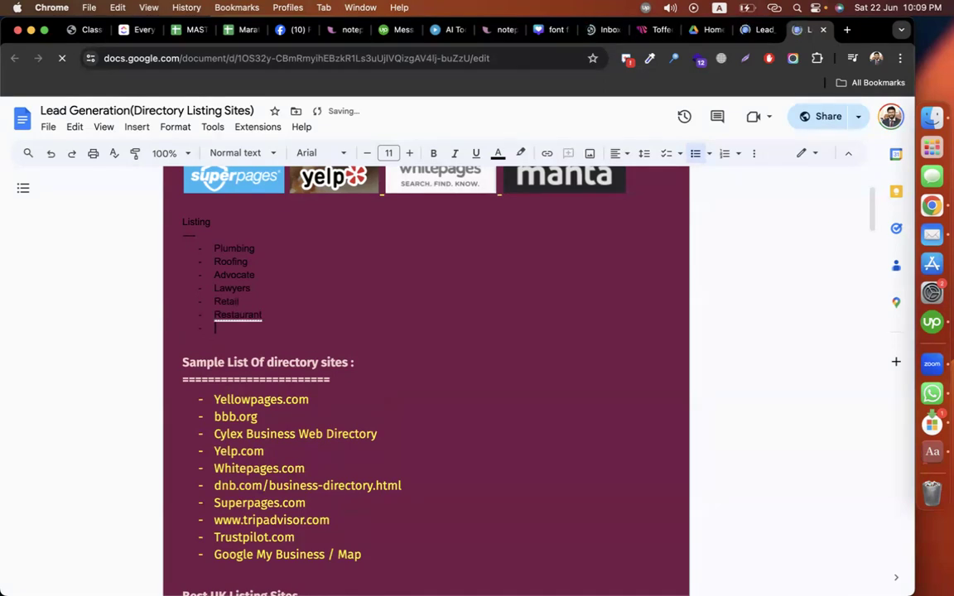
{"action": "key", "text": "BackSpace"}
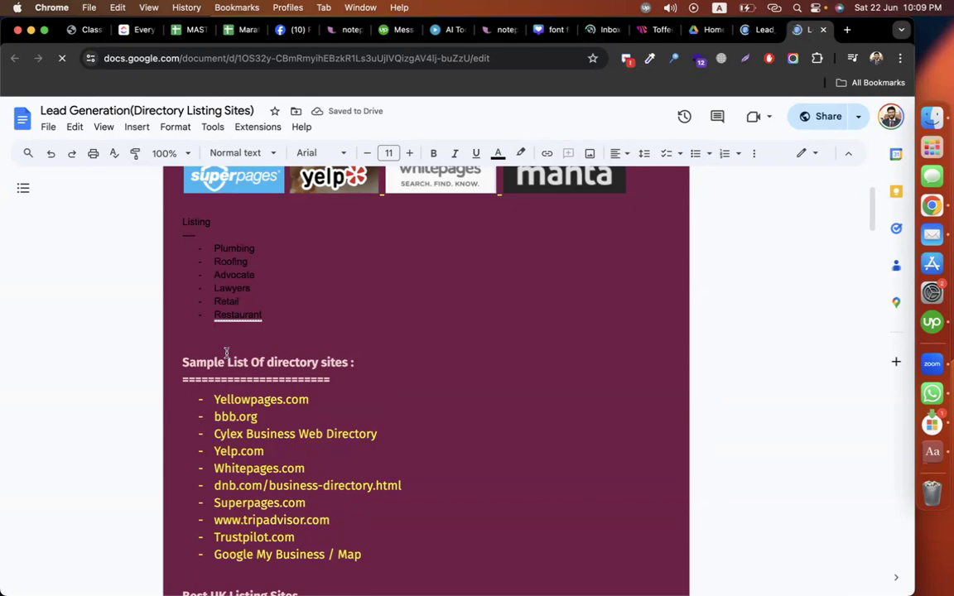
Step: Copy Yellowpages.com from the sites list and load it in a new browser tab
{"action": "scroll", "coordinate": [278, 426], "scroll_direction": "down", "scroll_amount": 1}
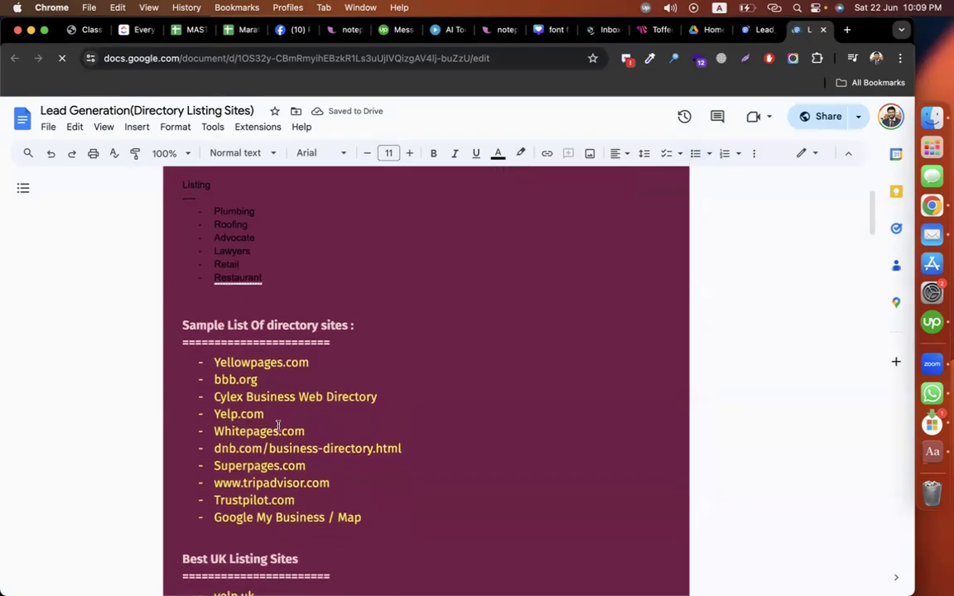
{"action": "scroll", "coordinate": [278, 426], "scroll_direction": "down", "scroll_amount": 1}
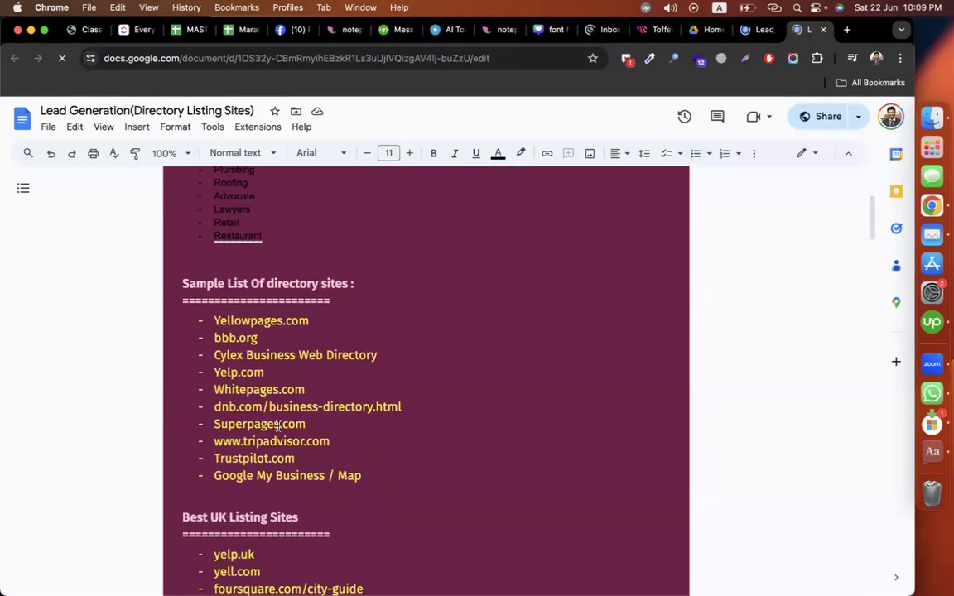
{"action": "scroll", "coordinate": [278, 425], "scroll_direction": "down", "scroll_amount": 1}
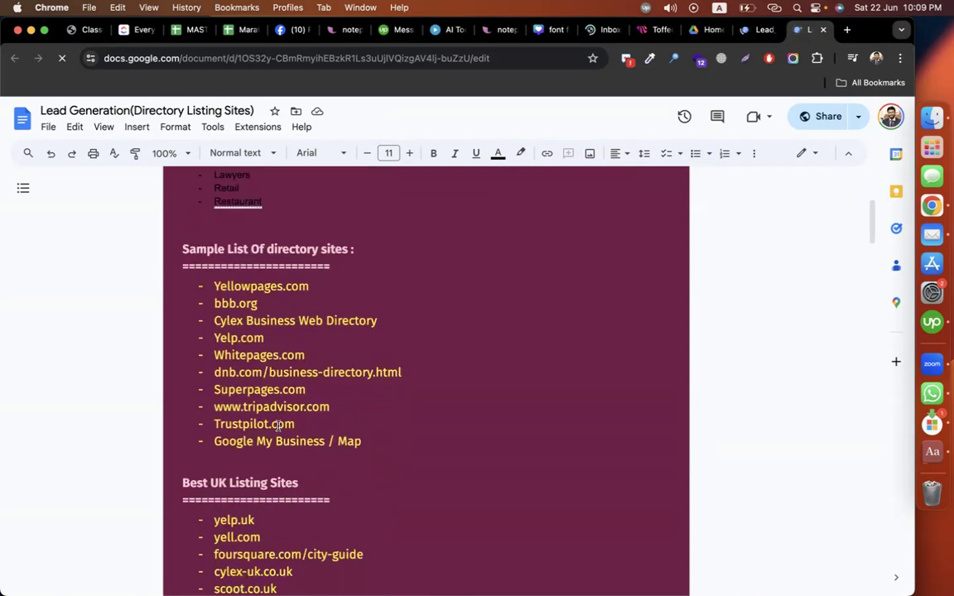
{"action": "left_click", "coordinate": [217, 284]}
{"action": "key", "text": "super+shift+Right"}
{"action": "key", "text": "super+c"}
{"action": "key", "text": "super+t"}
{"action": "key", "text": "super+v"}
{"action": "key", "text": "Return"}
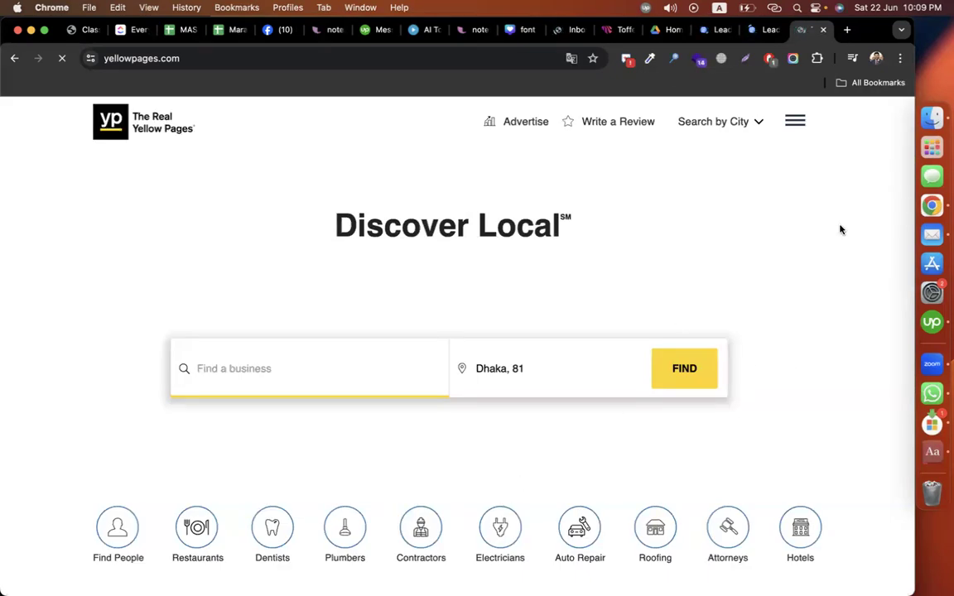
{"action": "left_click", "coordinate": [845, 30]}
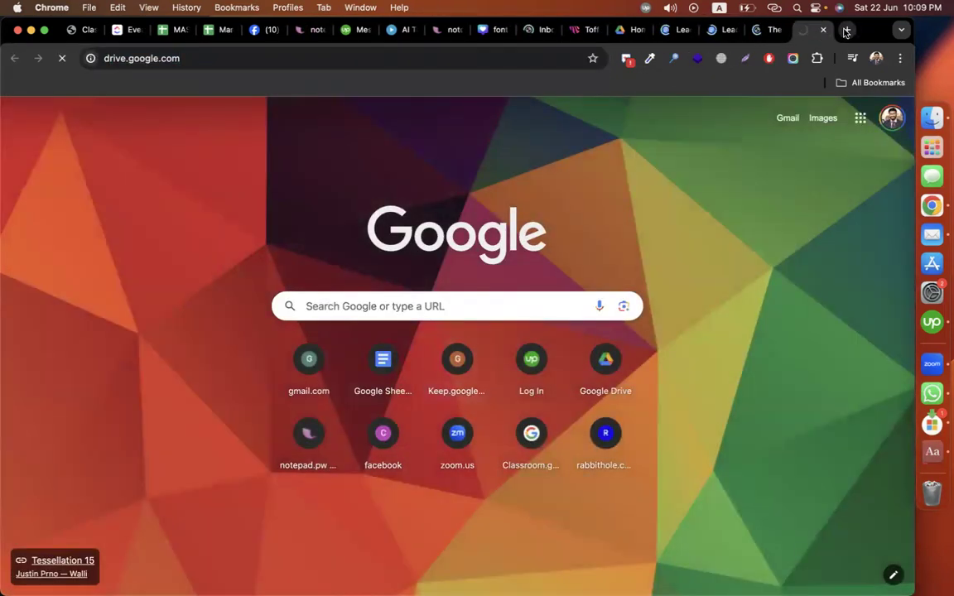
Step: Try a 'restaurant' search on Yellow Pages, then go back to the home page
{"action": "left_click", "coordinate": [762, 30]}
{"action": "left_click", "coordinate": [309, 364]}
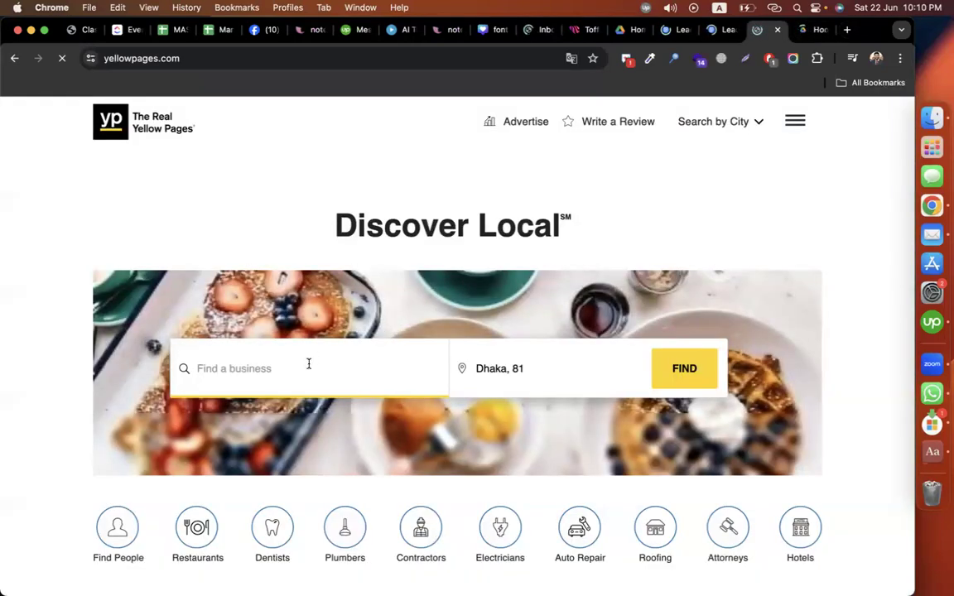
{"action": "type", "text": "resta"}
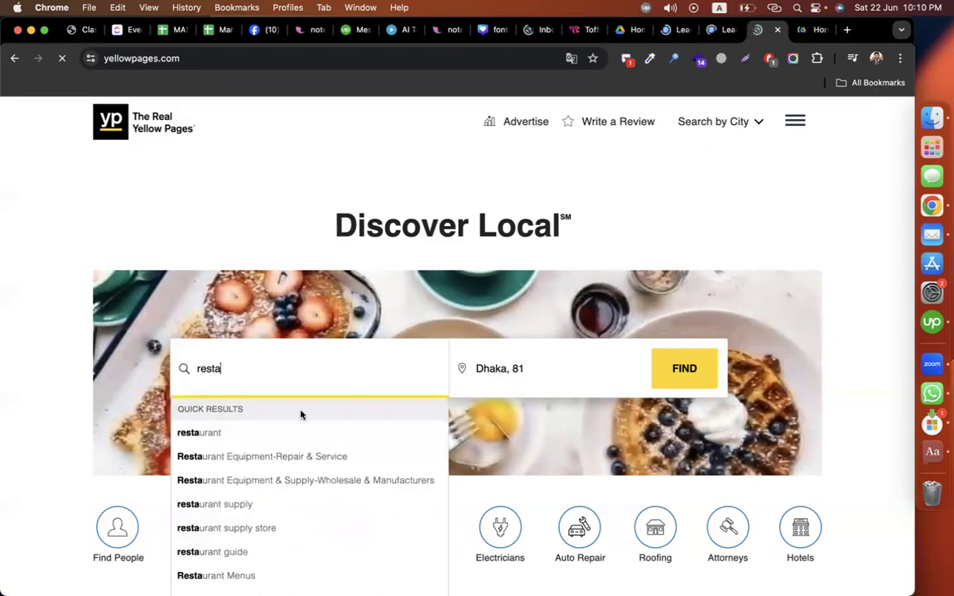
{"action": "left_click", "coordinate": [237, 436]}
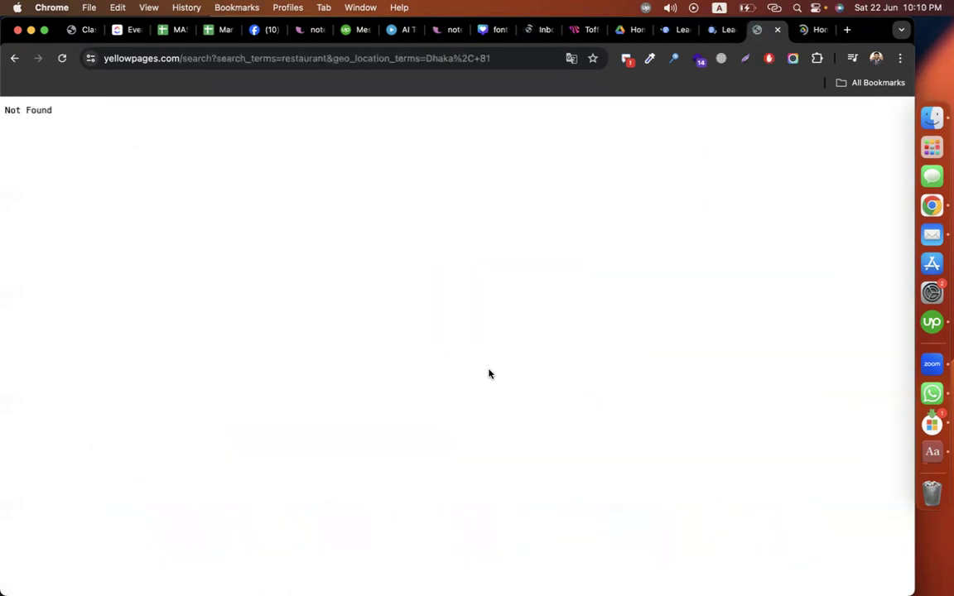
{"action": "left_click", "coordinate": [16, 60]}
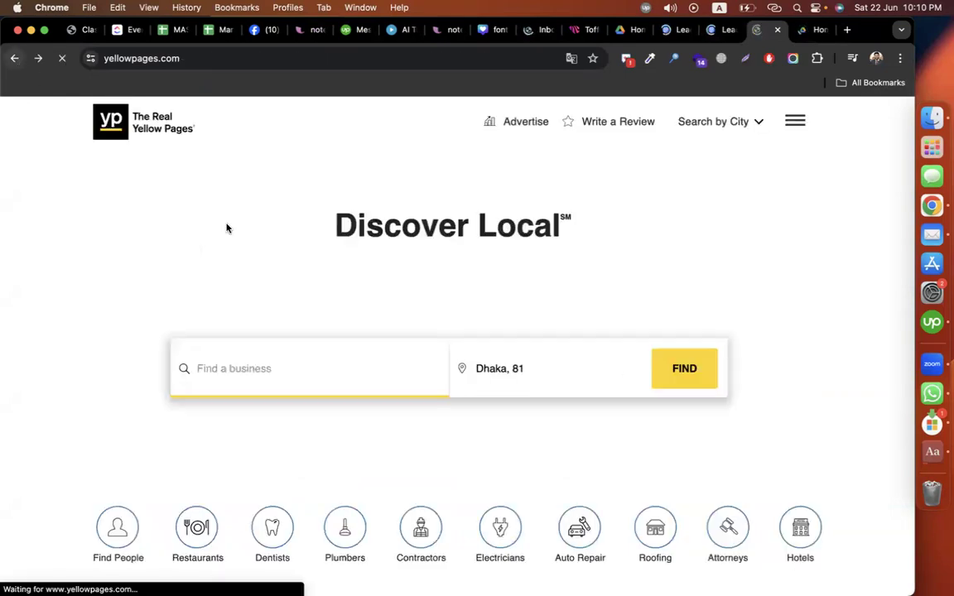
Step: Set the location to New York, NY and search for restaurant
{"action": "left_click", "coordinate": [509, 375]}
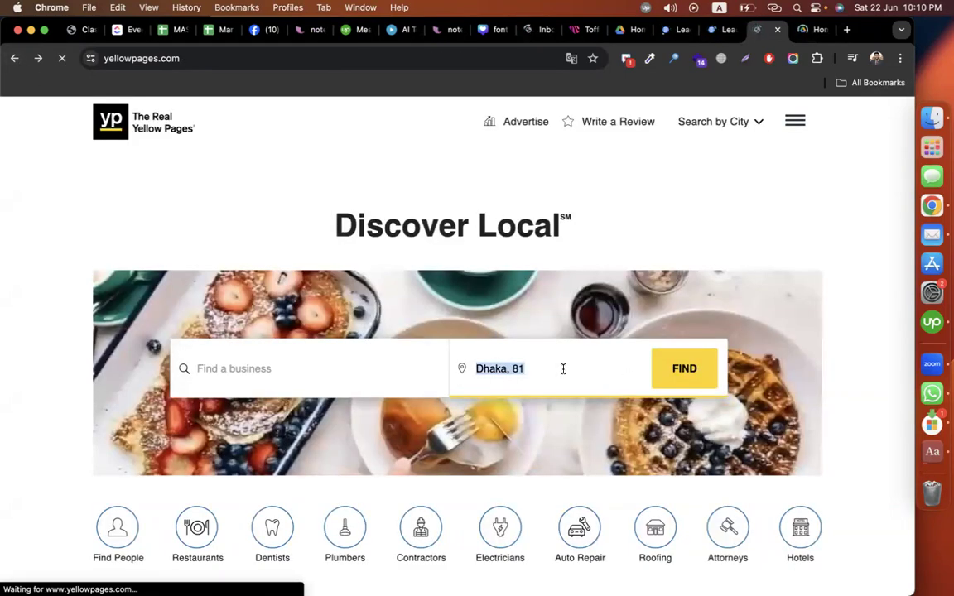
{"action": "type", "text": "ca"}
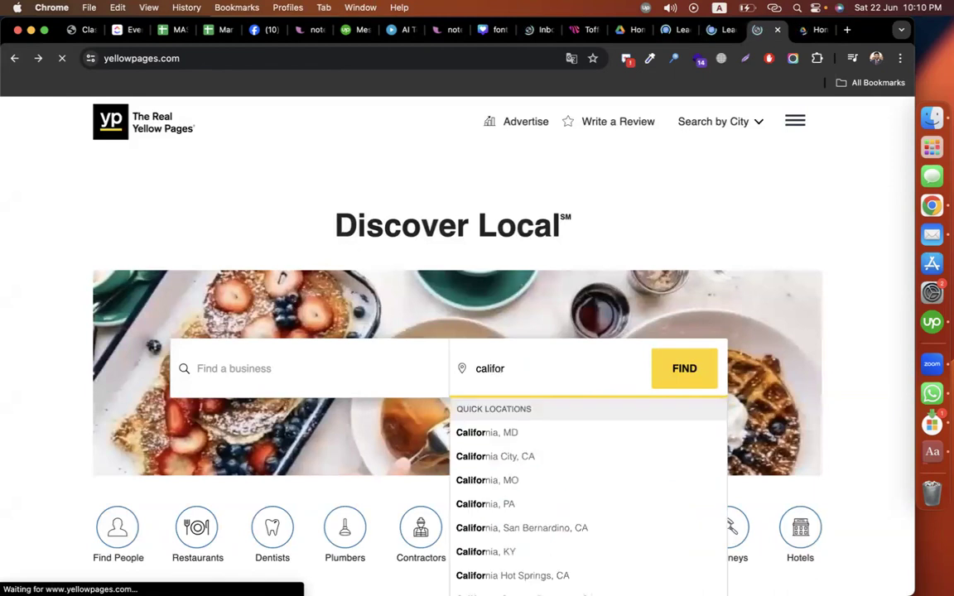
{"action": "type", "text": "lifor"}
{"action": "key", "text": "super+a"}
{"action": "type", "text": "n"}
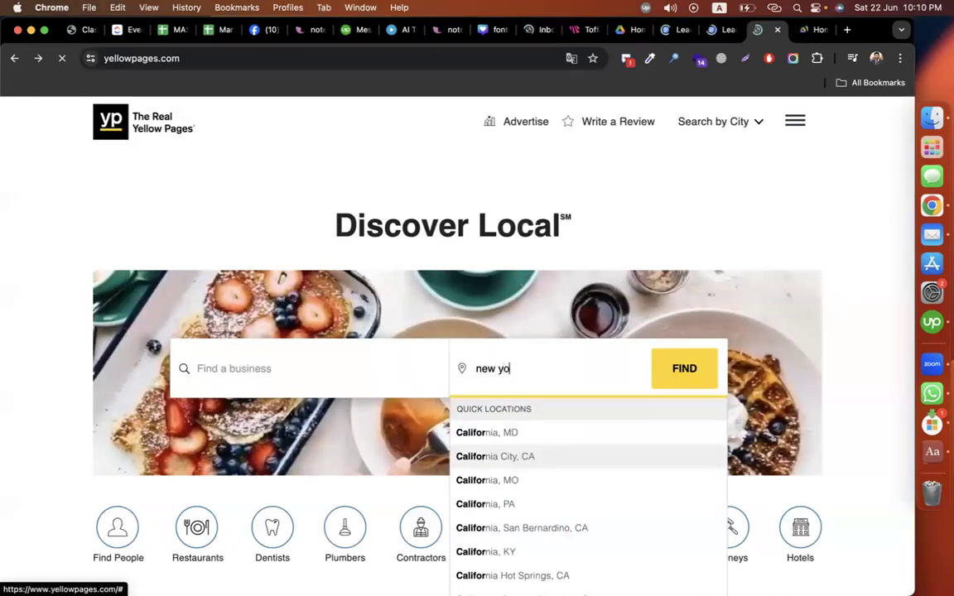
{"action": "type", "text": "ew yori"}
{"action": "key", "text": "BackSpace"}
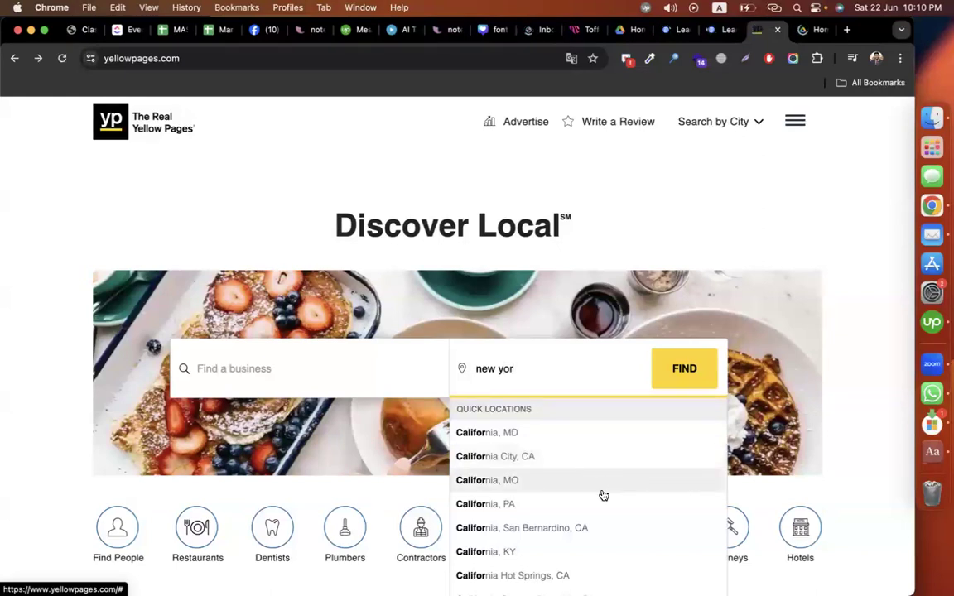
{"action": "left_click", "coordinate": [517, 433]}
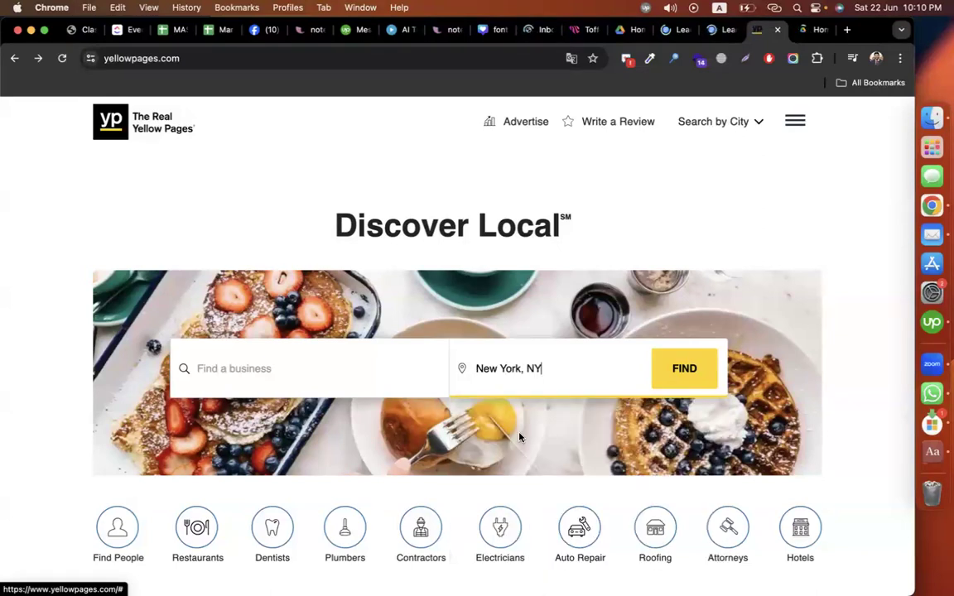
{"action": "left_click", "coordinate": [270, 378]}
{"action": "type", "text": "restaura"}
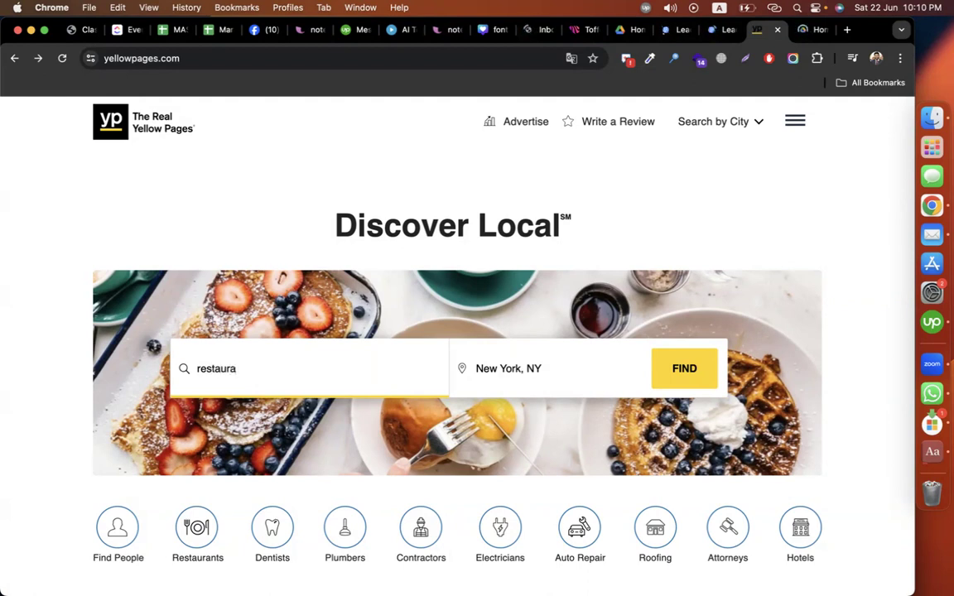
{"action": "type", "text": "n"}
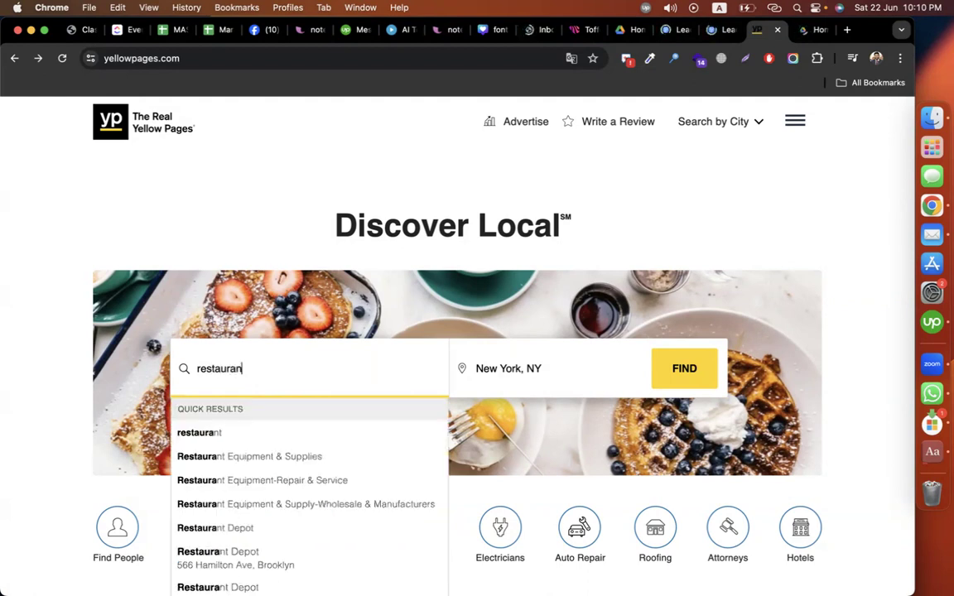
{"action": "left_click", "coordinate": [207, 432]}
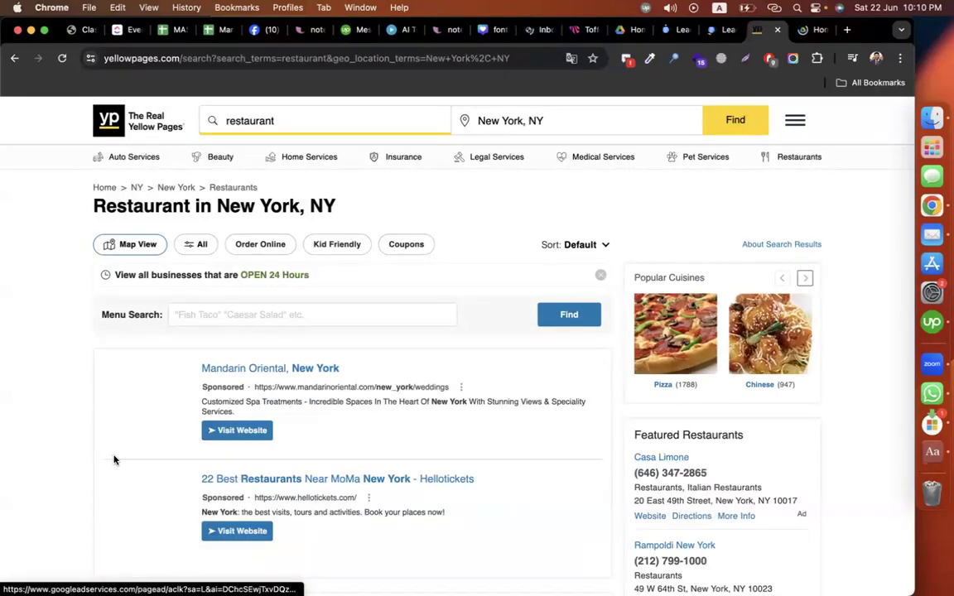
Step: Scroll through the New York restaurant results on Yellow Pages
{"action": "scroll", "coordinate": [106, 464], "scroll_direction": "down", "scroll_amount": 2}
{"action": "scroll", "coordinate": [106, 463], "scroll_direction": "down", "scroll_amount": 1}
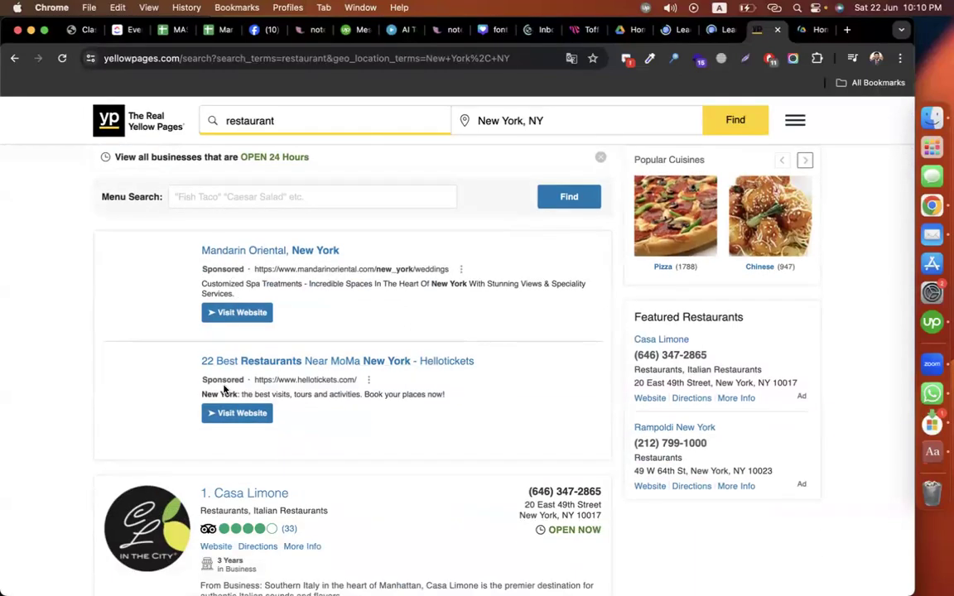
{"action": "scroll", "coordinate": [258, 411], "scroll_direction": "down", "scroll_amount": 3}
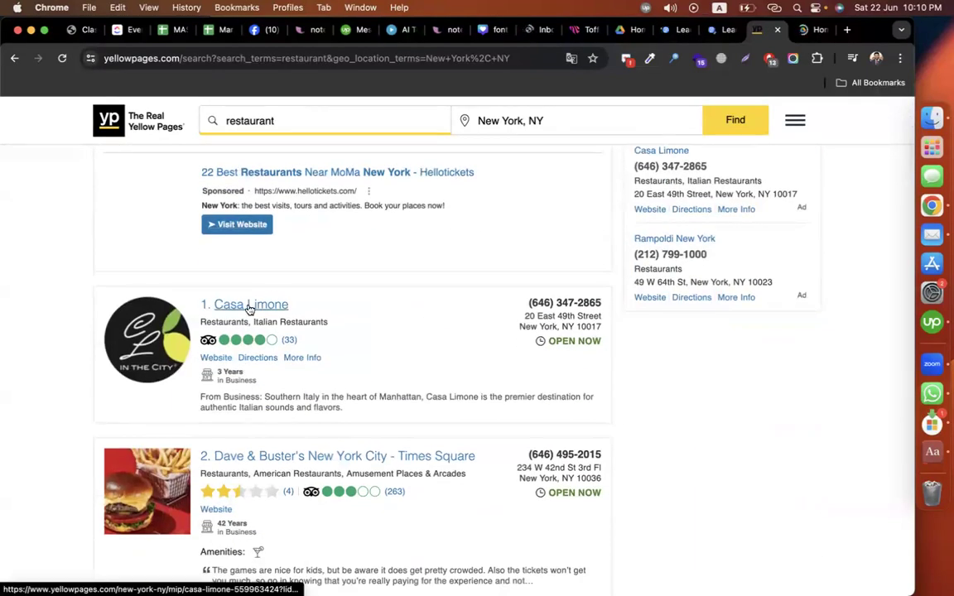
{"action": "scroll", "coordinate": [401, 380], "scroll_direction": "down", "scroll_amount": 1}
{"action": "scroll", "coordinate": [401, 381], "scroll_direction": "down", "scroll_amount": 2}
{"action": "scroll", "coordinate": [313, 504], "scroll_direction": "down", "scroll_amount": 3}
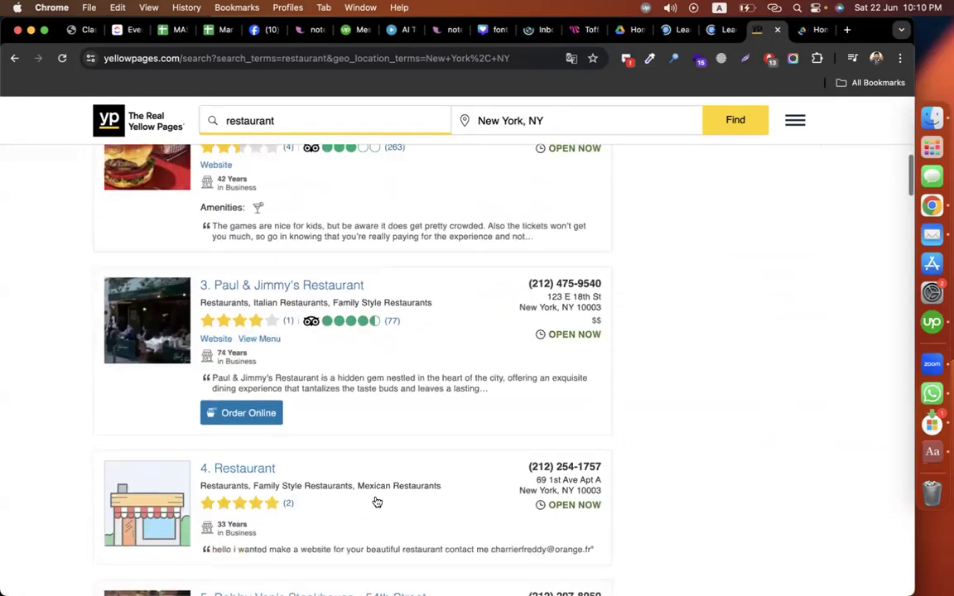
{"action": "scroll", "coordinate": [710, 424], "scroll_direction": "down", "scroll_amount": 20}
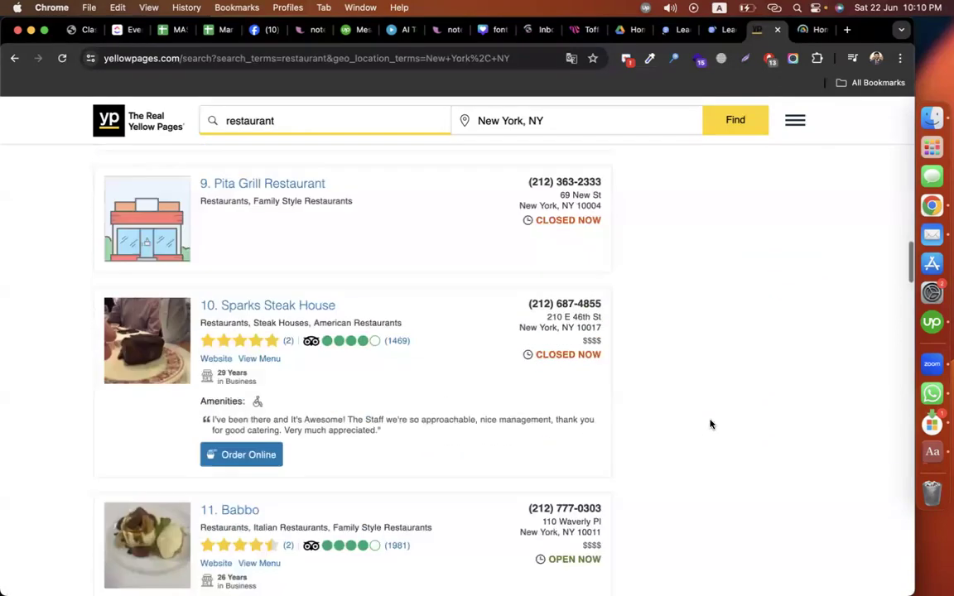
{"action": "scroll", "coordinate": [709, 424], "scroll_direction": "down", "scroll_amount": 20}
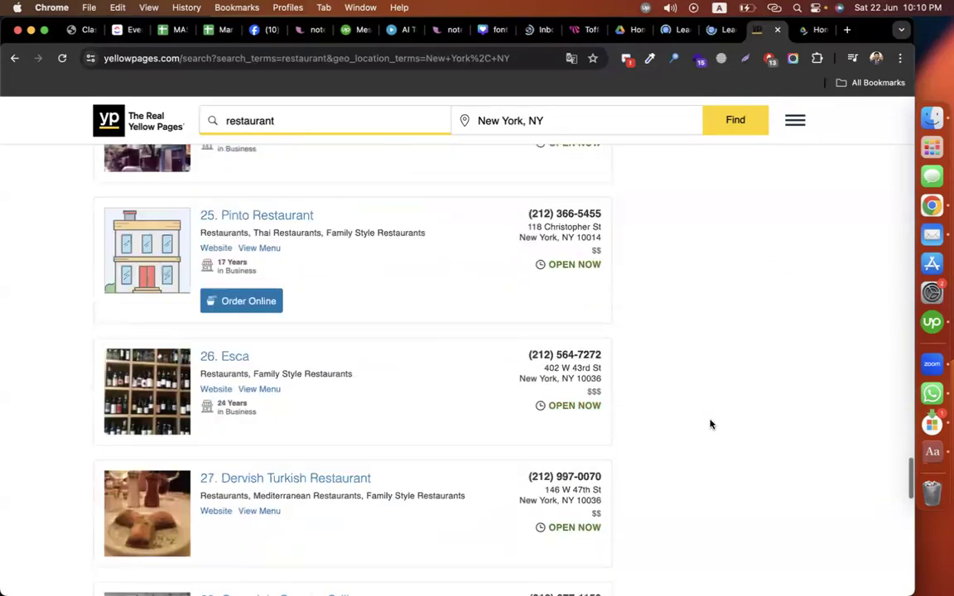
{"action": "scroll", "coordinate": [710, 424], "scroll_direction": "down", "scroll_amount": 6}
{"action": "scroll", "coordinate": [492, 320], "scroll_direction": "up", "scroll_amount": 2}
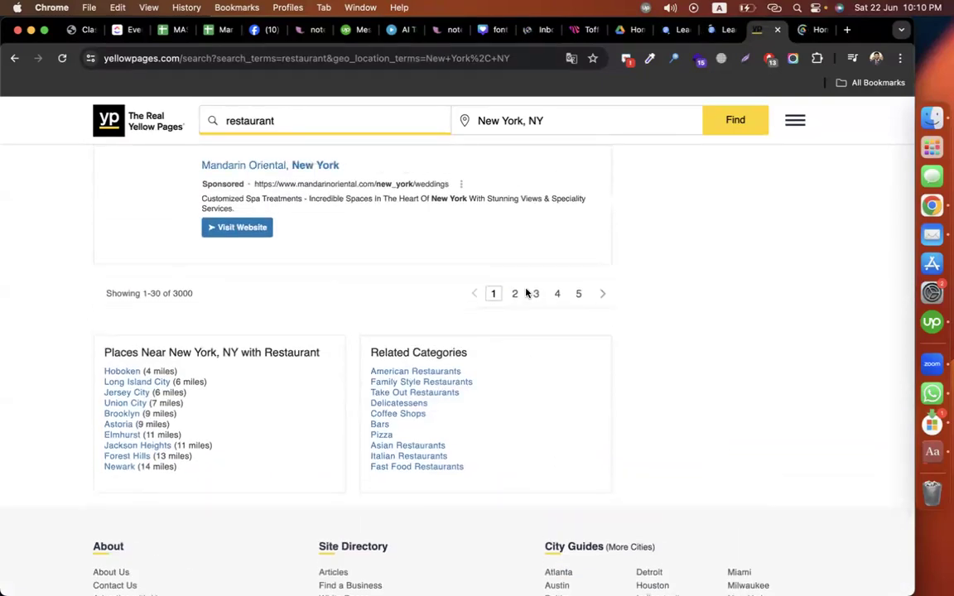
{"action": "scroll", "coordinate": [720, 304], "scroll_direction": "up", "scroll_amount": 20}
{"action": "scroll", "coordinate": [720, 304], "scroll_direction": "down", "scroll_amount": 10}
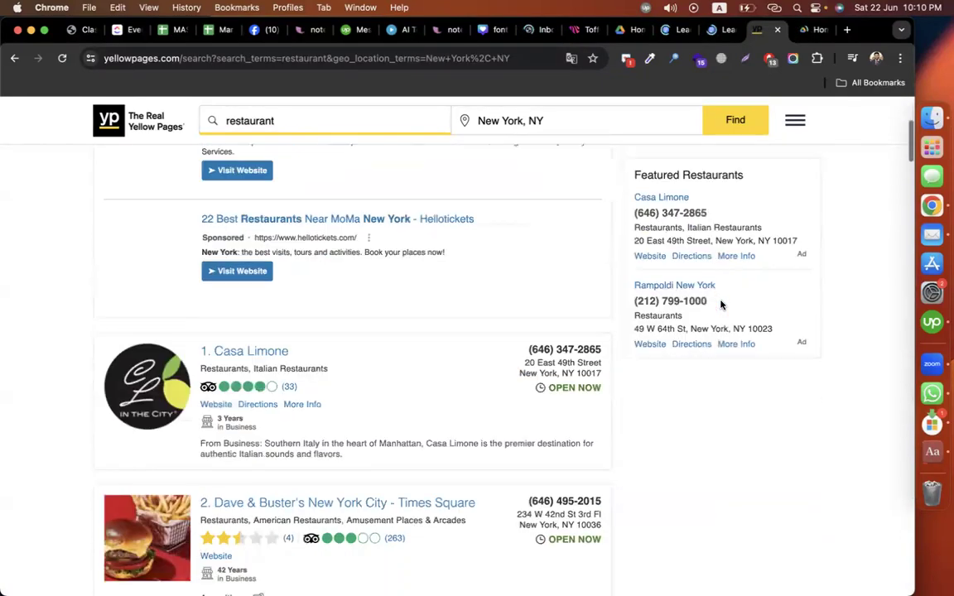
{"action": "scroll", "coordinate": [720, 304], "scroll_direction": "up", "scroll_amount": 3}
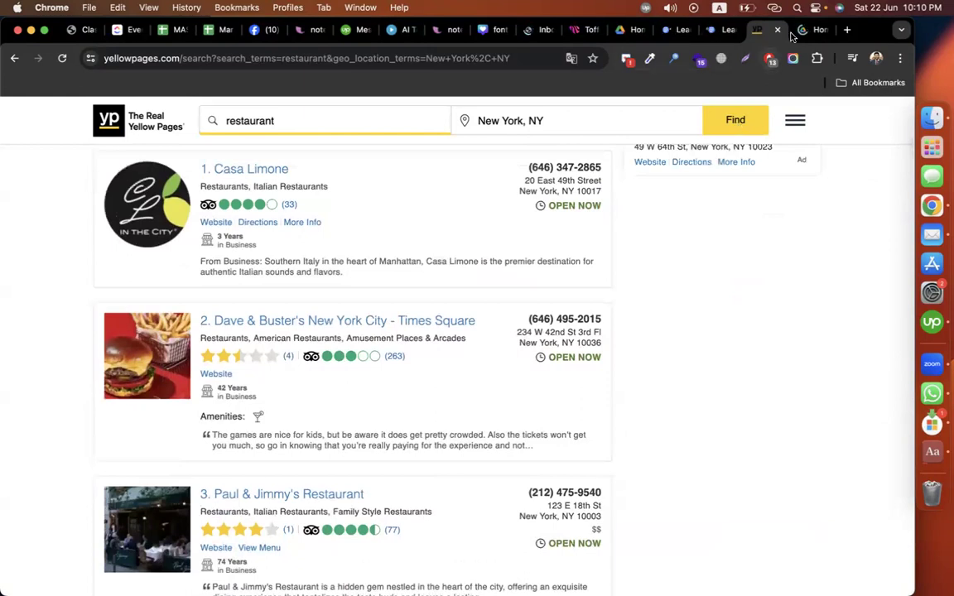
Step: Create a blank Google Sheets spreadsheet from Google Drive
{"action": "left_click", "coordinate": [806, 33]}
{"action": "left_click", "coordinate": [64, 164]}
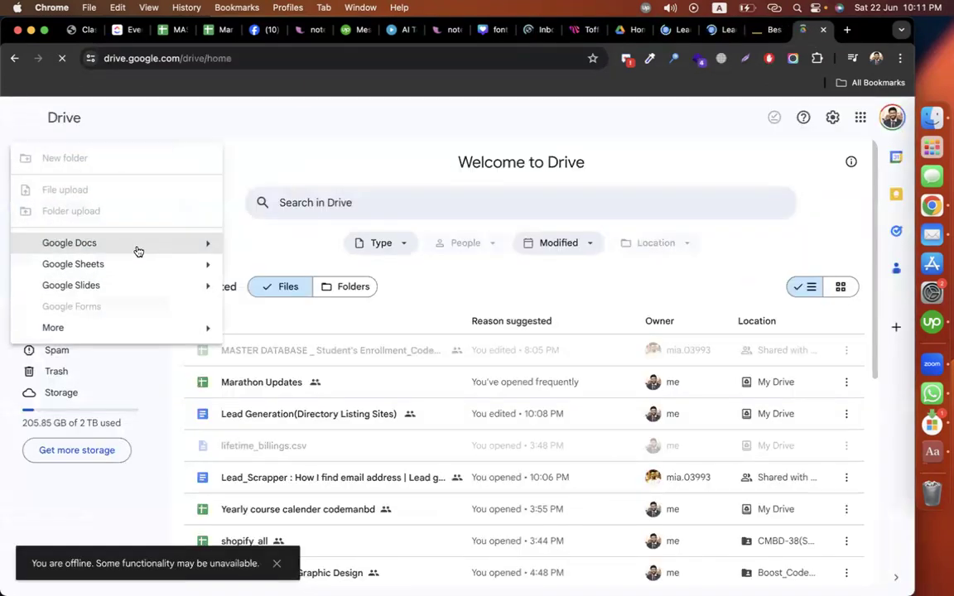
{"action": "mouse_move", "coordinate": [207, 265]}
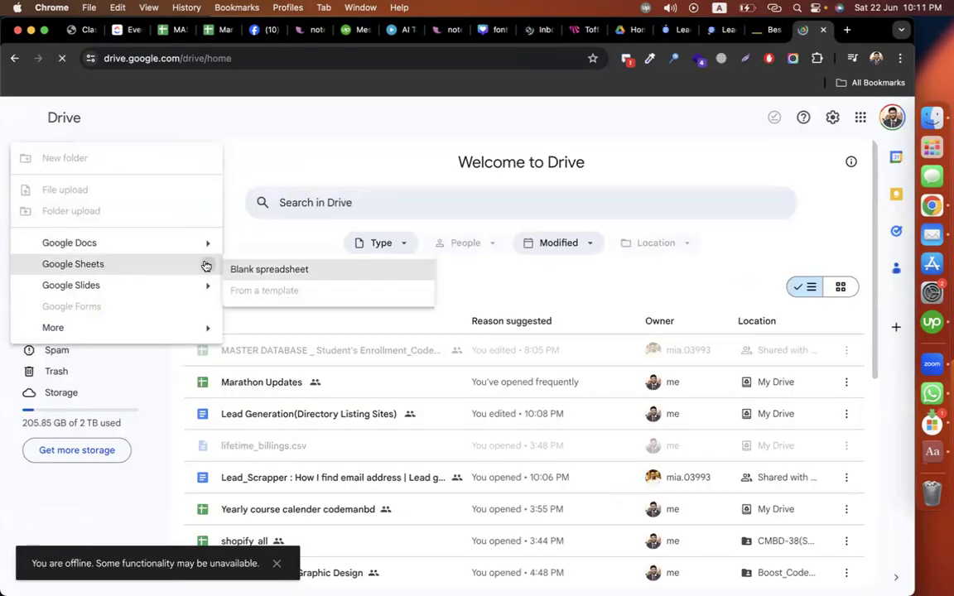
{"action": "left_click", "coordinate": [289, 272]}
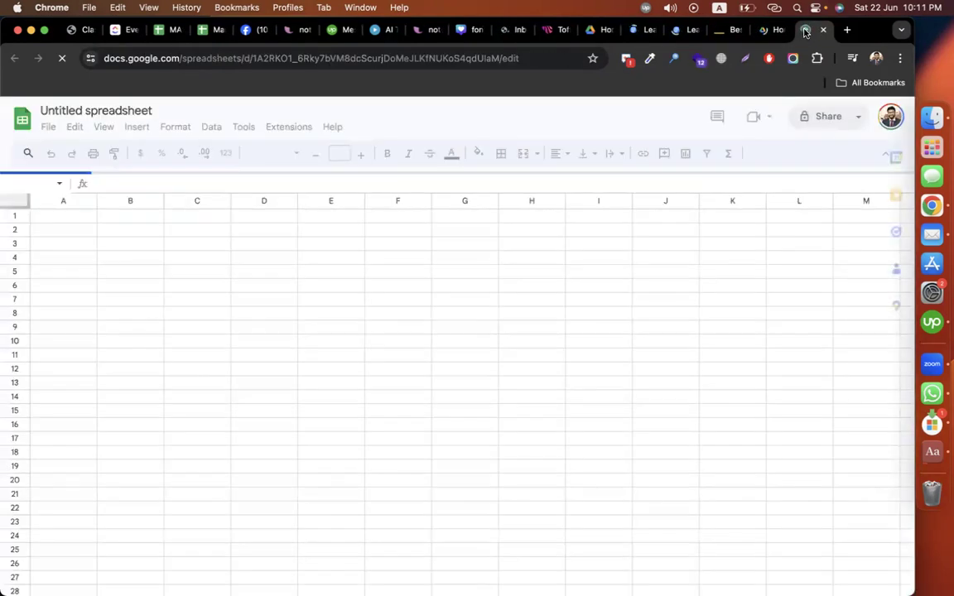
Step: Open the top result, Casa Limone, in a new tab
{"action": "left_click", "coordinate": [718, 30]}
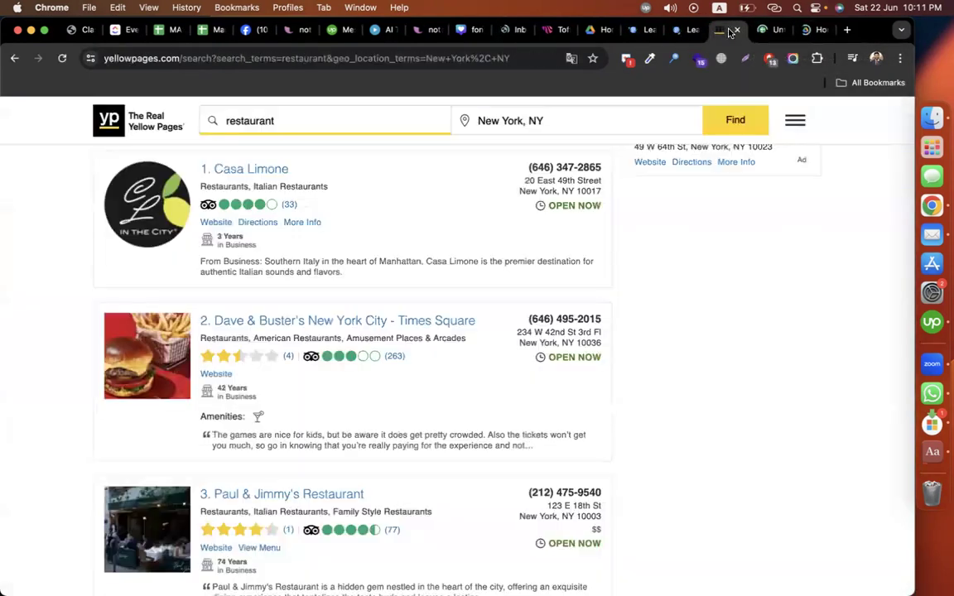
{"action": "scroll", "coordinate": [431, 262], "scroll_direction": "up", "scroll_amount": 1}
{"action": "right_click", "coordinate": [276, 217]}
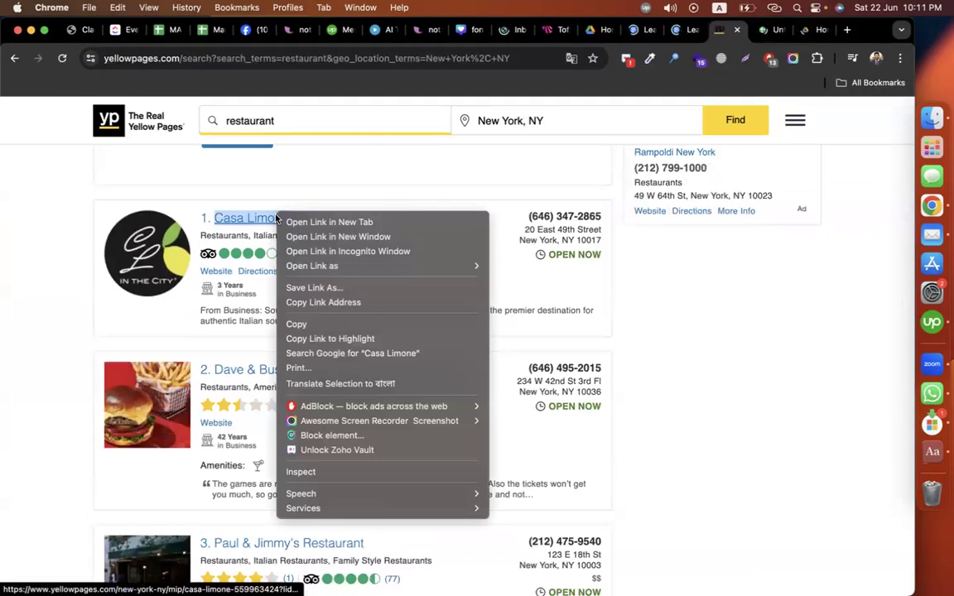
{"action": "left_click", "coordinate": [329, 222]}
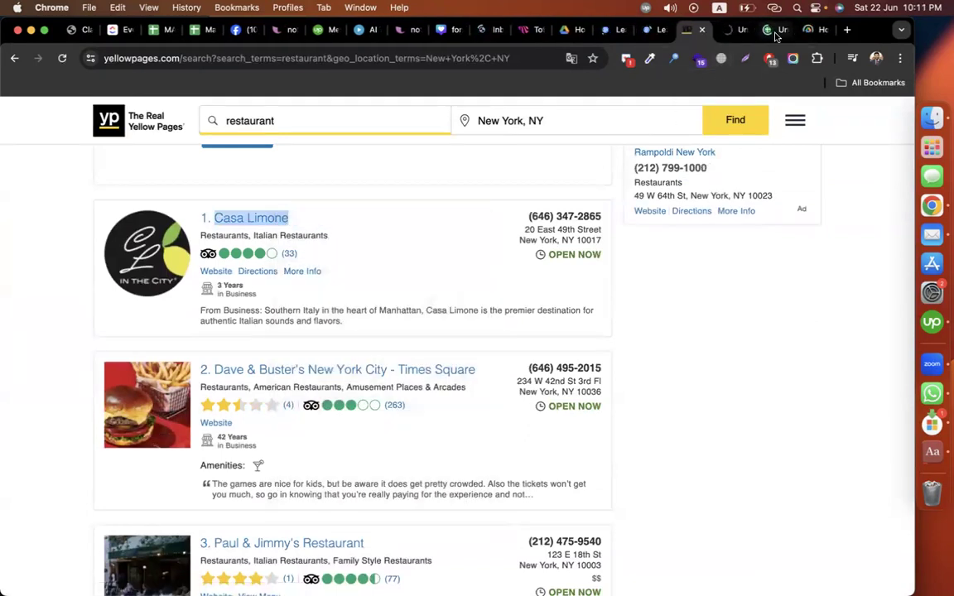
{"action": "left_click", "coordinate": [762, 31]}
{"action": "left_click", "coordinate": [730, 30]}
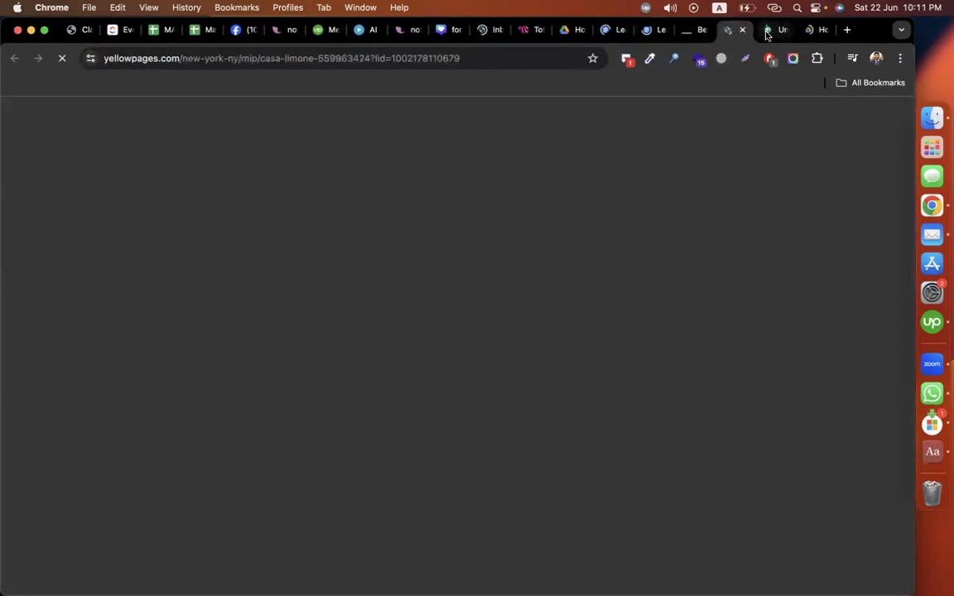
{"action": "left_click", "coordinate": [764, 31]}
Step: Add Company name and Industry headers and enter Casa Limone in A2
{"action": "left_click", "coordinate": [848, 158]}
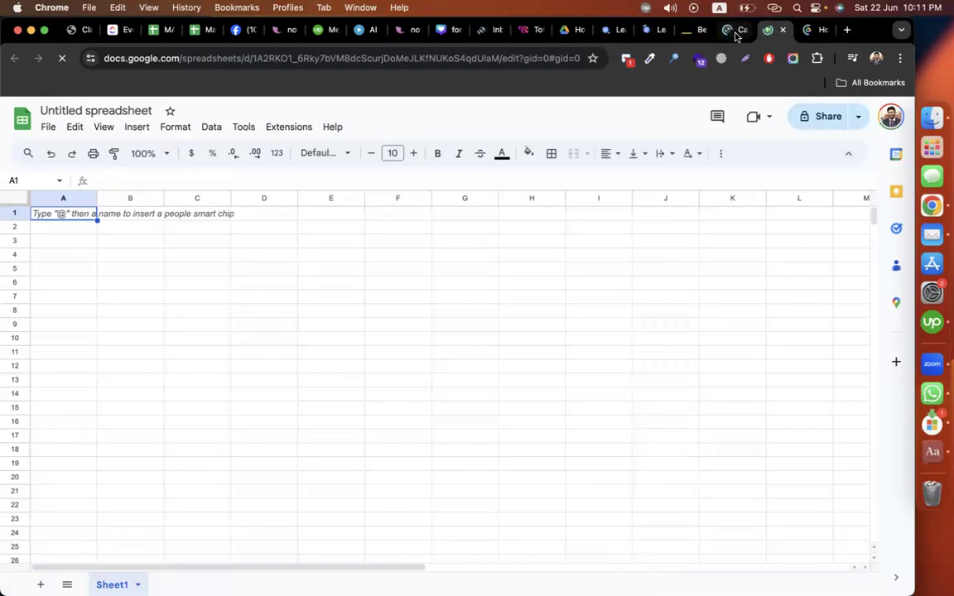
{"action": "left_click", "coordinate": [732, 30]}
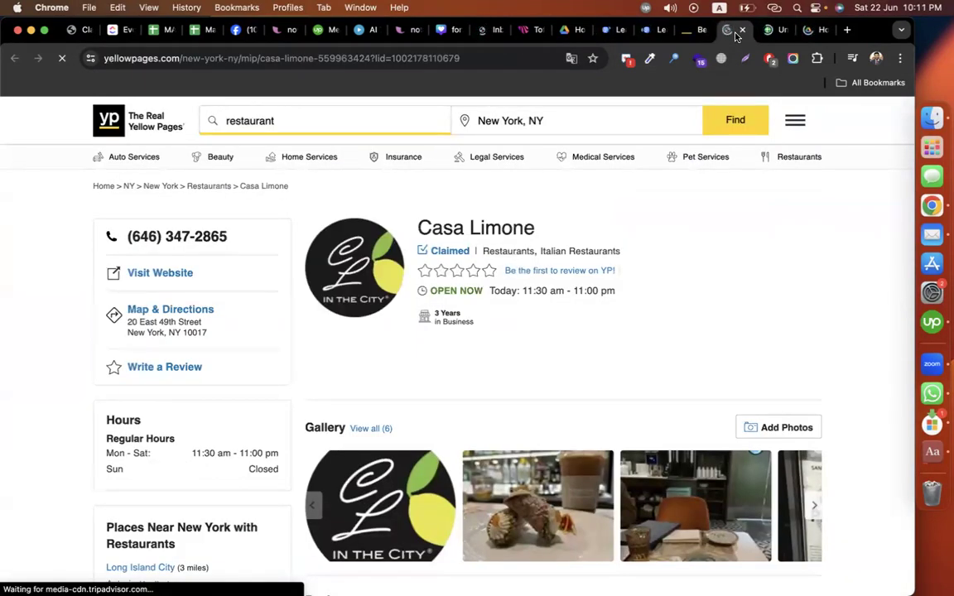
{"action": "left_click_drag", "start_coordinate": [544, 239], "coordinate": [418, 225]}
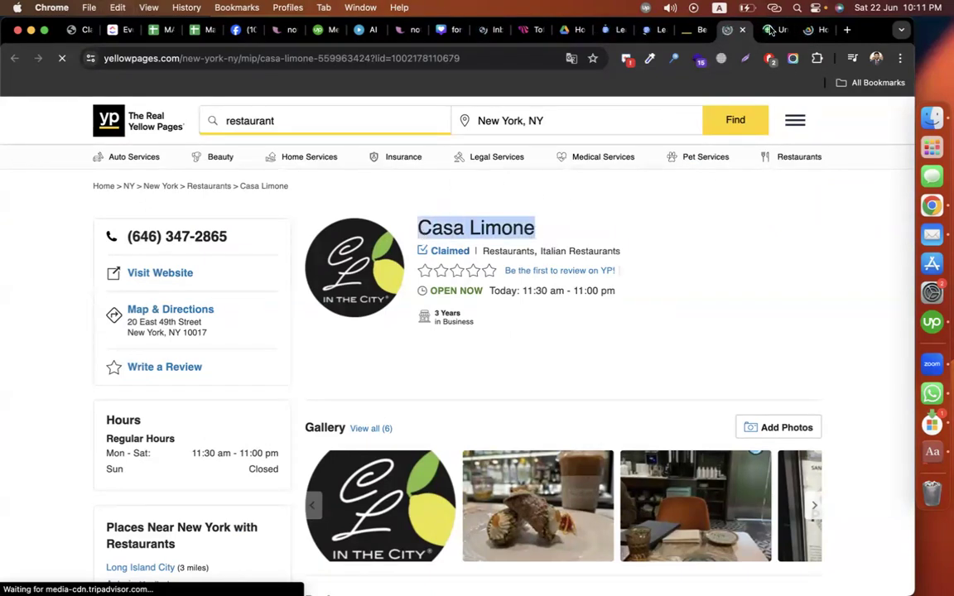
{"action": "left_click", "coordinate": [774, 29]}
{"action": "type", "text": "Company name"}
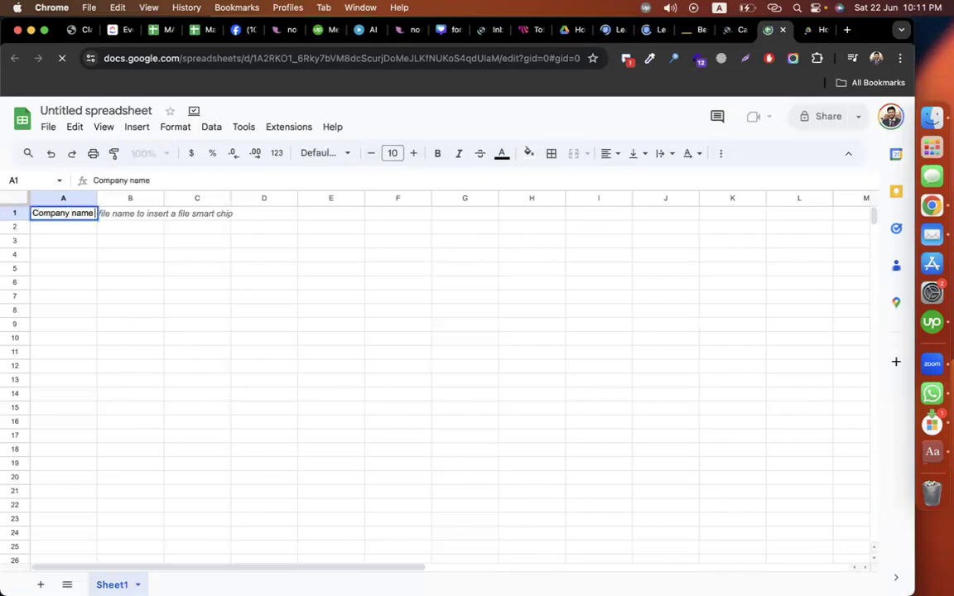
{"action": "key", "text": "Tab"}
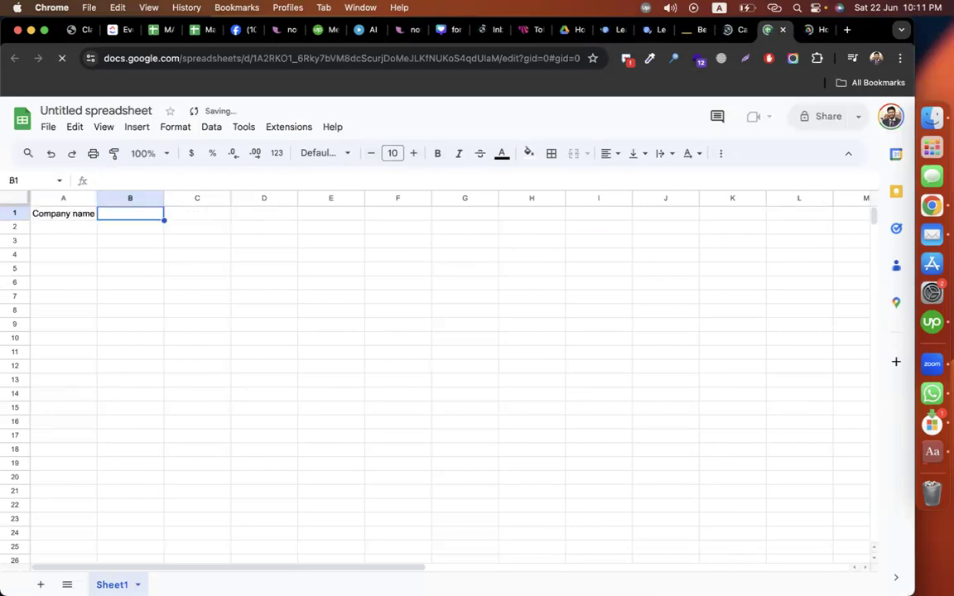
{"action": "type", "text": "Industry"}
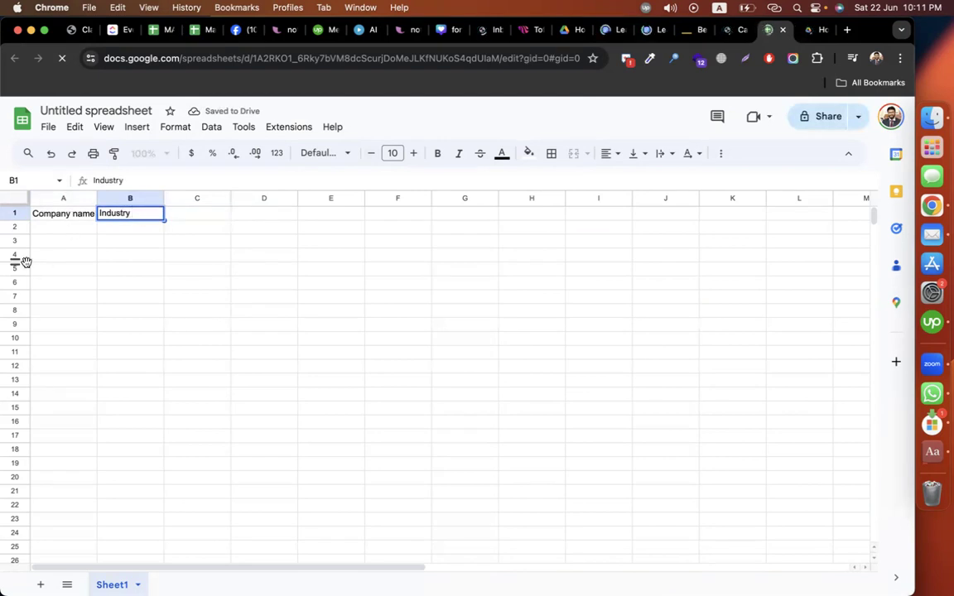
{"action": "left_click", "coordinate": [77, 226]}
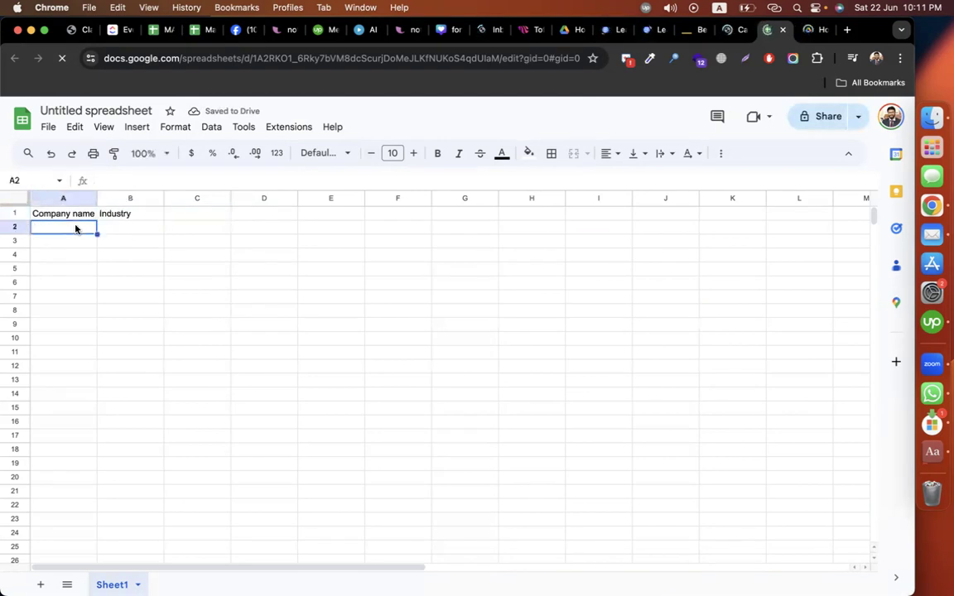
{"action": "type", "text": "Casa Limone"}
{"action": "left_click", "coordinate": [144, 232]}
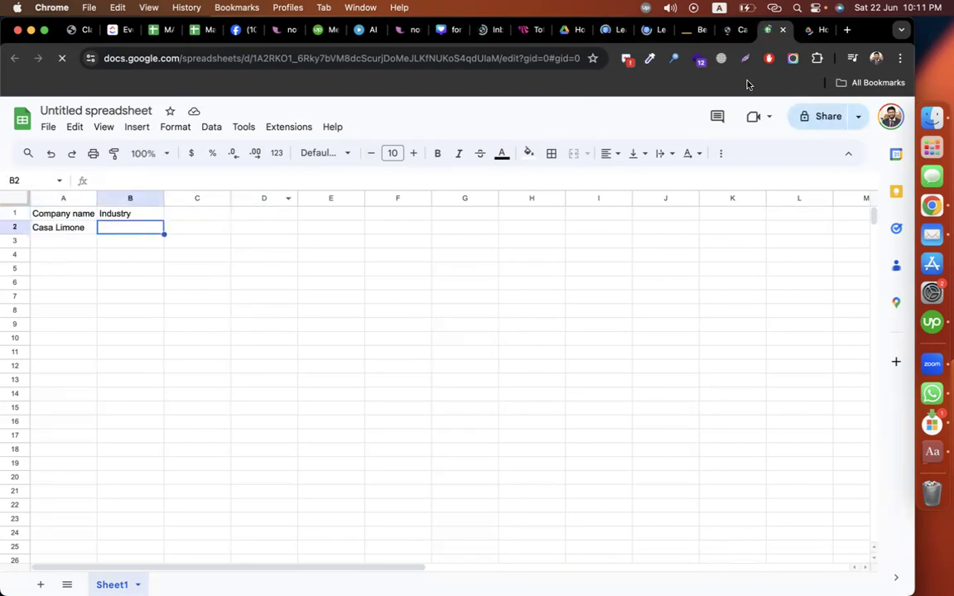
Step: Copy 'Restaurants, Italian Restaurants' from the listing into cell B2
{"action": "left_click", "coordinate": [733, 30]}
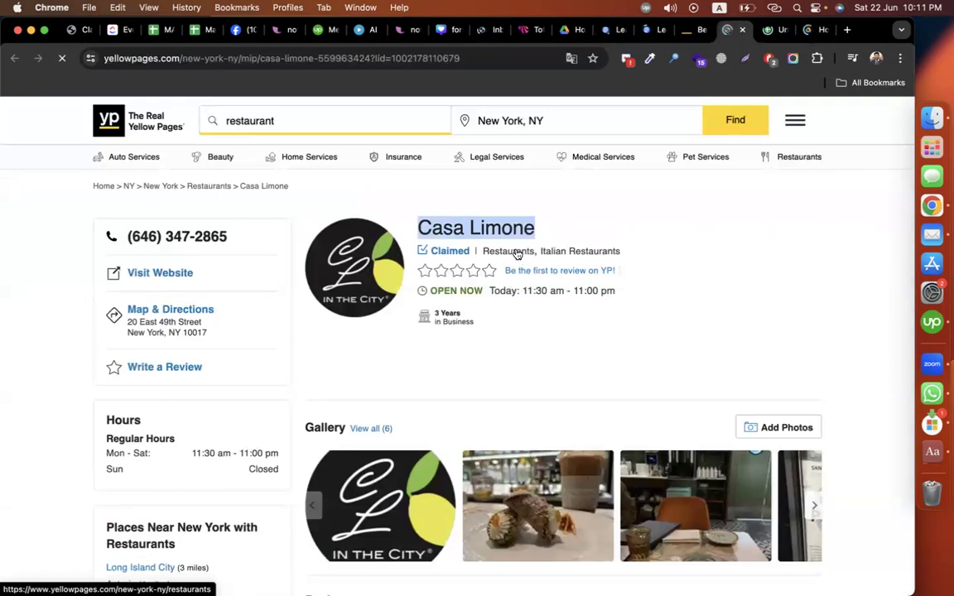
{"action": "left_click_drag", "start_coordinate": [647, 257], "coordinate": [483, 258]}
{"action": "key", "text": "super+c"}
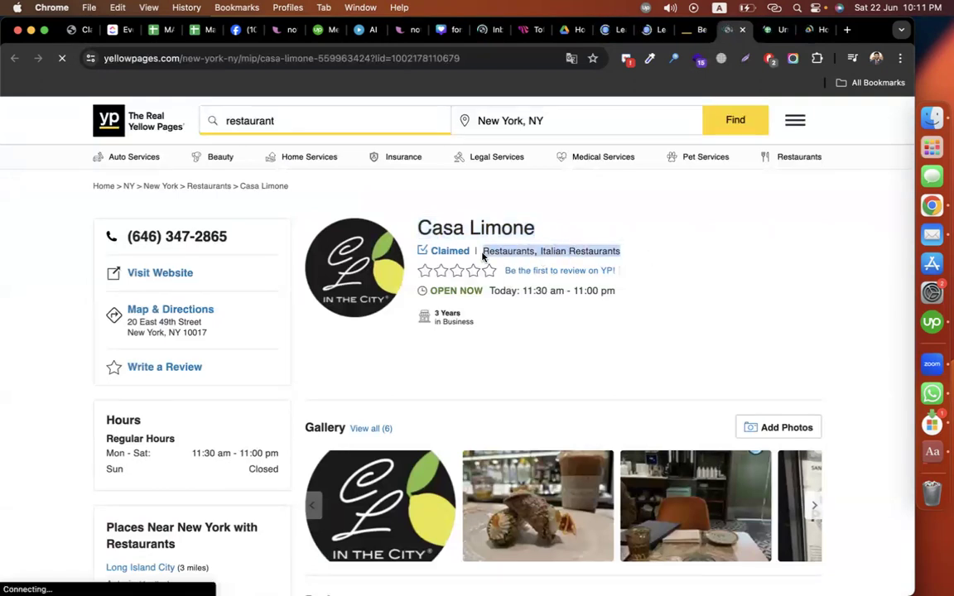
{"action": "key", "text": "ctrl+Tab"}
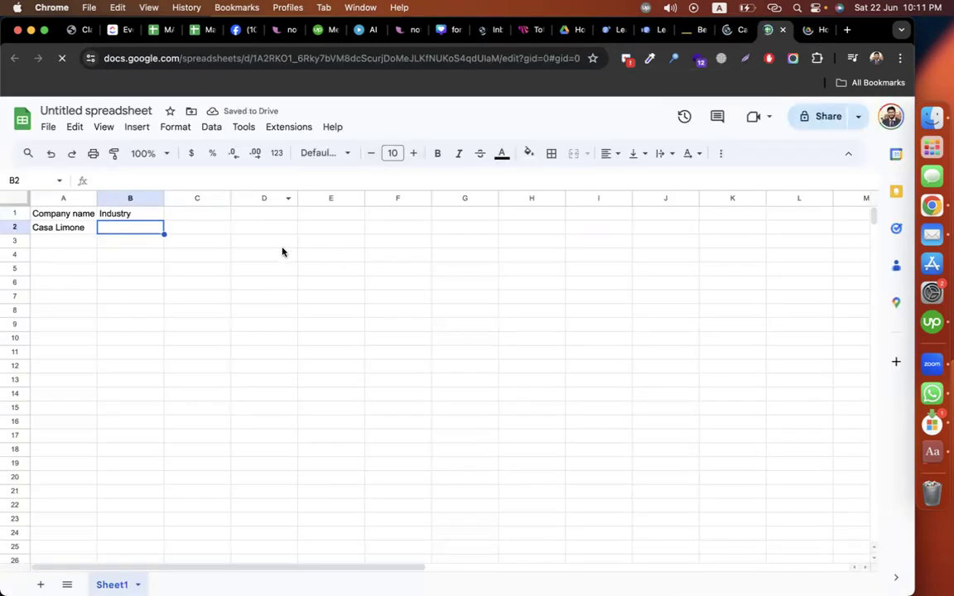
{"action": "double_click", "coordinate": [128, 227]}
{"action": "key", "text": "super+v"}
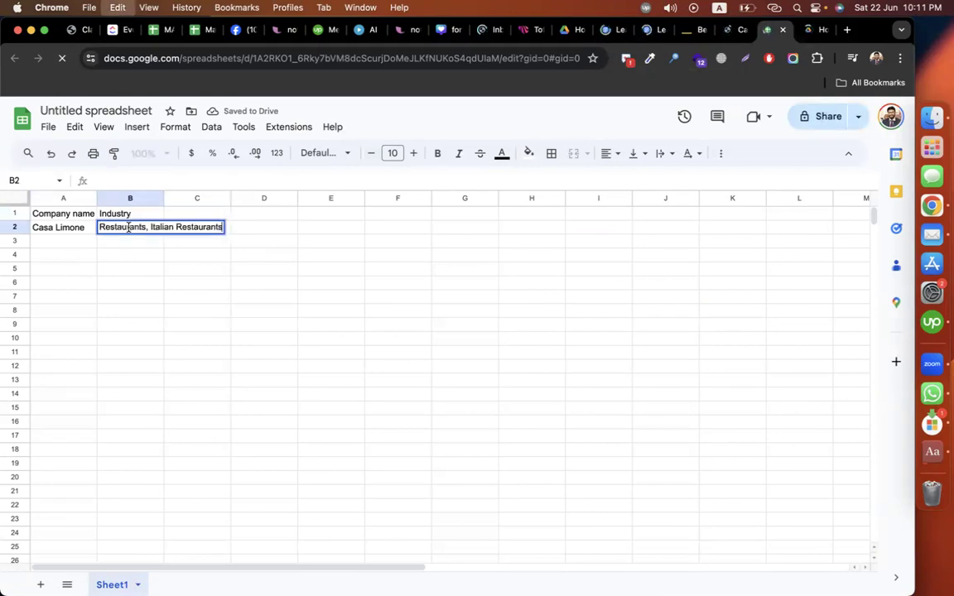
{"action": "left_click", "coordinate": [331, 282]}
{"action": "left_click", "coordinate": [727, 31]}
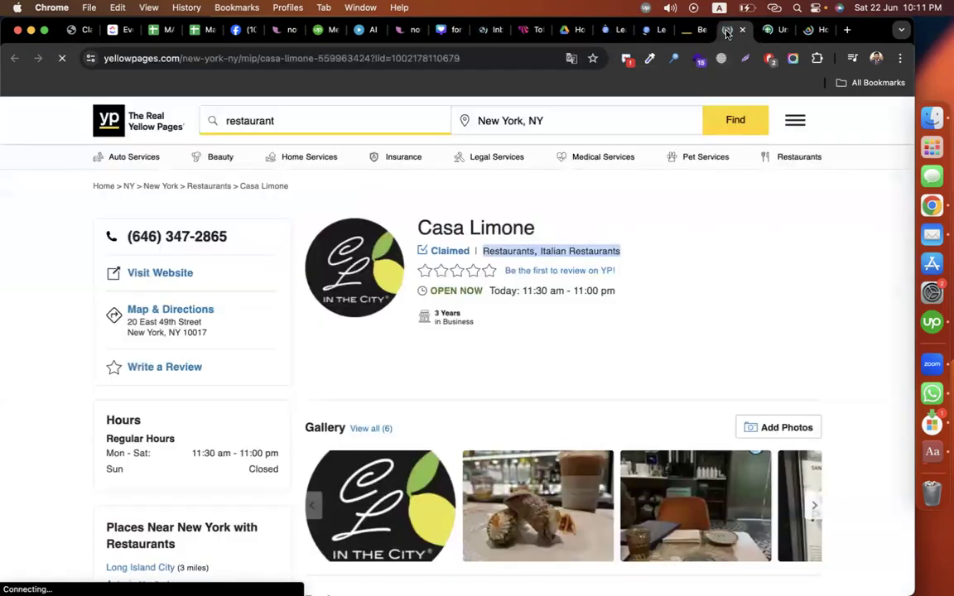
{"action": "scroll", "coordinate": [497, 273], "scroll_direction": "down", "scroll_amount": 1}
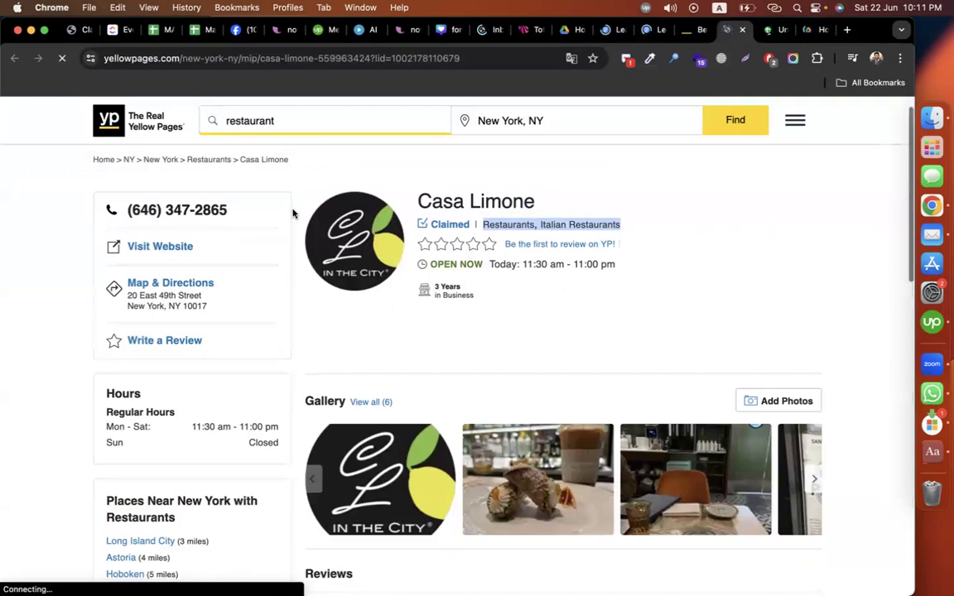
{"action": "scroll", "coordinate": [75, 255], "scroll_direction": "up", "scroll_amount": 1}
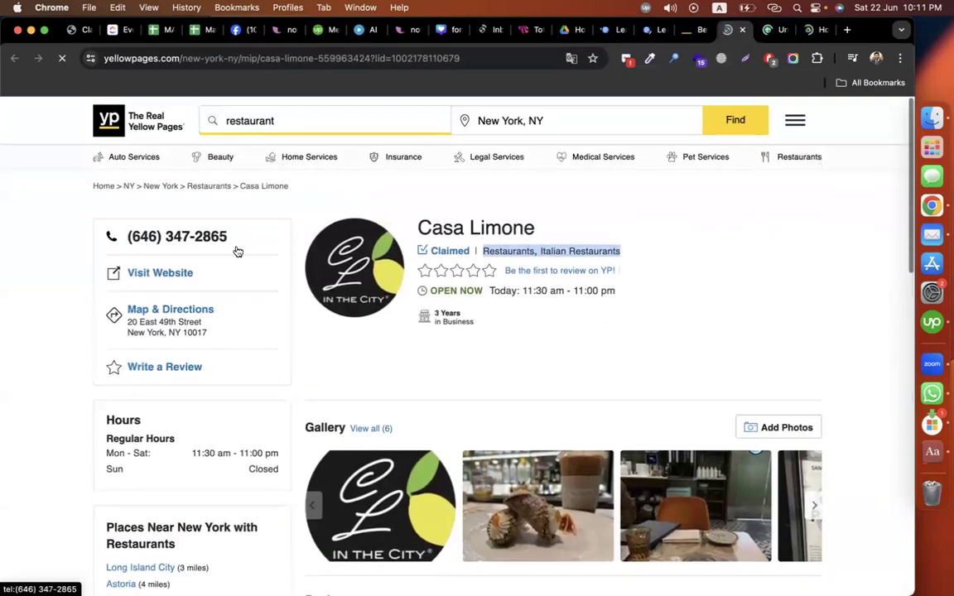
{"action": "left_click_drag", "start_coordinate": [126, 237], "coordinate": [225, 235]}
{"action": "key", "text": "super+c"}
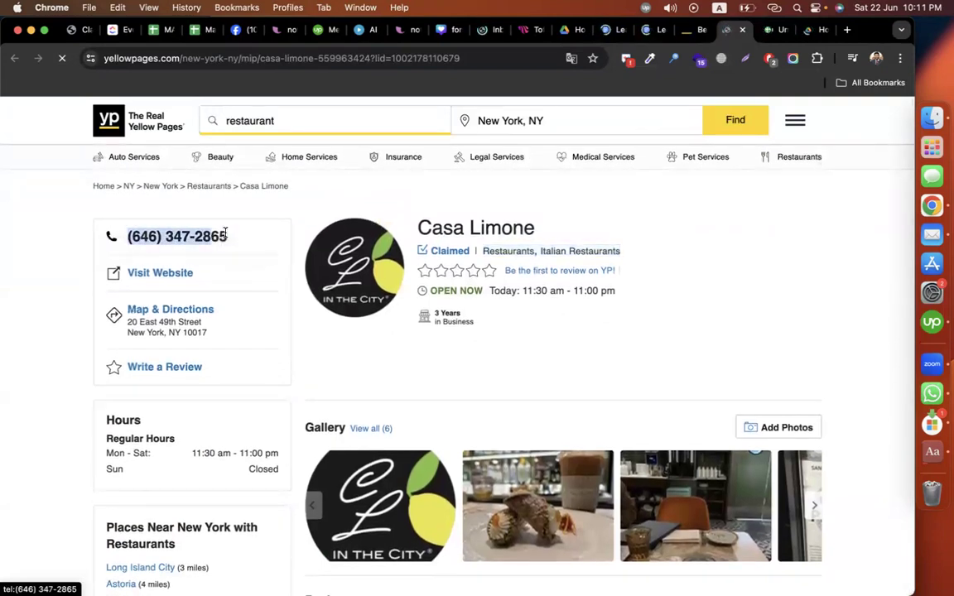
{"action": "key", "text": "ctrl+Tab"}
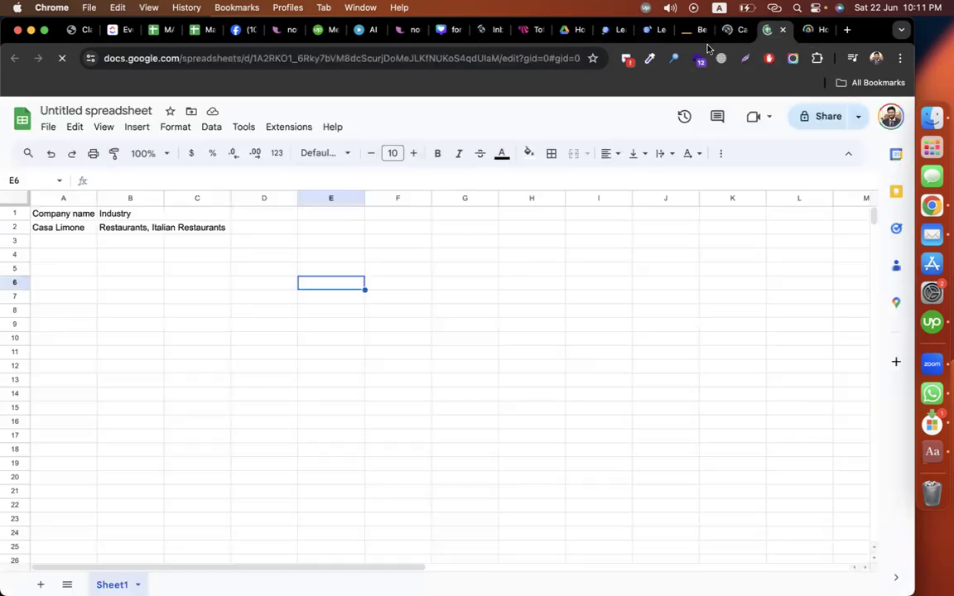
{"action": "left_click", "coordinate": [189, 212]}
{"action": "type", "text": "Phone"}
{"action": "left_click", "coordinate": [205, 227]}
{"action": "double_click", "coordinate": [205, 226]}
{"action": "key", "text": "super+v"}
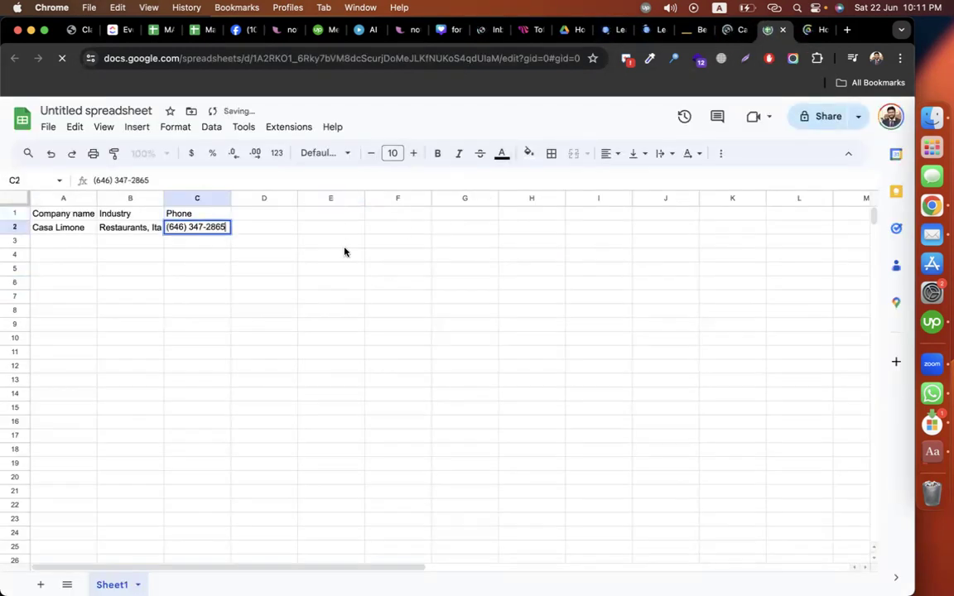
{"action": "left_click", "coordinate": [344, 245]}
{"action": "left_click", "coordinate": [722, 30]}
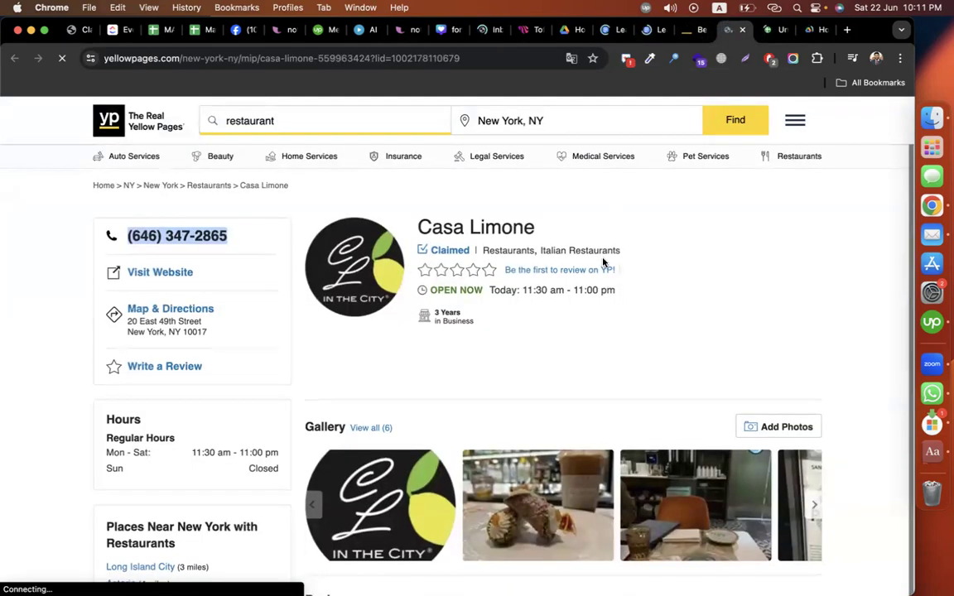
{"action": "right_click", "coordinate": [168, 276]}
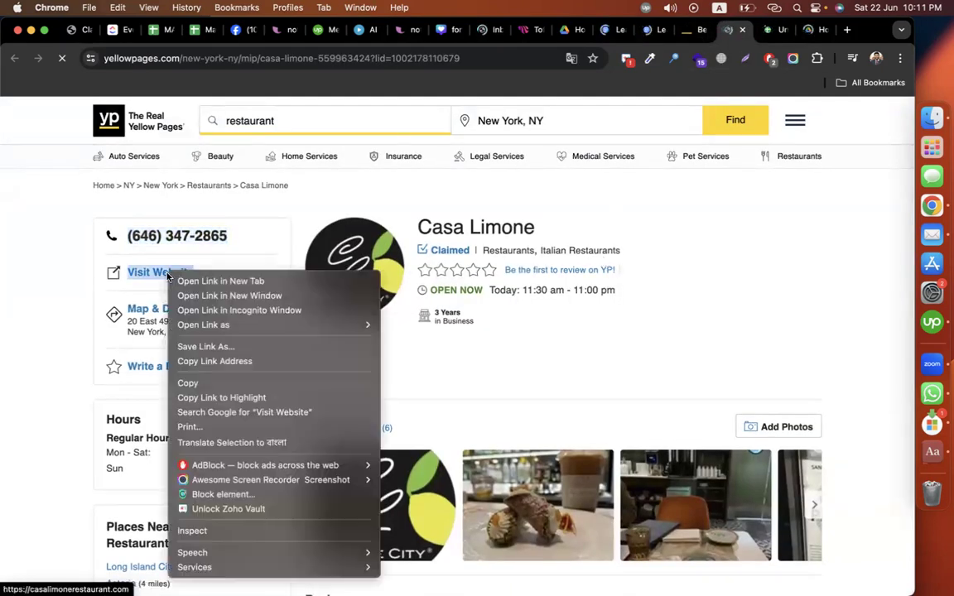
{"action": "left_click", "coordinate": [218, 362]}
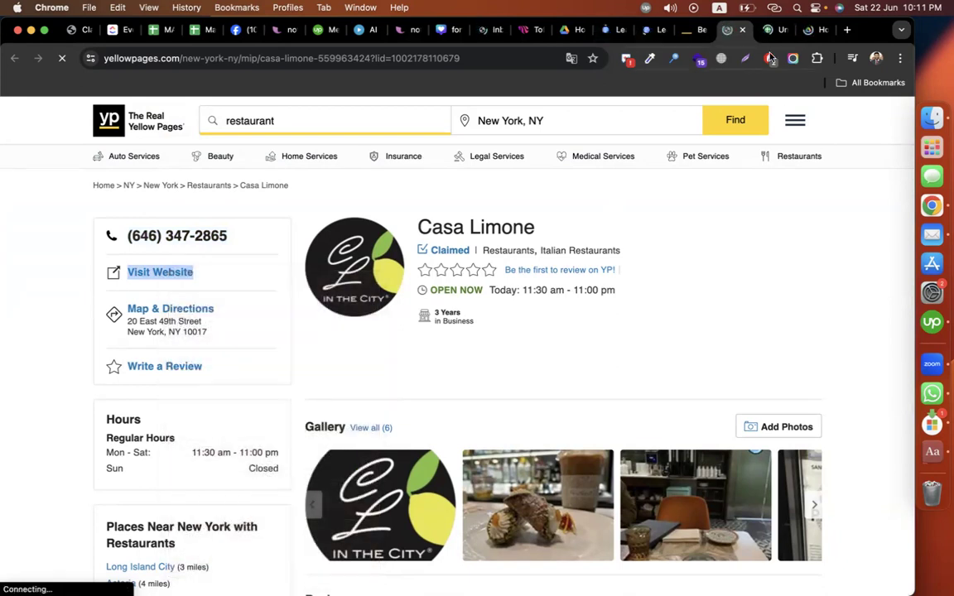
{"action": "left_click", "coordinate": [766, 31]}
{"action": "left_click", "coordinate": [275, 216]}
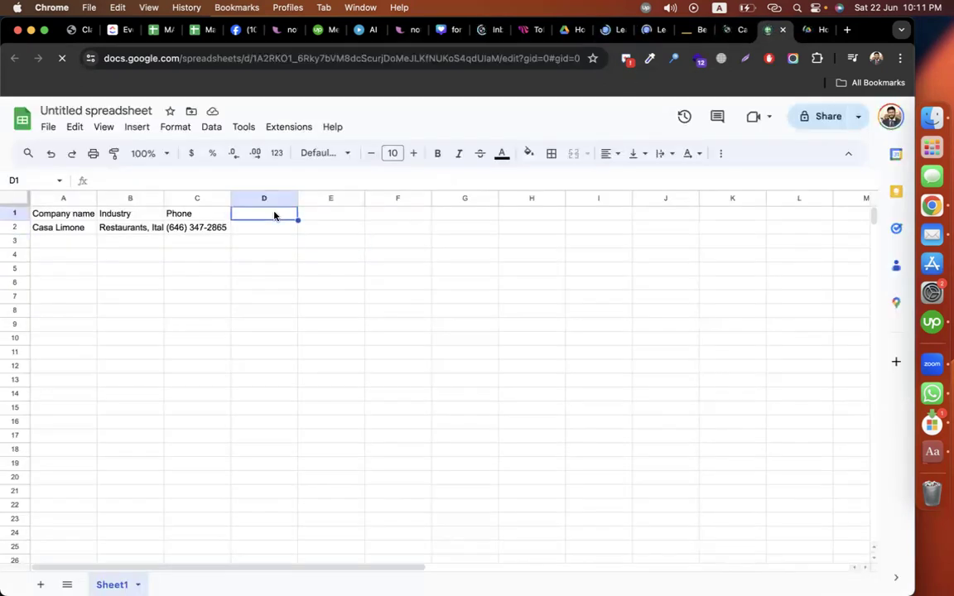
{"action": "type", "text": "Website"}
{"action": "key", "text": "Return"}
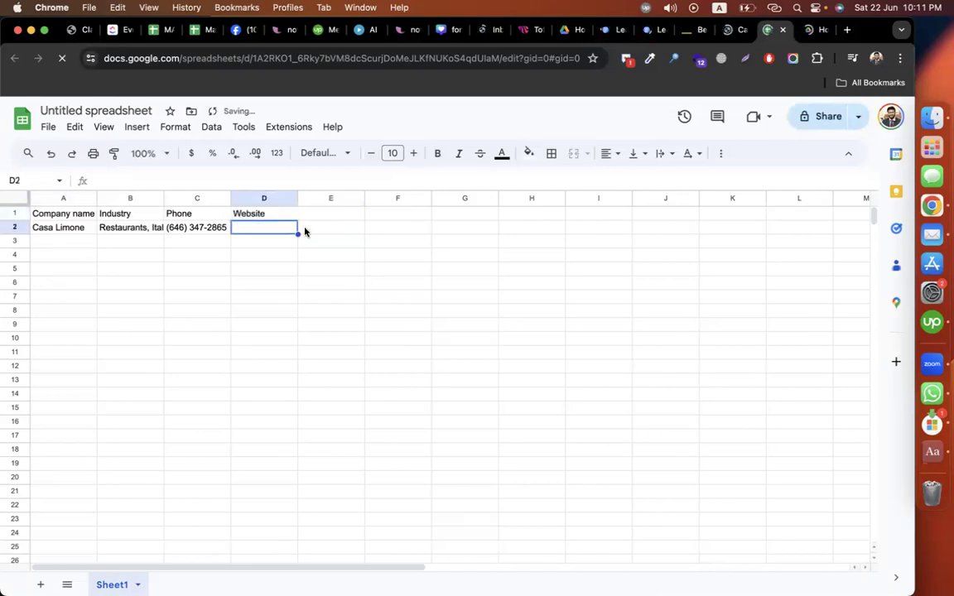
{"action": "key", "text": "super+v"}
{"action": "left_click", "coordinate": [564, 299]}
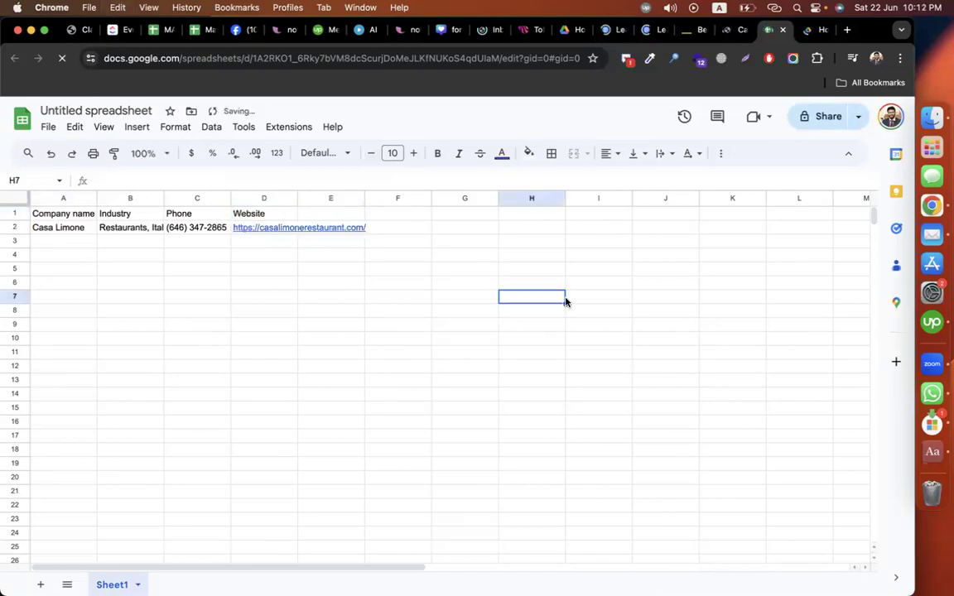
{"action": "left_click", "coordinate": [733, 29]}
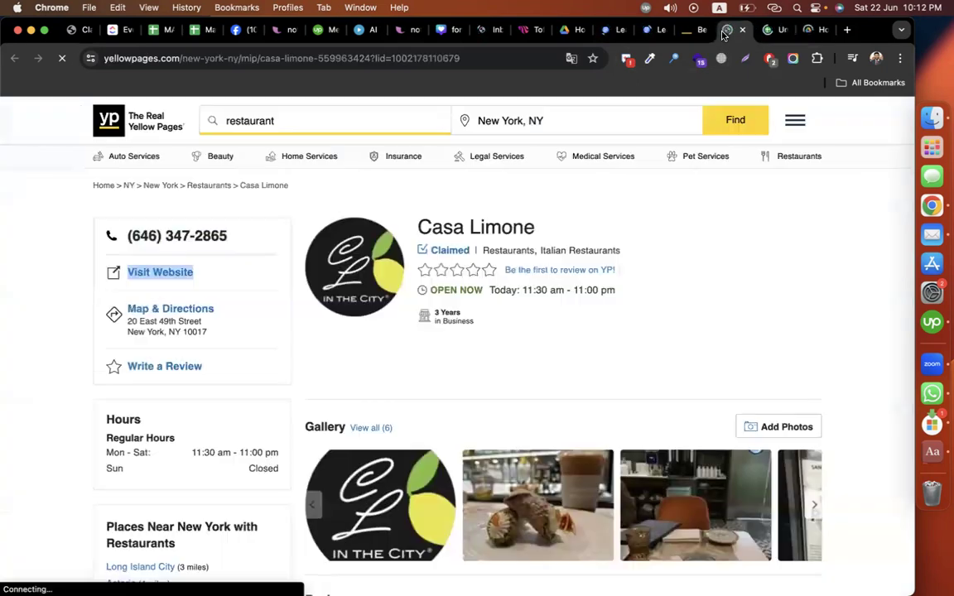
Step: Select and copy Casa Limone's Map & Directions address block on the listing
{"action": "mouse_move", "coordinate": [213, 334]}
{"action": "left_mouse_down"}
{"action": "mouse_move", "coordinate": [123, 330]}
{"action": "mouse_move", "coordinate": [107, 300]}
{"action": "mouse_move", "coordinate": [124, 325]}
{"action": "mouse_move", "coordinate": [207, 336]}
{"action": "left_mouse_up"}
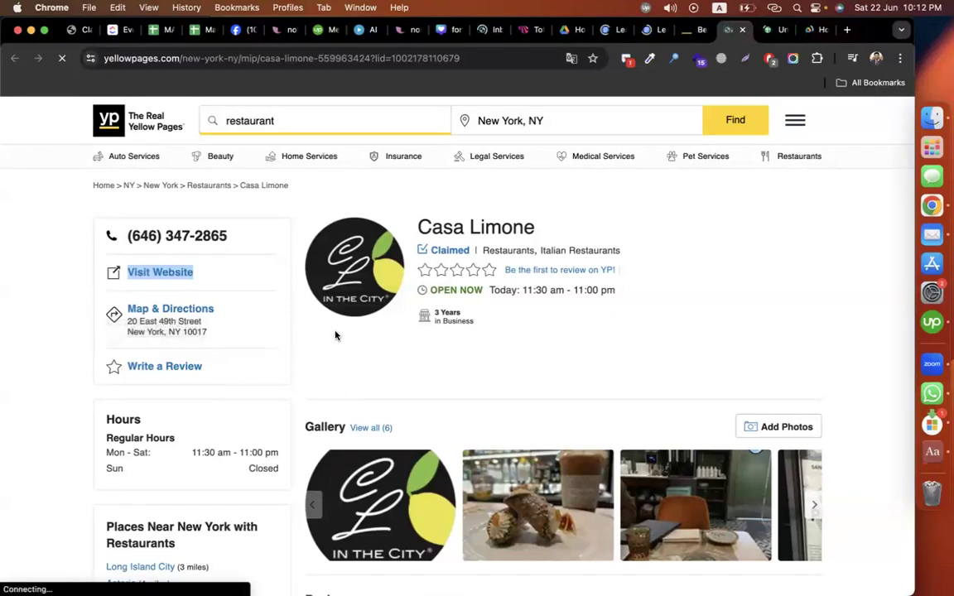
{"action": "left_click_drag", "start_coordinate": [126, 235], "coordinate": [202, 338]}
{"action": "left_click", "coordinate": [53, 336]}
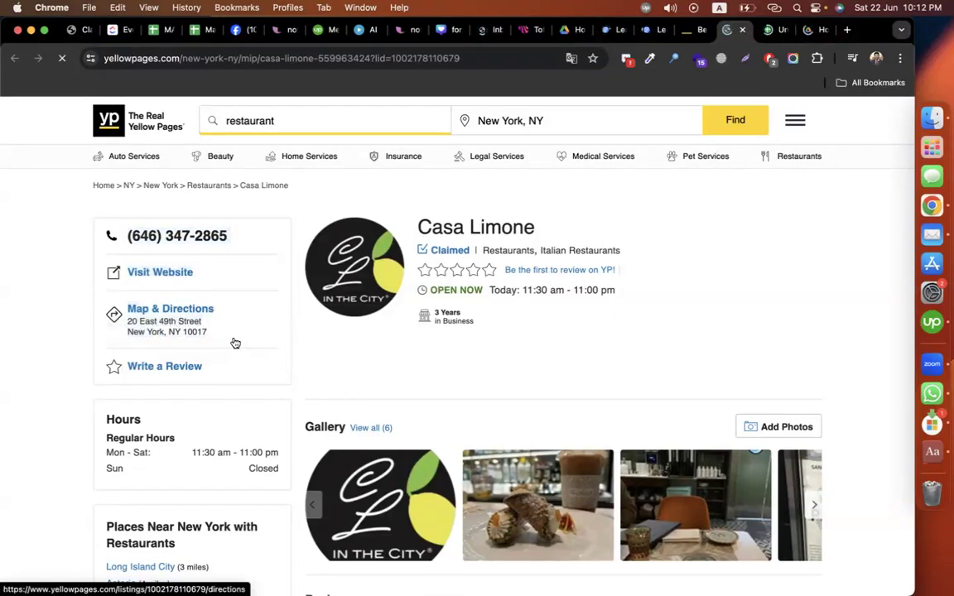
{"action": "left_click_drag", "start_coordinate": [125, 235], "coordinate": [83, 271]}
{"action": "left_click_drag", "start_coordinate": [128, 307], "coordinate": [221, 336]}
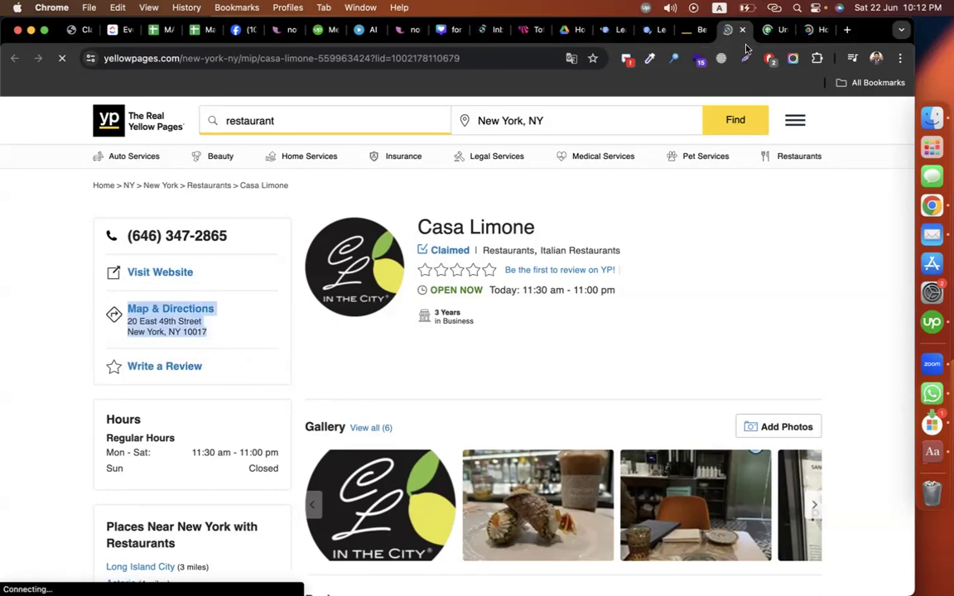
Step: Paste the address into G3 as plain-text lines instead of formatted text
{"action": "left_click", "coordinate": [770, 29]}
{"action": "left_click", "coordinate": [469, 242]}
{"action": "key", "text": "super+v"}
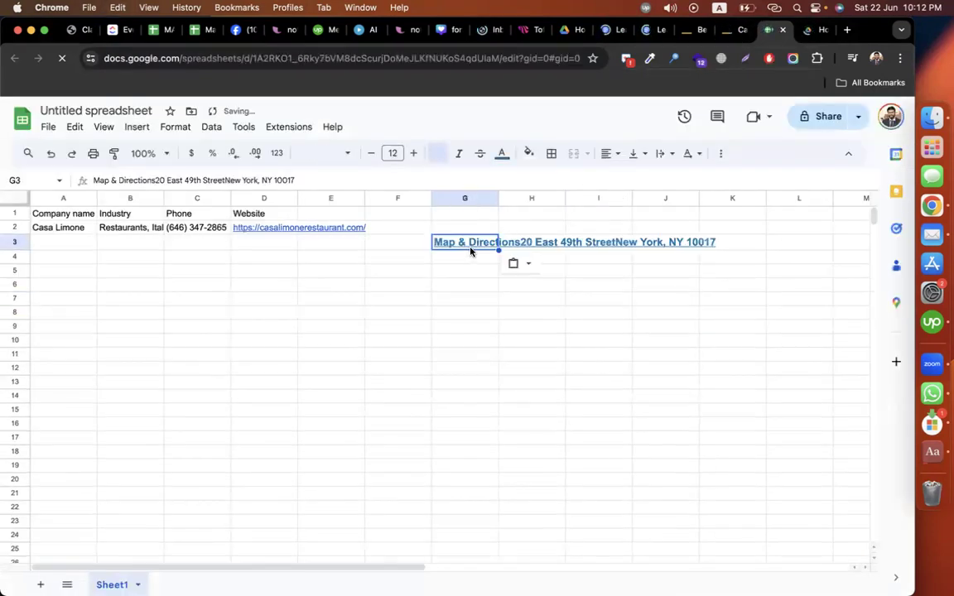
{"action": "left_click", "coordinate": [475, 261]}
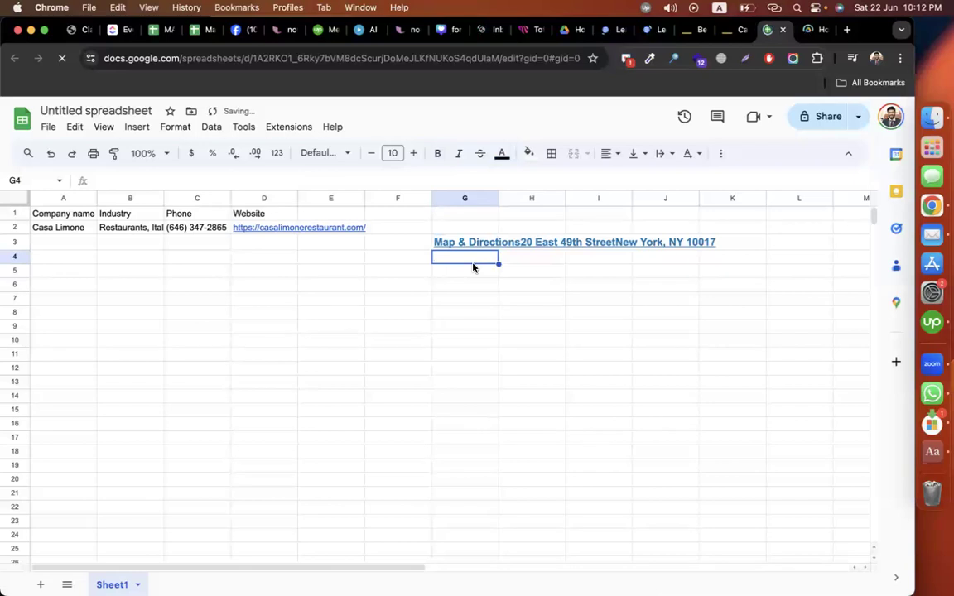
{"action": "key", "text": "super+z"}
{"action": "key", "text": "super+shift+v"}
{"action": "left_click", "coordinate": [447, 241]}
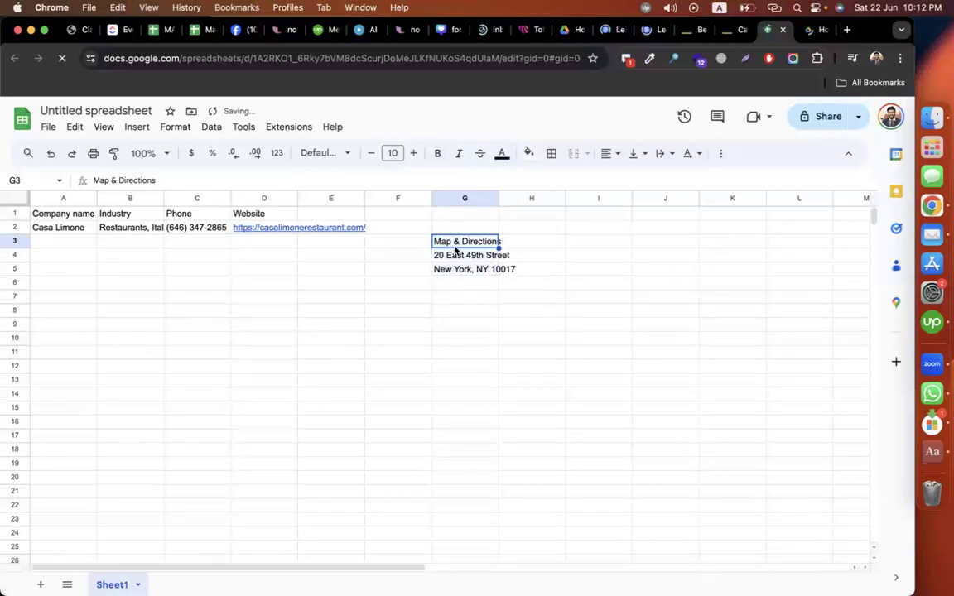
{"action": "left_click", "coordinate": [445, 255]}
{"action": "double_click", "coordinate": [446, 255]}
{"action": "left_click_drag", "start_coordinate": [519, 255], "coordinate": [426, 256]}
{"action": "key", "text": "BackSpace"}
{"action": "left_click", "coordinate": [316, 215]}
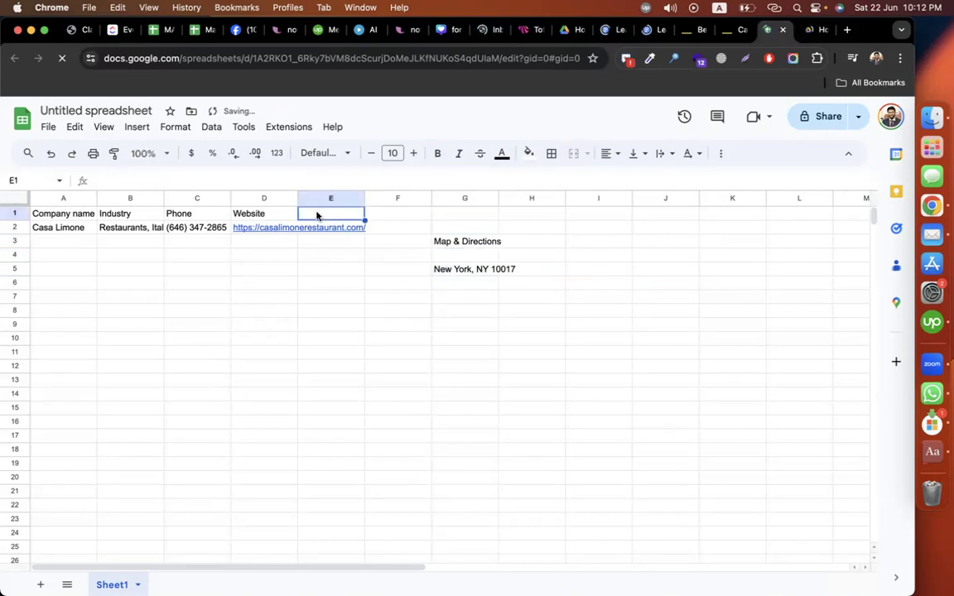
Step: Add an Address header in E1 and paste the street address into E2
{"action": "type", "text": "Address"}
{"action": "key", "text": "Return"}
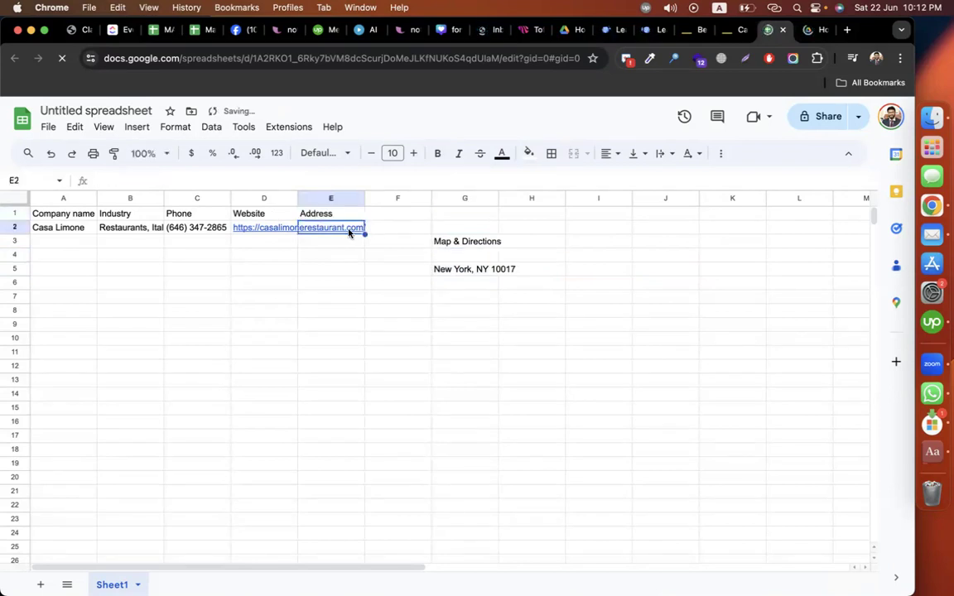
{"action": "double_click", "coordinate": [343, 227]}
{"action": "key", "text": "super+v"}
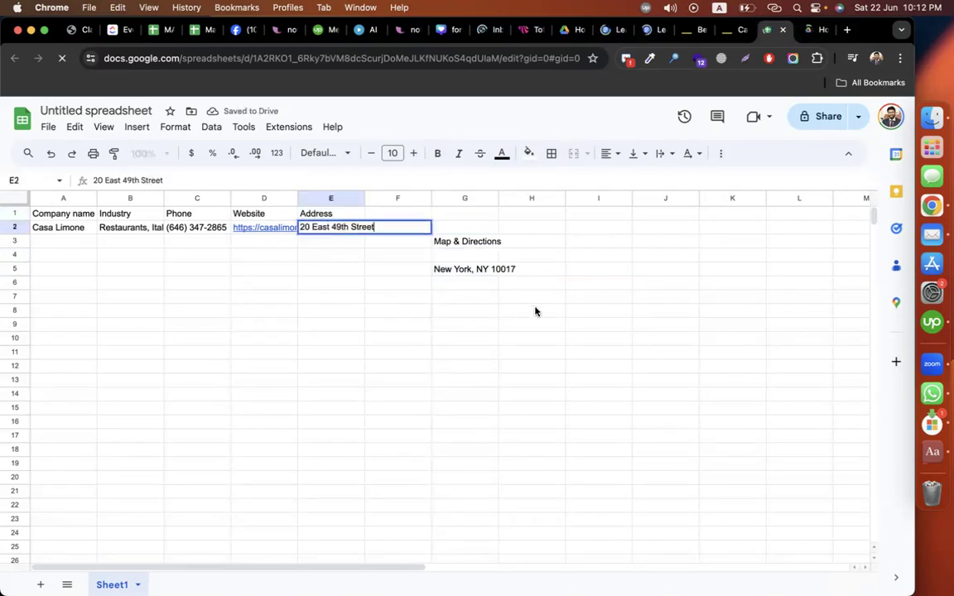
{"action": "left_click", "coordinate": [485, 321]}
Step: Move New York from the G5 fragment into F2 under a new City header
{"action": "double_click", "coordinate": [456, 273]}
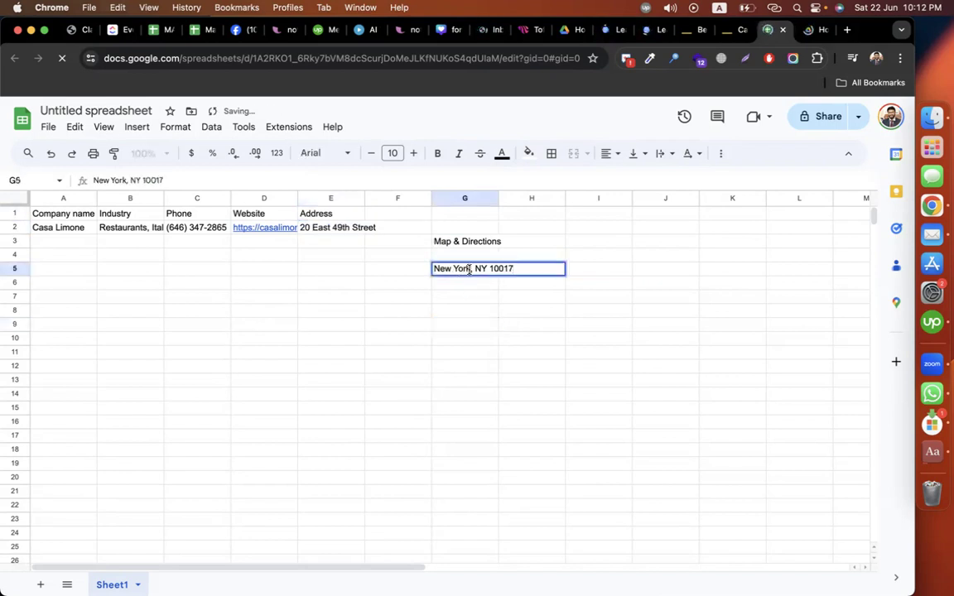
{"action": "left_click_drag", "start_coordinate": [471, 269], "coordinate": [433, 269]}
{"action": "key", "text": "super+x"}
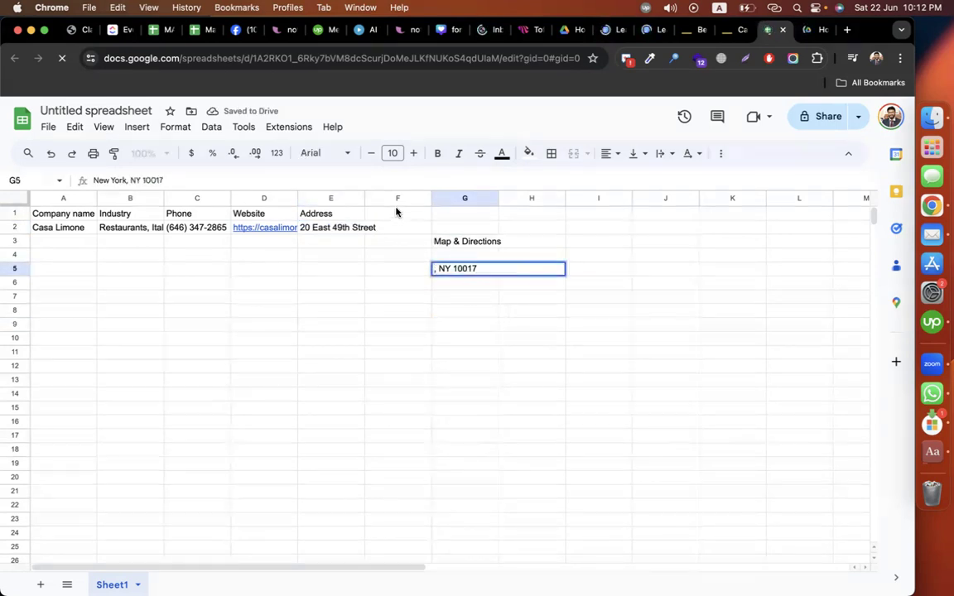
{"action": "left_click", "coordinate": [396, 213]}
{"action": "type", "text": "Co"}
{"action": "type", "text": "ty"}
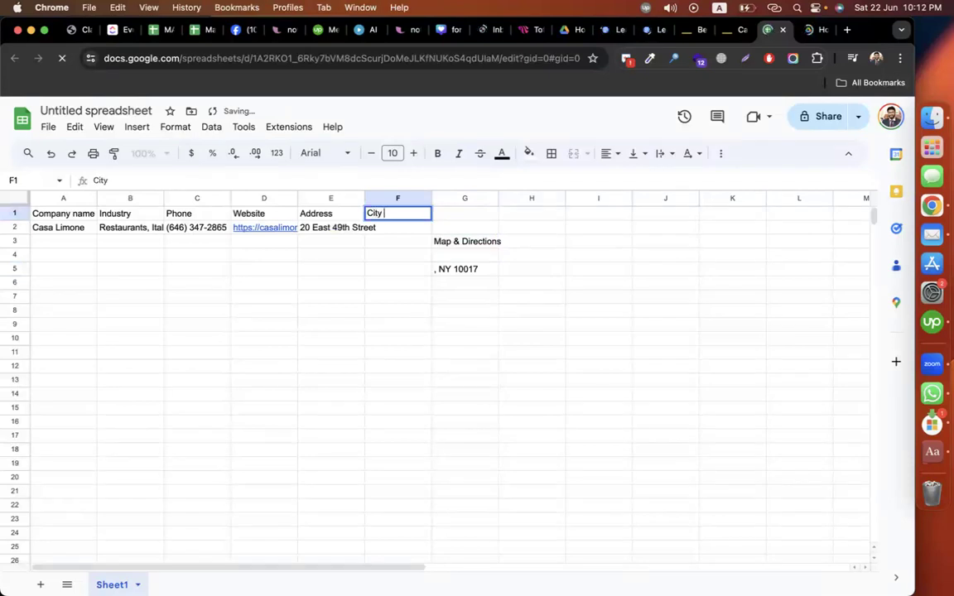
{"action": "key", "text": "Return"}
{"action": "key", "text": "super+v"}
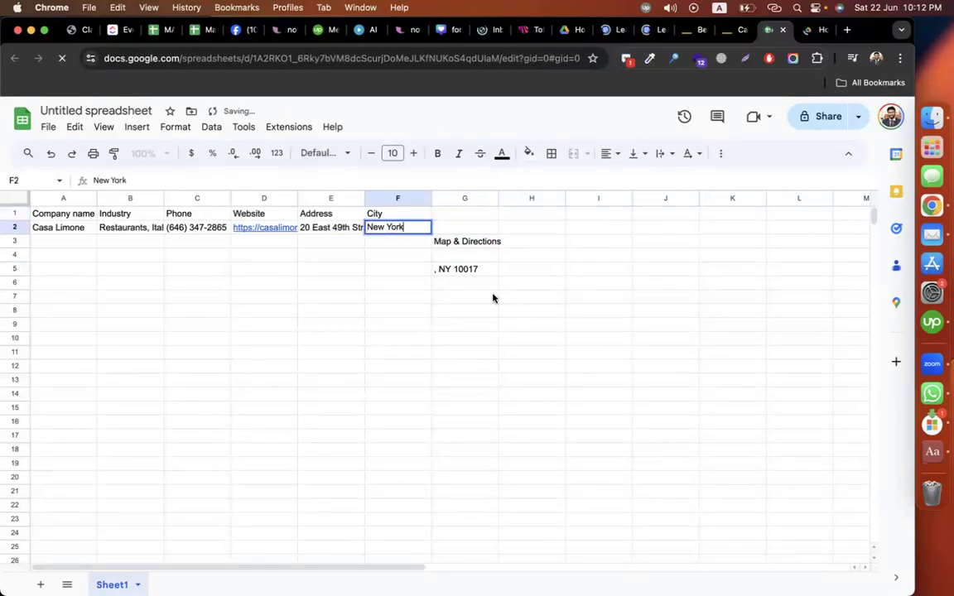
{"action": "left_click", "coordinate": [444, 268]}
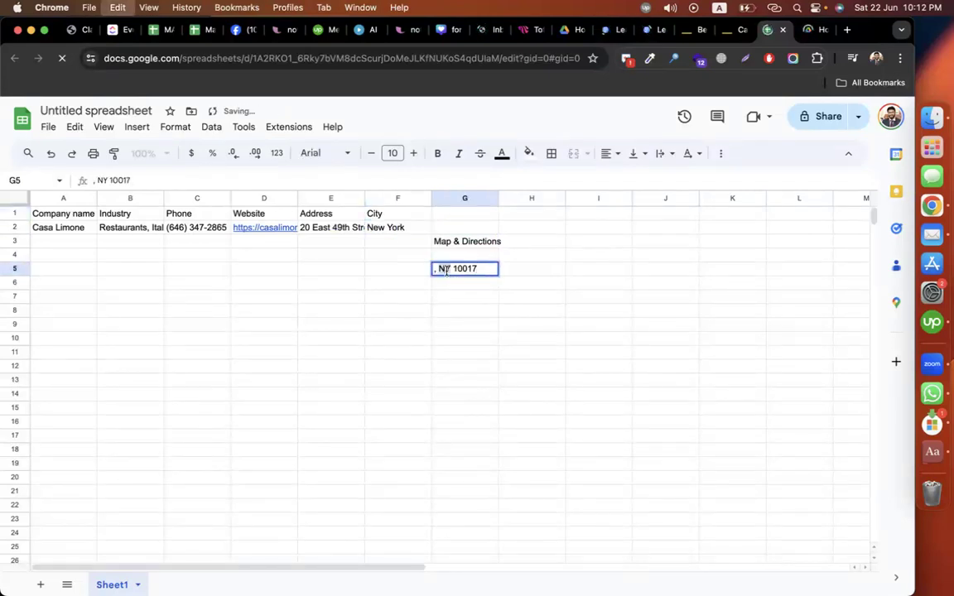
Step: Add a State header in G1 with NY in G2
{"action": "left_click", "coordinate": [449, 215]}
{"action": "type", "text": "State"}
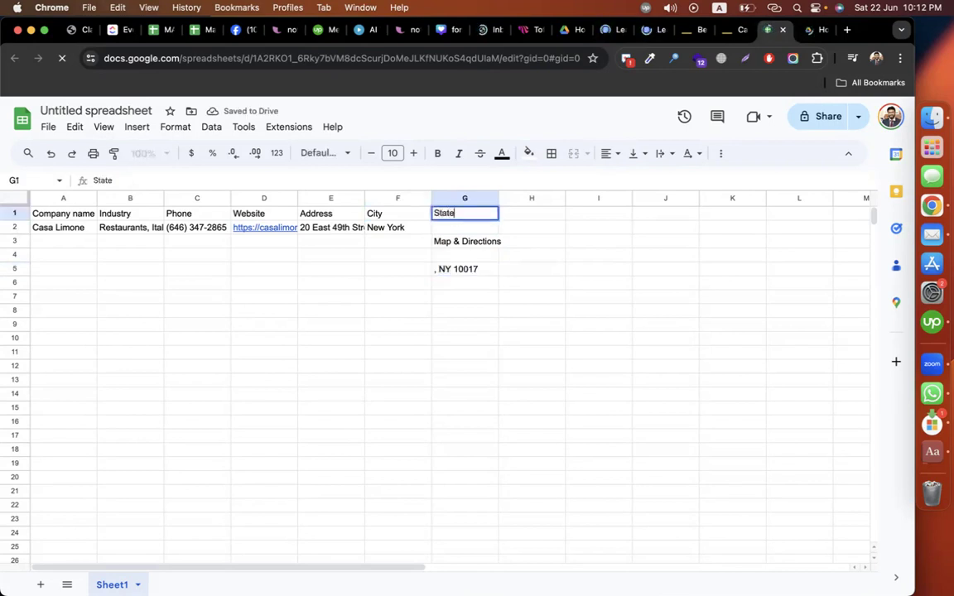
{"action": "key", "text": "Return"}
{"action": "key", "text": "super+v"}
Step: Take zip 10017 from G5 and put it in H2 under a Zip header
{"action": "double_click", "coordinate": [473, 268]}
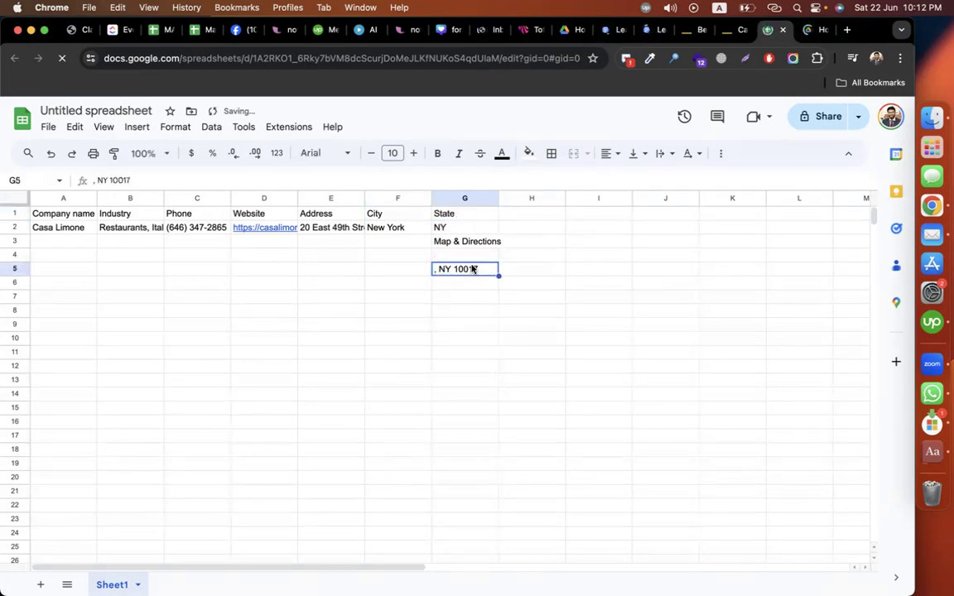
{"action": "double_click", "coordinate": [465, 268]}
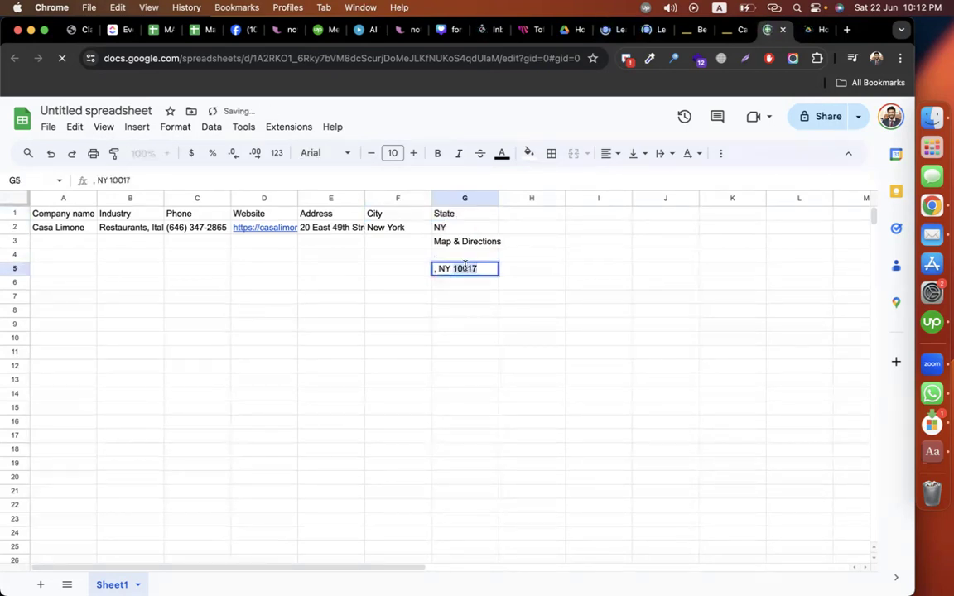
{"action": "left_click", "coordinate": [545, 214]}
{"action": "type", "text": "Zip"}
{"action": "key", "text": "Return"}
{"action": "key", "text": "super+v"}
Step: Add Country header with United States in I2, then clear leftover fragments in G3:G6
{"action": "left_click", "coordinate": [603, 215]}
{"action": "type", "text": "Country"}
{"action": "key", "text": "Return"}
{"action": "type", "text": "United State"}
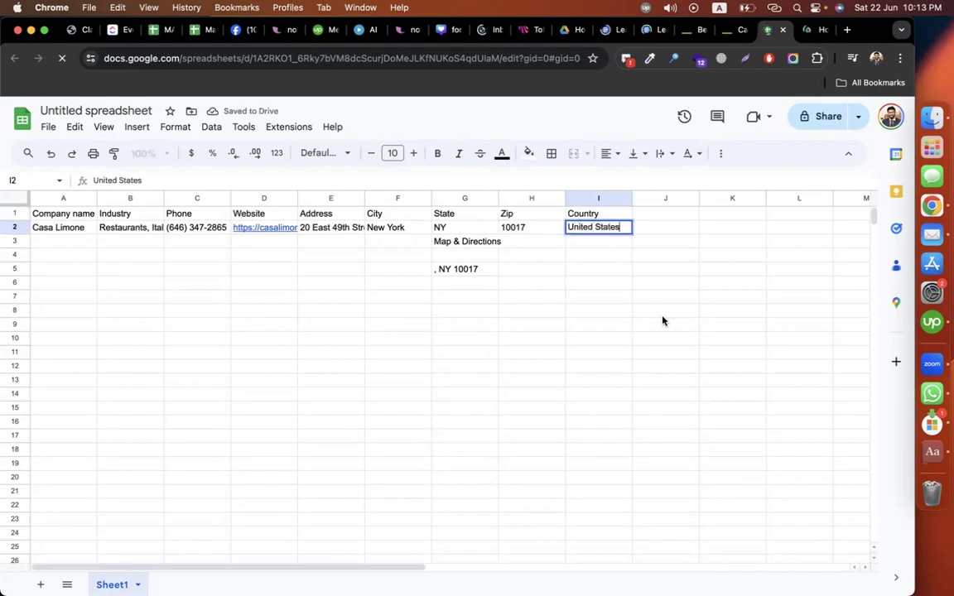
{"action": "left_click", "coordinate": [663, 314]}
{"action": "left_click_drag", "start_coordinate": [462, 246], "coordinate": [463, 282]}
{"action": "key", "text": "Delete"}
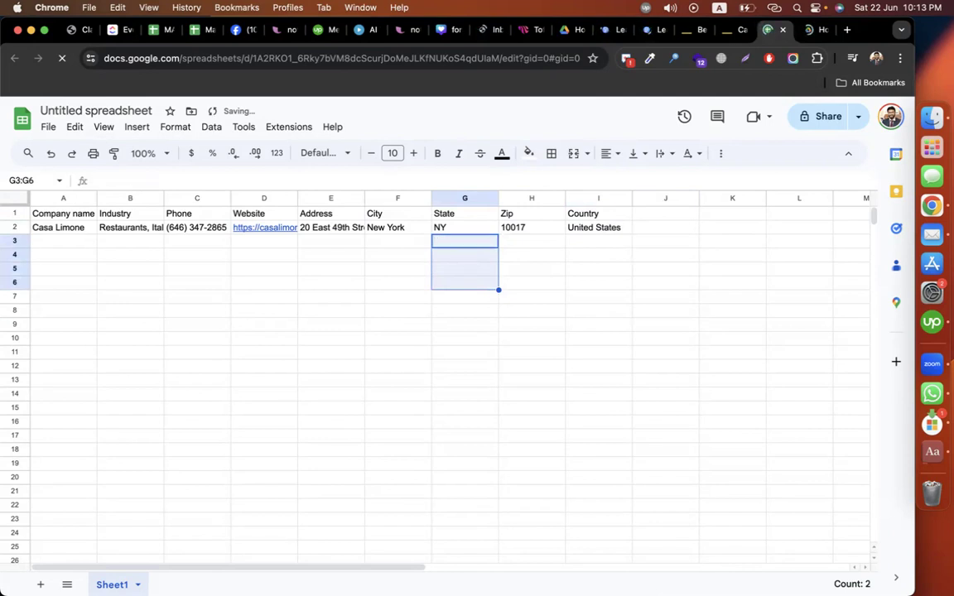
Step: Scroll through the Casa Limone Yellow Pages listing
{"action": "left_click", "coordinate": [710, 310]}
{"action": "left_click", "coordinate": [739, 33]}
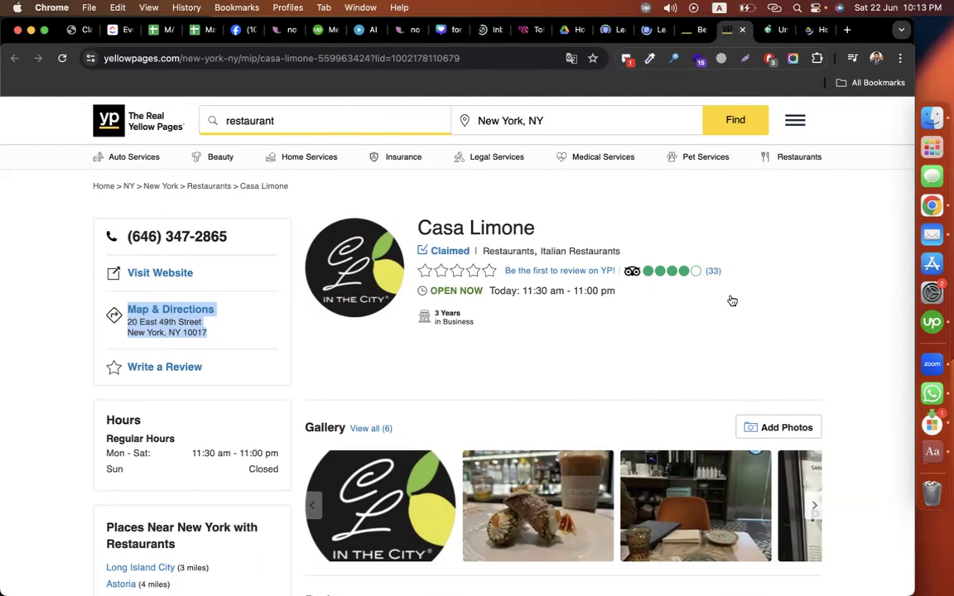
{"action": "scroll", "coordinate": [839, 329], "scroll_direction": "down", "scroll_amount": 10}
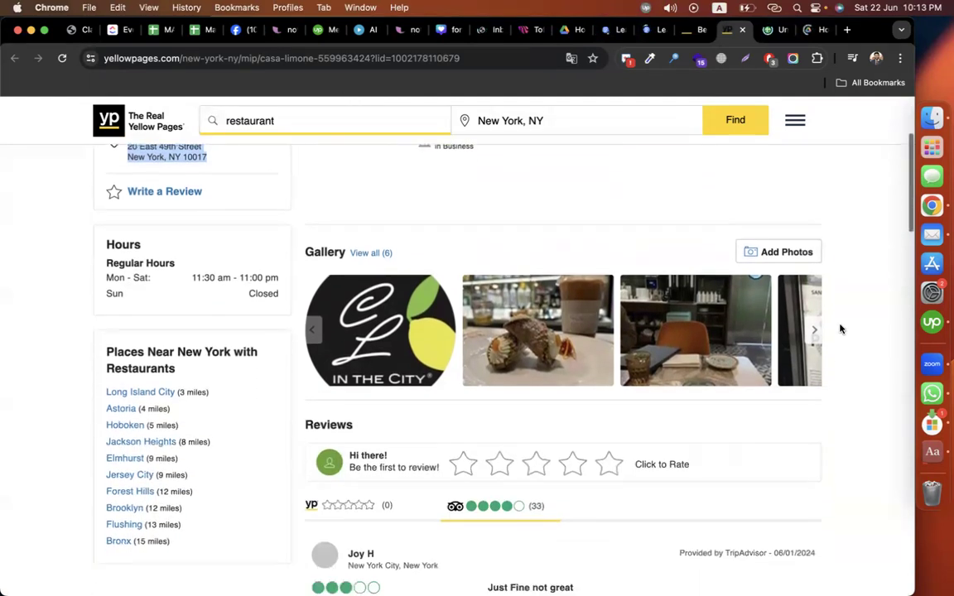
{"action": "scroll", "coordinate": [840, 329], "scroll_direction": "down", "scroll_amount": 3}
{"action": "scroll", "coordinate": [839, 328], "scroll_direction": "up", "scroll_amount": 15}
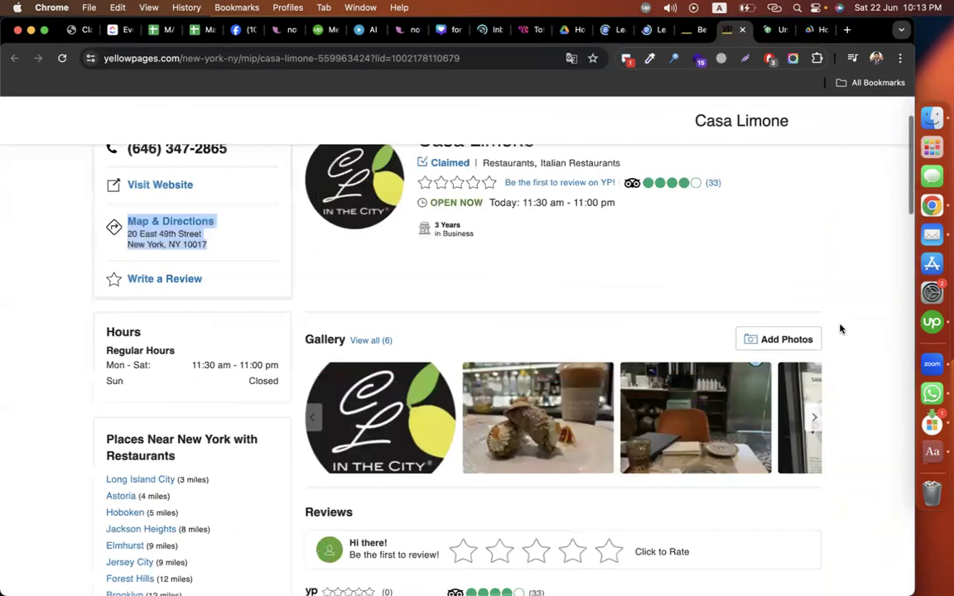
{"action": "scroll", "coordinate": [839, 329], "scroll_direction": "down", "scroll_amount": 3}
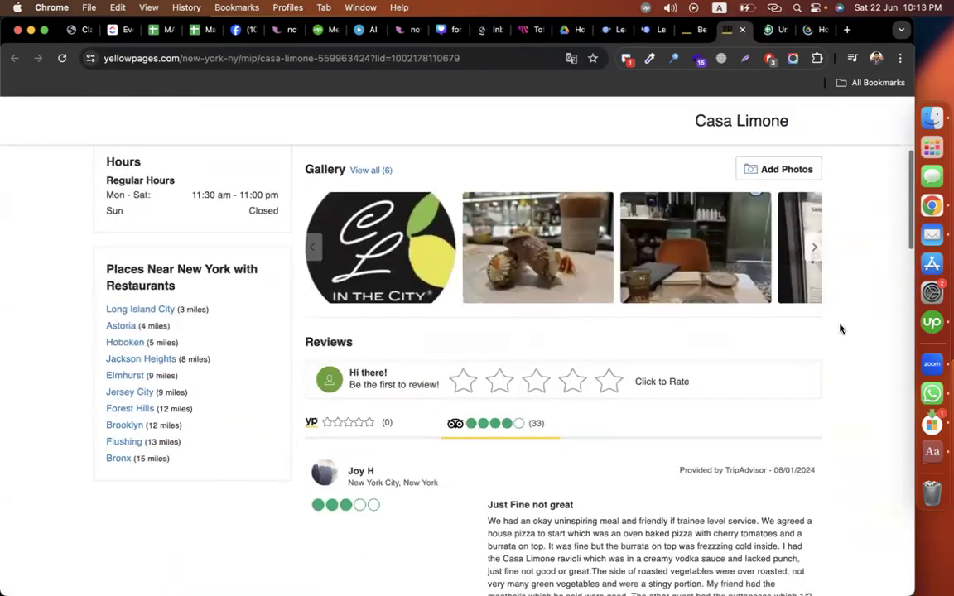
{"action": "scroll", "coordinate": [840, 329], "scroll_direction": "down", "scroll_amount": 15}
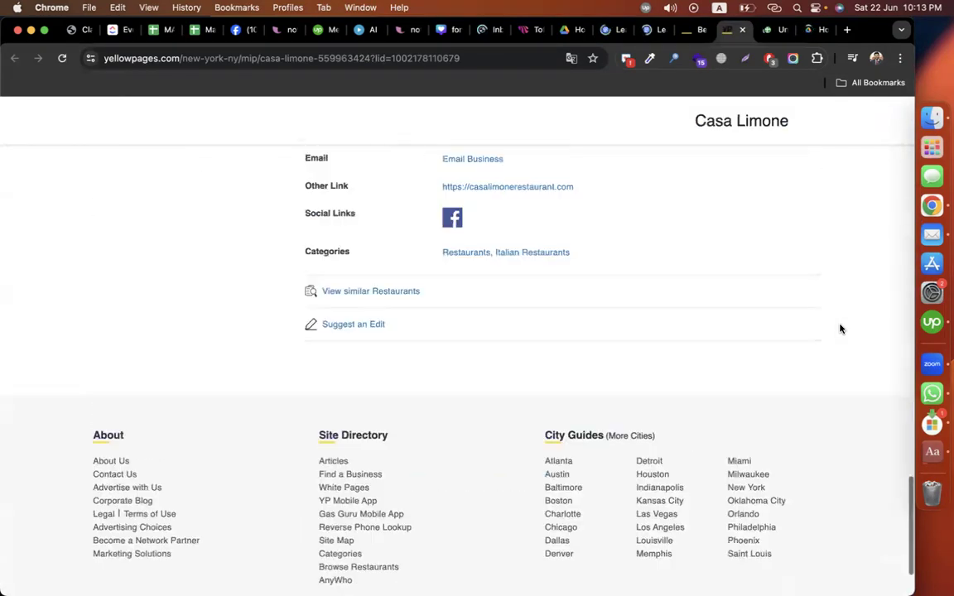
{"action": "scroll", "coordinate": [839, 329], "scroll_direction": "up", "scroll_amount": 15}
Step: Look over the Yellow Pages New York restaurant results, then return to the spreadsheet
{"action": "left_click", "coordinate": [817, 33]}
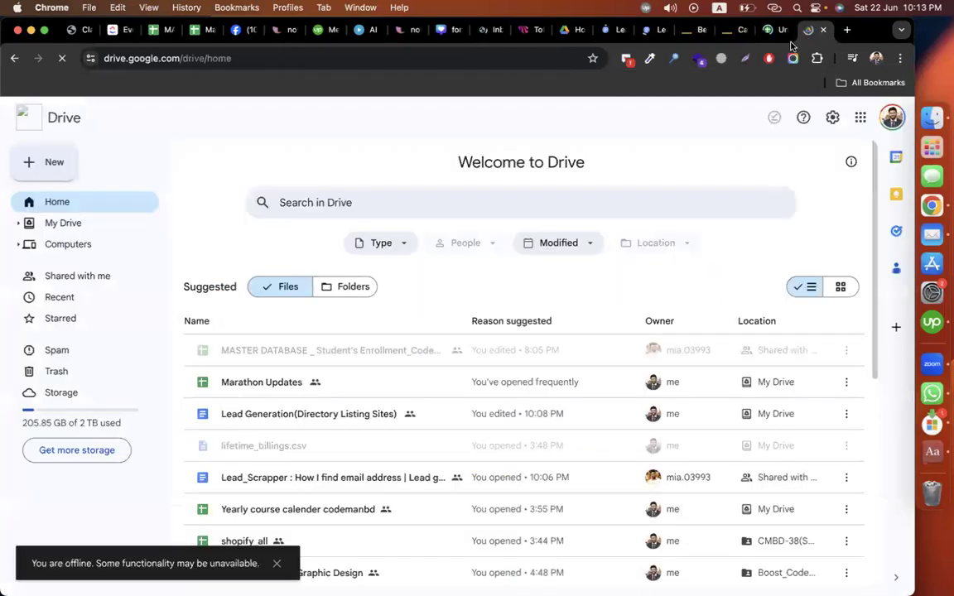
{"action": "left_click", "coordinate": [692, 31]}
{"action": "scroll", "coordinate": [626, 386], "scroll_direction": "down", "scroll_amount": 2}
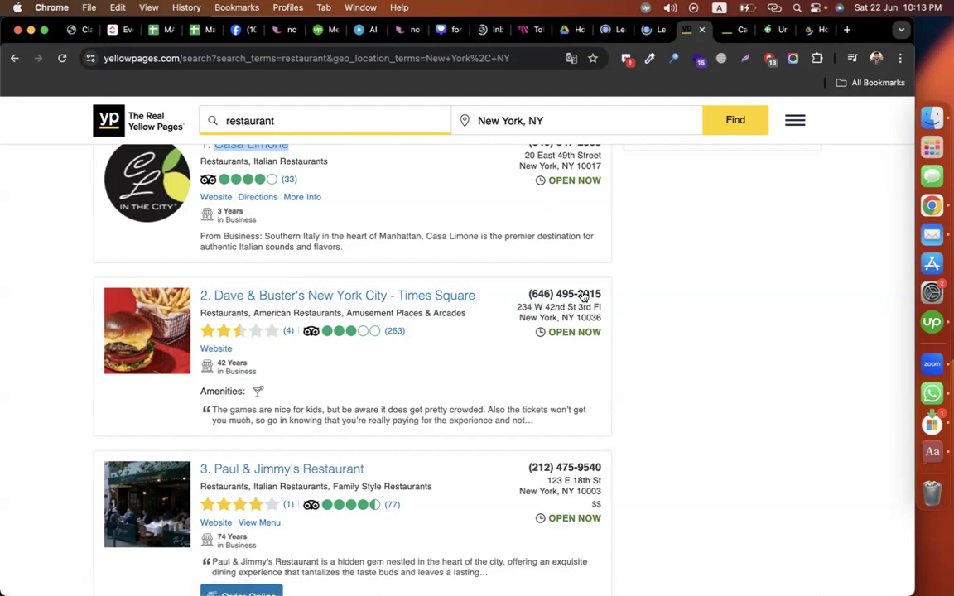
{"action": "scroll", "coordinate": [751, 357], "scroll_direction": "down", "scroll_amount": 5}
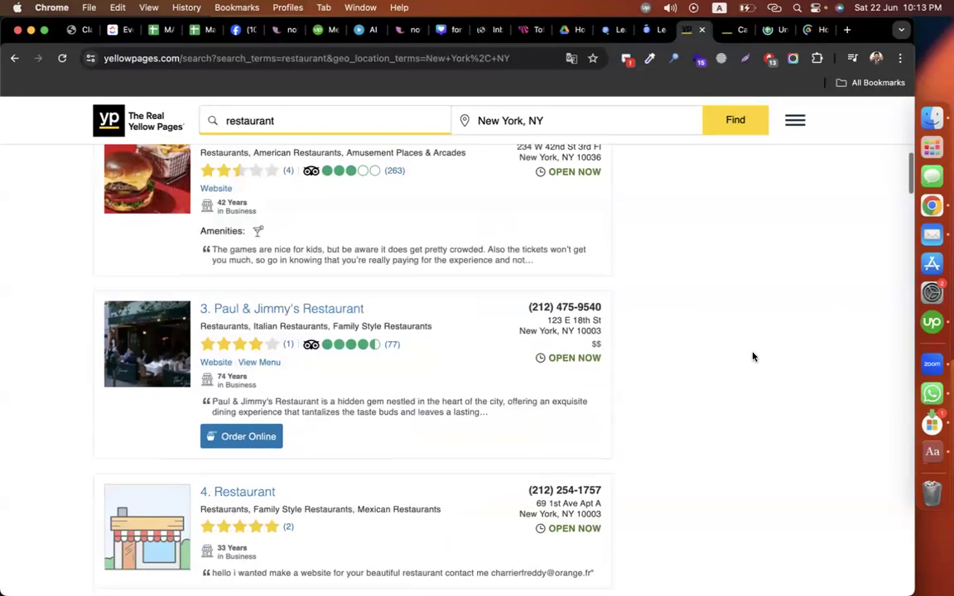
{"action": "left_click", "coordinate": [768, 30]}
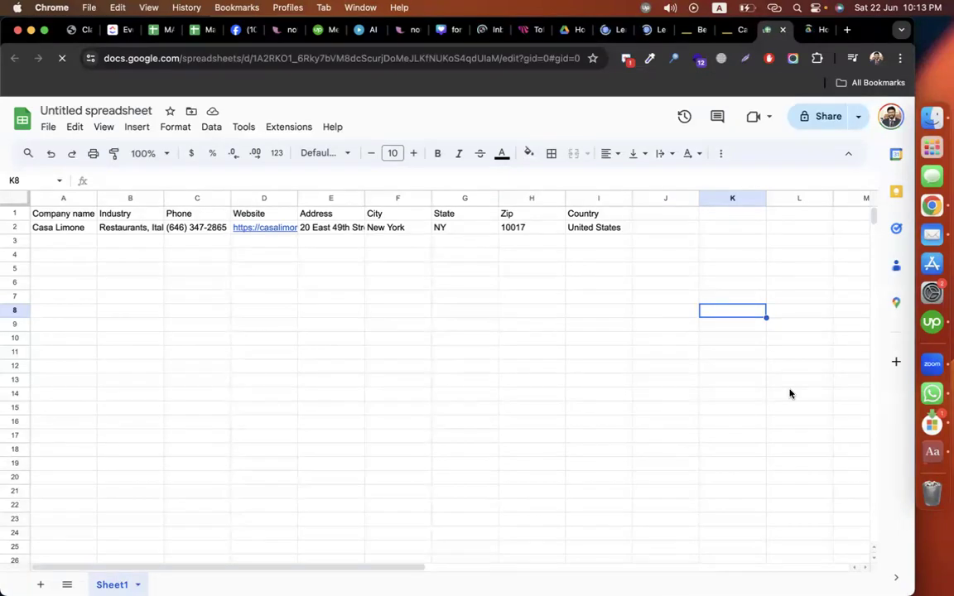
Step: Rename the spreadsheet to 'directory listing'
{"action": "left_click", "coordinate": [108, 110]}
{"action": "type", "text": "direc"}
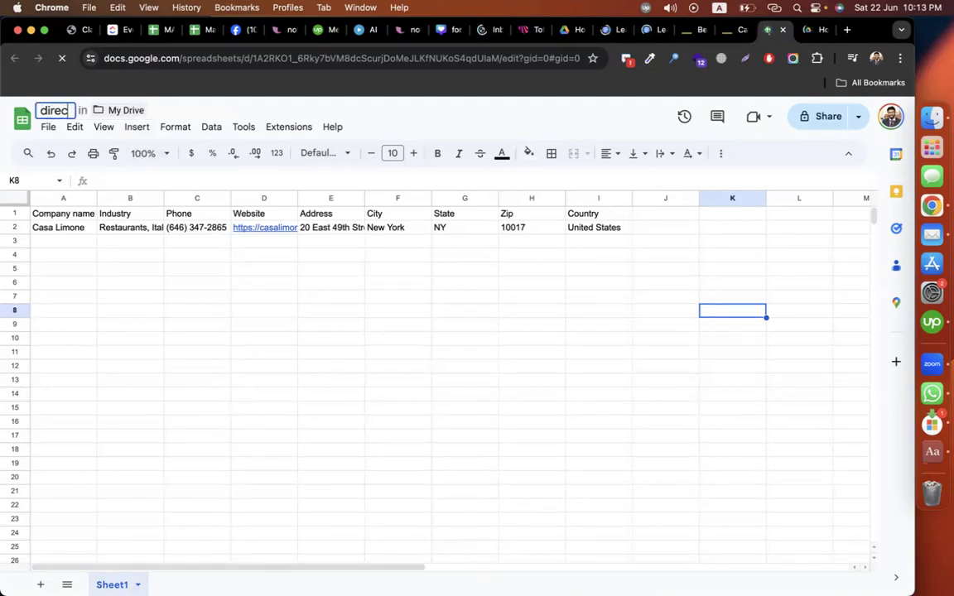
{"action": "type", "text": "tory listing"}
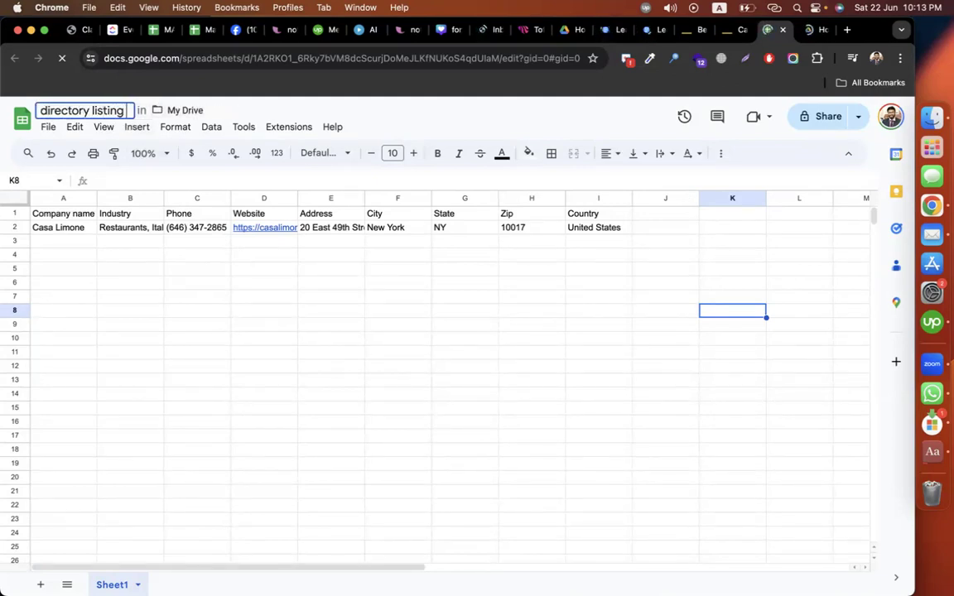
{"action": "left_click", "coordinate": [411, 360]}
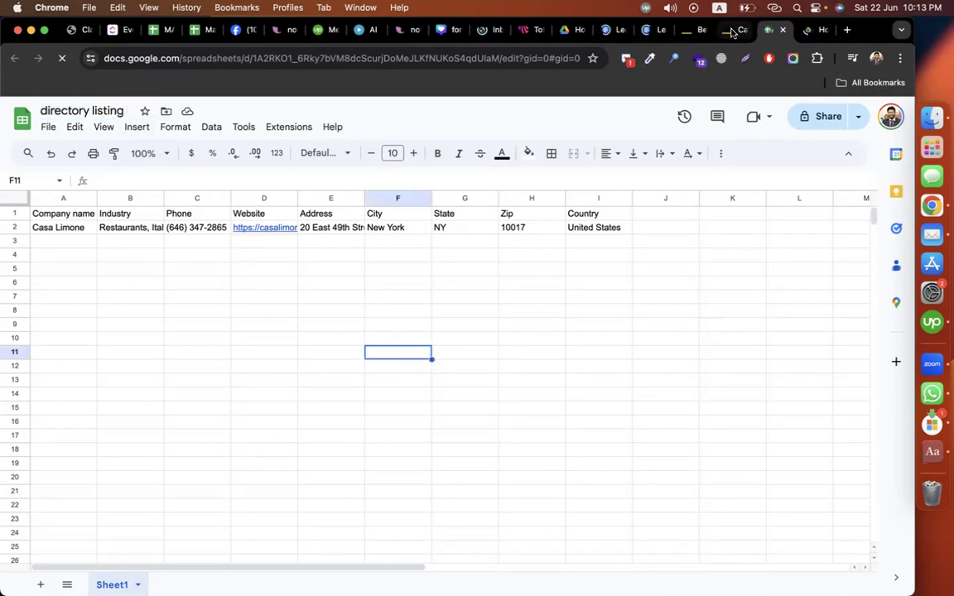
Step: Close the Casa Limone Yellow Pages tab and go back to the Lead Generation doc
{"action": "left_click", "coordinate": [733, 32]}
{"action": "left_click", "coordinate": [740, 32]}
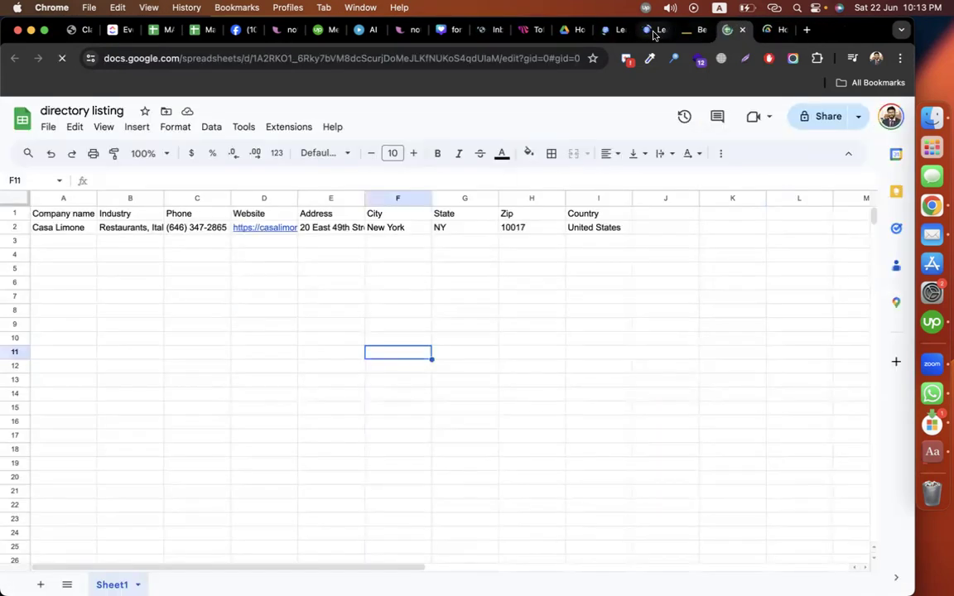
{"action": "left_click", "coordinate": [653, 30]}
{"action": "left_click", "coordinate": [415, 406]}
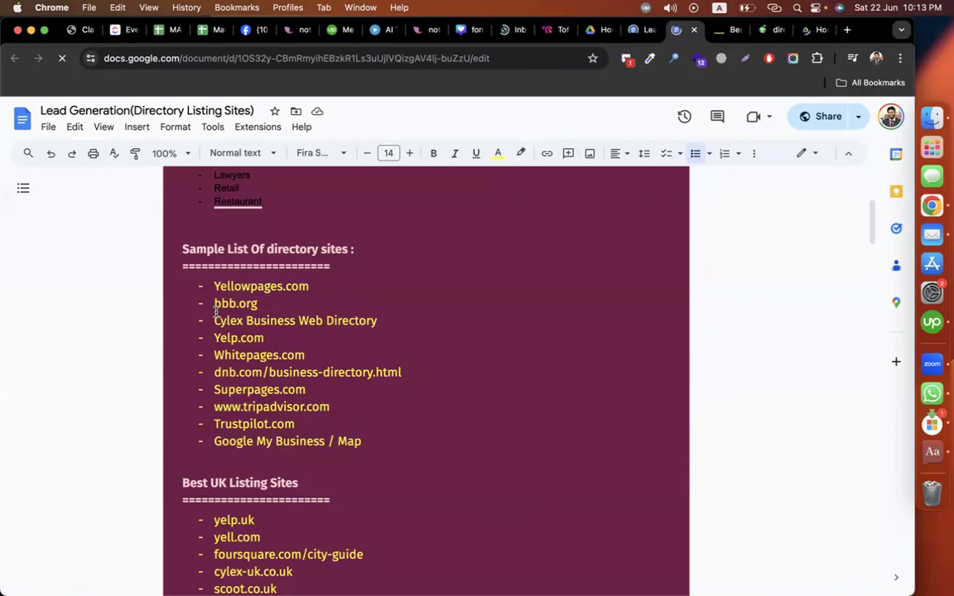
Step: Open bbb.org from the doc's list in a new tab, then return to the doc
{"action": "left_click_drag", "start_coordinate": [213, 303], "coordinate": [281, 304]}
{"action": "key", "text": "cmd+c"}
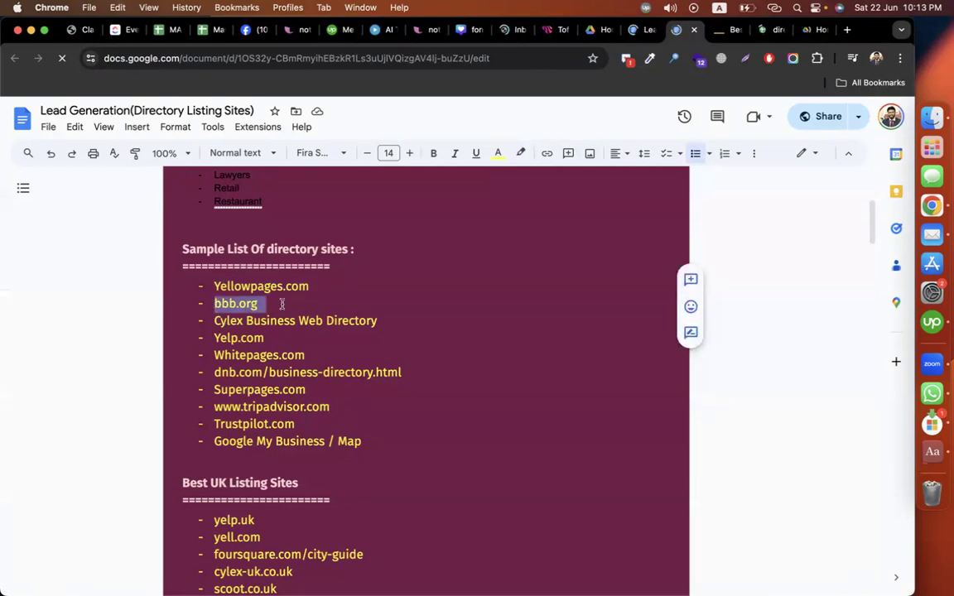
{"action": "key", "text": "cmd+t"}
{"action": "key", "text": "cmd+v"}
{"action": "key", "text": "Return"}
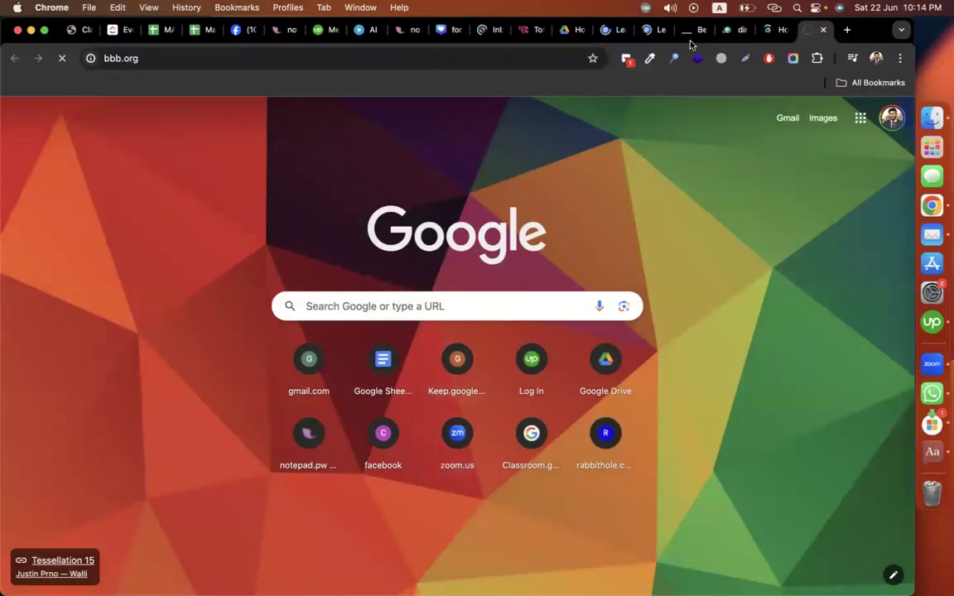
{"action": "left_click", "coordinate": [644, 33]}
Step: Append 'for all country' after the Sample List heading and review the ten sample sites
{"action": "scroll", "coordinate": [349, 418], "scroll_direction": "down", "scroll_amount": 1}
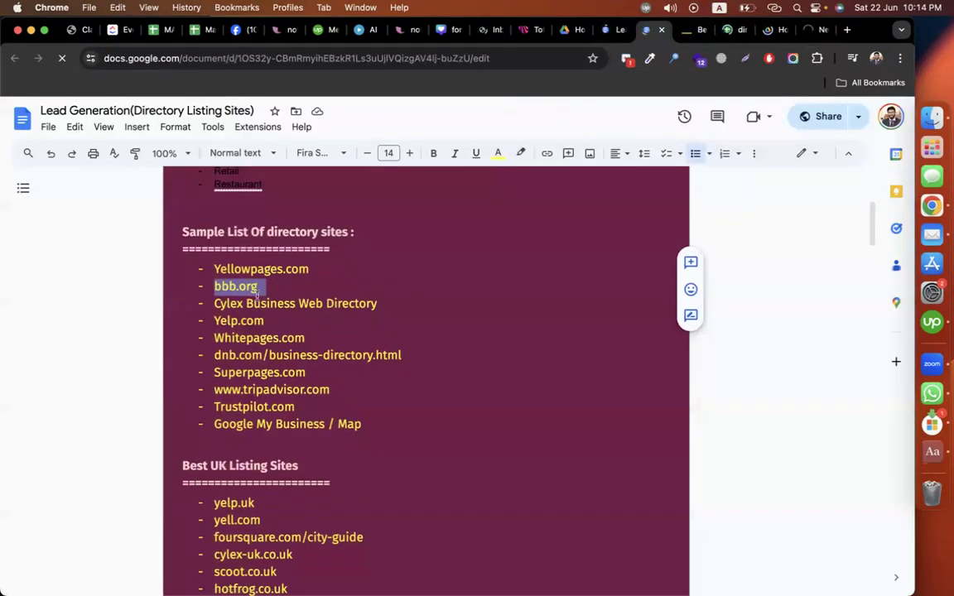
{"action": "left_click_drag", "start_coordinate": [180, 237], "coordinate": [386, 405]}
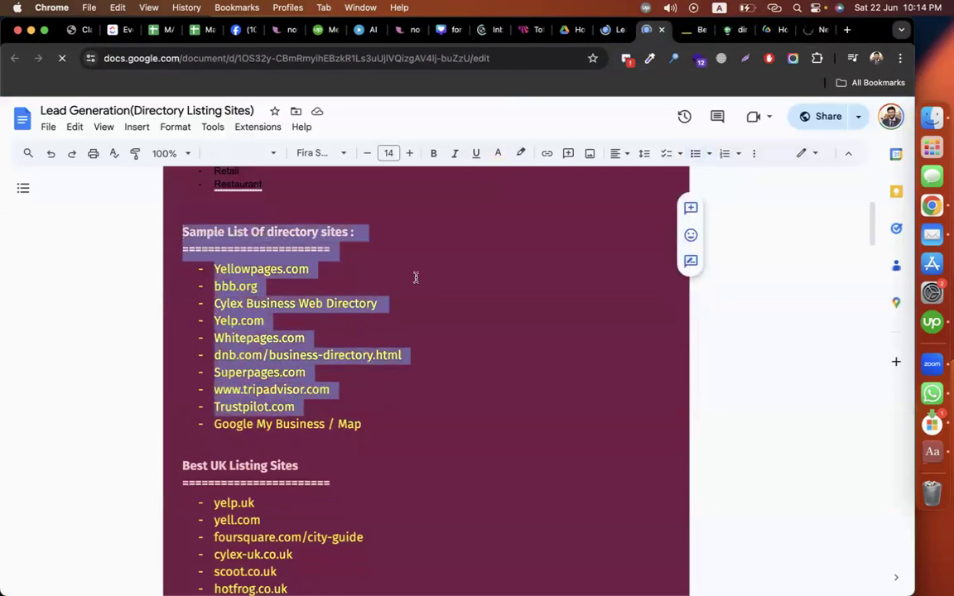
{"action": "left_click", "coordinate": [393, 233]}
{"action": "type", "text": "for all country"}
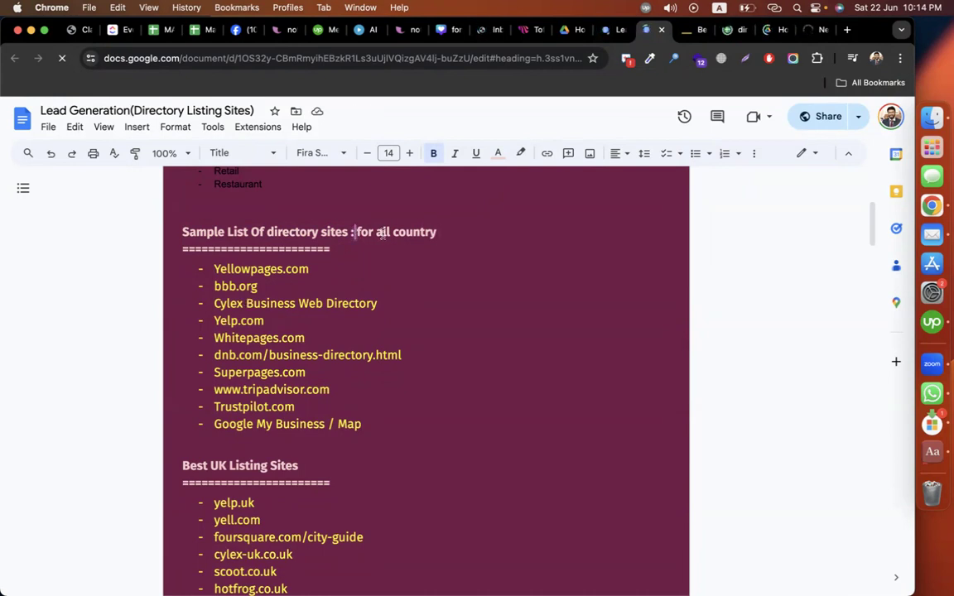
{"action": "left_click_drag", "start_coordinate": [437, 232], "coordinate": [356, 233]}
{"action": "left_click_drag", "start_coordinate": [202, 270], "coordinate": [374, 425]}
{"action": "left_click", "coordinate": [430, 397]}
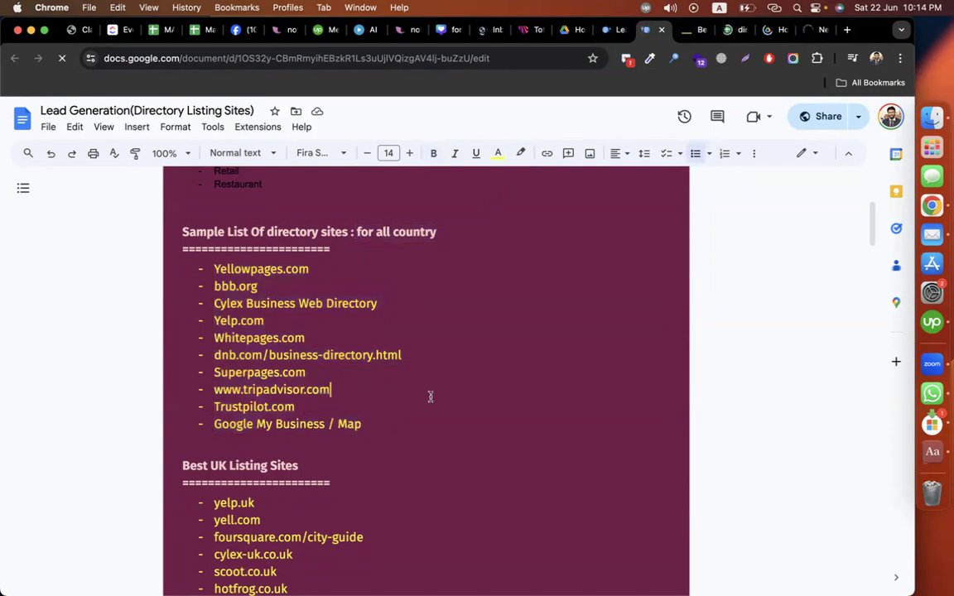
Step: Review the Best UK Listing Sites section, including yelp.uk
{"action": "scroll", "coordinate": [429, 397], "scroll_direction": "down", "scroll_amount": 6}
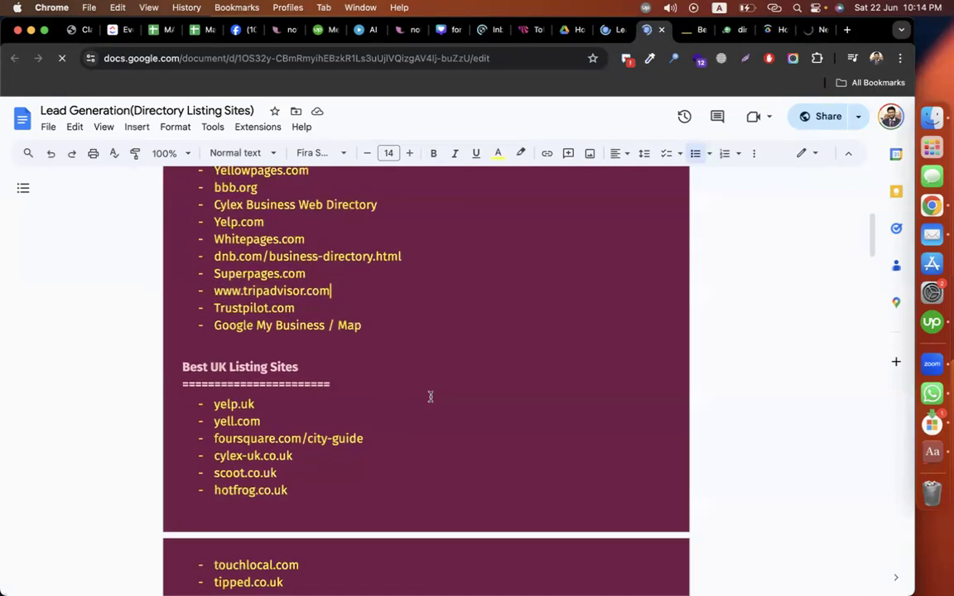
{"action": "scroll", "coordinate": [430, 396], "scroll_direction": "down", "scroll_amount": 1}
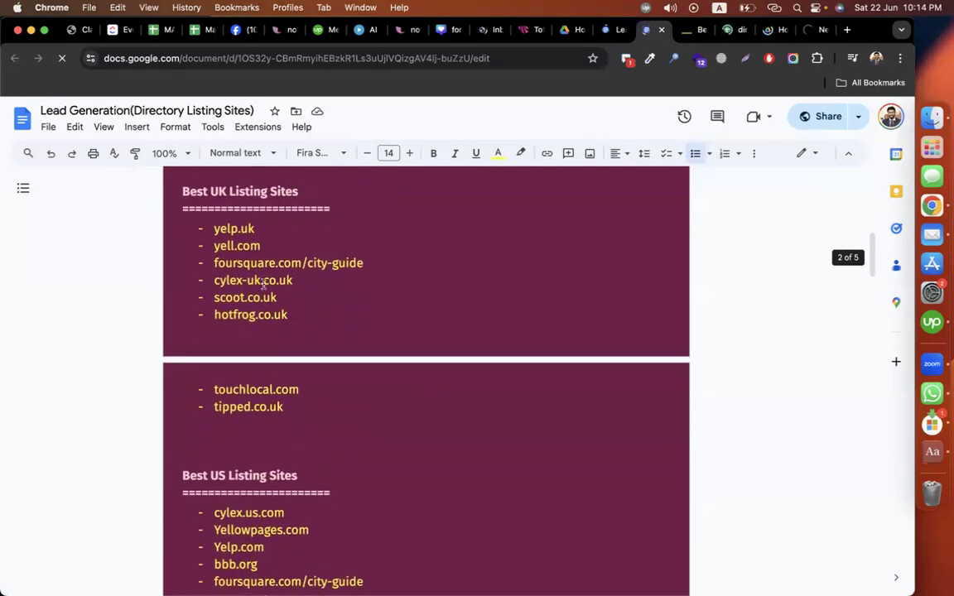
{"action": "left_click_drag", "start_coordinate": [177, 186], "coordinate": [383, 395]}
{"action": "left_click", "coordinate": [339, 250]}
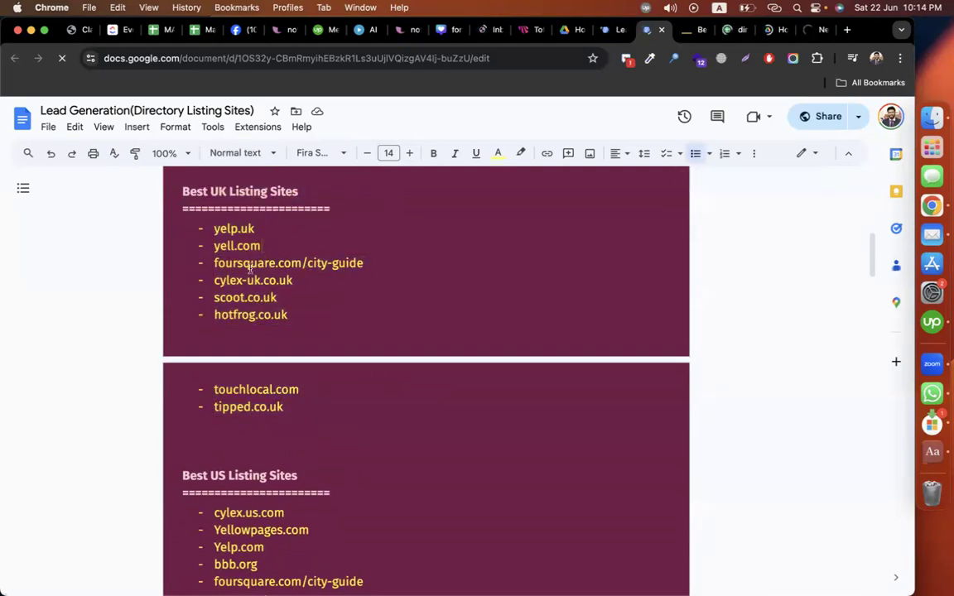
{"action": "left_click_drag", "start_coordinate": [213, 230], "coordinate": [314, 424]}
{"action": "left_click", "coordinate": [315, 423]}
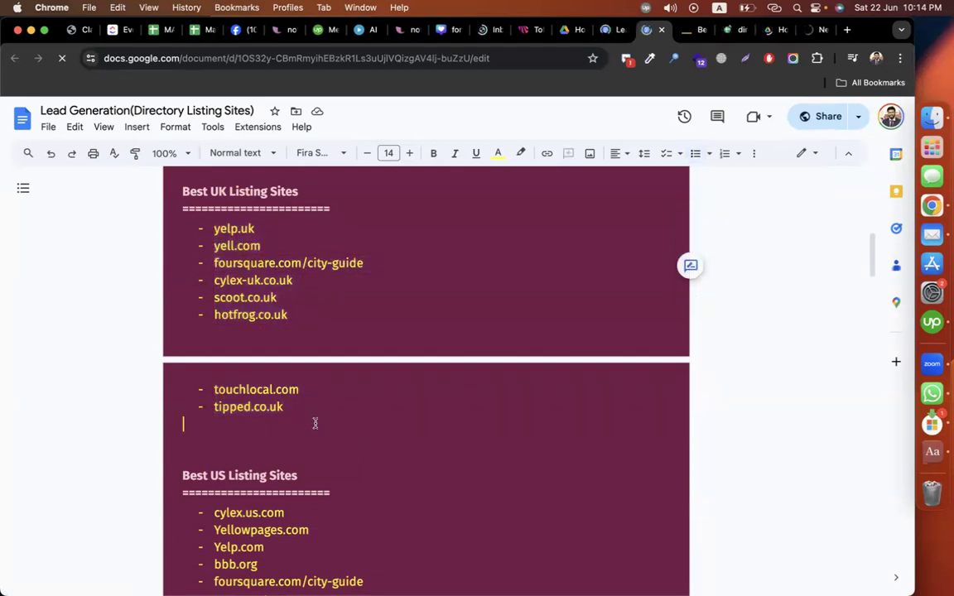
Step: Scroll further through the Lead Generation doc's directory lists
{"action": "scroll", "coordinate": [314, 423], "scroll_direction": "down", "scroll_amount": 2}
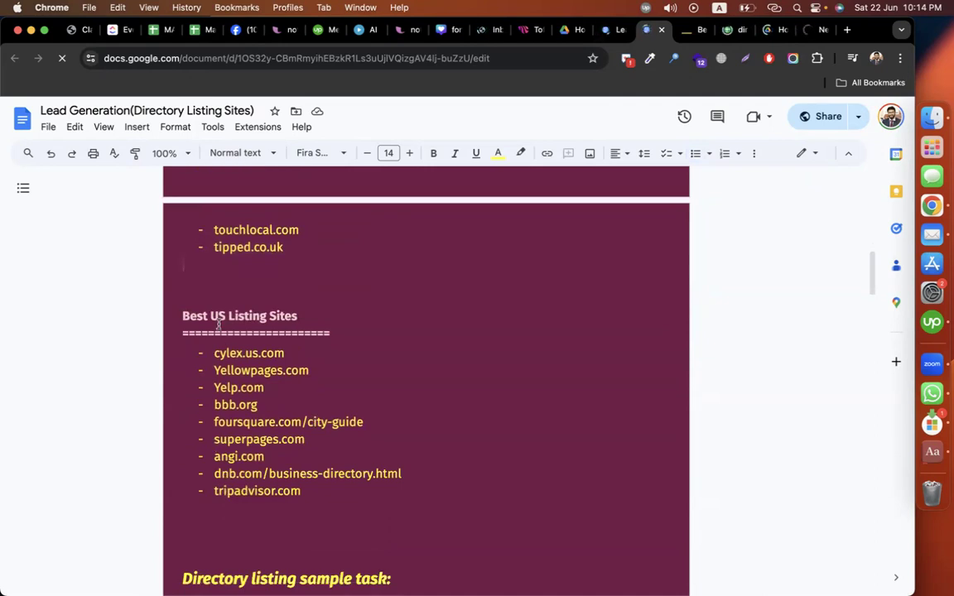
{"action": "scroll", "coordinate": [219, 325], "scroll_direction": "down", "scroll_amount": 1}
{"action": "left_click_drag", "start_coordinate": [245, 436], "coordinate": [183, 290]}
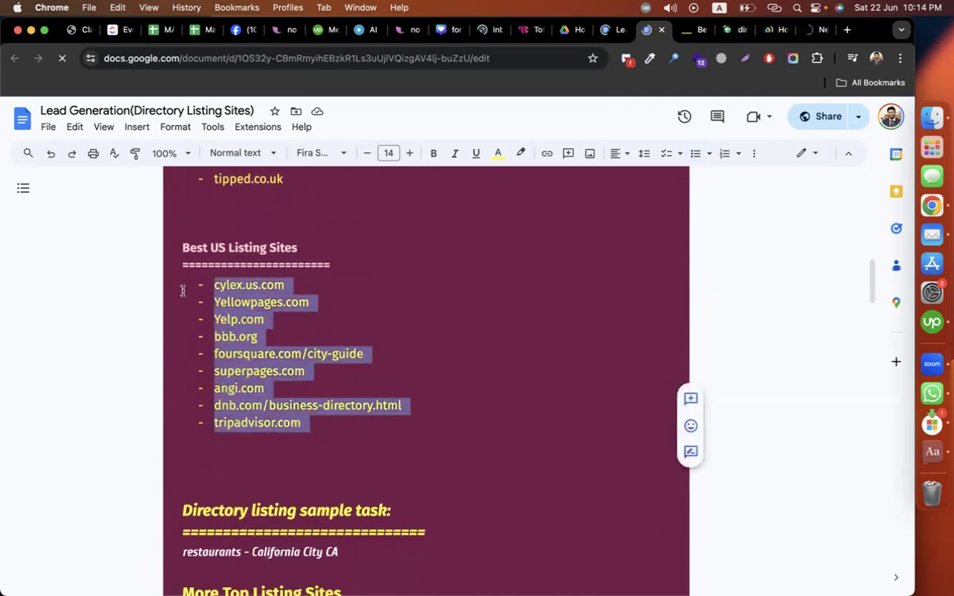
{"action": "scroll", "coordinate": [460, 424], "scroll_direction": "down", "scroll_amount": 4}
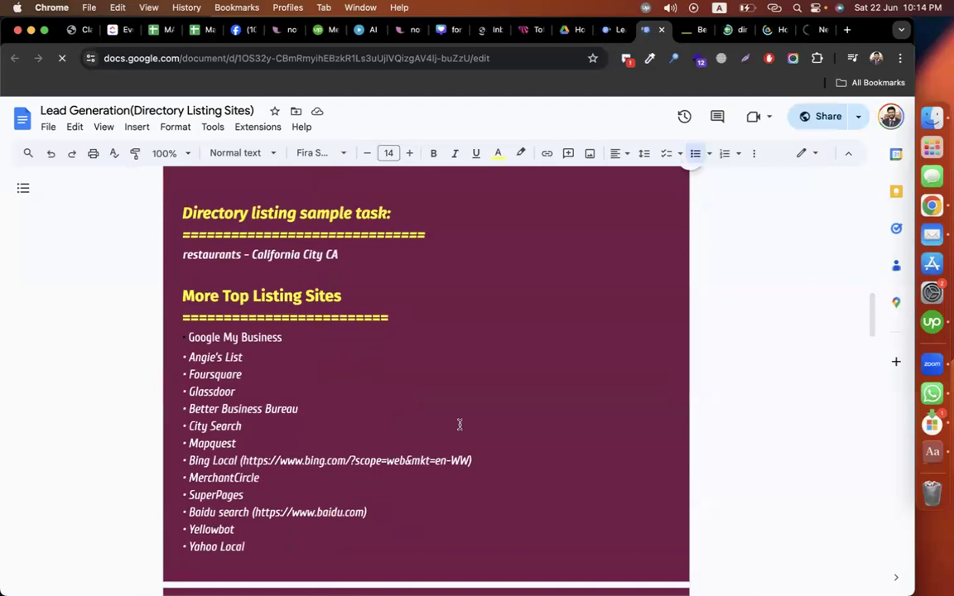
{"action": "scroll", "coordinate": [320, 485], "scroll_direction": "down", "scroll_amount": 2}
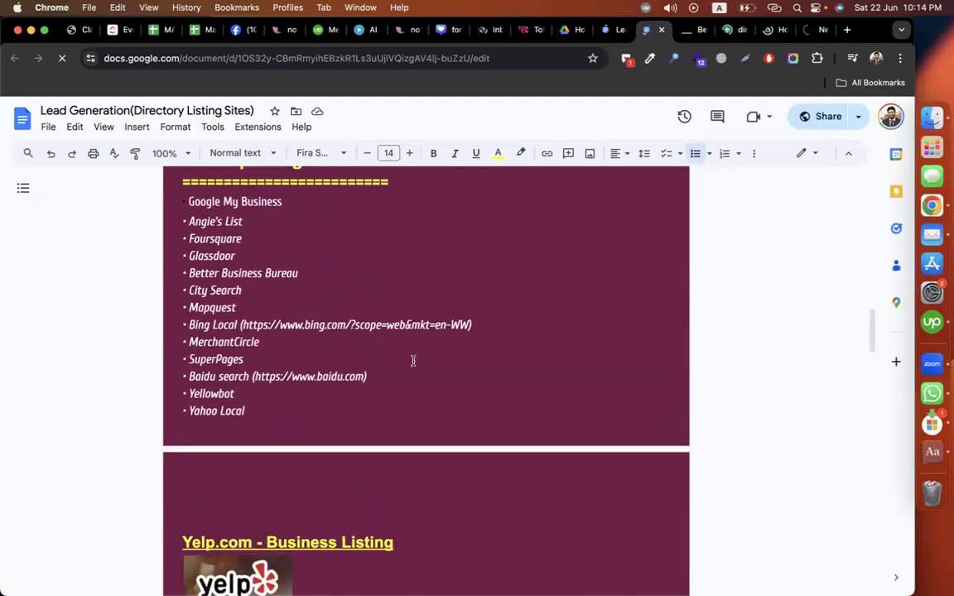
{"action": "scroll", "coordinate": [413, 359], "scroll_direction": "up", "scroll_amount": 15}
{"action": "scroll", "coordinate": [412, 361], "scroll_direction": "down", "scroll_amount": 2}
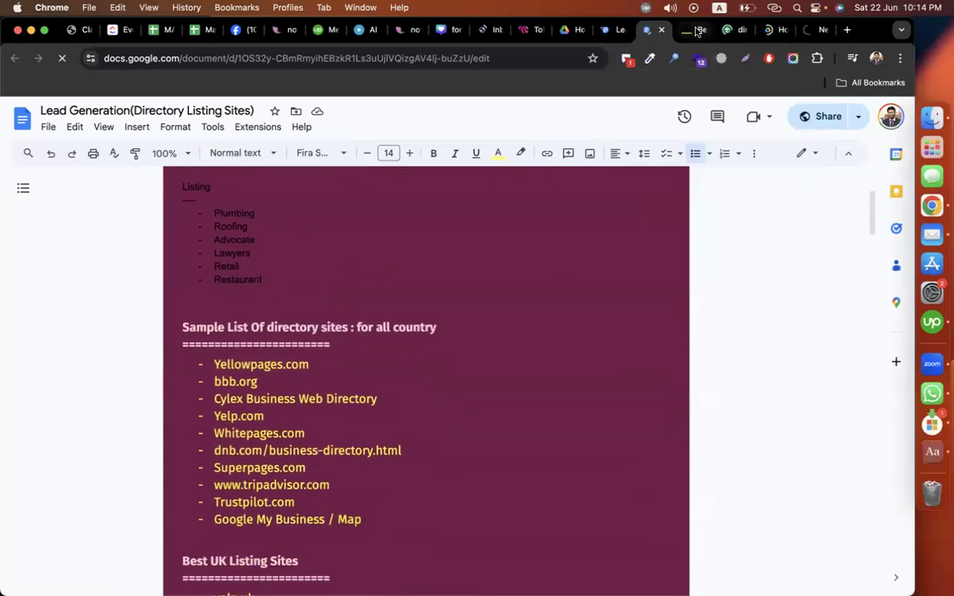
Step: Glance at the bbb.org and Yellow Pages results tabs, then return to the doc
{"action": "left_click", "coordinate": [808, 32]}
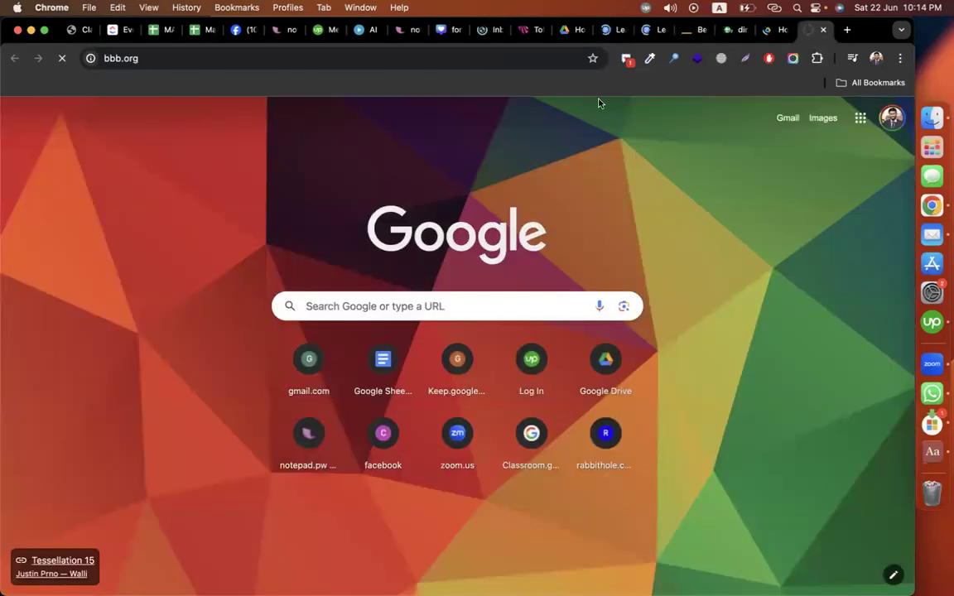
{"action": "left_click", "coordinate": [651, 31]}
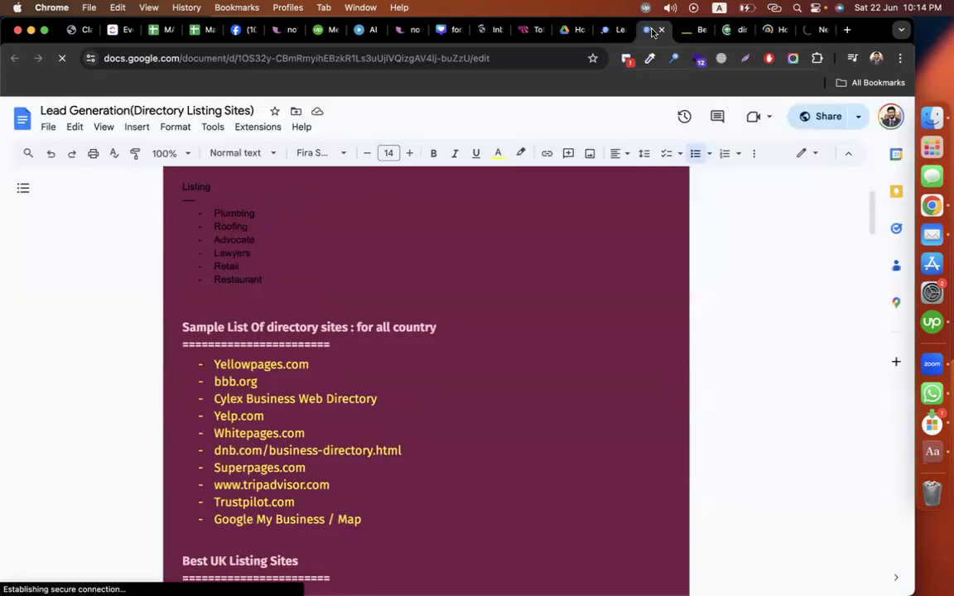
{"action": "left_click", "coordinate": [812, 31]}
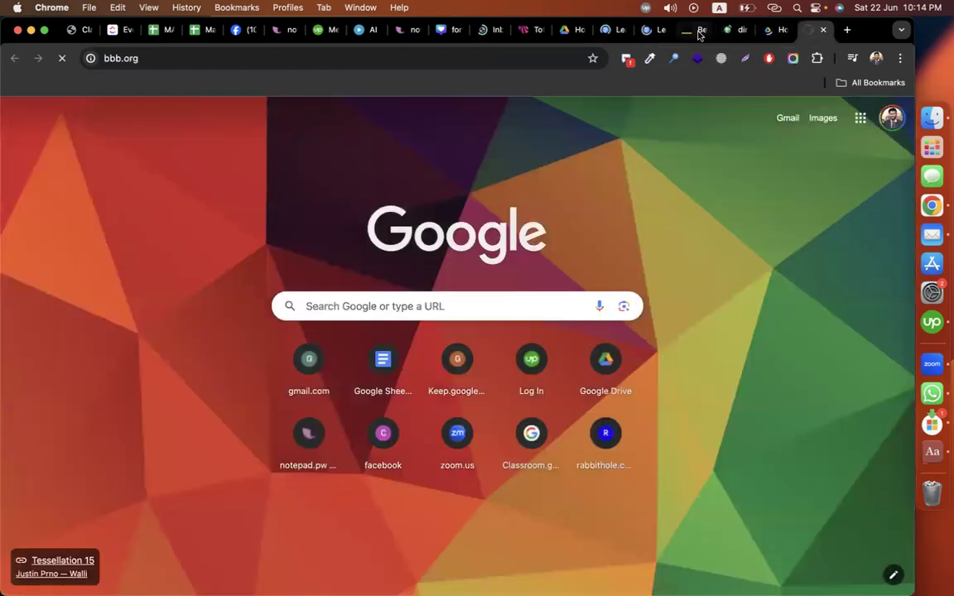
{"action": "left_click", "coordinate": [699, 33]}
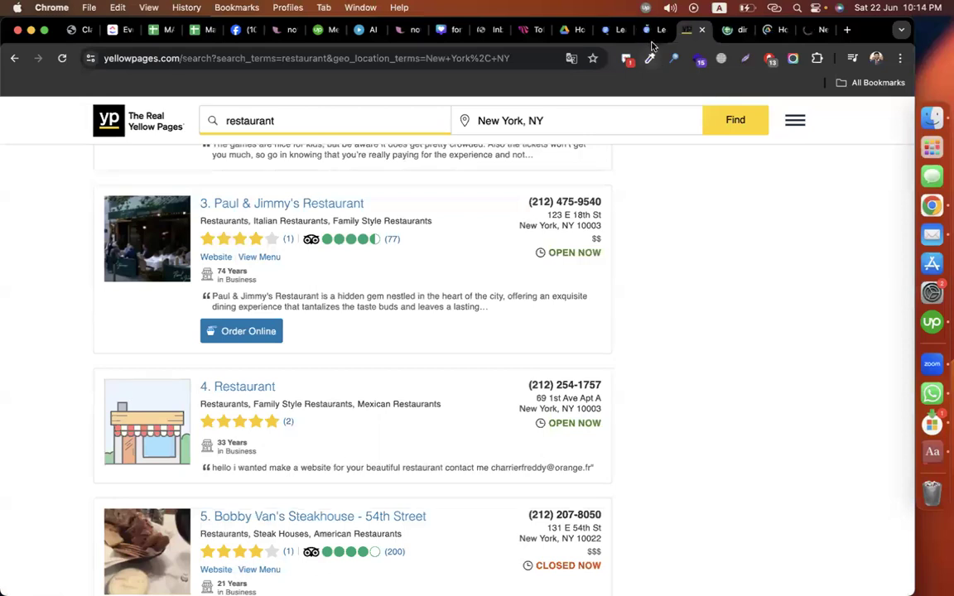
{"action": "left_click", "coordinate": [650, 30]}
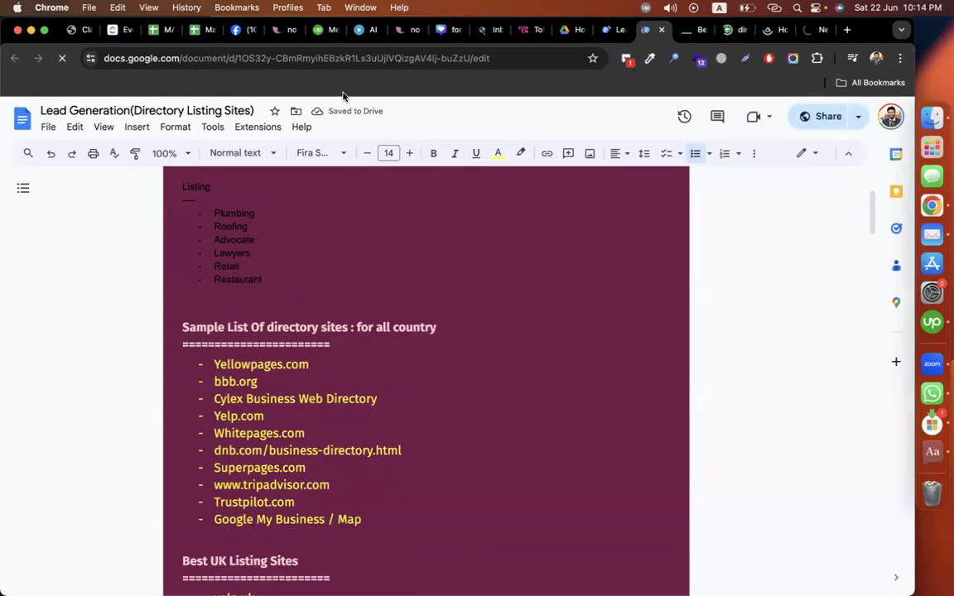
Step: Copy the 'Cylex Business Web Directory' entry from the doc
{"action": "scroll", "coordinate": [376, 401], "scroll_direction": "down", "scroll_amount": 1}
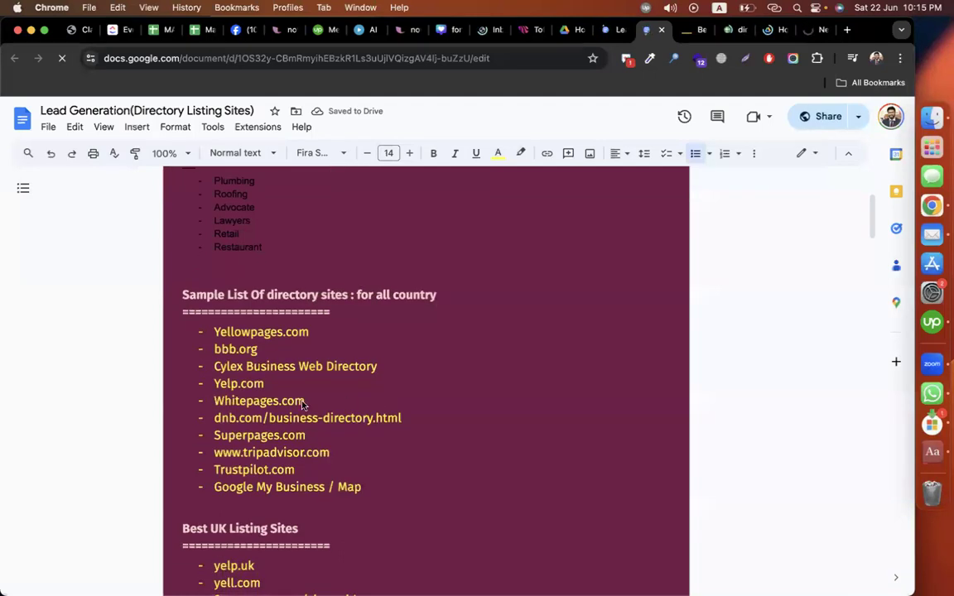
{"action": "left_click_drag", "start_coordinate": [215, 365], "coordinate": [439, 362]}
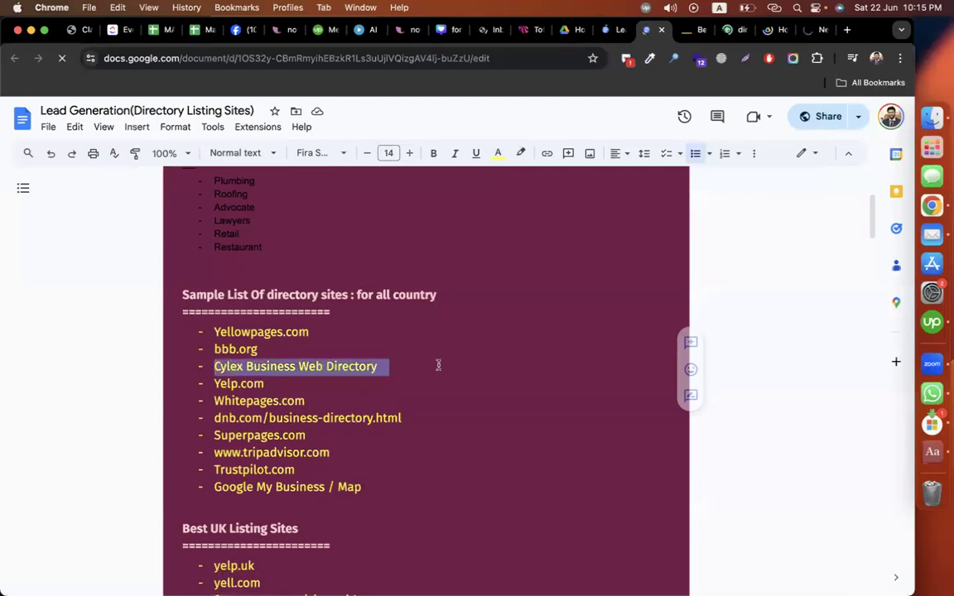
{"action": "key", "text": "super+c"}
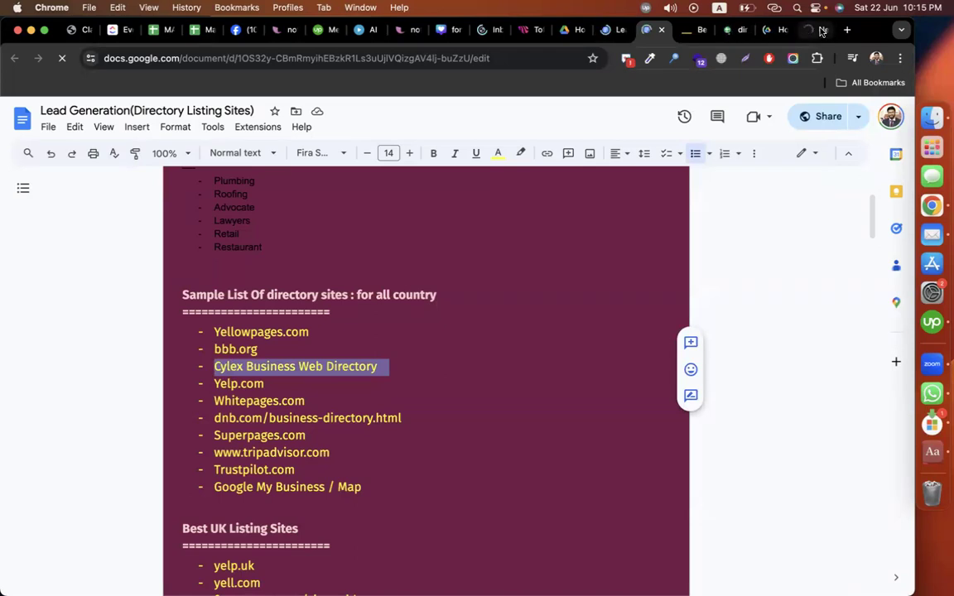
Step: Search Google for 'Cylex Business Web Directory' from the bbb.org tab
{"action": "key", "text": "super+9"}
{"action": "left_click", "coordinate": [310, 58]}
{"action": "key", "text": "super+v"}
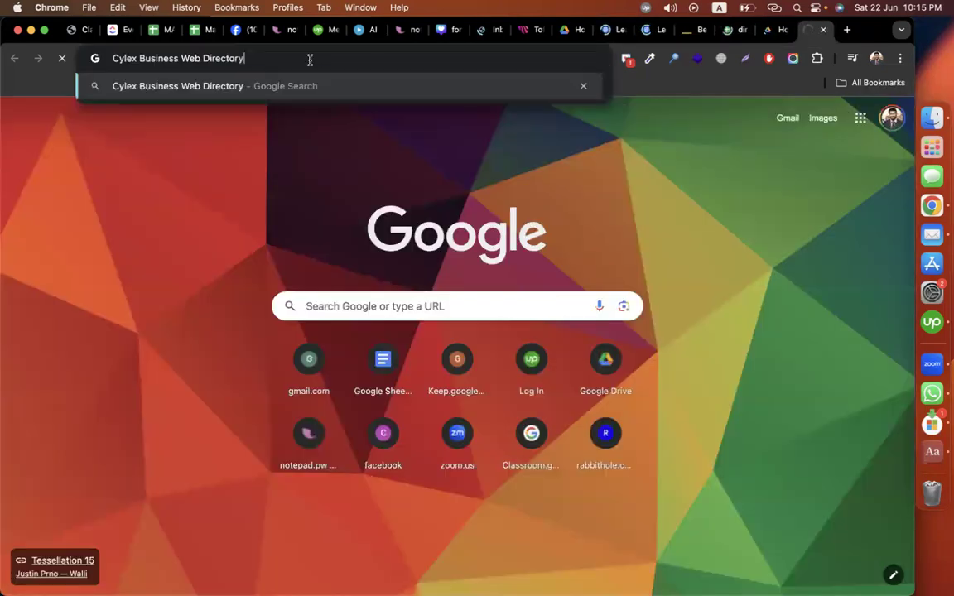
{"action": "key", "text": "Return"}
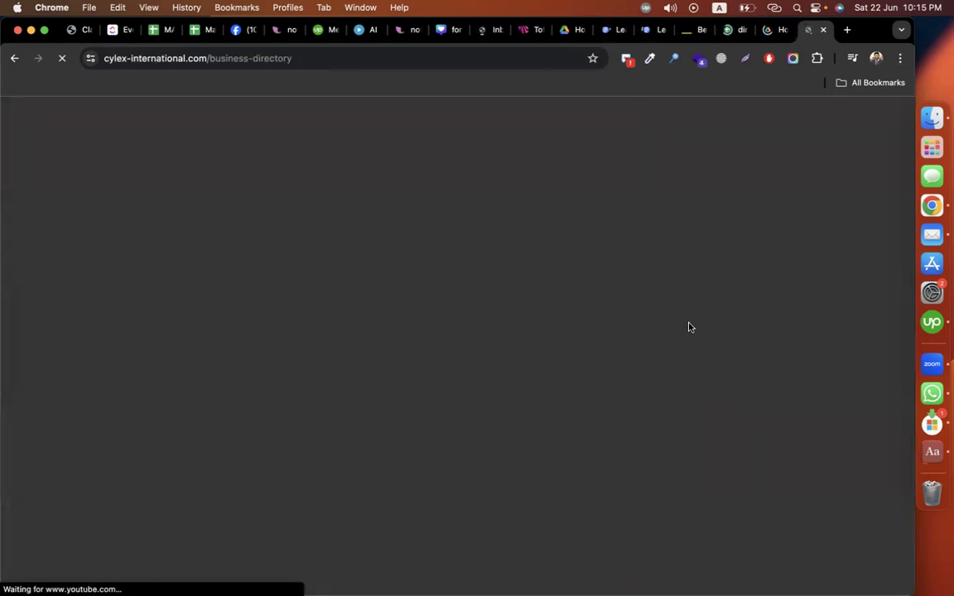
{"action": "left_click", "coordinate": [700, 32]}
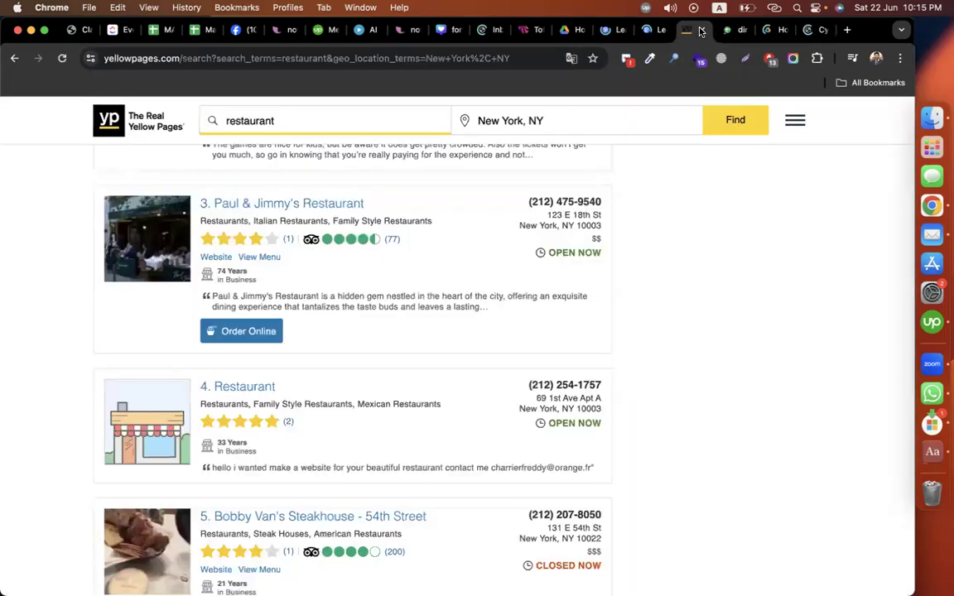
Step: Close the Yellow Pages, Google Drive and Lead_Scrapper tabs and return to the Cylex tab
{"action": "left_click", "coordinate": [702, 32]}
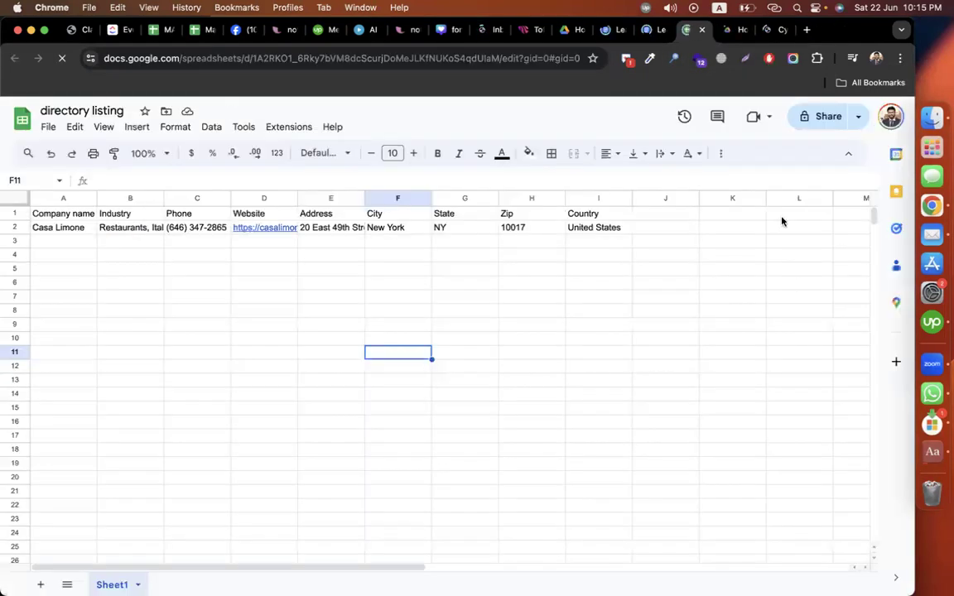
{"action": "left_click", "coordinate": [777, 35]}
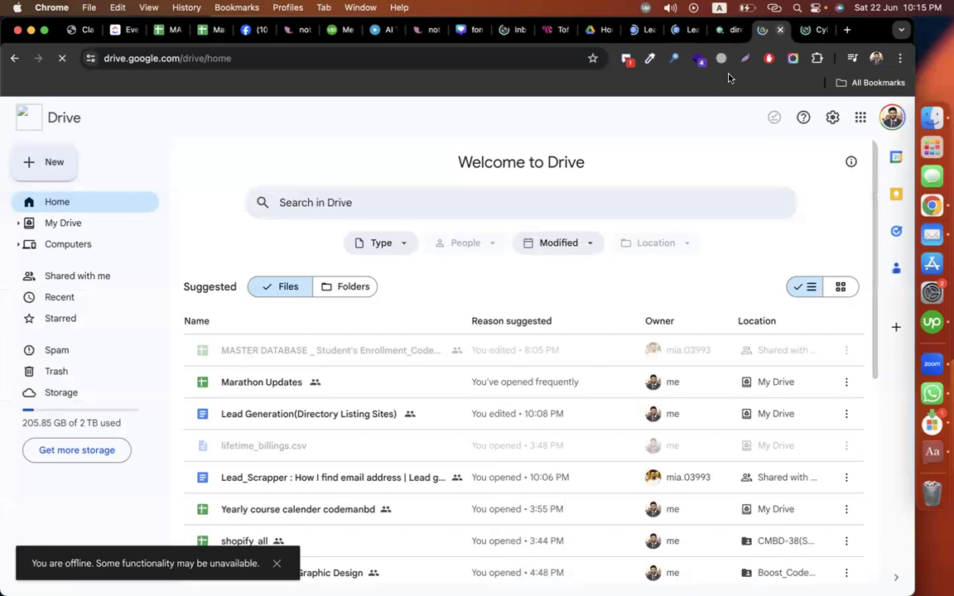
{"action": "left_click", "coordinate": [778, 32]}
{"action": "left_click", "coordinate": [677, 31]}
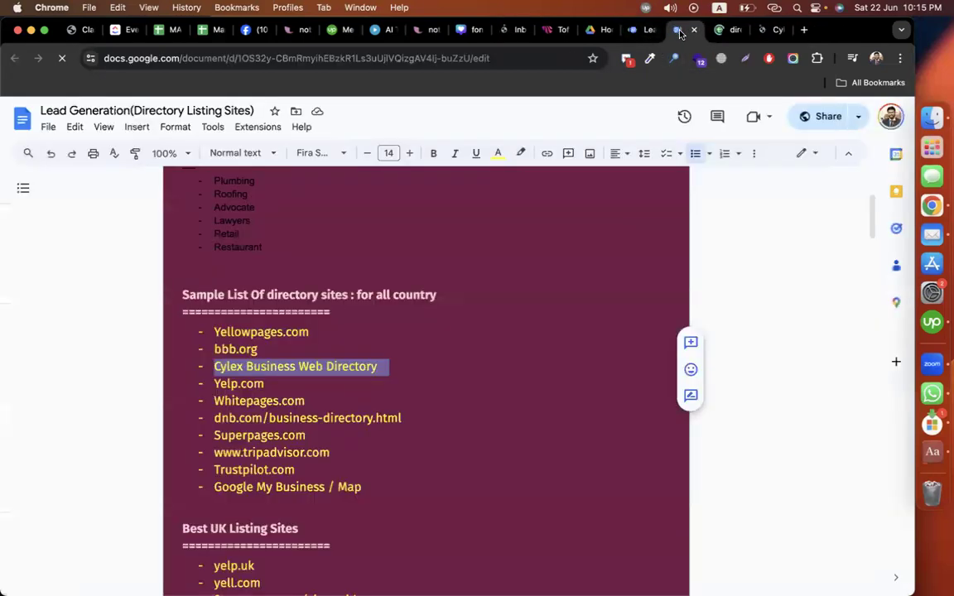
{"action": "left_click", "coordinate": [650, 31]}
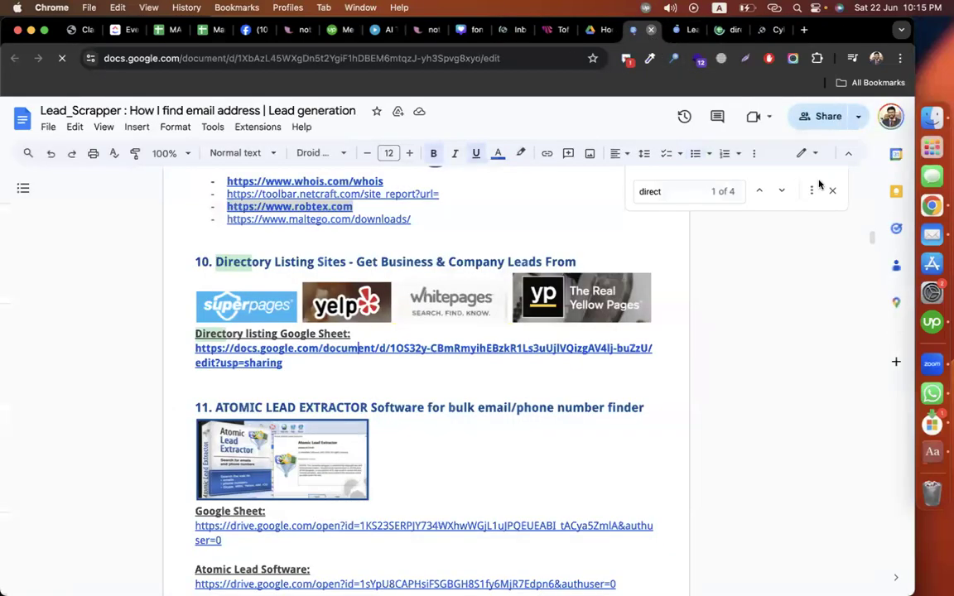
{"action": "left_click", "coordinate": [650, 31]}
{"action": "left_click", "coordinate": [808, 31]}
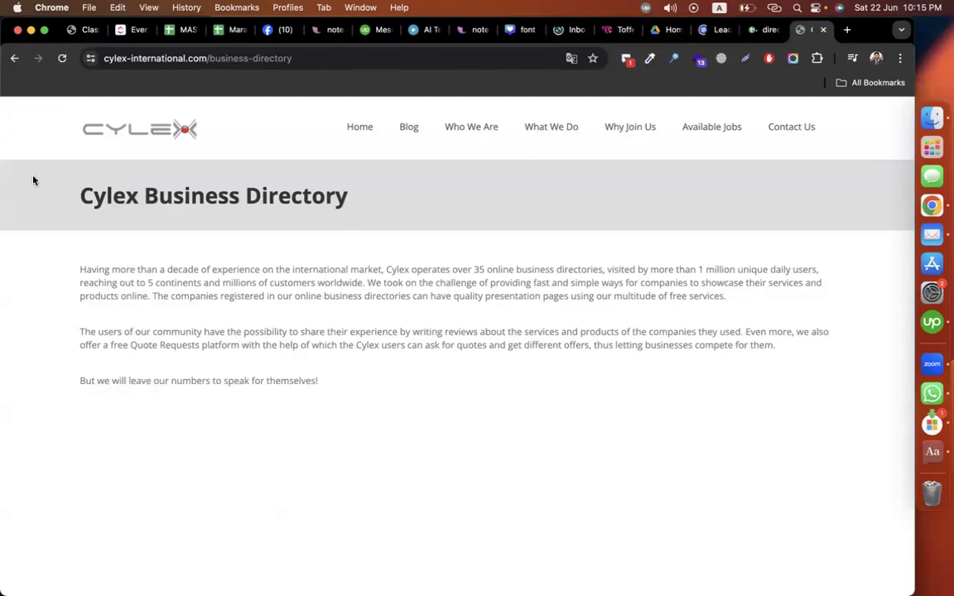
Step: Look over the Cylex Online Business Solutions homepage, then go back to the results
{"action": "left_click", "coordinate": [14, 58]}
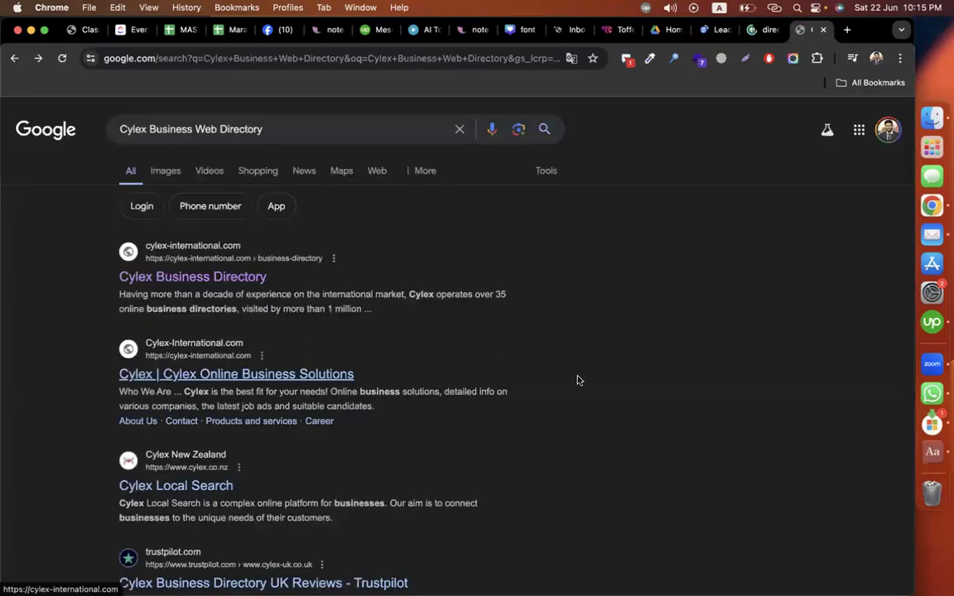
{"action": "scroll", "coordinate": [475, 383], "scroll_direction": "down", "scroll_amount": 1}
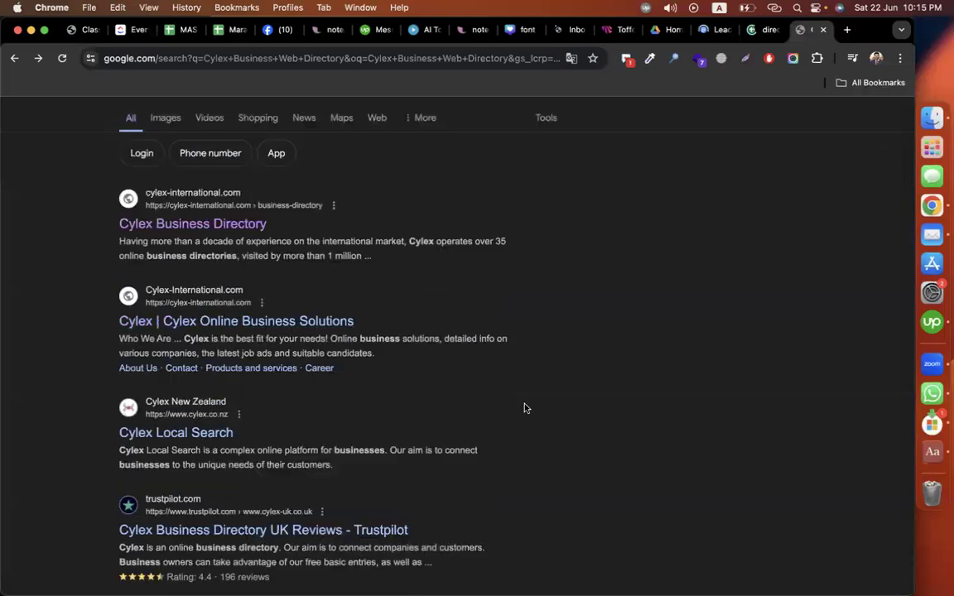
{"action": "left_click", "coordinate": [266, 321]}
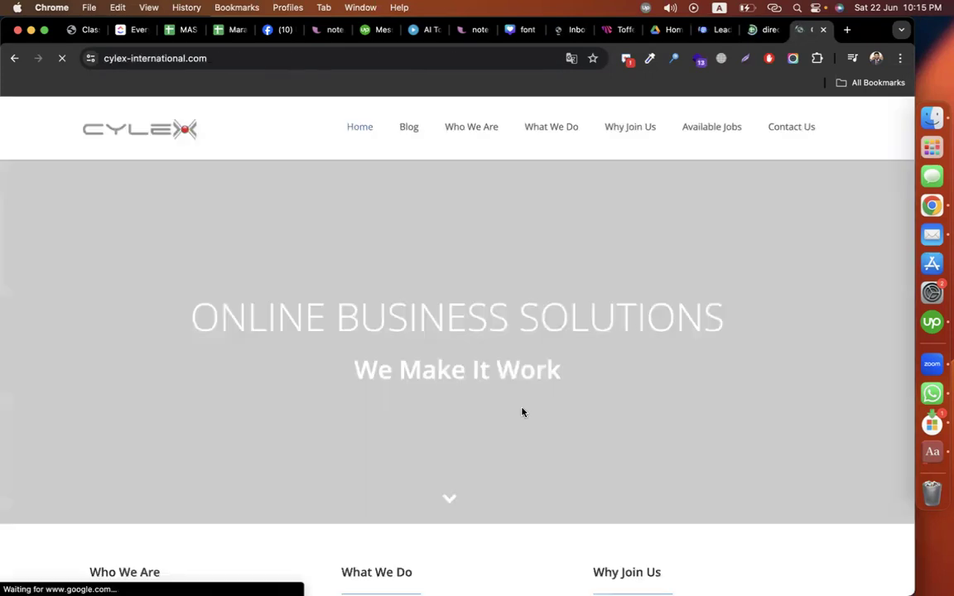
{"action": "scroll", "coordinate": [521, 412], "scroll_direction": "down", "scroll_amount": 3}
{"action": "scroll", "coordinate": [522, 411], "scroll_direction": "down", "scroll_amount": 5}
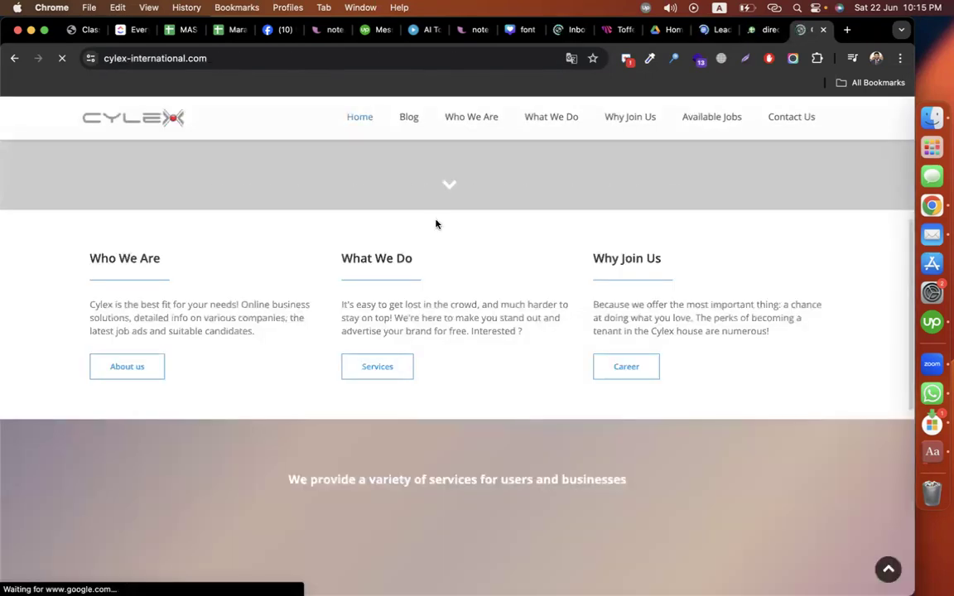
{"action": "scroll", "coordinate": [579, 136], "scroll_direction": "up", "scroll_amount": 8}
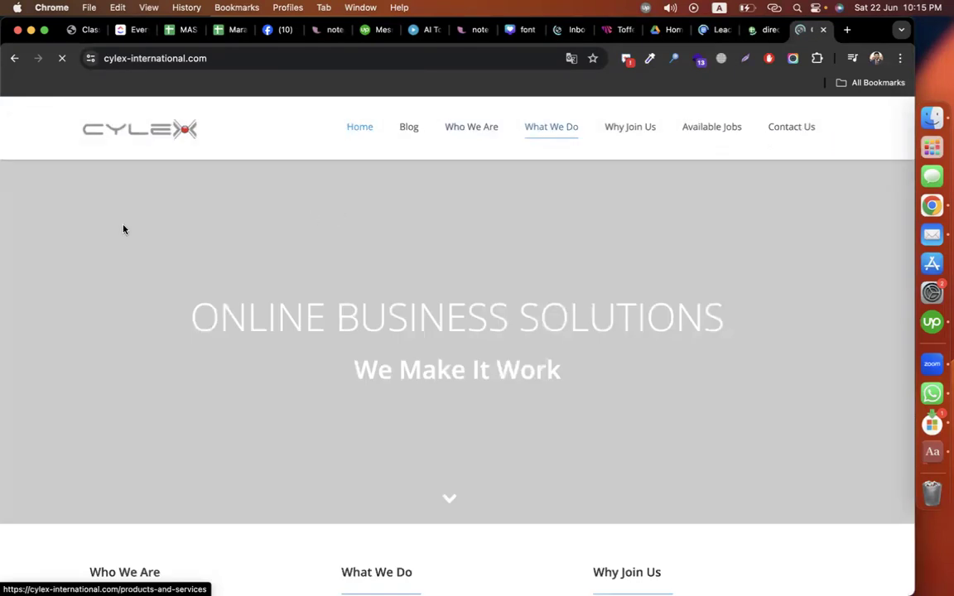
{"action": "left_click", "coordinate": [14, 58]}
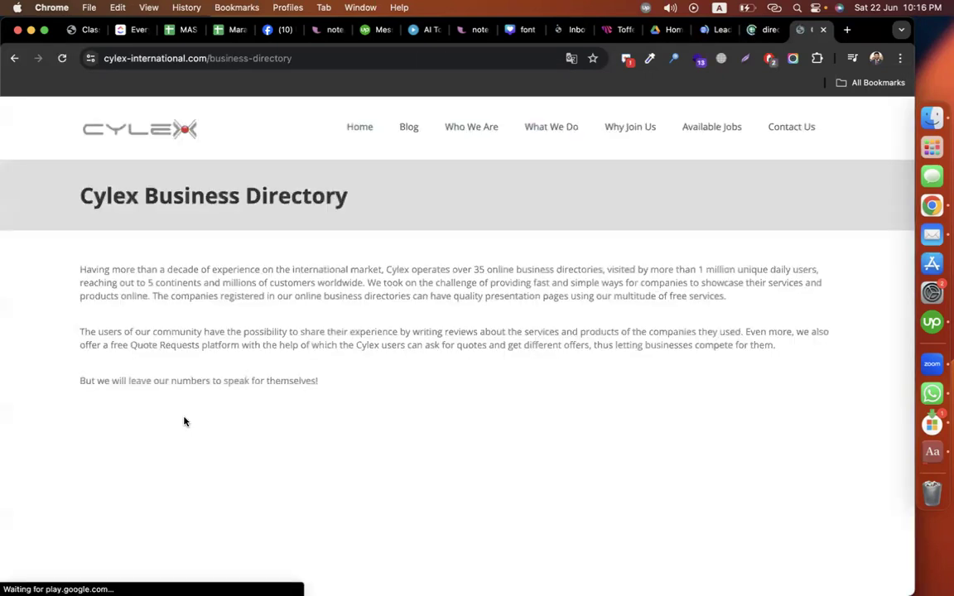
Step: Find the United Kingdom entry in Cylex's country directory list and open it
{"action": "scroll", "coordinate": [428, 314], "scroll_direction": "down", "scroll_amount": 10}
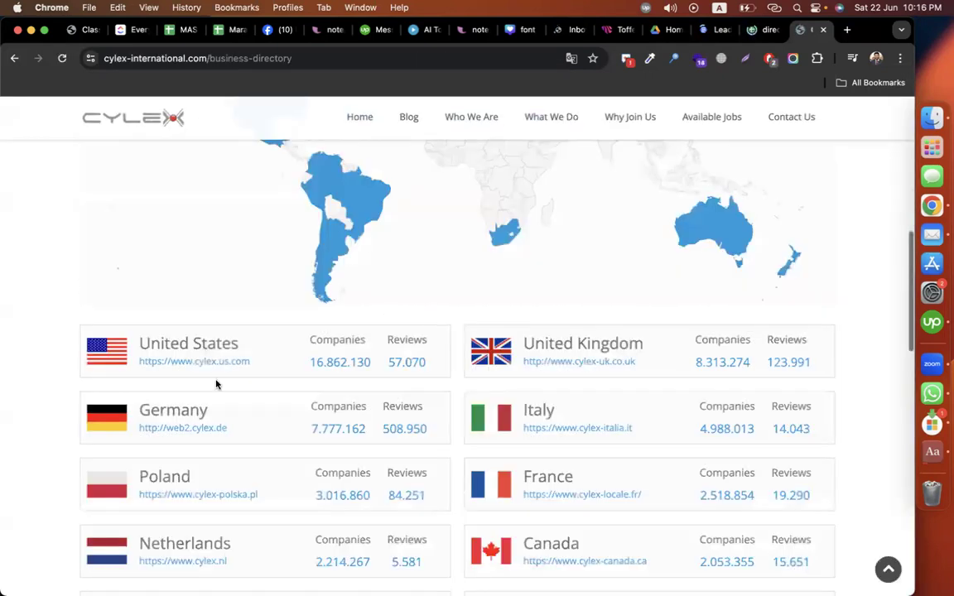
{"action": "scroll", "coordinate": [372, 273], "scroll_direction": "down", "scroll_amount": 1}
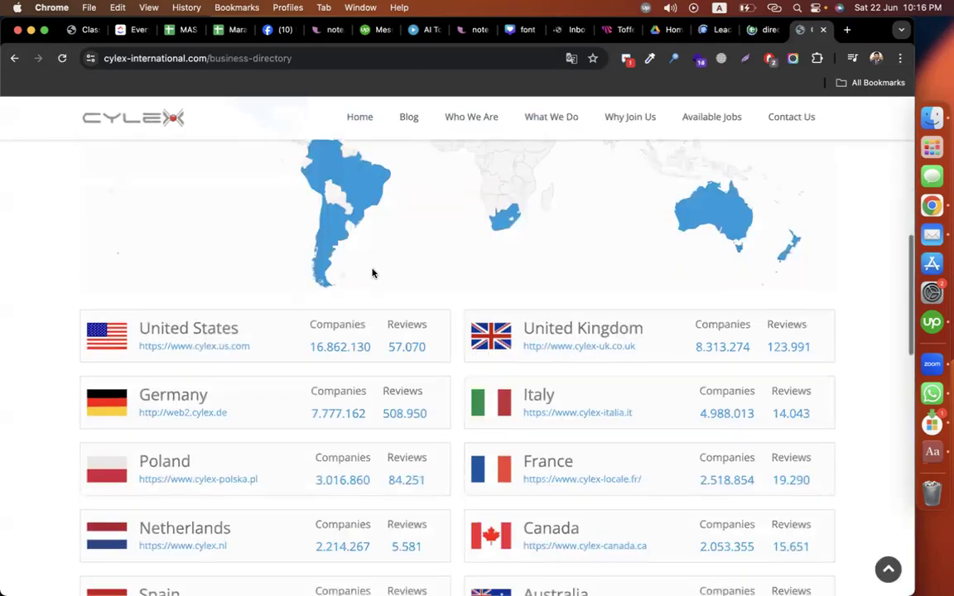
{"action": "scroll", "coordinate": [373, 272], "scroll_direction": "down", "scroll_amount": 3}
{"action": "scroll", "coordinate": [298, 224], "scroll_direction": "up", "scroll_amount": 1}
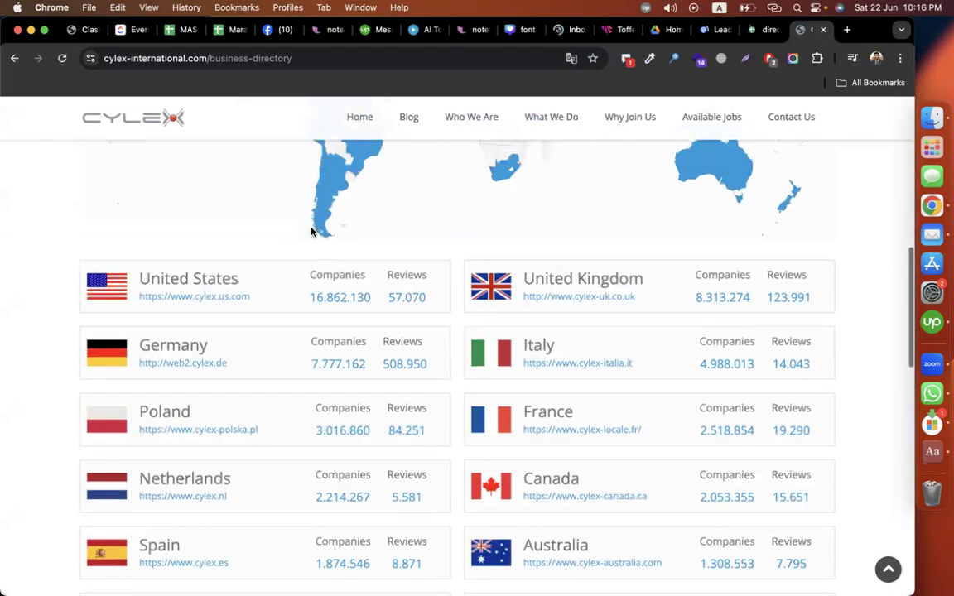
{"action": "scroll", "coordinate": [248, 249], "scroll_direction": "down", "scroll_amount": 2}
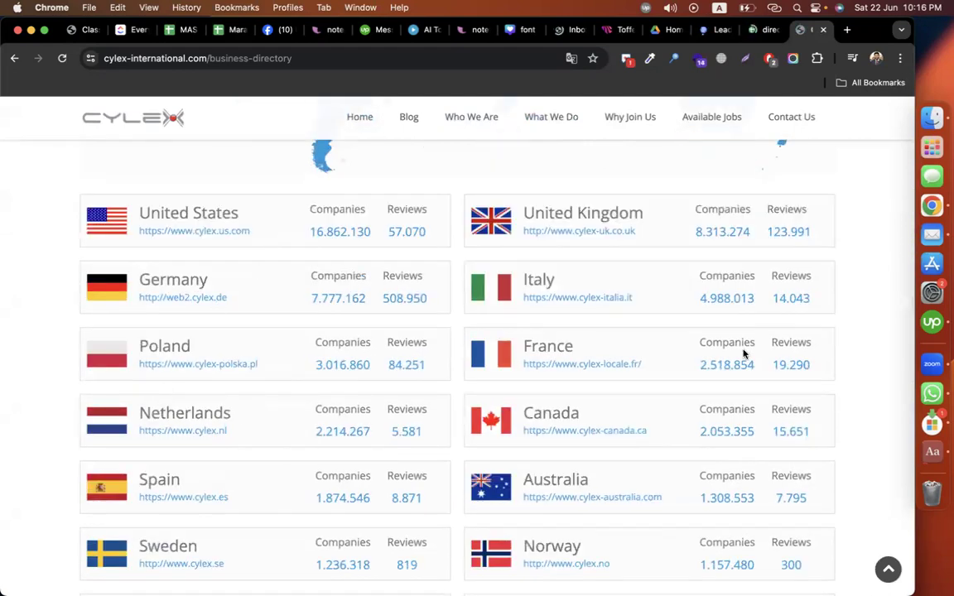
{"action": "scroll", "coordinate": [871, 293], "scroll_direction": "up", "scroll_amount": 2}
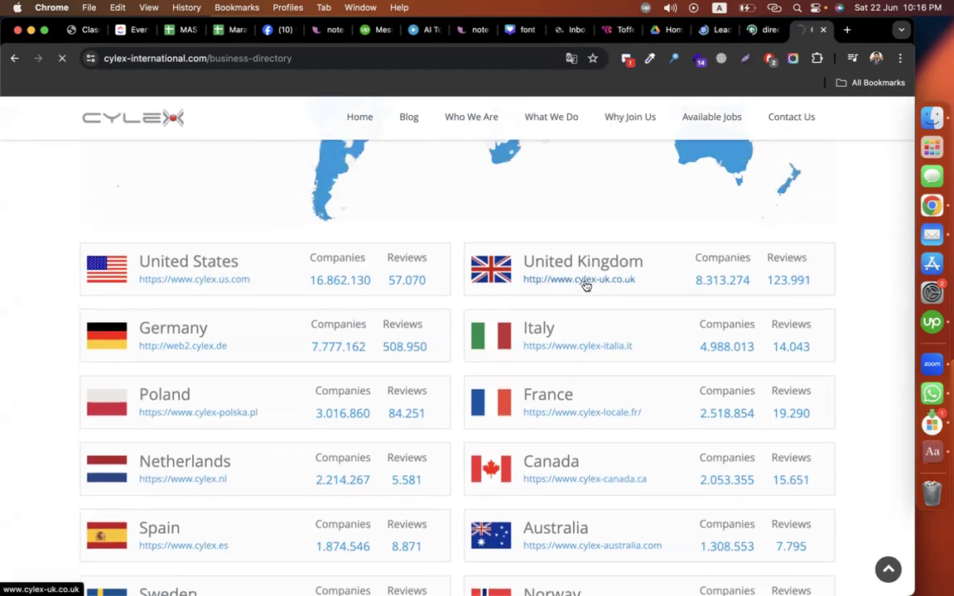
{"action": "left_click", "coordinate": [585, 280]}
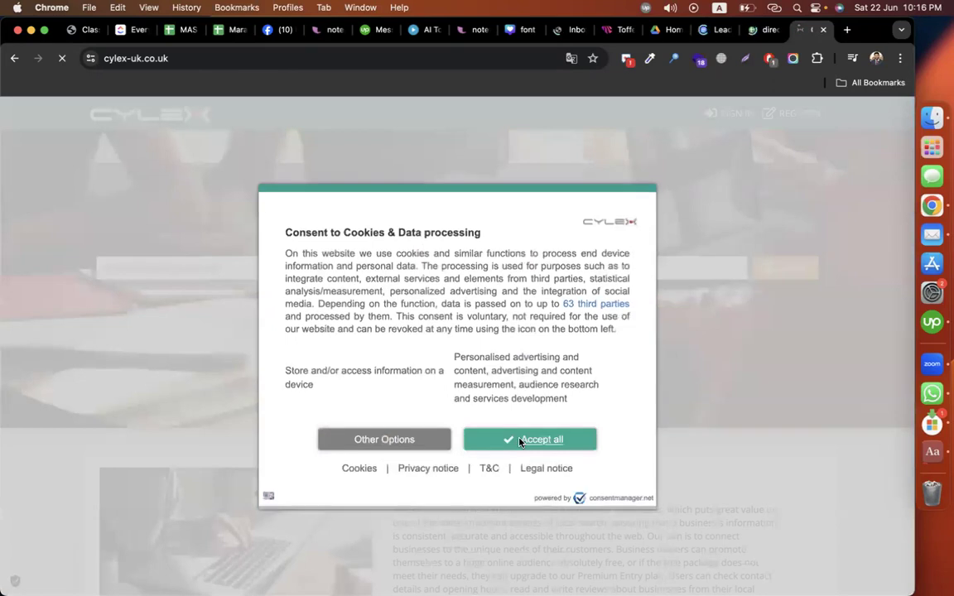
Step: Accept cookies and search Cylex UK for 'plumber' in London, Greater London
{"action": "left_click", "coordinate": [520, 440]}
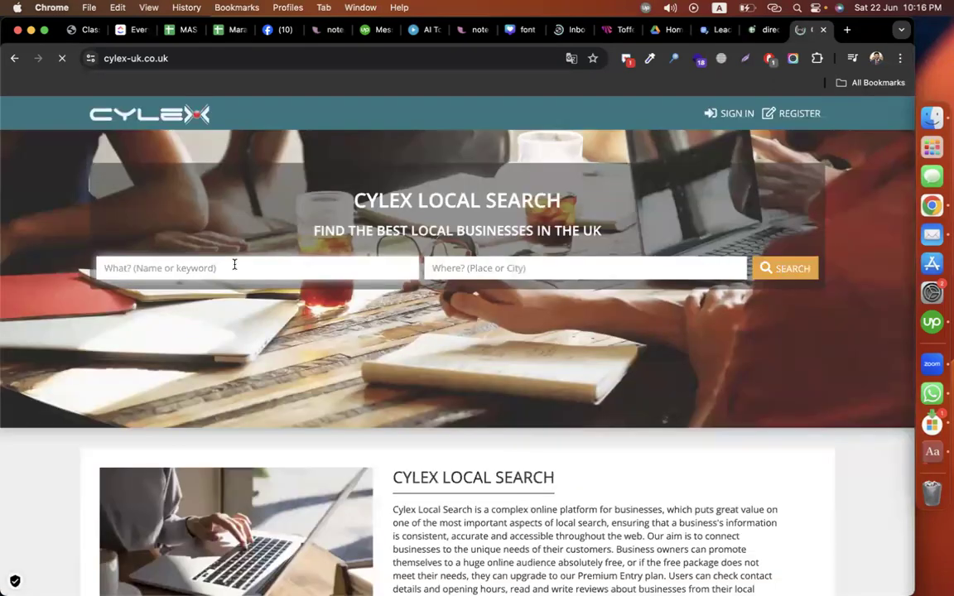
{"action": "type", "text": "plumber"}
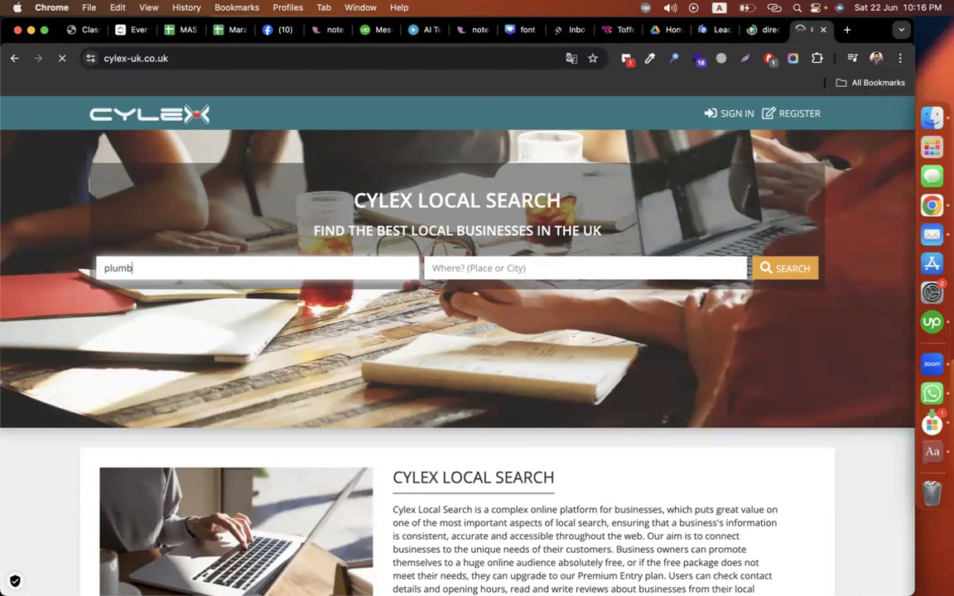
{"action": "left_click", "coordinate": [525, 262]}
{"action": "type", "text": "londo"}
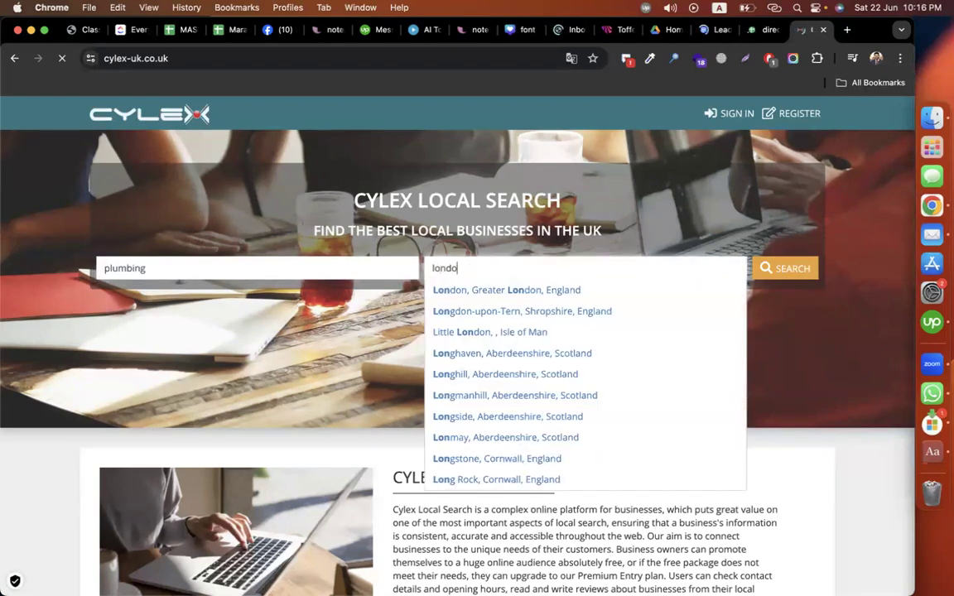
{"action": "type", "text": "n"}
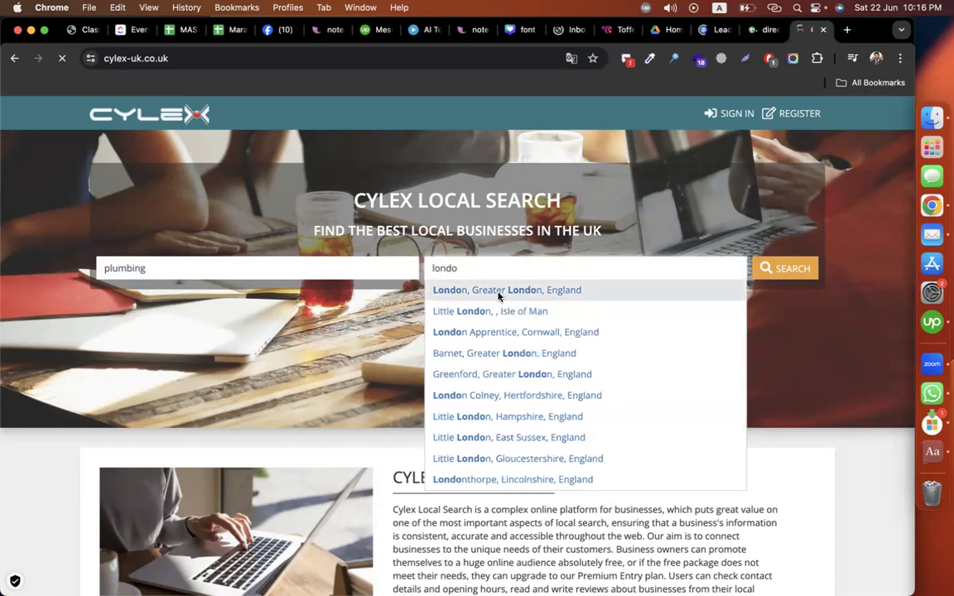
{"action": "left_click", "coordinate": [497, 295]}
{"action": "left_click", "coordinate": [191, 262]}
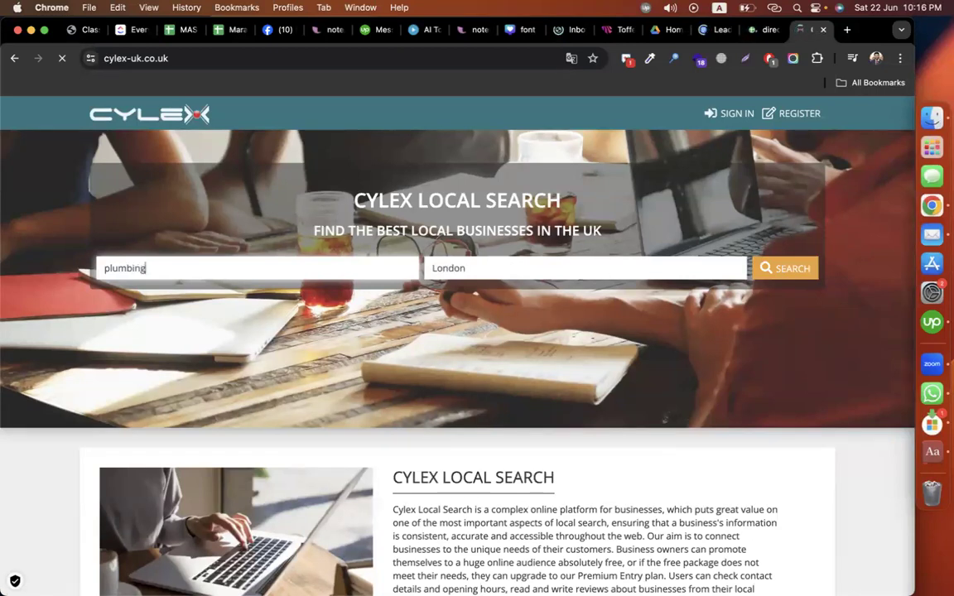
{"action": "left_click", "coordinate": [781, 272]}
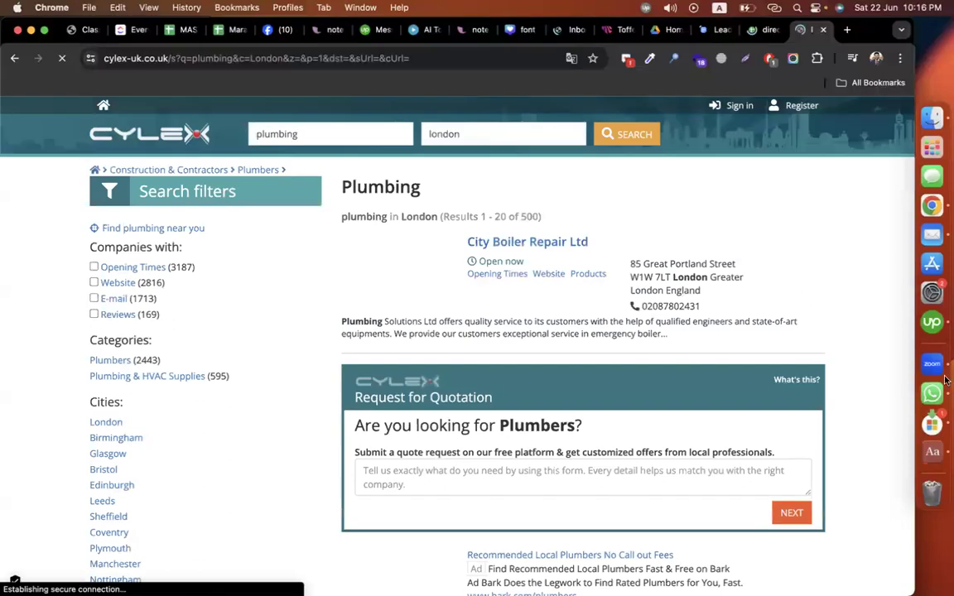
Step: Browse the London plumbing listings and select the 500 total results count
{"action": "scroll", "coordinate": [837, 294], "scroll_direction": "down", "scroll_amount": 2}
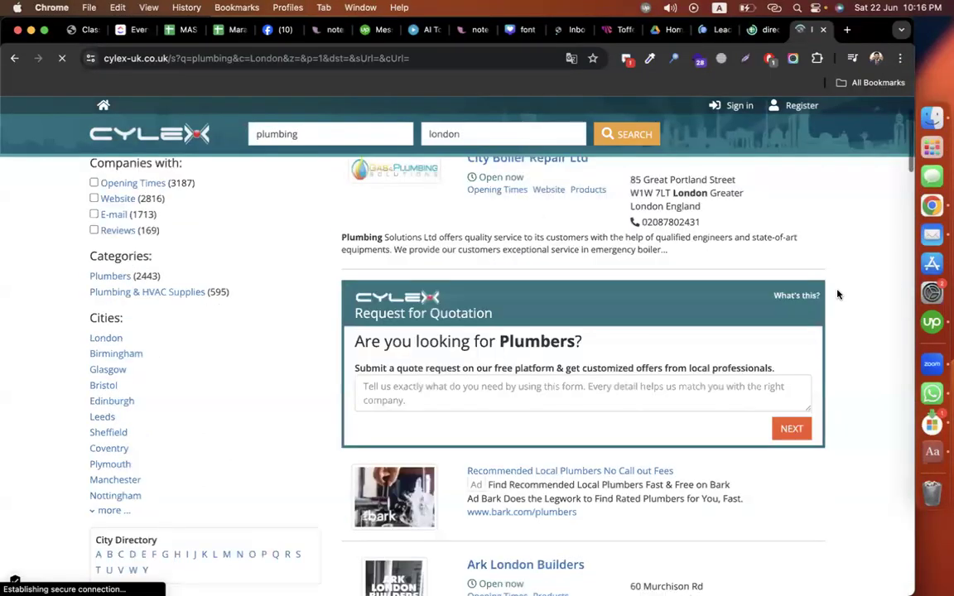
{"action": "scroll", "coordinate": [837, 294], "scroll_direction": "down", "scroll_amount": 10}
{"action": "scroll", "coordinate": [837, 294], "scroll_direction": "up", "scroll_amount": 7}
{"action": "scroll", "coordinate": [837, 294], "scroll_direction": "up", "scroll_amount": 5}
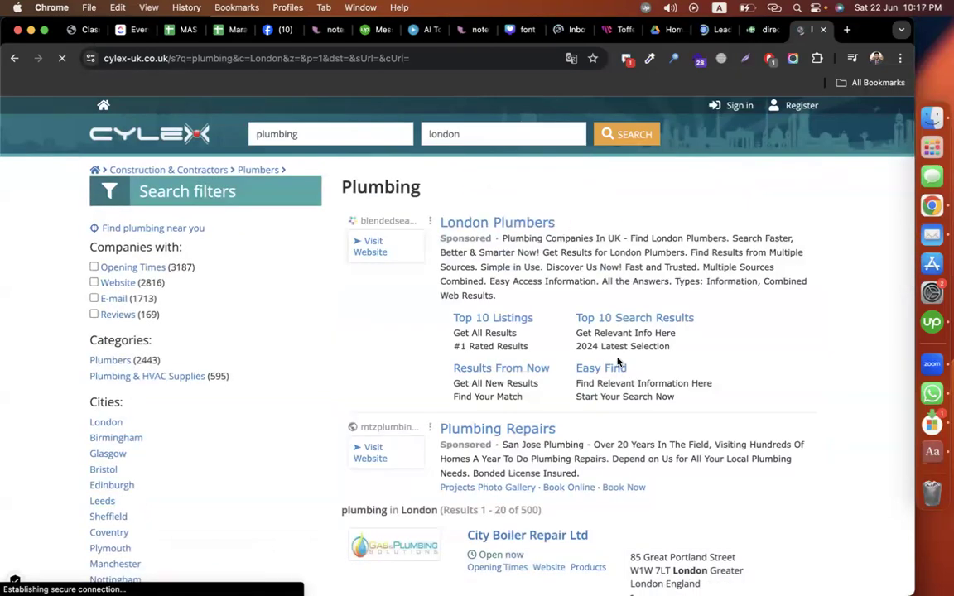
{"action": "scroll", "coordinate": [537, 236], "scroll_direction": "down", "scroll_amount": 2}
{"action": "scroll", "coordinate": [511, 213], "scroll_direction": "up", "scroll_amount": 1}
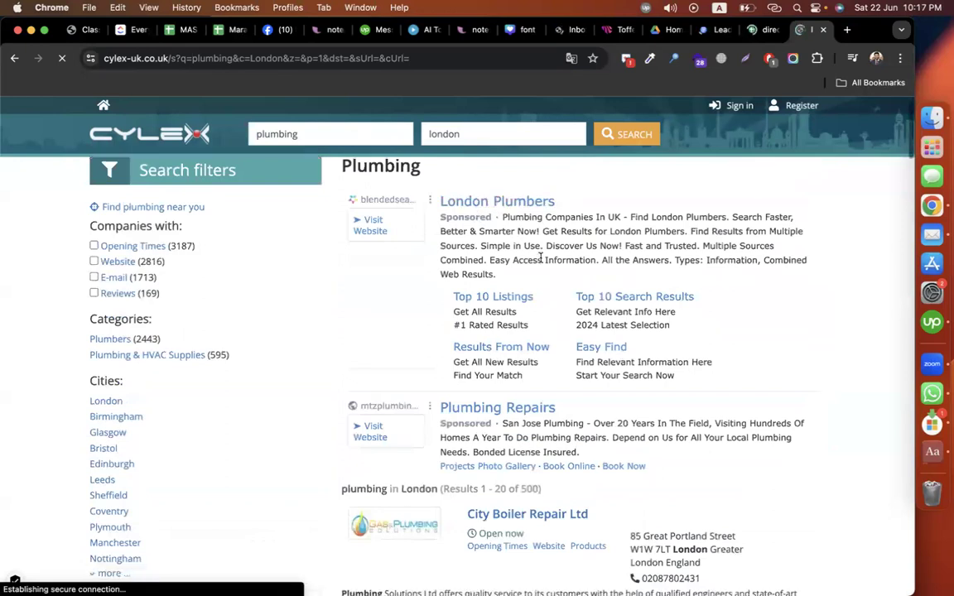
{"action": "scroll", "coordinate": [497, 248], "scroll_direction": "down", "scroll_amount": 3}
{"action": "scroll", "coordinate": [528, 285], "scroll_direction": "down", "scroll_amount": 2}
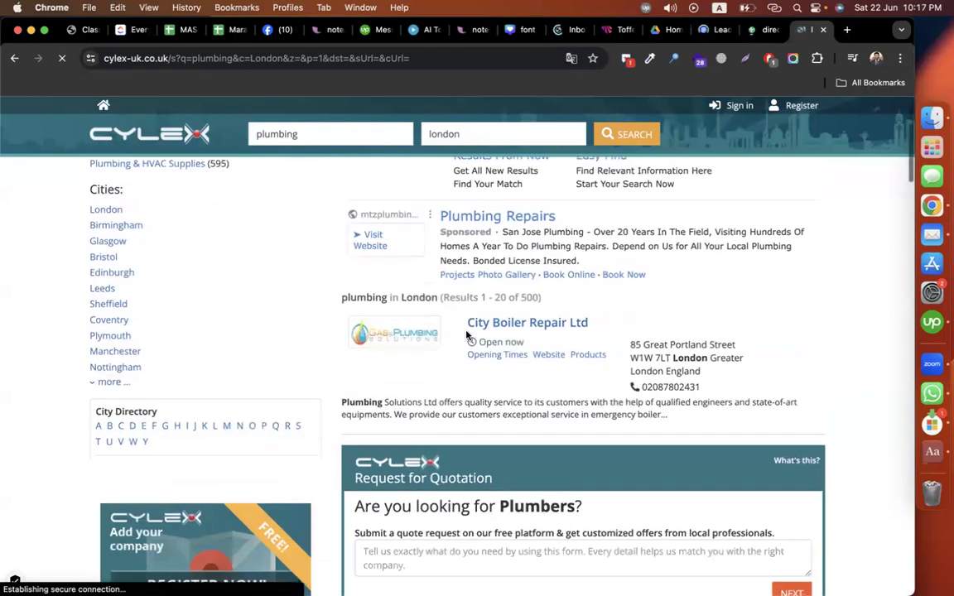
{"action": "double_click", "coordinate": [528, 278]}
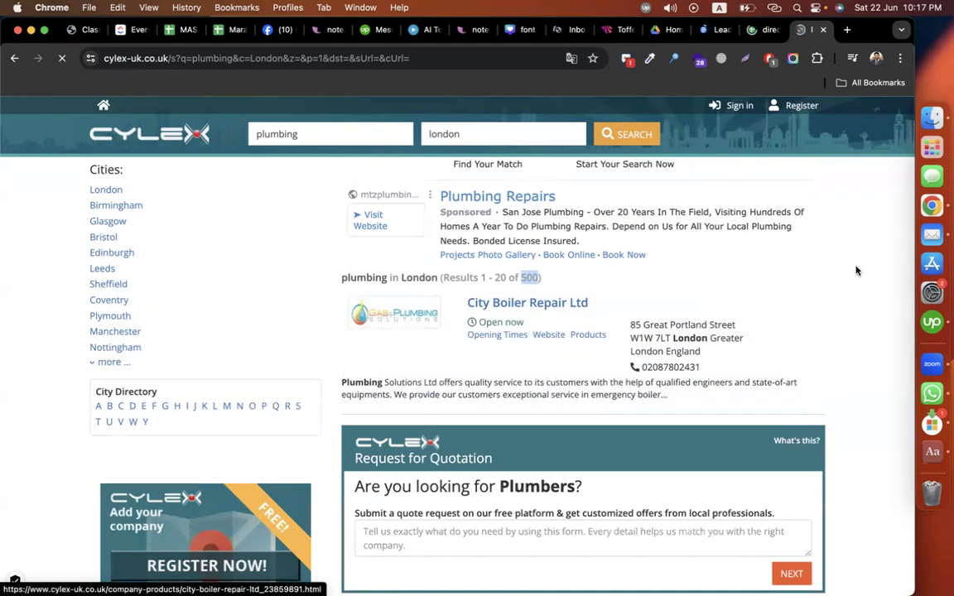
{"action": "scroll", "coordinate": [856, 270], "scroll_direction": "down", "scroll_amount": 5}
{"action": "scroll", "coordinate": [856, 271], "scroll_direction": "down", "scroll_amount": 12}
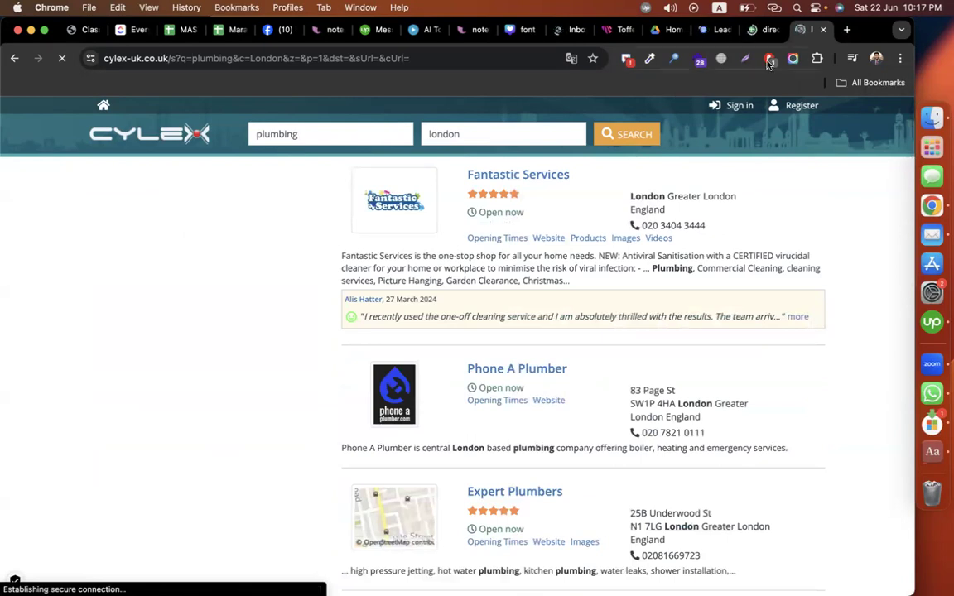
{"action": "left_click", "coordinate": [755, 31]}
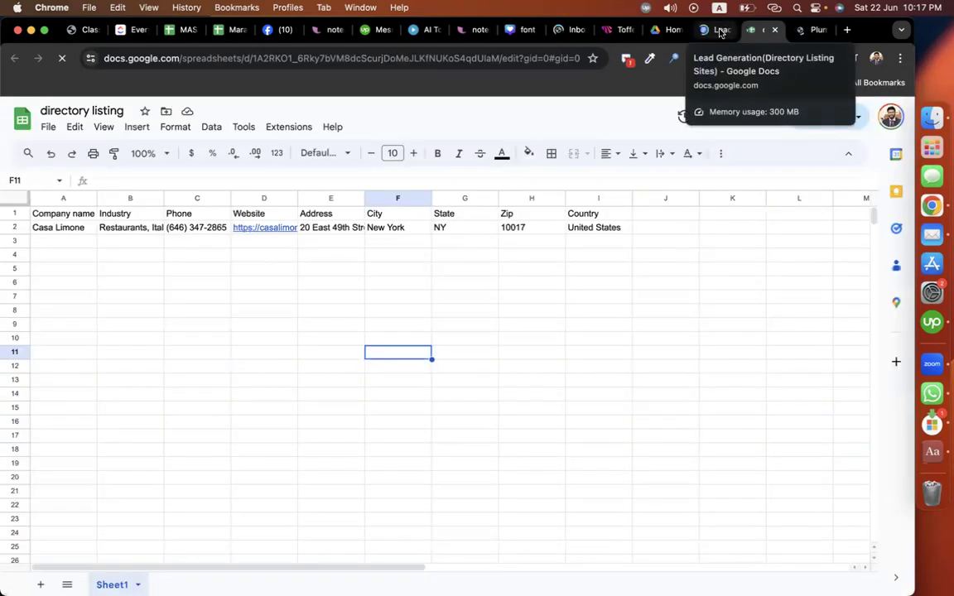
Step: Select Yelp.com, then yelp.uk, in the Lead Generation doc's directory lists
{"action": "left_click", "coordinate": [721, 31]}
{"action": "scroll", "coordinate": [432, 313], "scroll_direction": "down", "scroll_amount": 4}
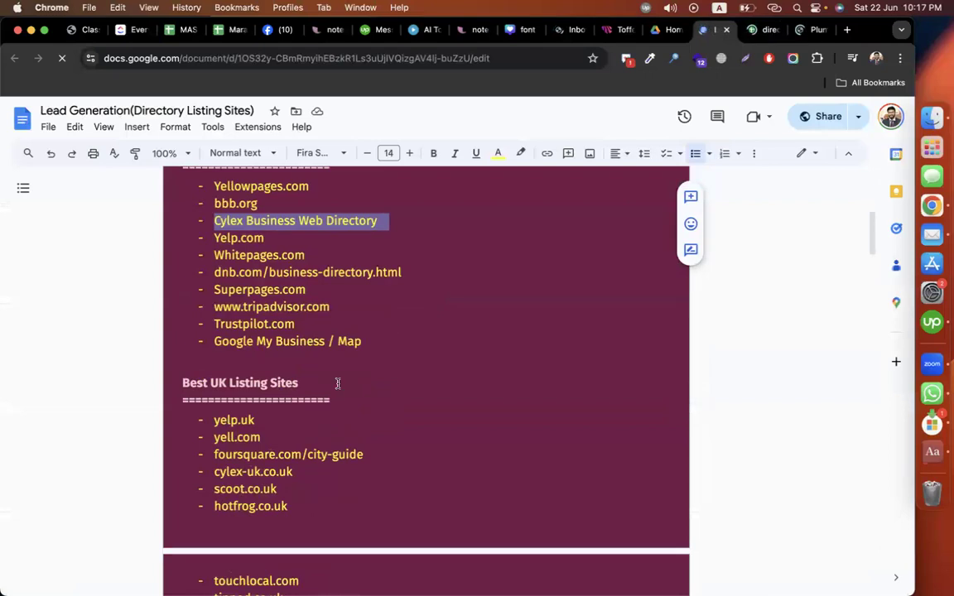
{"action": "scroll", "coordinate": [336, 383], "scroll_direction": "up", "scroll_amount": 1}
{"action": "left_click_drag", "start_coordinate": [214, 271], "coordinate": [265, 271]}
{"action": "key", "text": "super+c"}
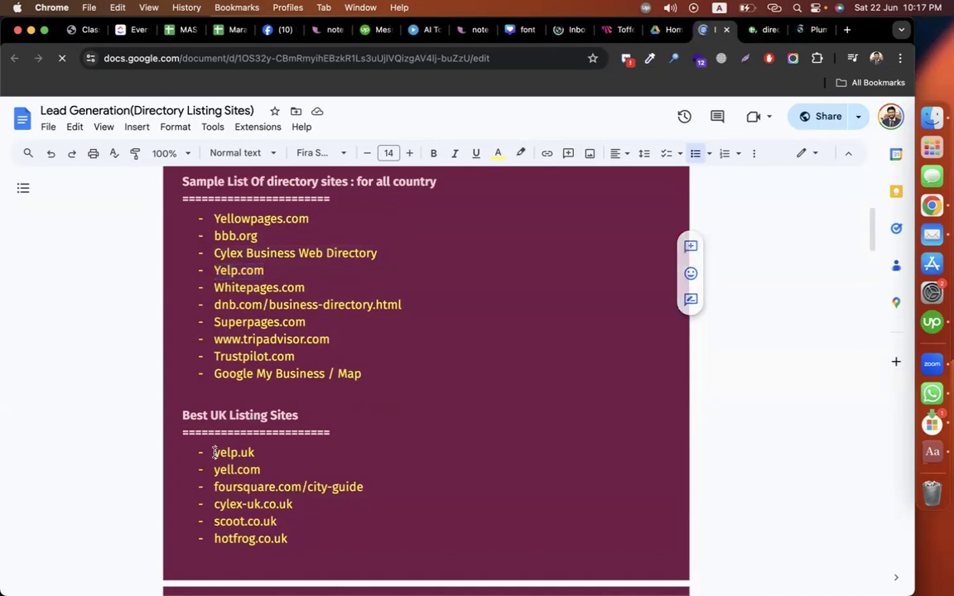
{"action": "left_click_drag", "start_coordinate": [214, 452], "coordinate": [263, 452]}
{"action": "scroll", "coordinate": [371, 439], "scroll_direction": "down", "scroll_amount": 5}
{"action": "scroll", "coordinate": [370, 439], "scroll_direction": "up", "scroll_amount": 6}
{"action": "left_click", "coordinate": [811, 34]}
Step: Load Yelp.com in the current tab in place of the old address
{"action": "left_click", "coordinate": [182, 58]}
{"action": "key", "text": "super+v"}
{"action": "key", "text": "Return"}
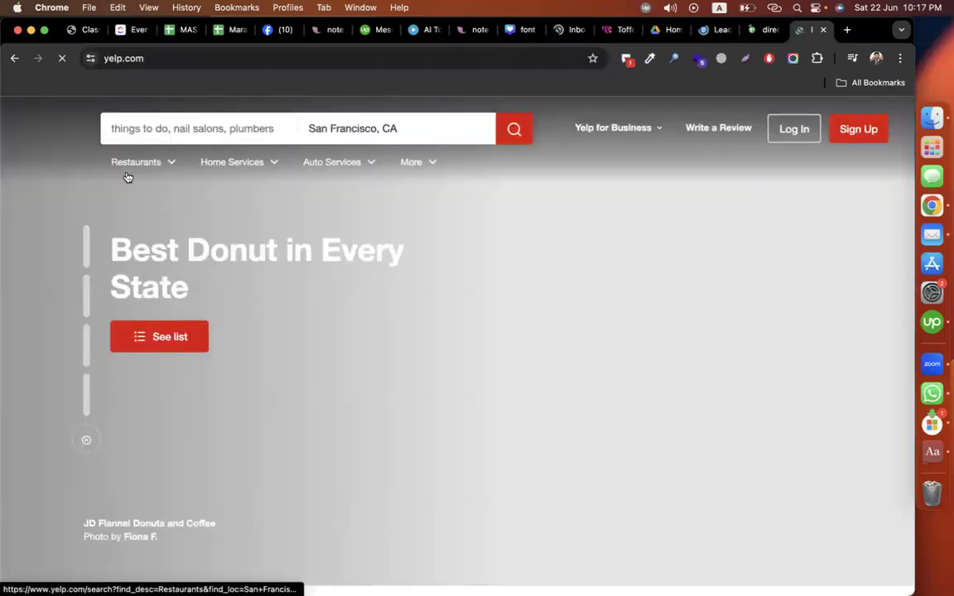
Step: Clear Yelp's preset search location and start a new-tab search for Dallas zip codes
{"action": "left_click", "coordinate": [409, 131]}
{"action": "key", "text": "super+a"}
{"action": "type", "text": "da"}
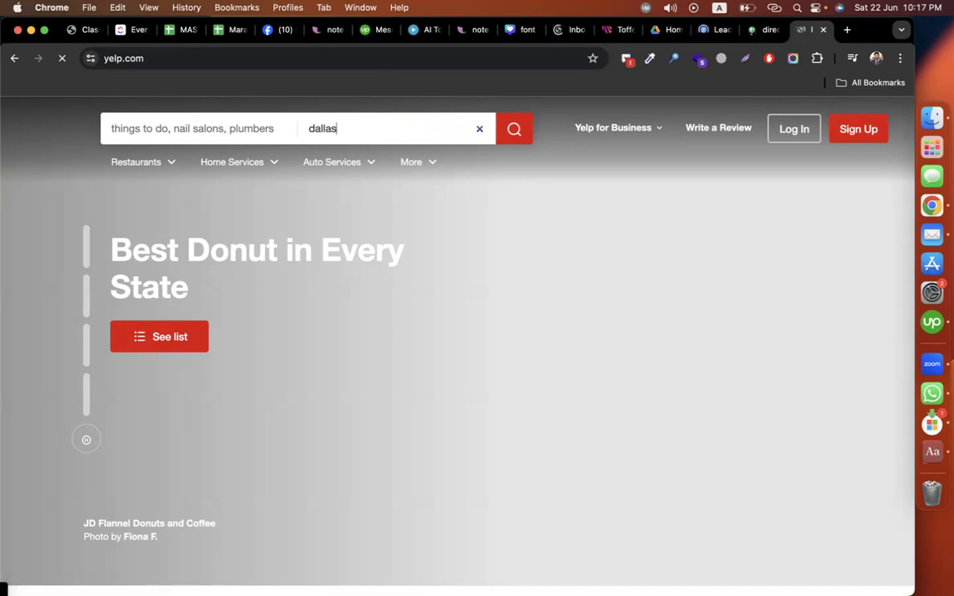
{"action": "key", "text": "BackSpace"}
{"action": "key", "text": "BackSpace"}
{"action": "key", "text": "BackSpace"}
{"action": "key", "text": "BackSpace"}
{"action": "type", "text": "l"}
{"action": "key", "text": "BackSpace"}
{"action": "key", "text": "BackSpace"}
{"action": "key", "text": "BackSpace"}
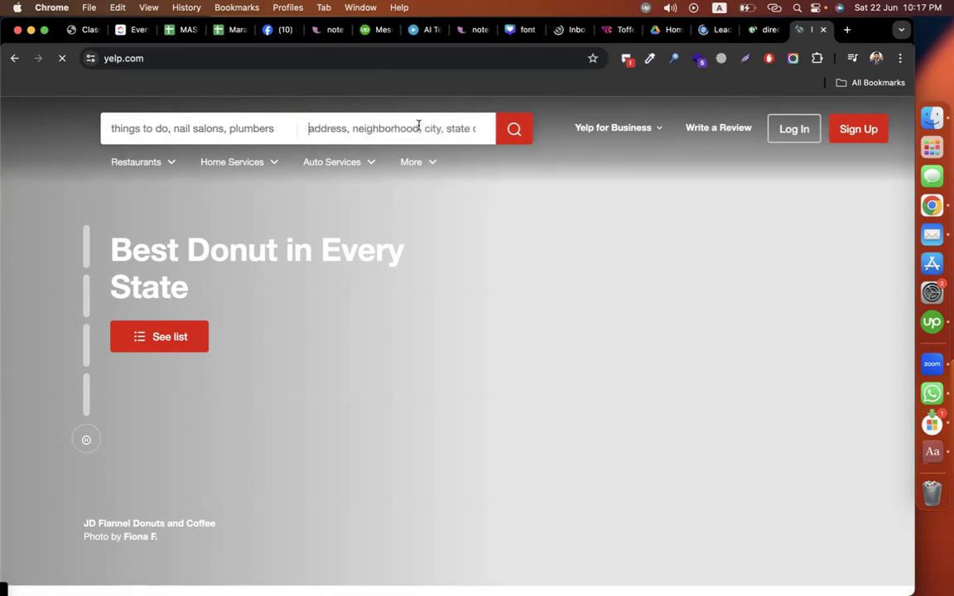
{"action": "left_click", "coordinate": [846, 29]}
{"action": "type", "text": "d"}
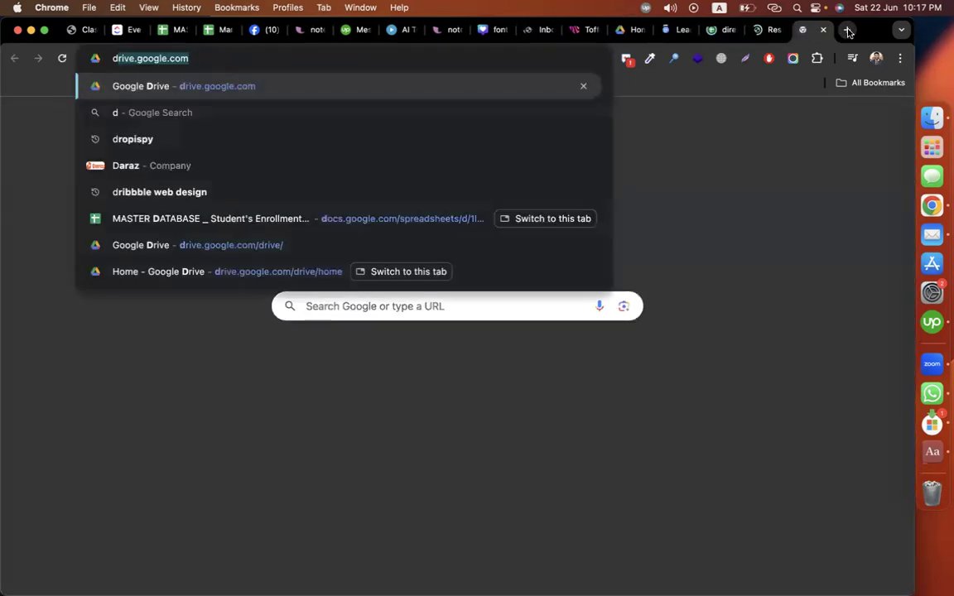
{"action": "type", "text": "allas zop"}
Step: Find Dallas zip code 75001 on Google and paste it into Yelp's location field
{"action": "key", "text": "Return"}
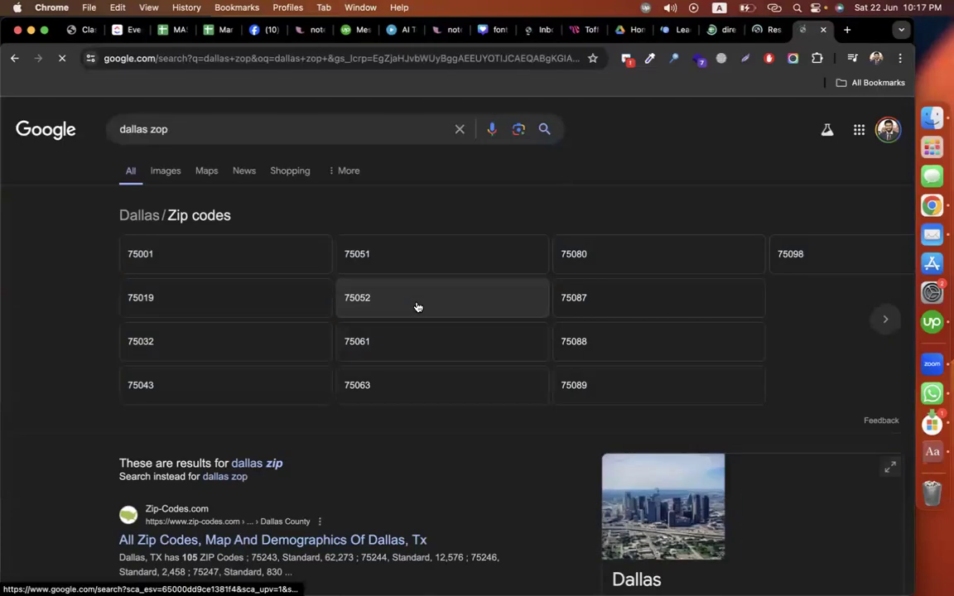
{"action": "left_click", "coordinate": [175, 256]}
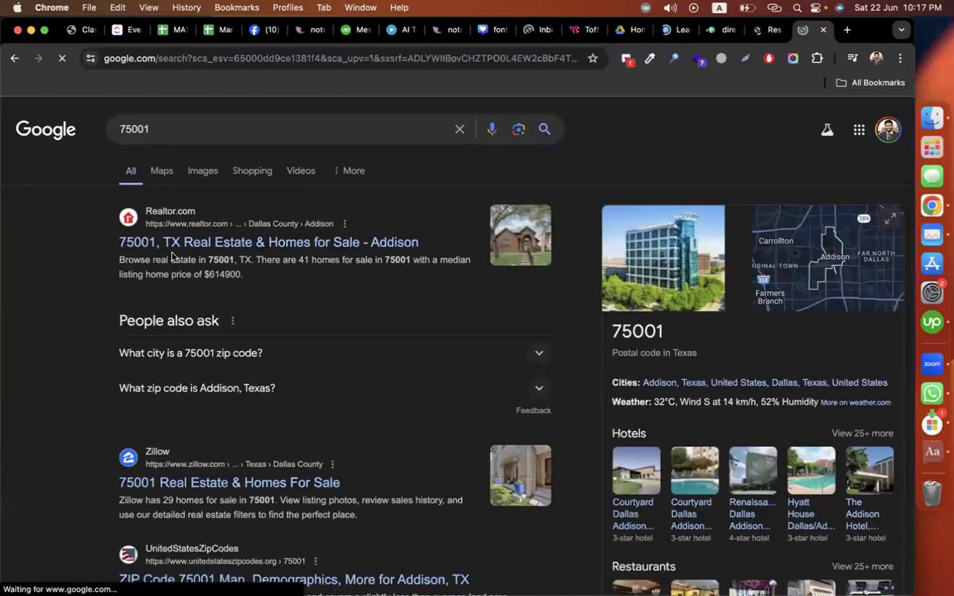
{"action": "left_click", "coordinate": [160, 130]}
{"action": "key", "text": "super+a"}
{"action": "key", "text": "super+c"}
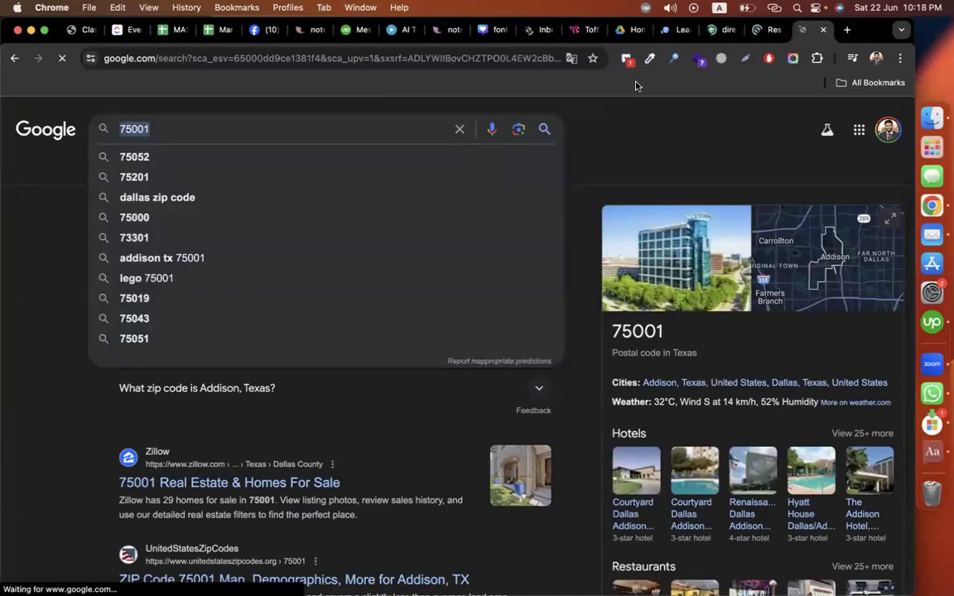
{"action": "left_click", "coordinate": [761, 30]}
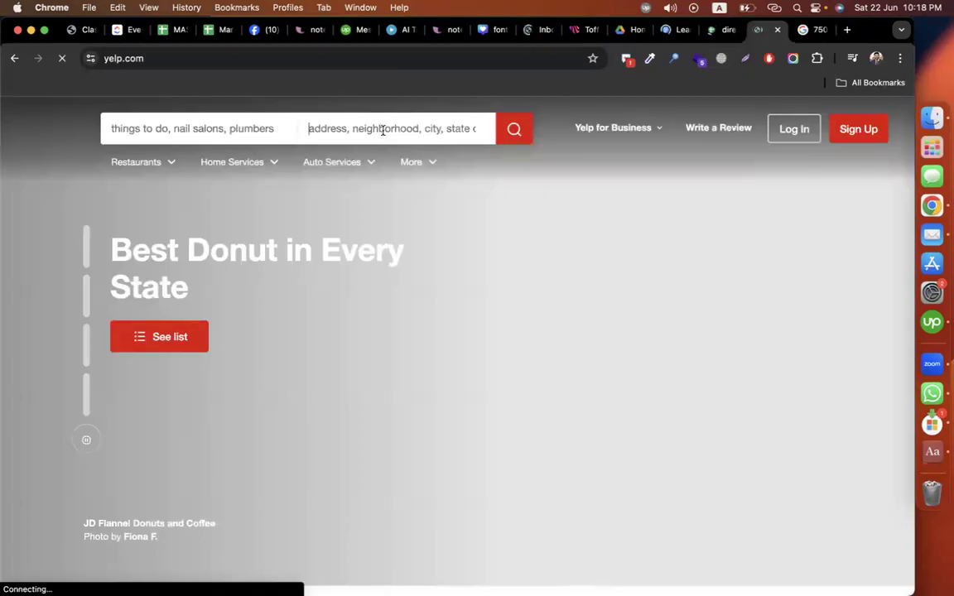
{"action": "key", "text": "super+v"}
{"action": "left_click", "coordinate": [204, 127]}
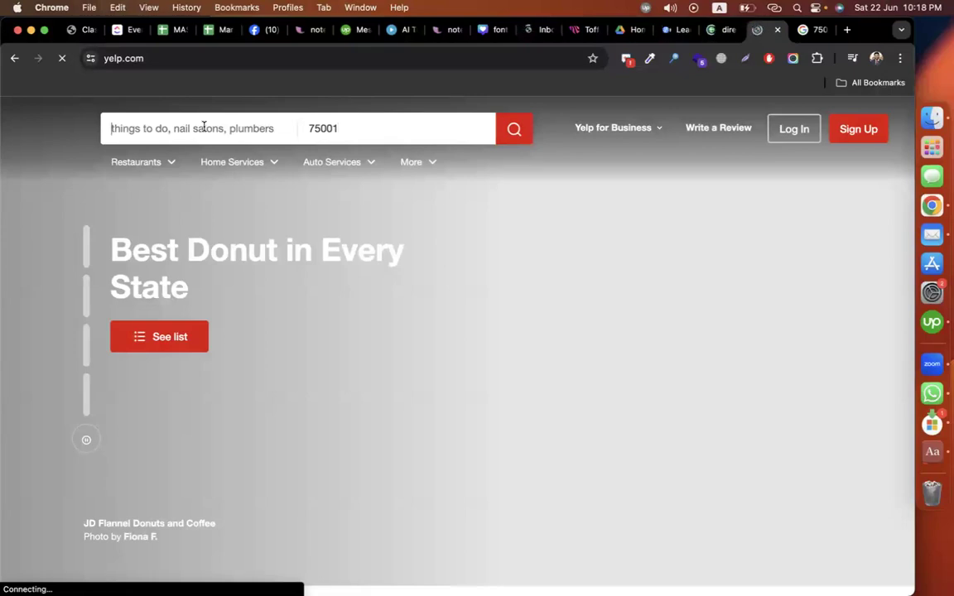
Step: Search Yelp for 'advocate' and scroll the results down to One Life One You
{"action": "type", "text": "advocate"}
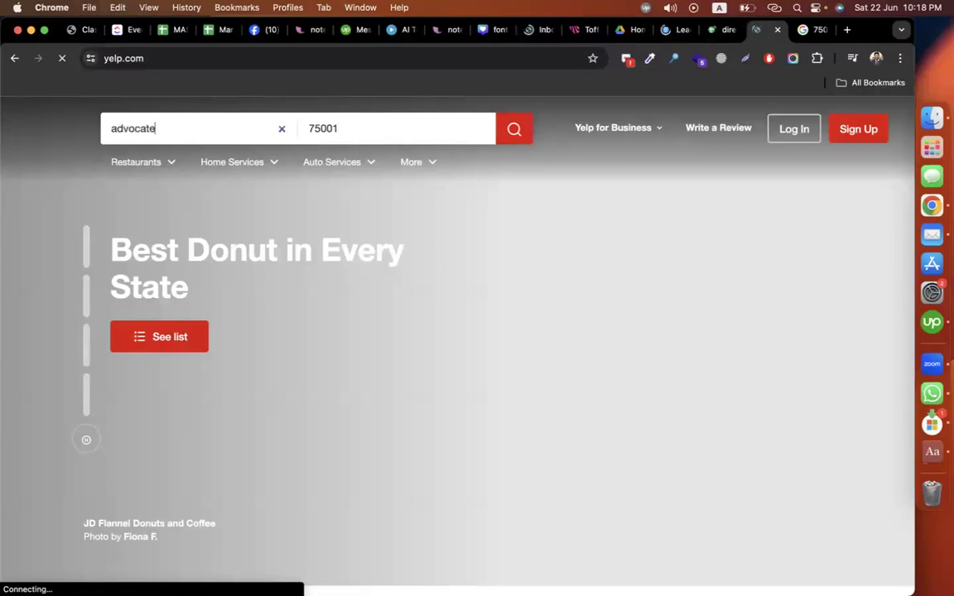
{"action": "left_click", "coordinate": [522, 135]}
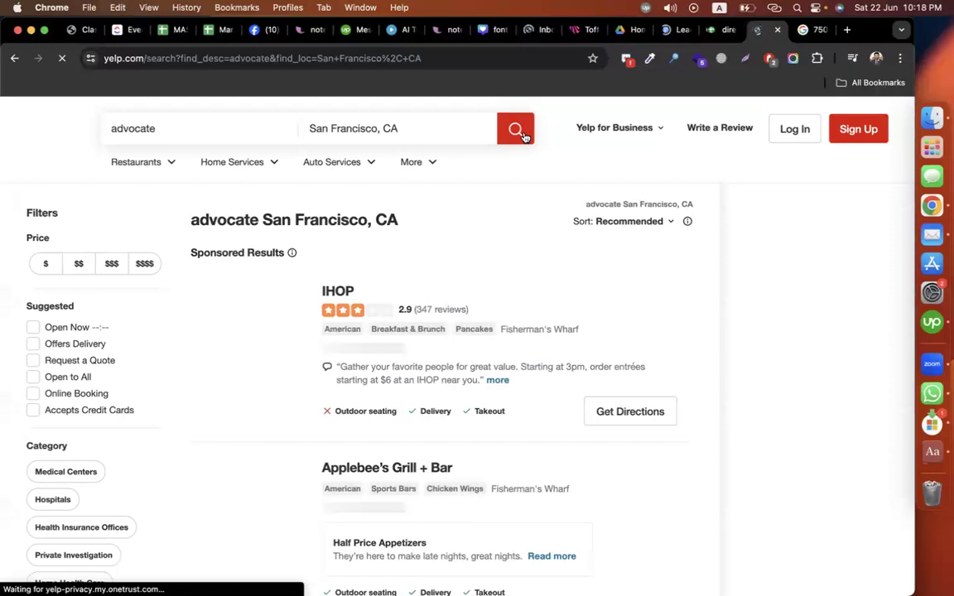
{"action": "scroll", "coordinate": [709, 269], "scroll_direction": "down", "scroll_amount": 3}
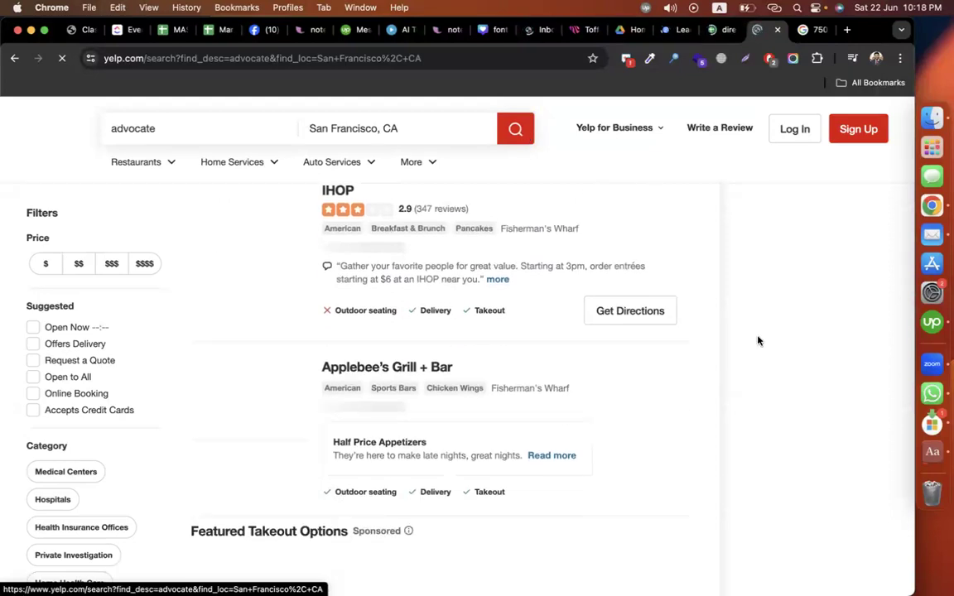
{"action": "scroll", "coordinate": [731, 348], "scroll_direction": "down", "scroll_amount": 3}
{"action": "scroll", "coordinate": [732, 348], "scroll_direction": "up", "scroll_amount": 5}
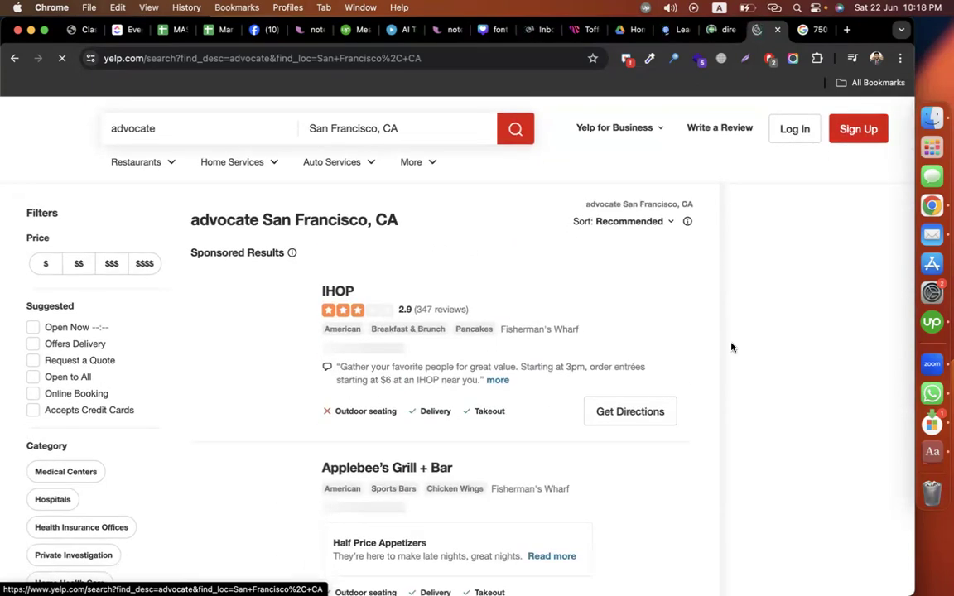
{"action": "scroll", "coordinate": [732, 347], "scroll_direction": "down", "scroll_amount": 10}
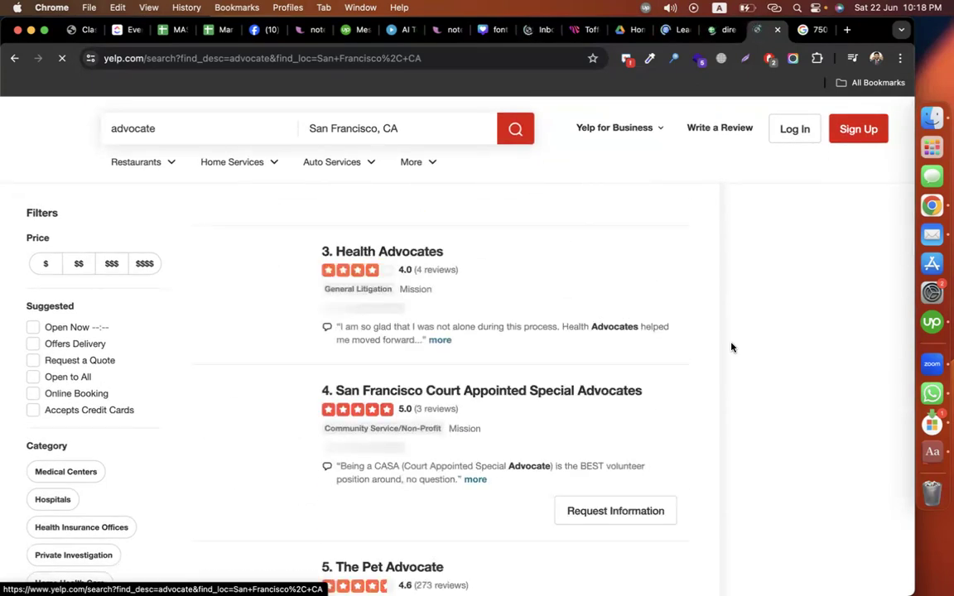
{"action": "scroll", "coordinate": [518, 351], "scroll_direction": "up", "scroll_amount": 2}
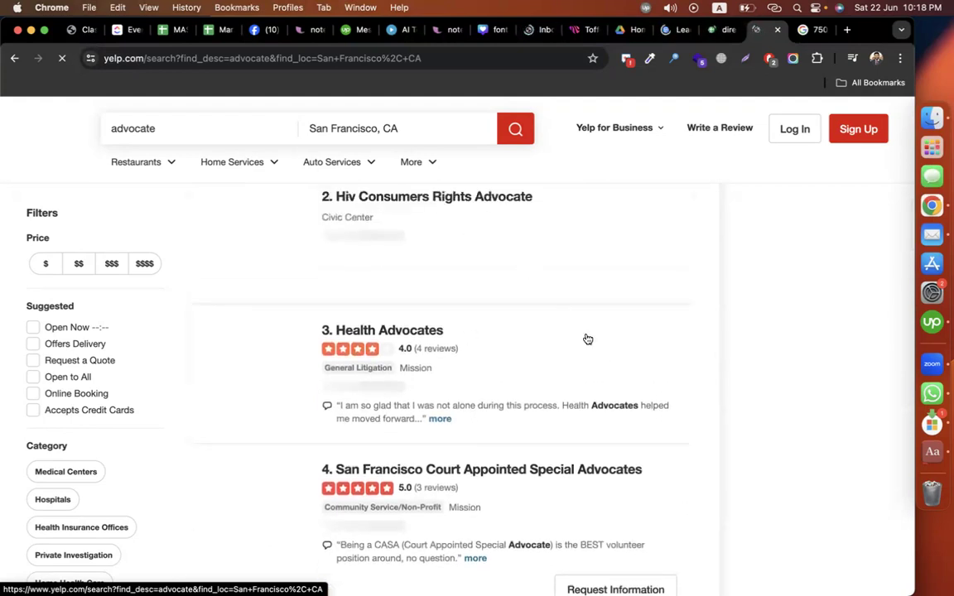
{"action": "scroll", "coordinate": [586, 338], "scroll_direction": "down", "scroll_amount": 4}
{"action": "scroll", "coordinate": [554, 331], "scroll_direction": "down", "scroll_amount": 1}
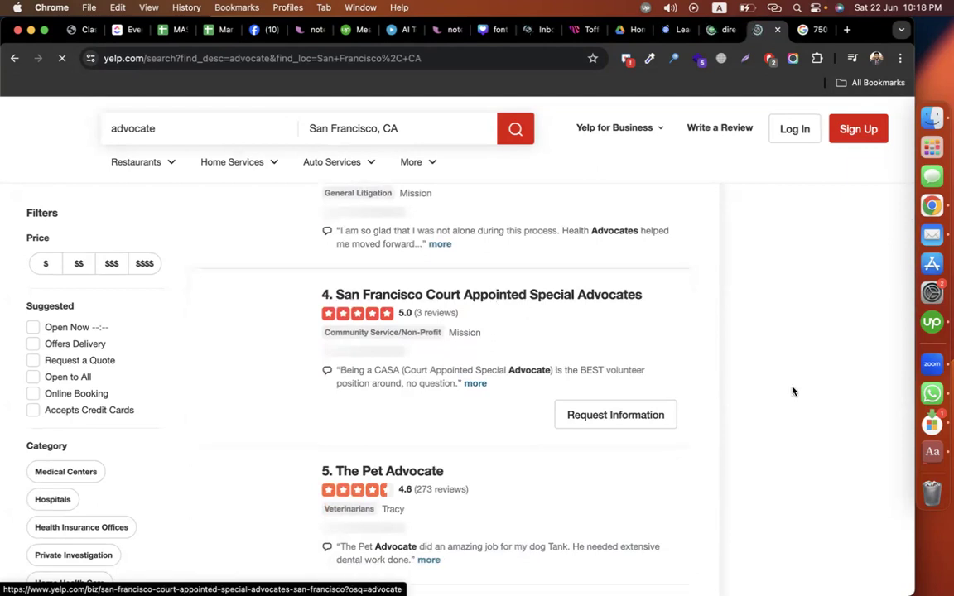
{"action": "scroll", "coordinate": [792, 391], "scroll_direction": "down", "scroll_amount": 4}
{"action": "scroll", "coordinate": [585, 389], "scroll_direction": "down", "scroll_amount": 4}
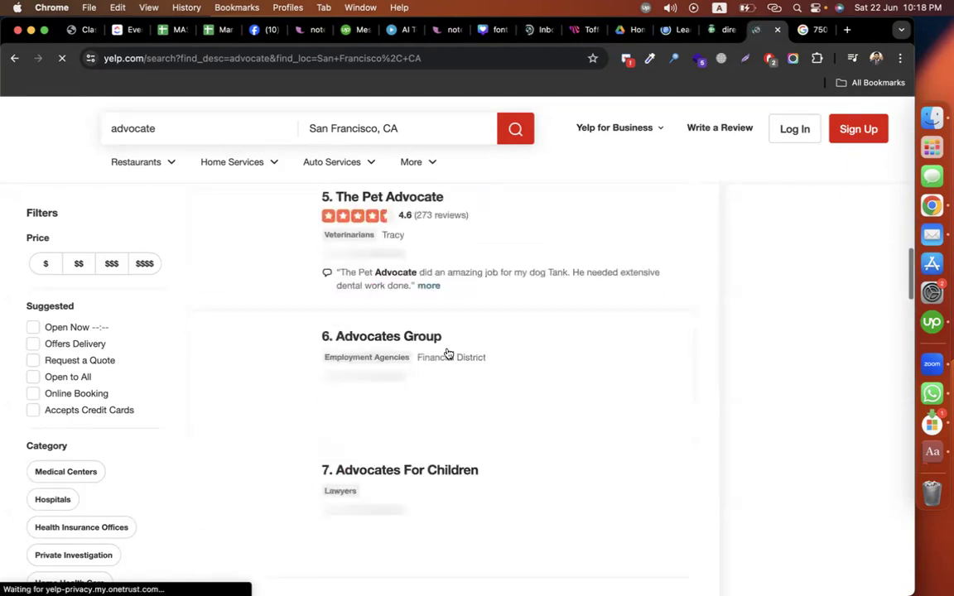
{"action": "scroll", "coordinate": [634, 428], "scroll_direction": "down", "scroll_amount": 4}
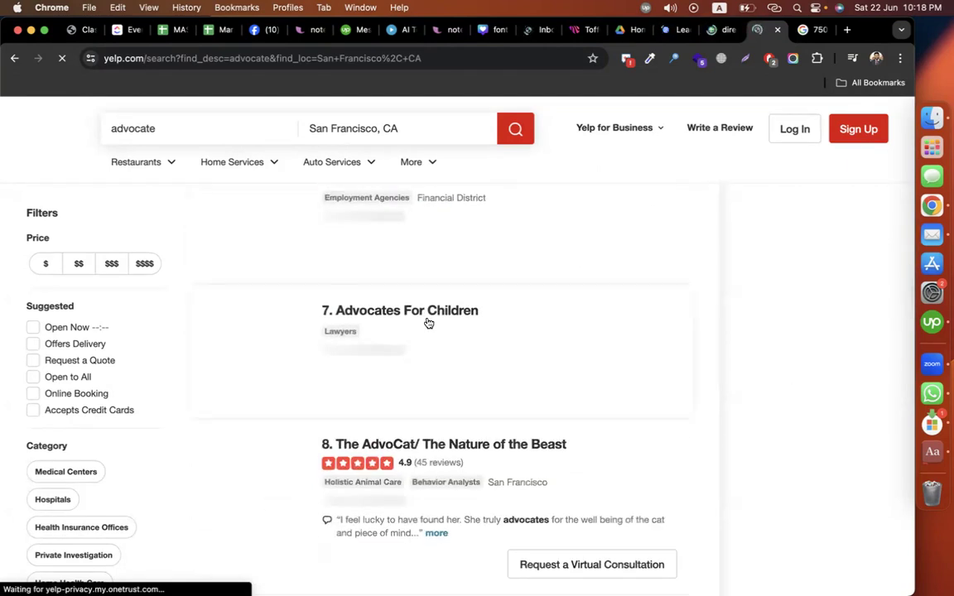
{"action": "scroll", "coordinate": [596, 419], "scroll_direction": "down", "scroll_amount": 1}
{"action": "scroll", "coordinate": [659, 382], "scroll_direction": "down", "scroll_amount": 3}
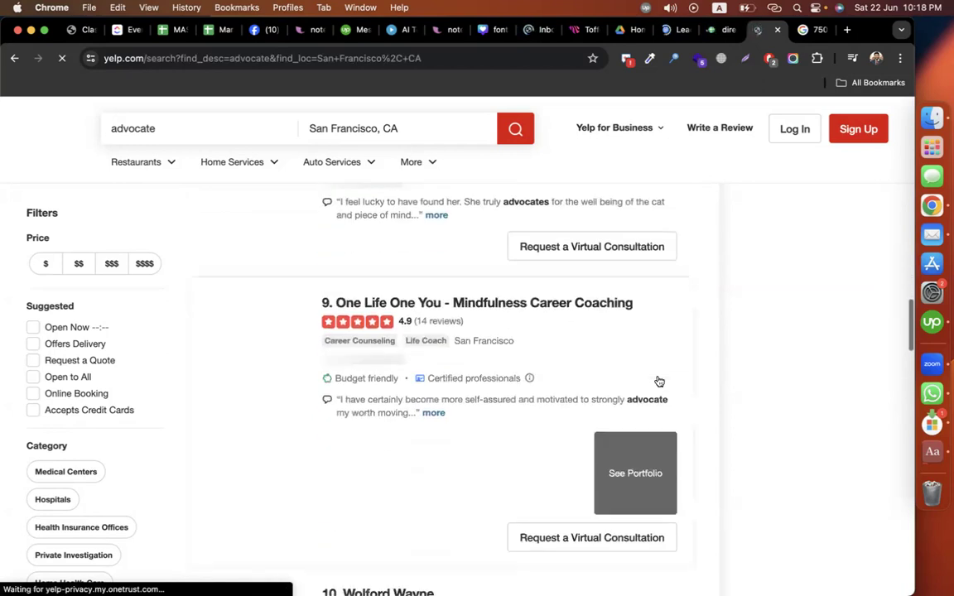
Step: Check One Life One You's Yelp page, including location and hours, then return to the reference doc
{"action": "left_click", "coordinate": [593, 305]}
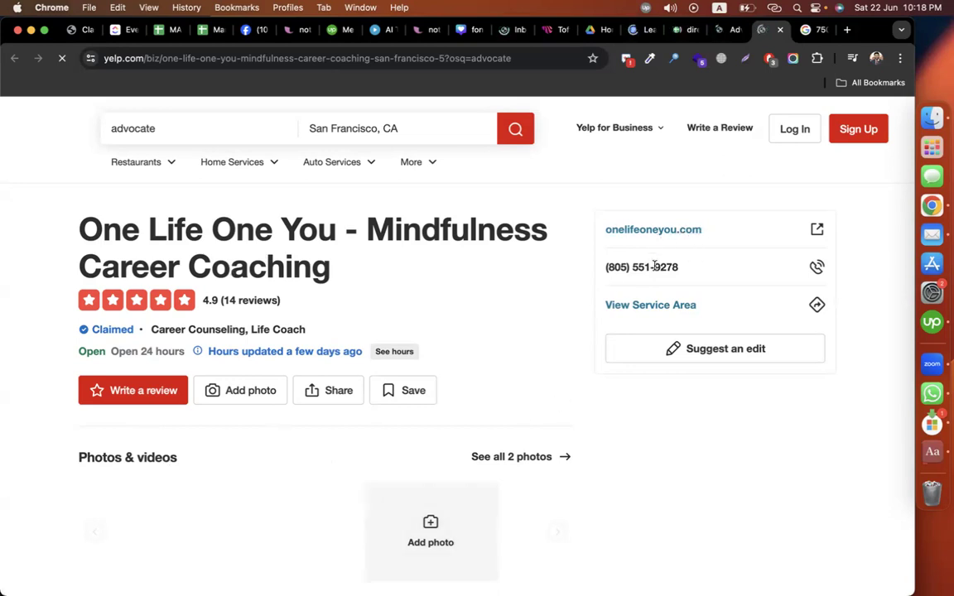
{"action": "scroll", "coordinate": [657, 382], "scroll_direction": "down", "scroll_amount": 10}
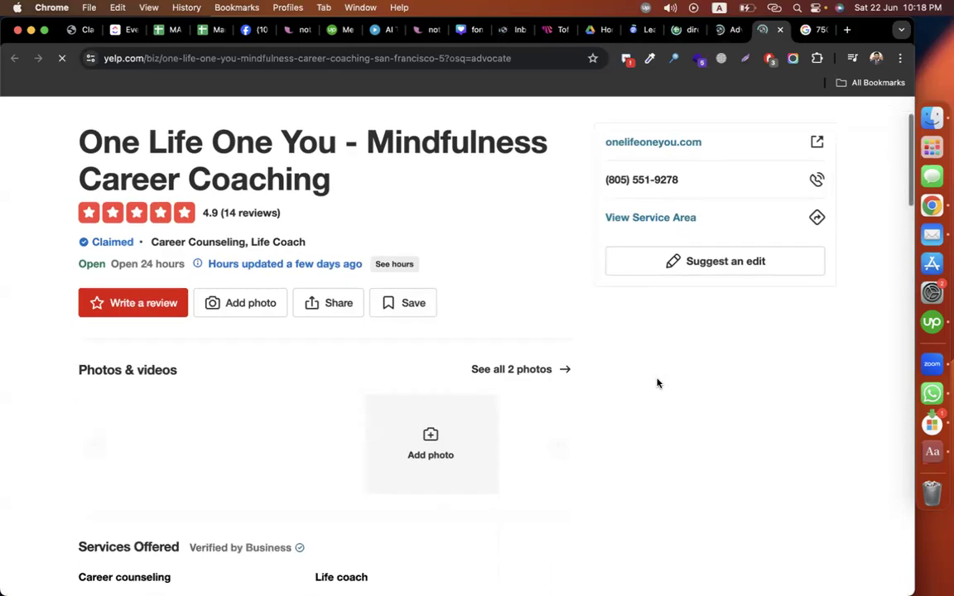
{"action": "scroll", "coordinate": [658, 383], "scroll_direction": "down", "scroll_amount": 2}
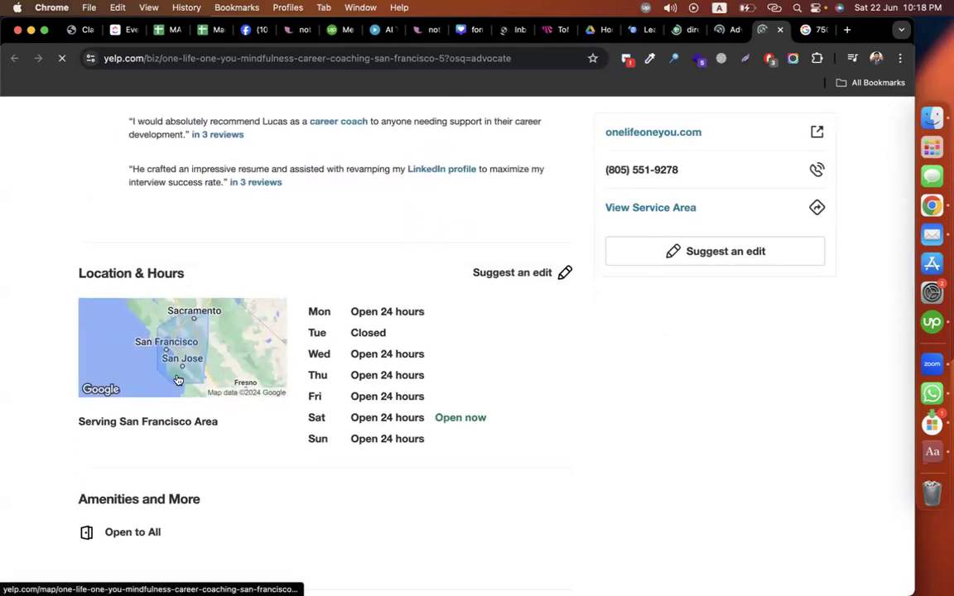
{"action": "scroll", "coordinate": [561, 486], "scroll_direction": "down", "scroll_amount": 3}
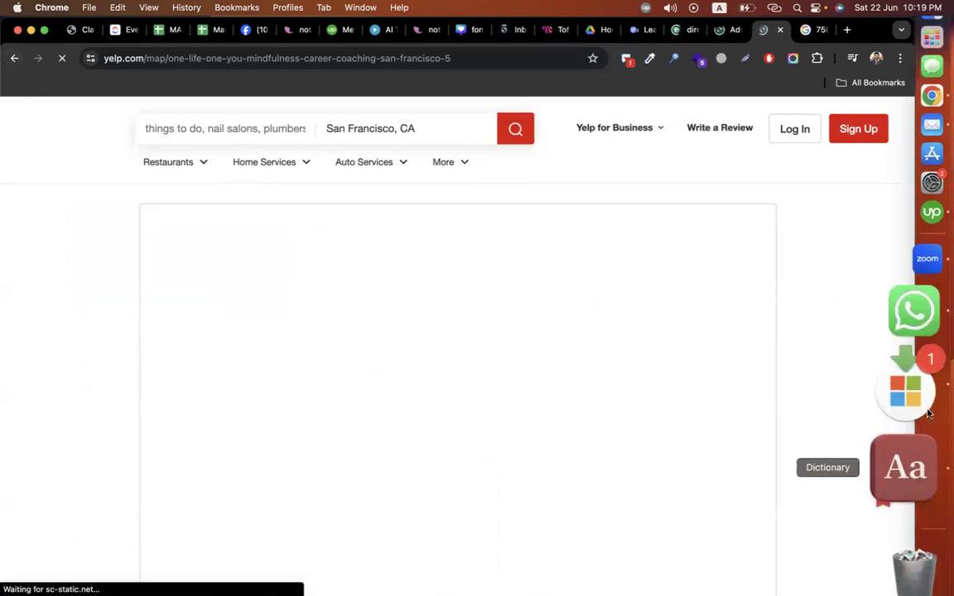
{"action": "key", "text": "super+bracketleft"}
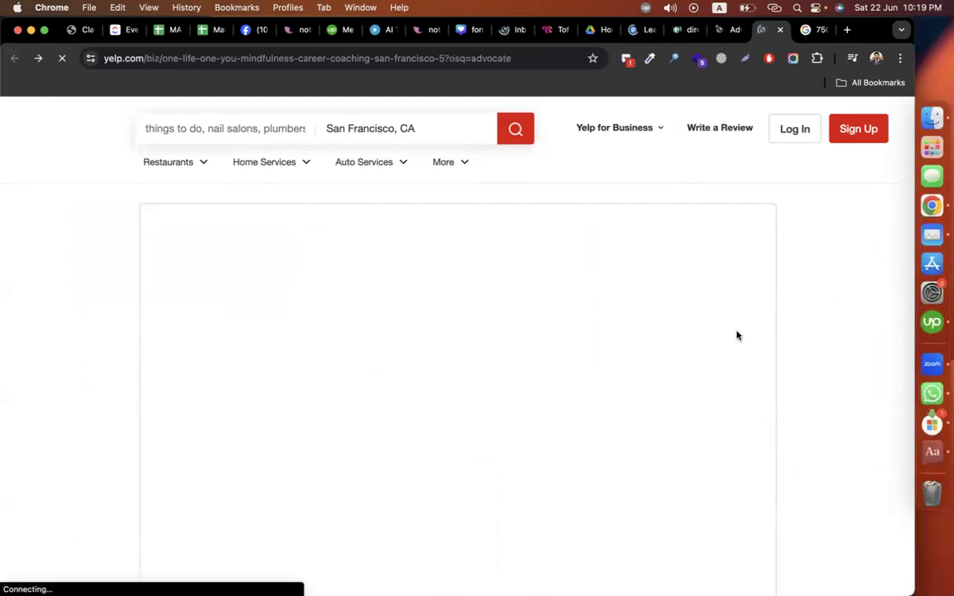
{"action": "left_click", "coordinate": [638, 30]}
{"action": "scroll", "coordinate": [554, 389], "scroll_direction": "down", "scroll_amount": 10}
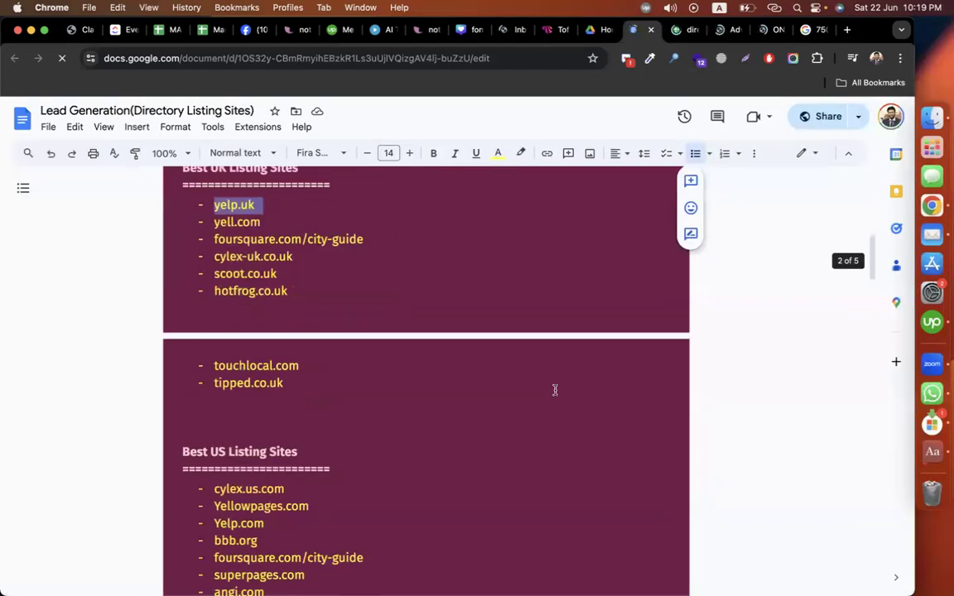
{"action": "scroll", "coordinate": [555, 390], "scroll_direction": "down", "scroll_amount": 5}
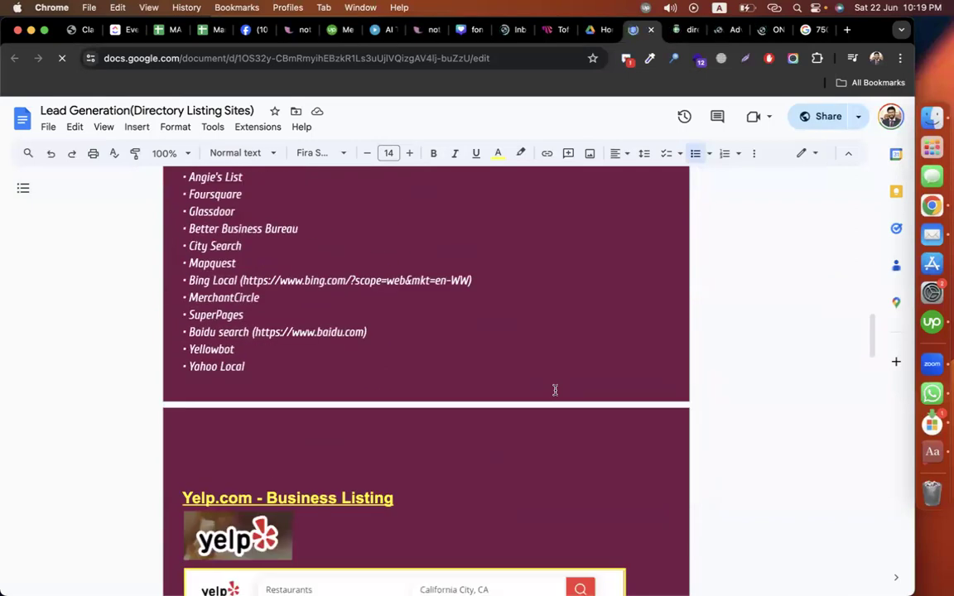
{"action": "scroll", "coordinate": [555, 390], "scroll_direction": "down", "scroll_amount": 8}
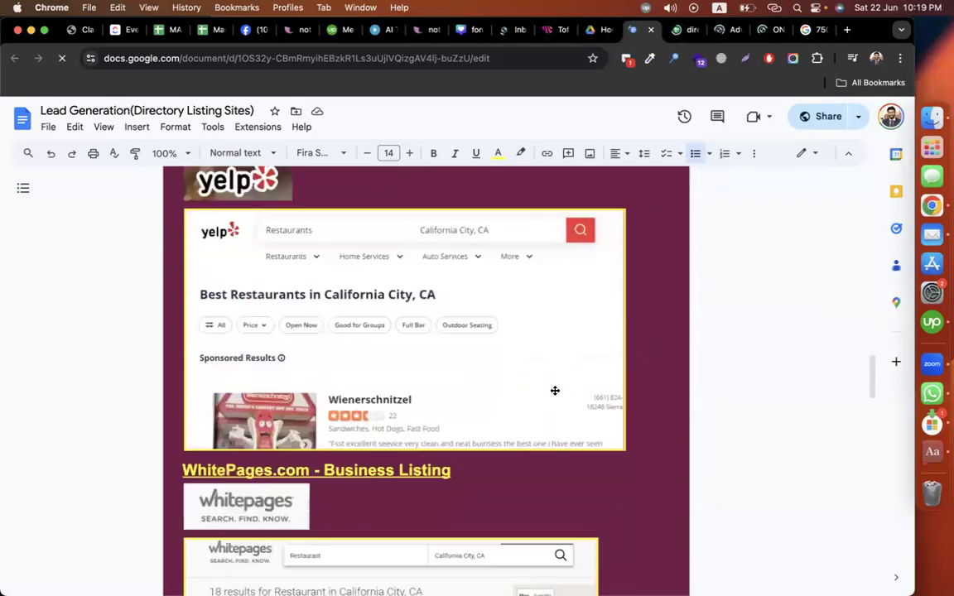
{"action": "scroll", "coordinate": [555, 390], "scroll_direction": "down", "scroll_amount": 5}
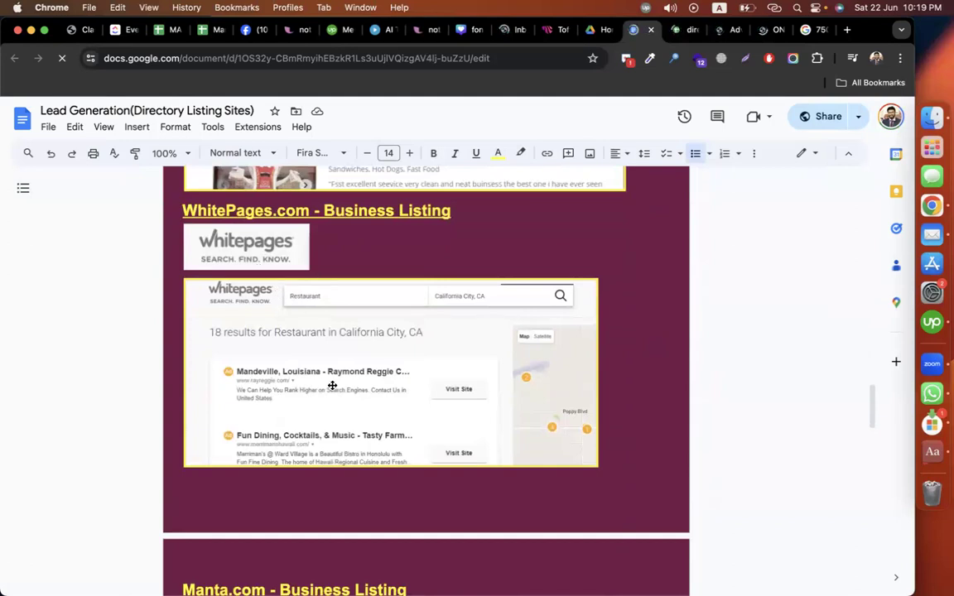
{"action": "scroll", "coordinate": [365, 379], "scroll_direction": "down", "scroll_amount": 10}
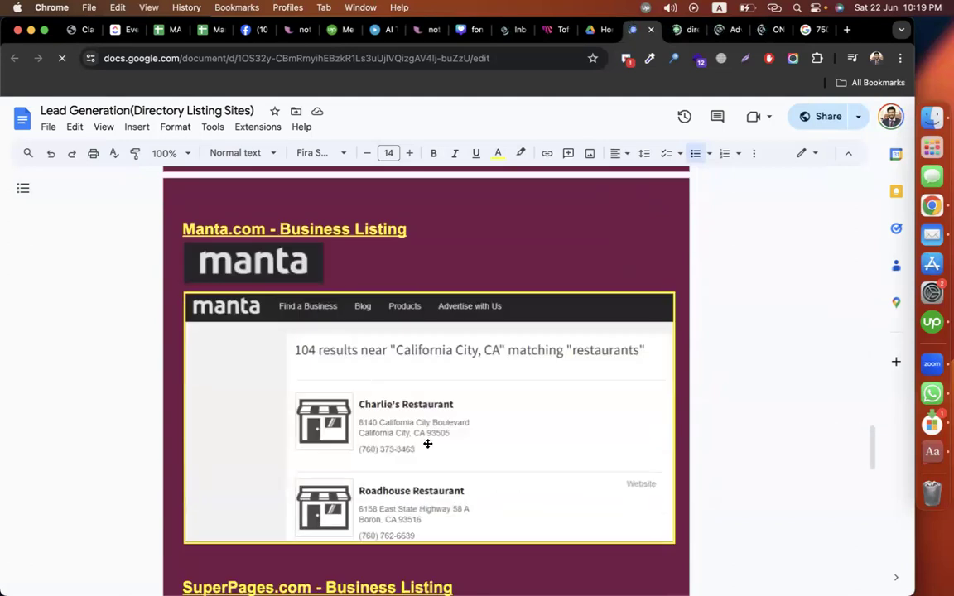
{"action": "scroll", "coordinate": [530, 424], "scroll_direction": "down", "scroll_amount": 3}
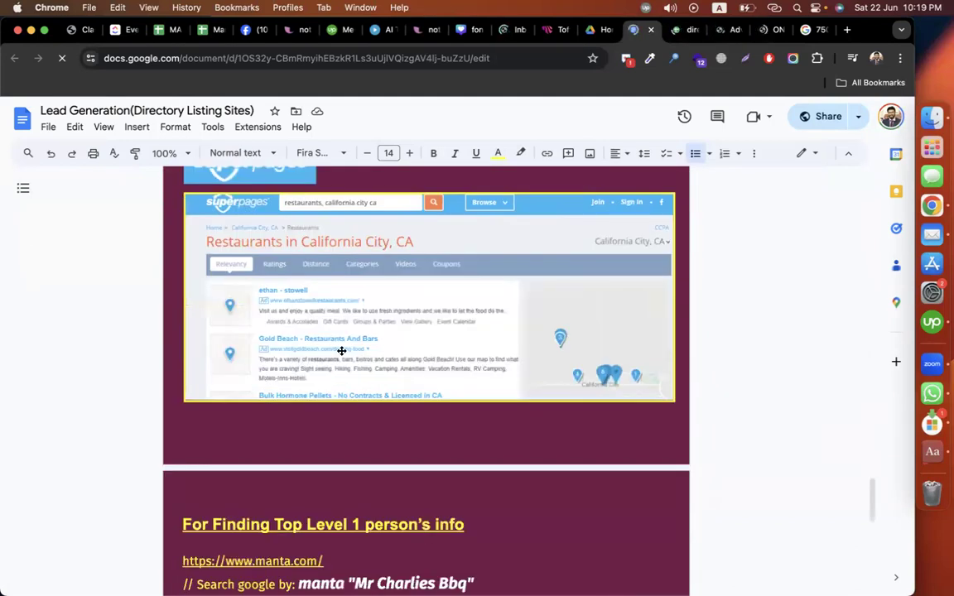
{"action": "scroll", "coordinate": [341, 351], "scroll_direction": "down", "scroll_amount": 3}
{"action": "scroll", "coordinate": [428, 386], "scroll_direction": "down", "scroll_amount": 3}
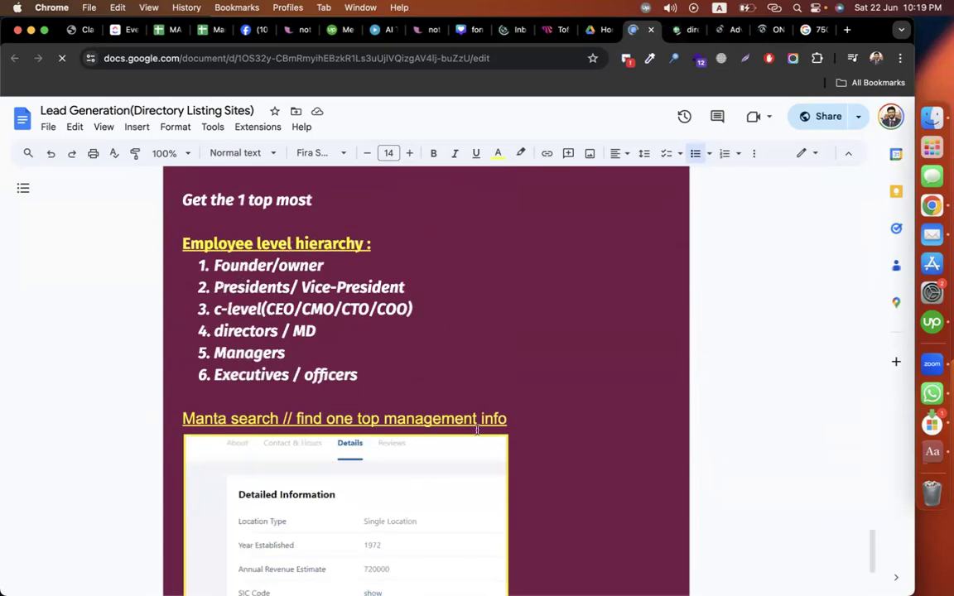
{"action": "scroll", "coordinate": [477, 429], "scroll_direction": "up", "scroll_amount": 20}
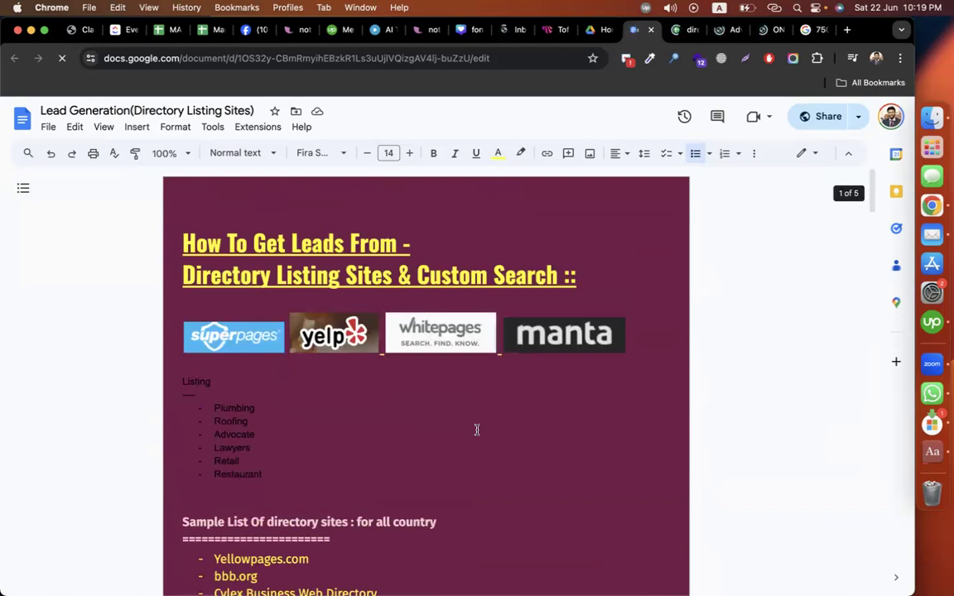
{"action": "scroll", "coordinate": [477, 430], "scroll_direction": "down", "scroll_amount": 4}
{"action": "scroll", "coordinate": [474, 430], "scroll_direction": "up", "scroll_amount": 2}
{"action": "left_click_drag", "start_coordinate": [276, 346], "coordinate": [183, 272]}
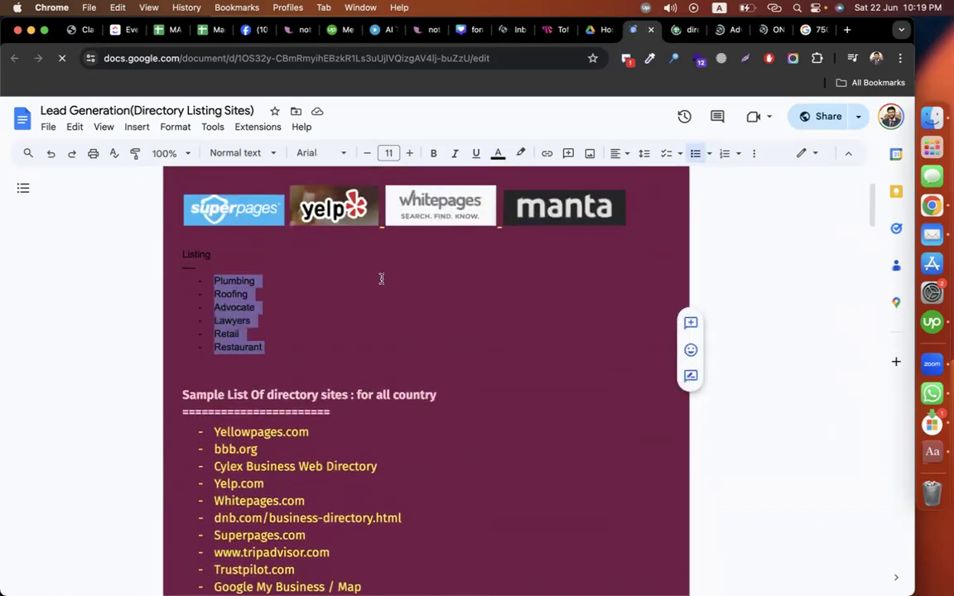
{"action": "left_click", "coordinate": [760, 259]}
{"action": "scroll", "coordinate": [529, 399], "scroll_direction": "down", "scroll_amount": 2}
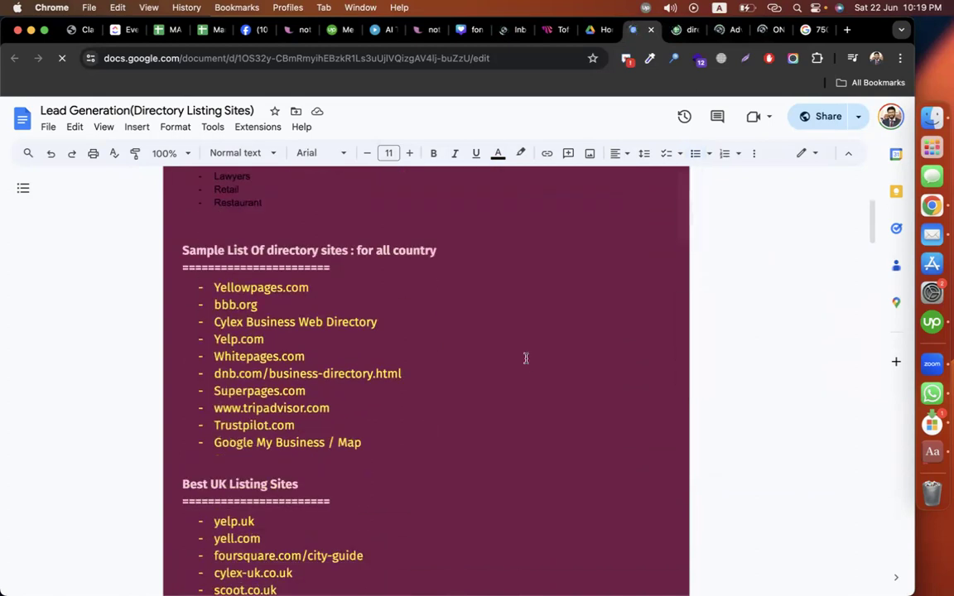
{"action": "double_click", "coordinate": [349, 445]}
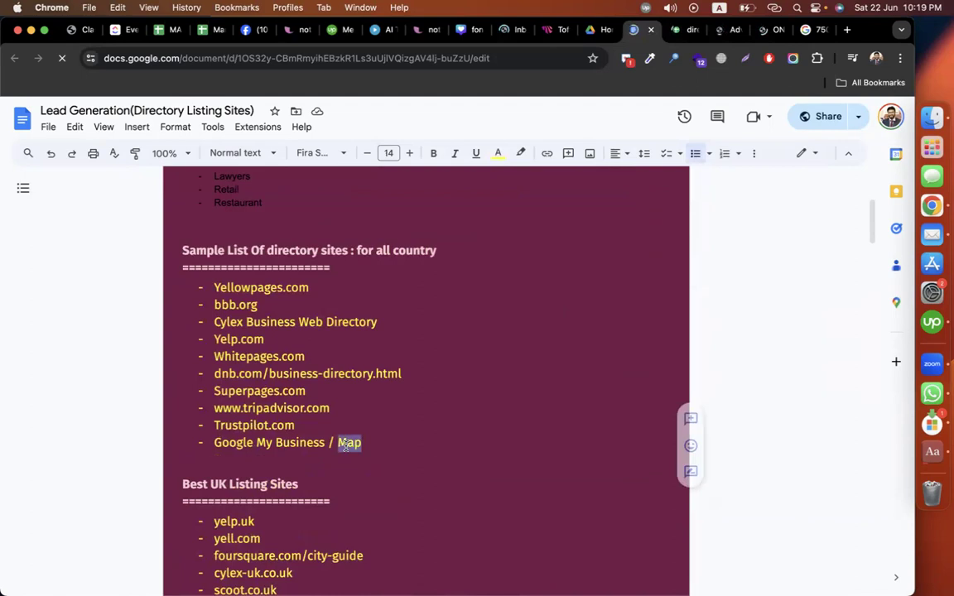
Step: Open Google Maps by entering 'maps.' in the address bar
{"action": "left_click", "coordinate": [805, 29]}
{"action": "type", "text": "maps."}
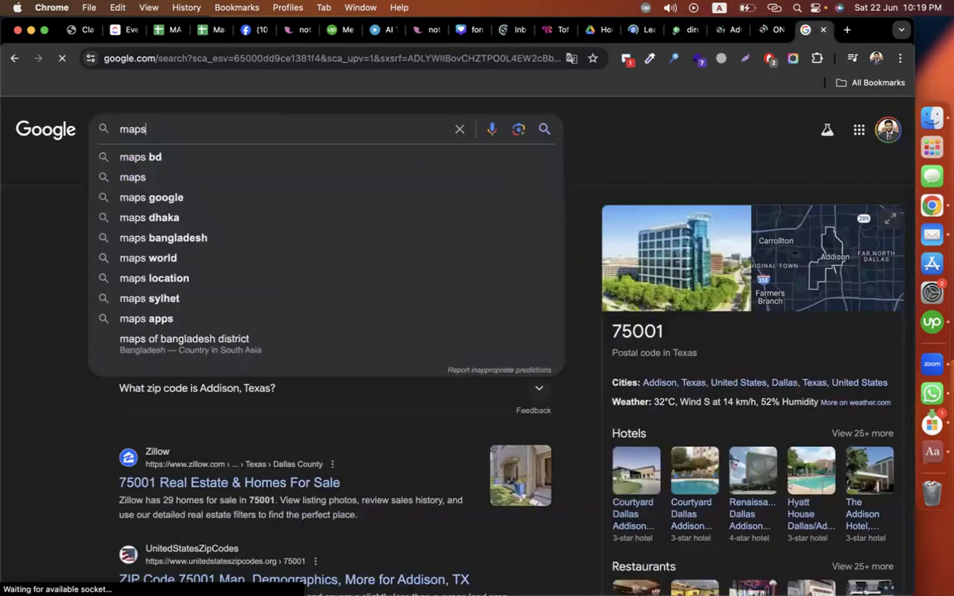
{"action": "left_click", "coordinate": [162, 60]}
{"action": "type", "text": "maps.google.com"}
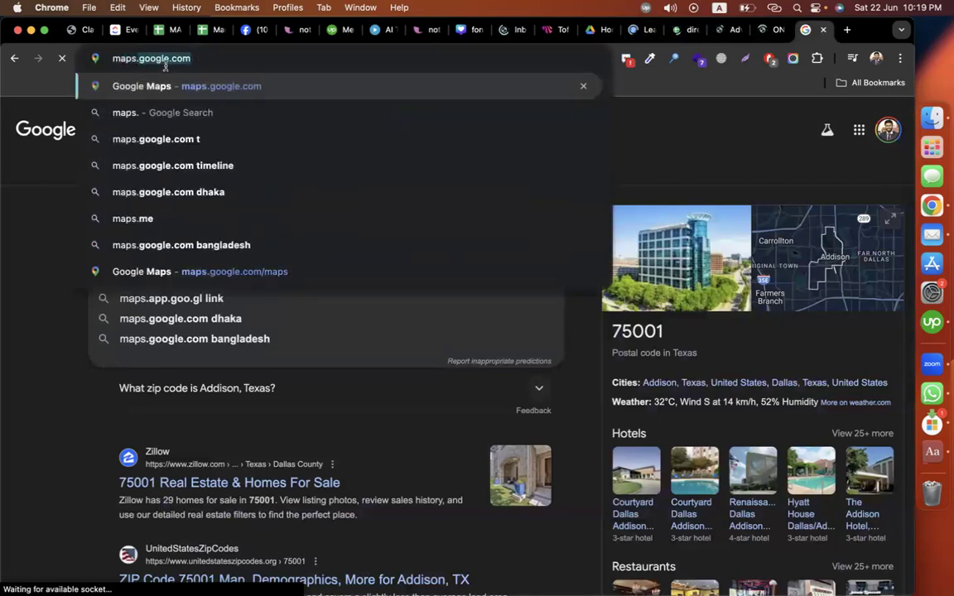
{"action": "key", "text": "Return"}
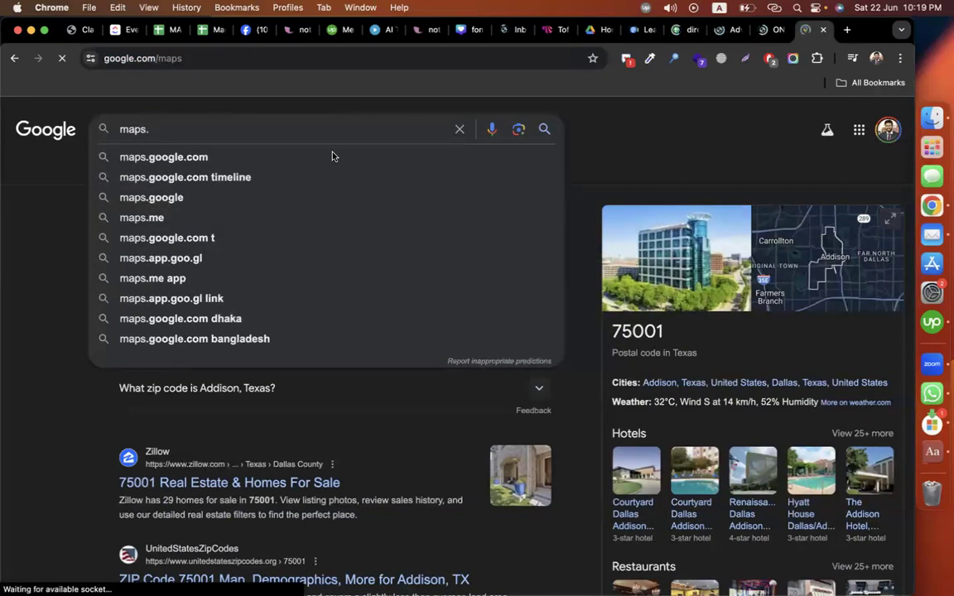
Step: Search Google Maps for 'restaurants near california' and glance over the results
{"action": "type", "text": "dalifornia"}
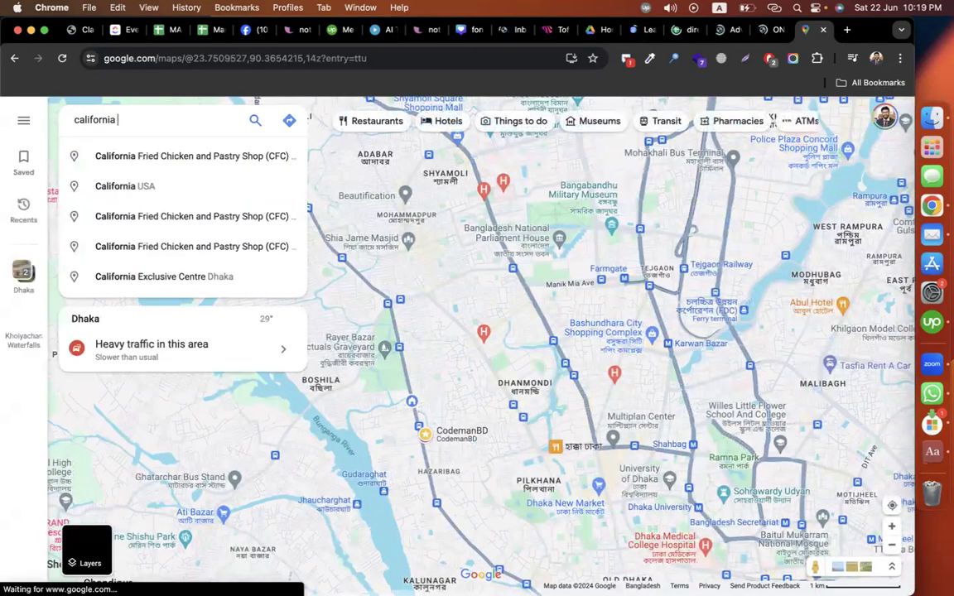
{"action": "type", "text": " resta"}
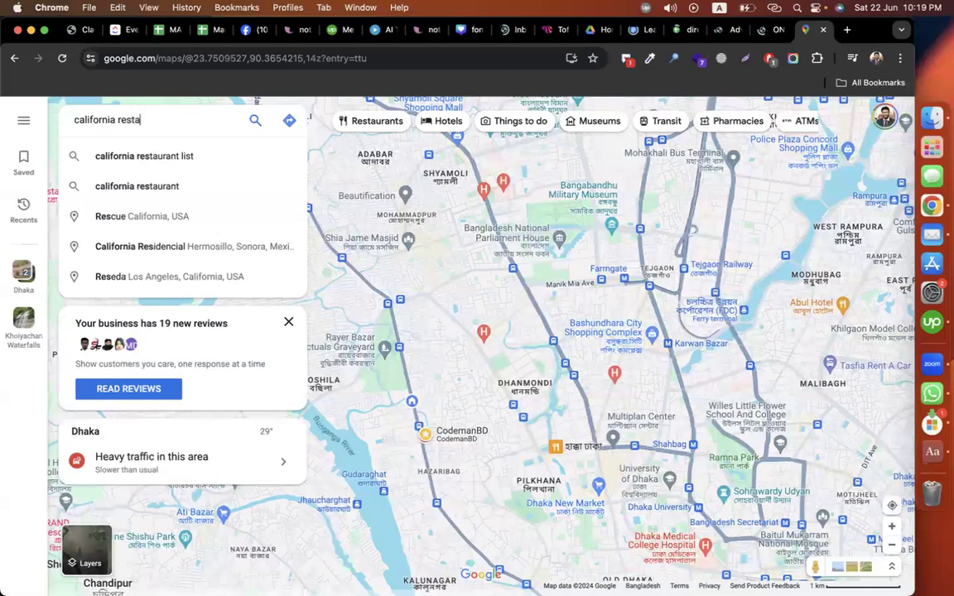
{"action": "type", "text": "ura"}
{"action": "key", "text": "BackSpace"}
{"action": "key", "text": "BackSpace"}
{"action": "key", "text": "BackSpace"}
{"action": "key", "text": "BackSpace"}
{"action": "key", "text": "BackSpace"}
{"action": "key", "text": "BackSpace"}
{"action": "key", "text": "BackSpace"}
{"action": "key", "text": "BackSpace"}
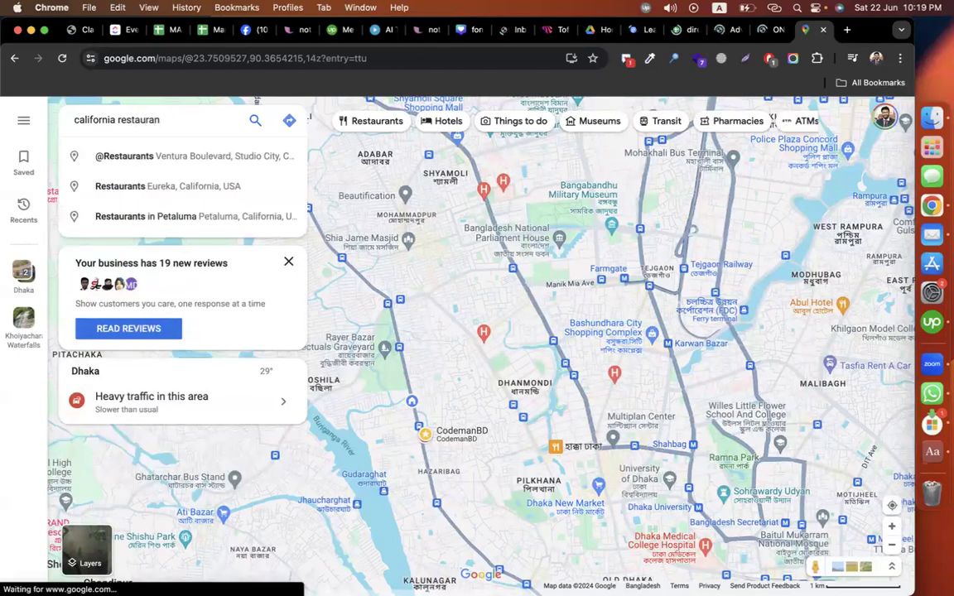
{"action": "key", "text": "super+a"}
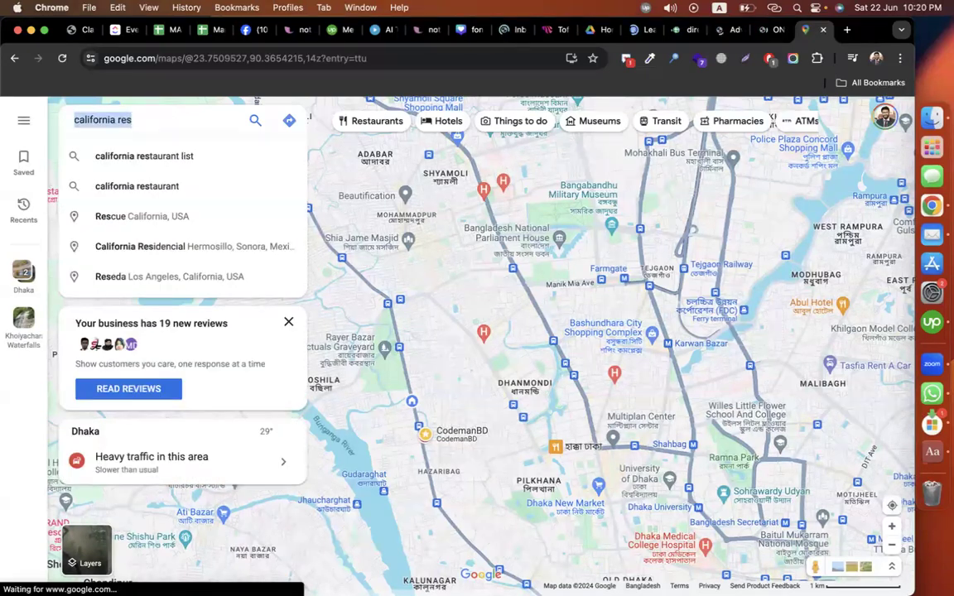
{"action": "type", "text": "restaurants near california"}
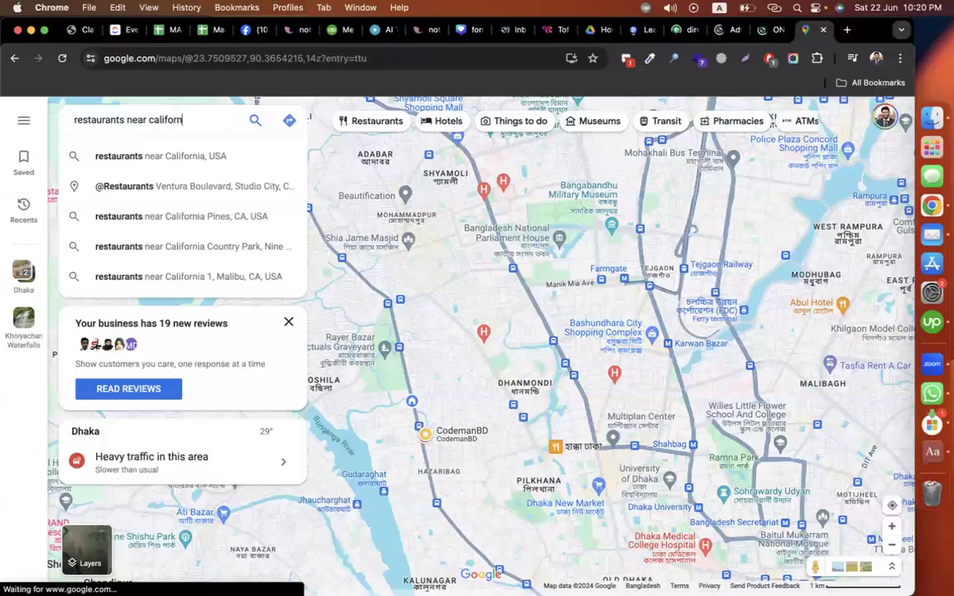
{"action": "key", "text": "Return"}
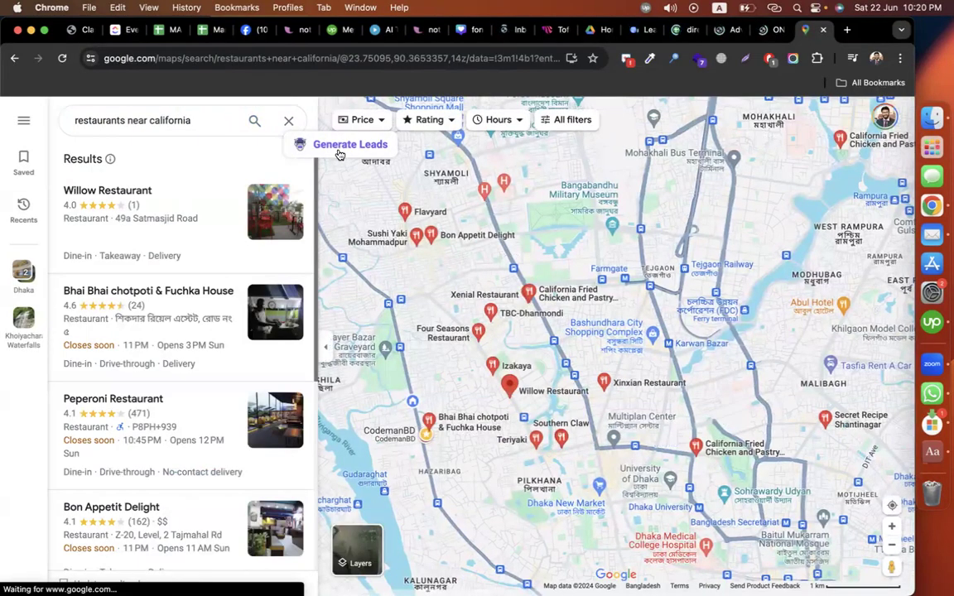
{"action": "scroll", "coordinate": [170, 400], "scroll_direction": "down", "scroll_amount": 5}
{"action": "scroll", "coordinate": [171, 400], "scroll_direction": "up", "scroll_amount": 5}
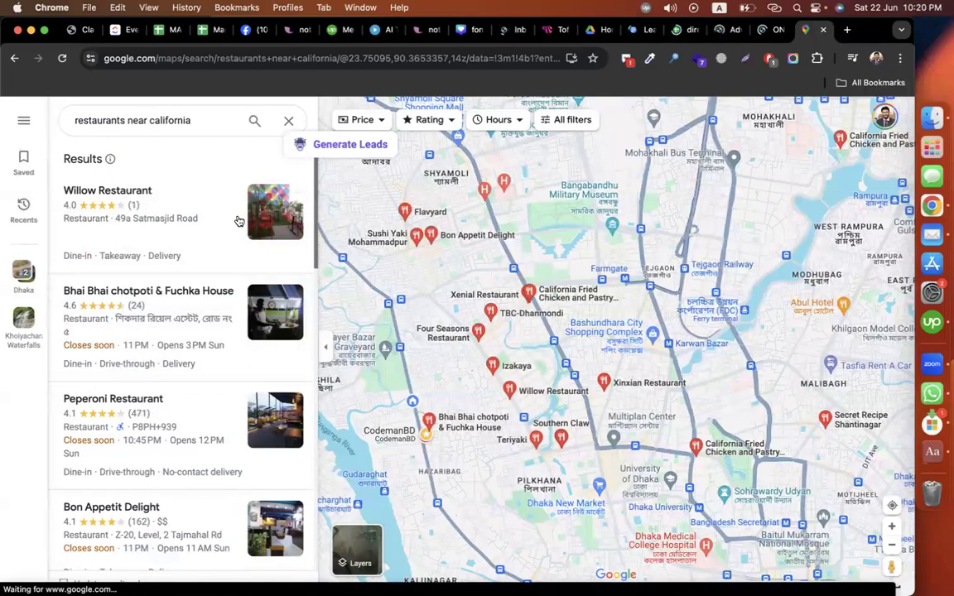
Step: Briefly view Willow Restaurant, then rerun the search as 'restaurants near California, USA'
{"action": "left_click", "coordinate": [188, 214]}
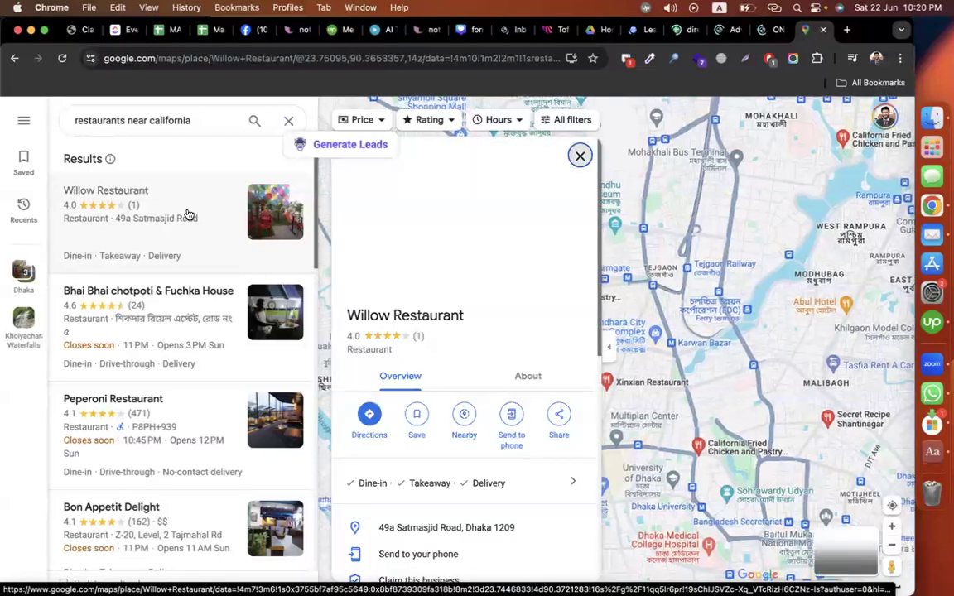
{"action": "left_click", "coordinate": [580, 157]}
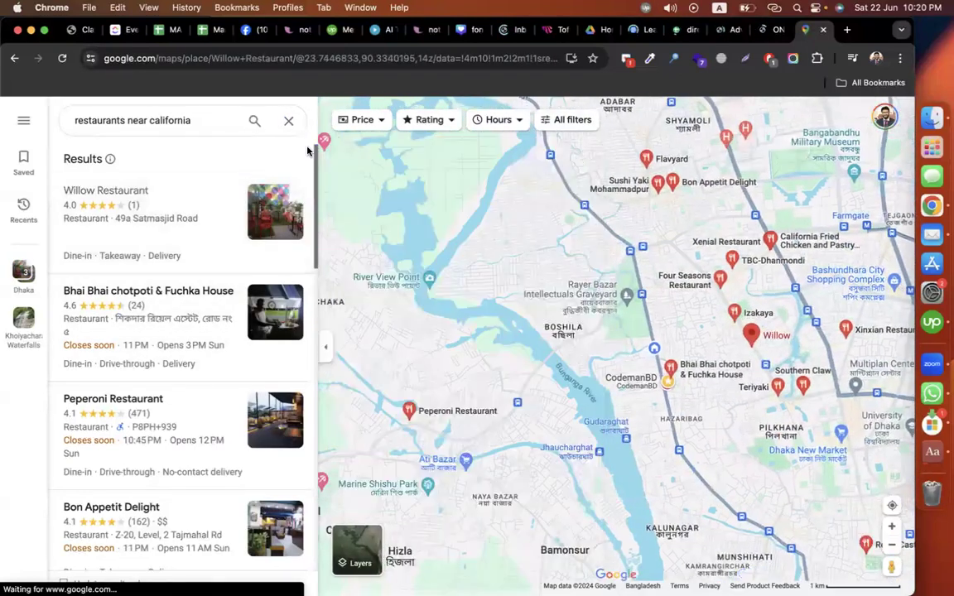
{"action": "left_click", "coordinate": [164, 121]}
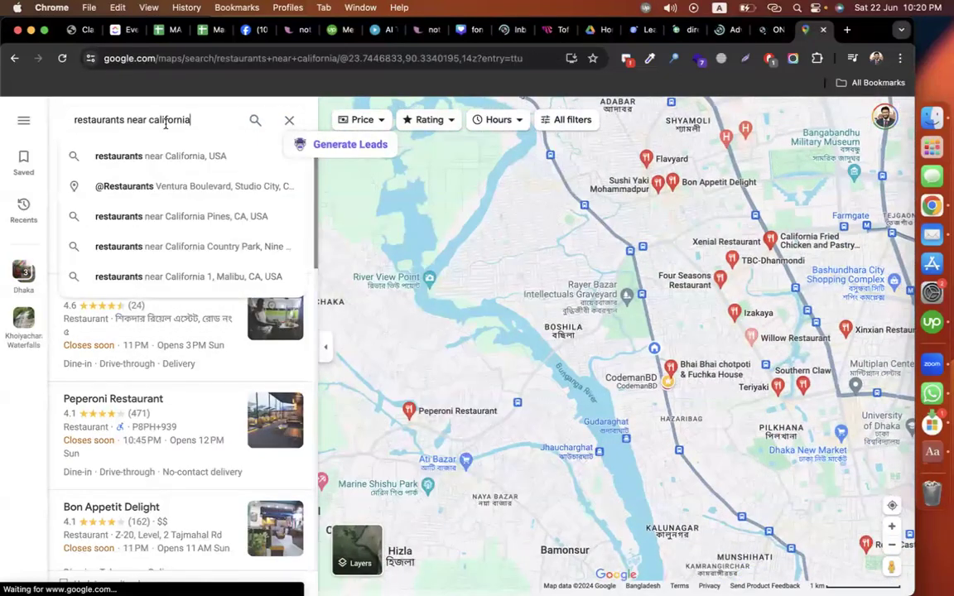
{"action": "left_click", "coordinate": [193, 156]}
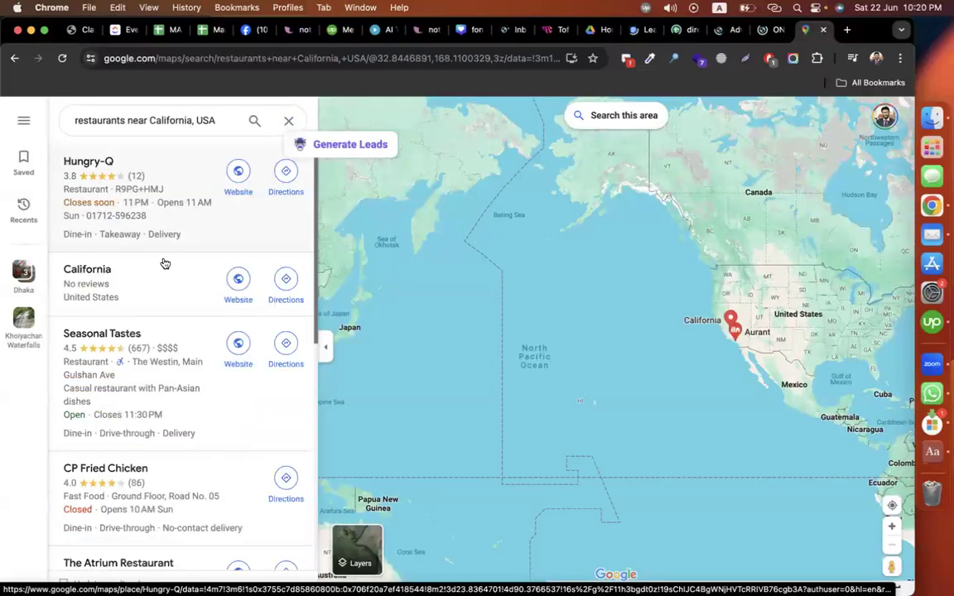
{"action": "scroll", "coordinate": [166, 273], "scroll_direction": "down", "scroll_amount": 2}
Step: Review Seasonal Tastes' details, then return to the directory listing spreadsheet
{"action": "left_click", "coordinate": [181, 243]}
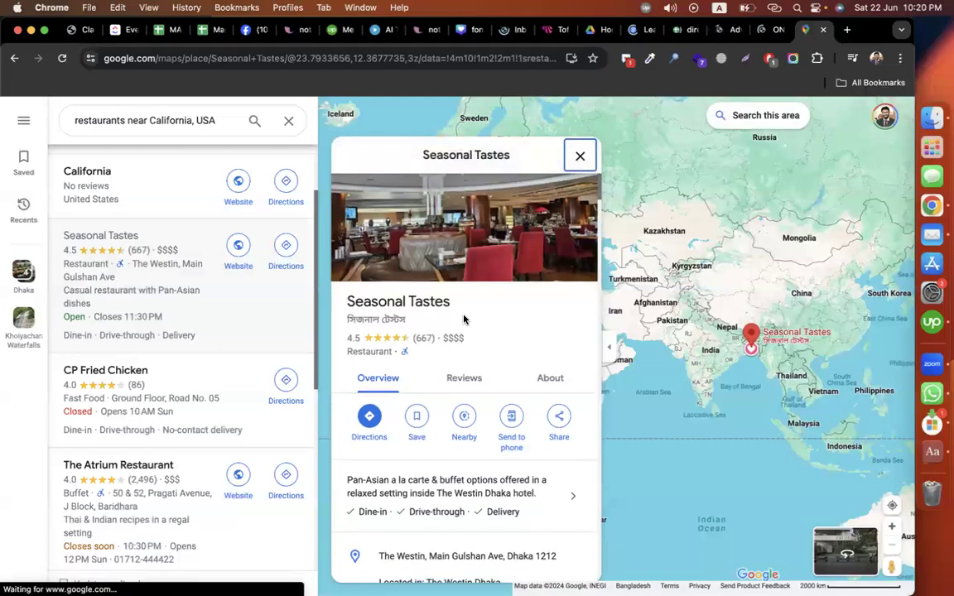
{"action": "triple_click", "coordinate": [369, 299]}
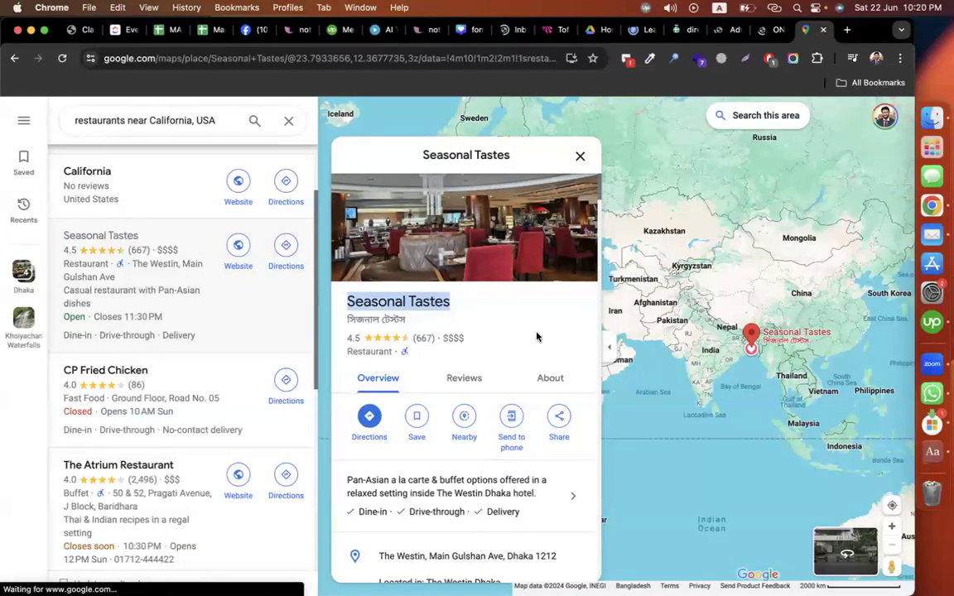
{"action": "scroll", "coordinate": [537, 336], "scroll_direction": "down", "scroll_amount": 1}
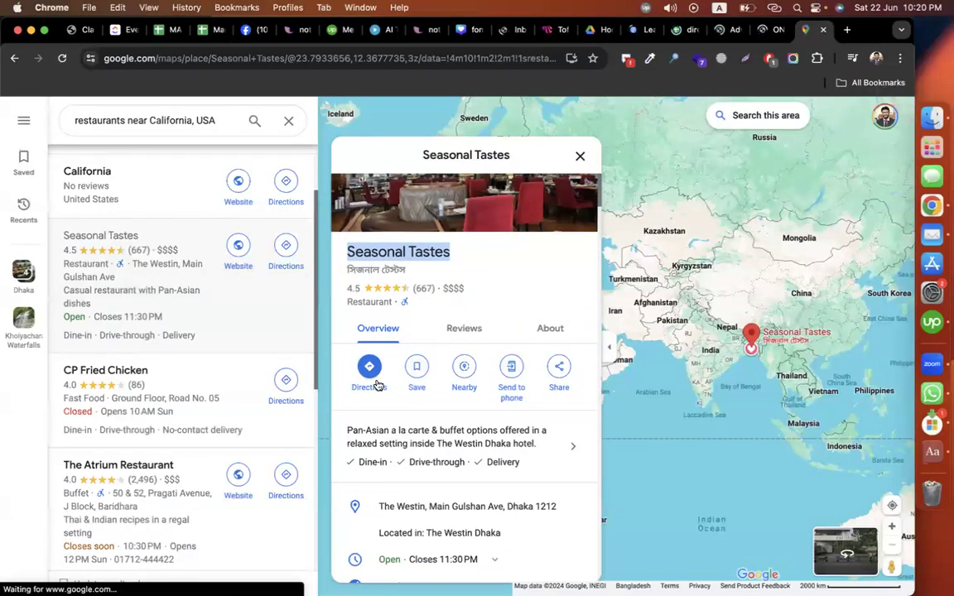
{"action": "scroll", "coordinate": [496, 491], "scroll_direction": "down", "scroll_amount": 2}
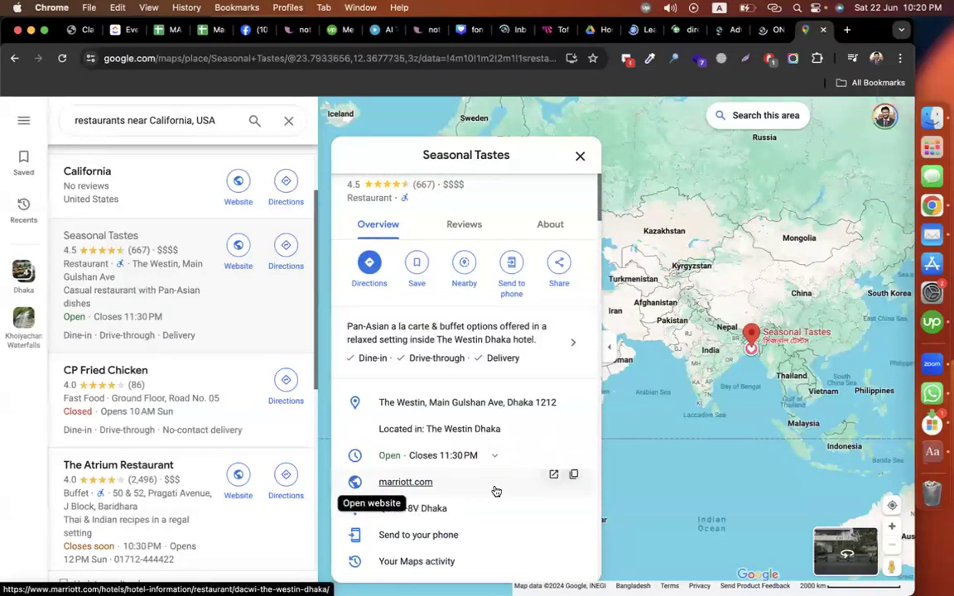
{"action": "scroll", "coordinate": [488, 487], "scroll_direction": "down", "scroll_amount": 1}
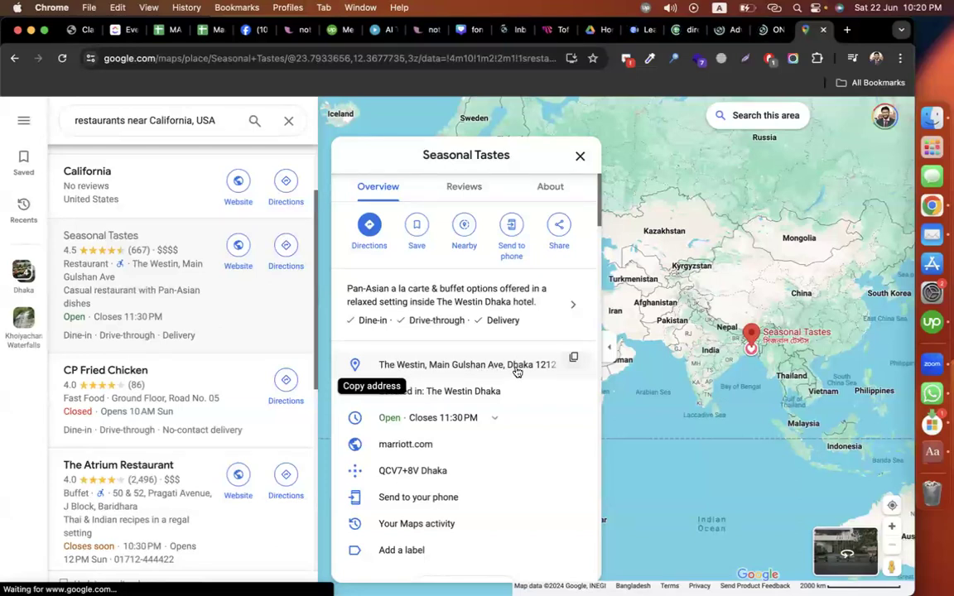
{"action": "scroll", "coordinate": [449, 377], "scroll_direction": "up", "scroll_amount": 3}
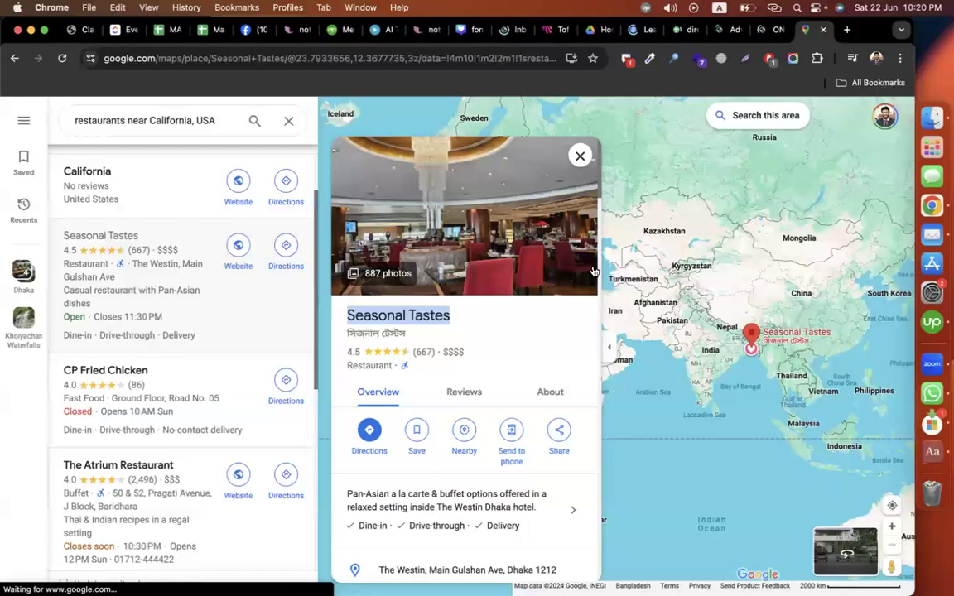
{"action": "left_click", "coordinate": [579, 156]}
{"action": "left_click", "coordinate": [678, 31]}
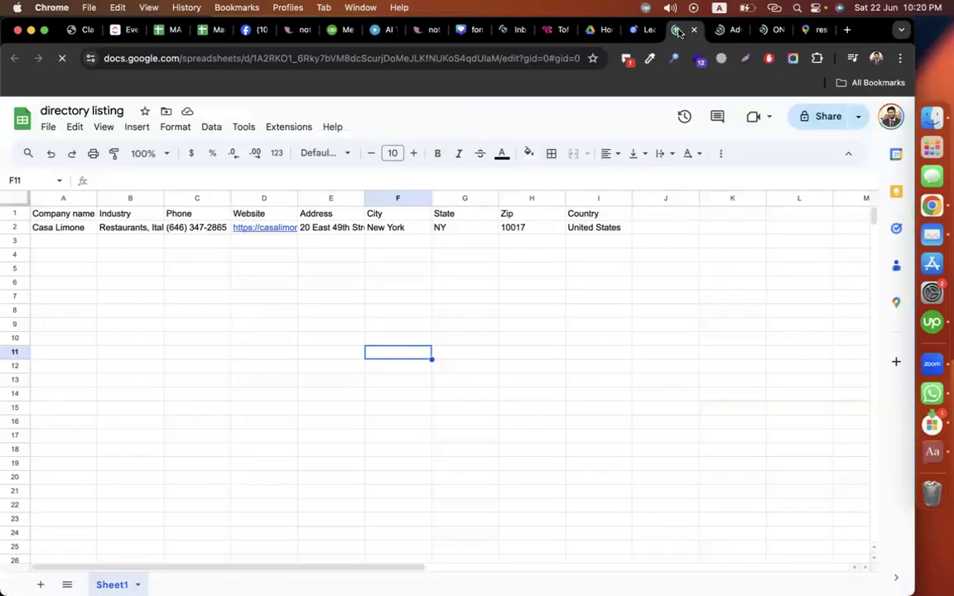
Step: Inspect Casa Limone's name, industry and phone in A2–C2, then go back to the Lead Generation doc
{"action": "left_click", "coordinate": [702, 256]}
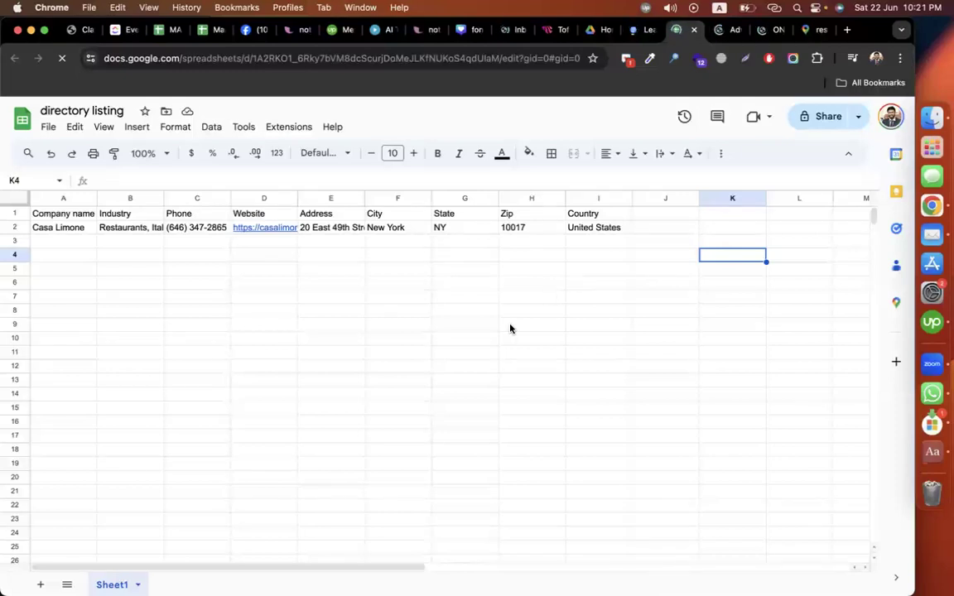
{"action": "left_click", "coordinate": [58, 227]}
{"action": "left_click", "coordinate": [125, 227]}
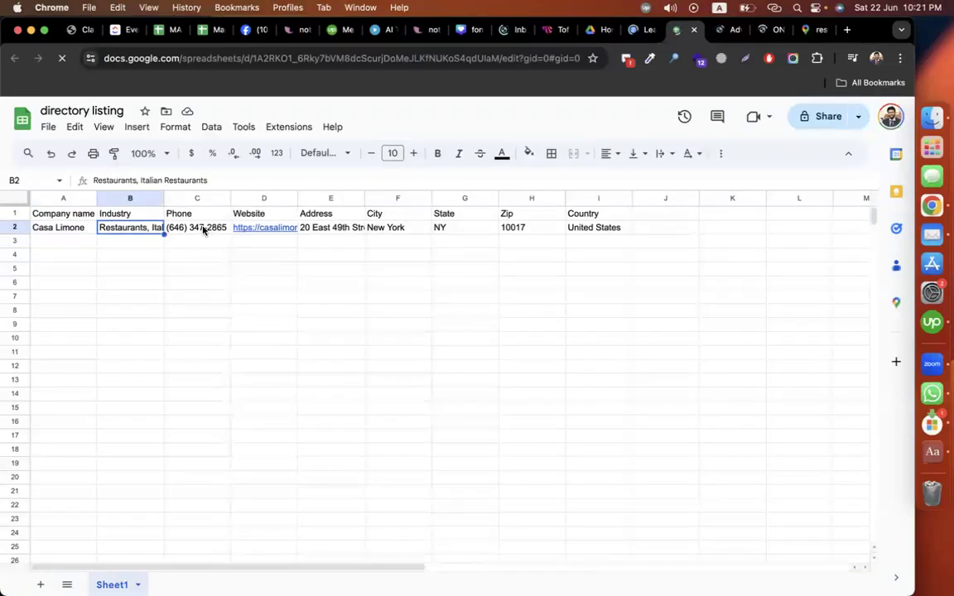
{"action": "left_click", "coordinate": [190, 227]}
{"action": "left_click", "coordinate": [723, 274]}
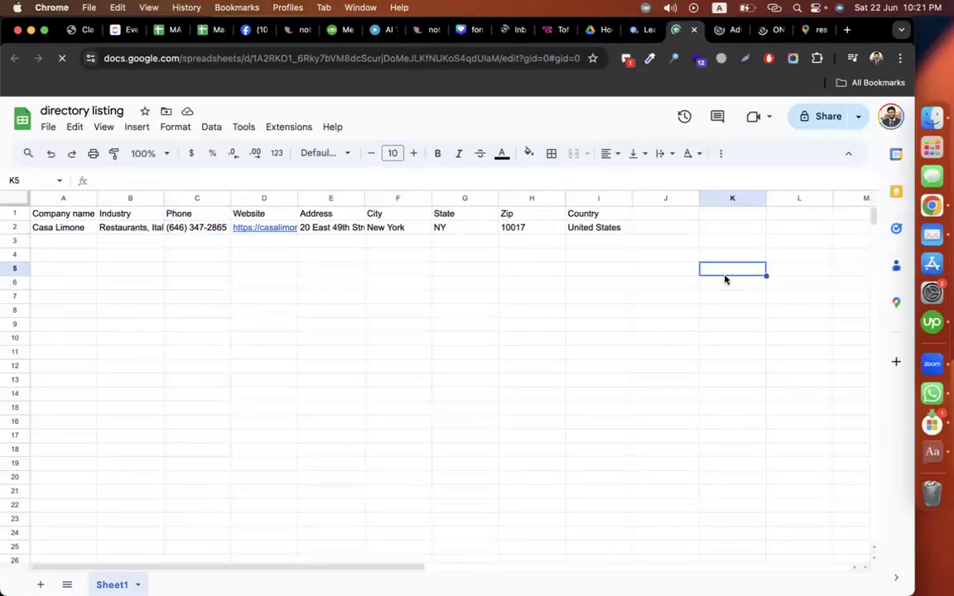
{"action": "left_click", "coordinate": [634, 32]}
{"action": "scroll", "coordinate": [306, 423], "scroll_direction": "up", "scroll_amount": 1}
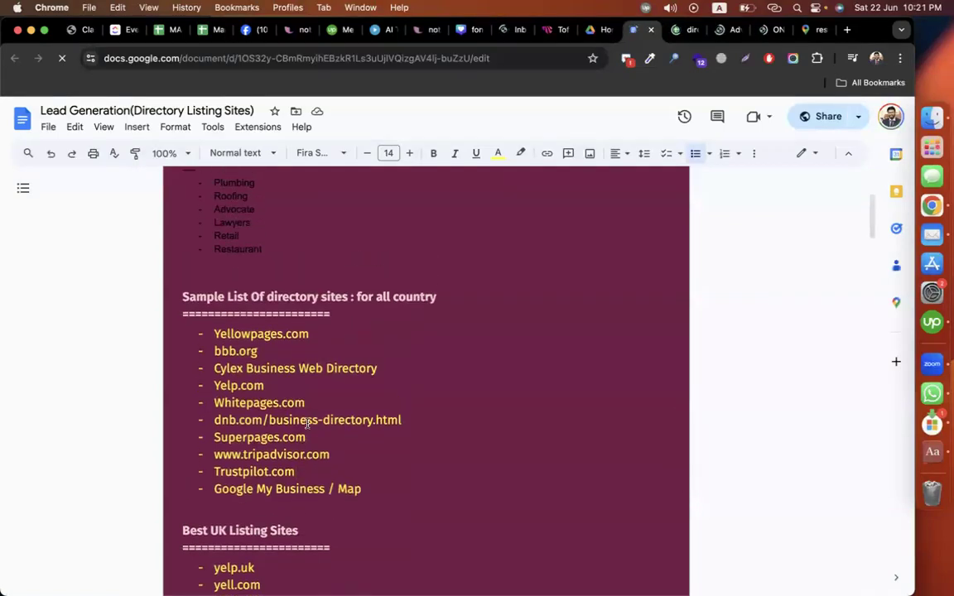
Step: Look through the reference doc's directory site lists, selecting Yellowpages.com, Tripadvisor and Superpages entries
{"action": "left_click_drag", "start_coordinate": [228, 334], "coordinate": [377, 333]}
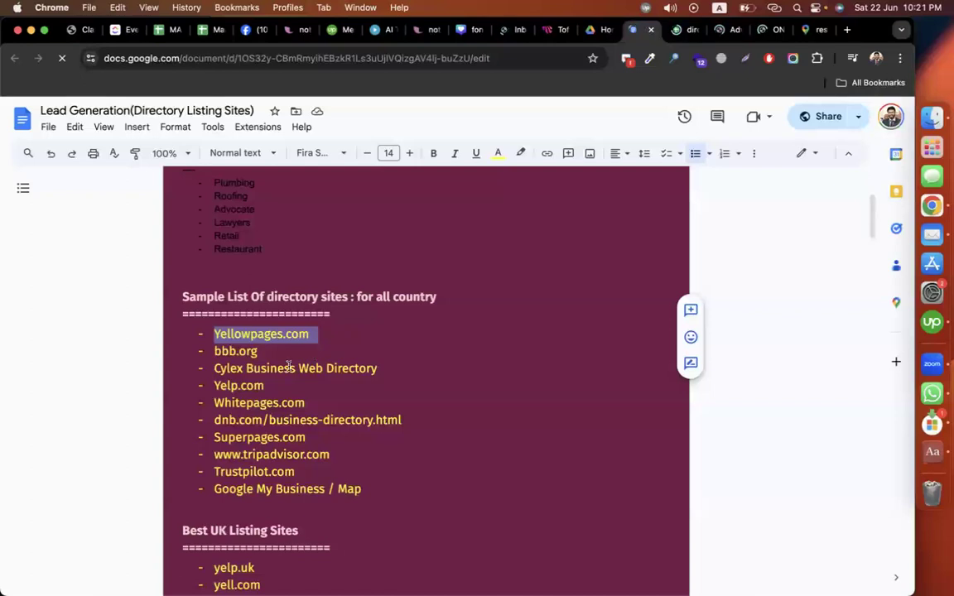
{"action": "scroll", "coordinate": [289, 365], "scroll_direction": "down", "scroll_amount": 10}
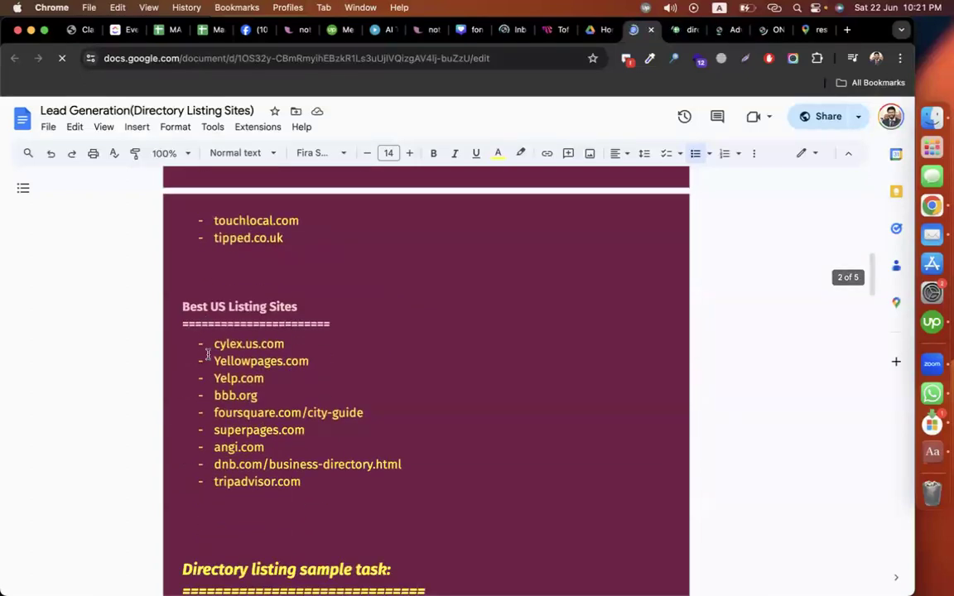
{"action": "left_click_drag", "start_coordinate": [320, 484], "coordinate": [194, 342]}
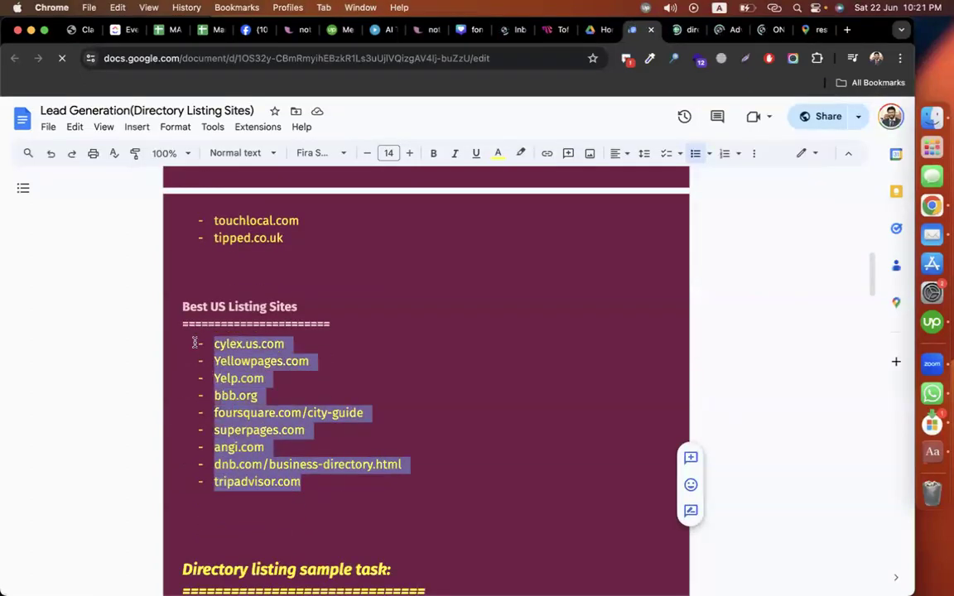
{"action": "scroll", "coordinate": [323, 332], "scroll_direction": "up", "scroll_amount": 5}
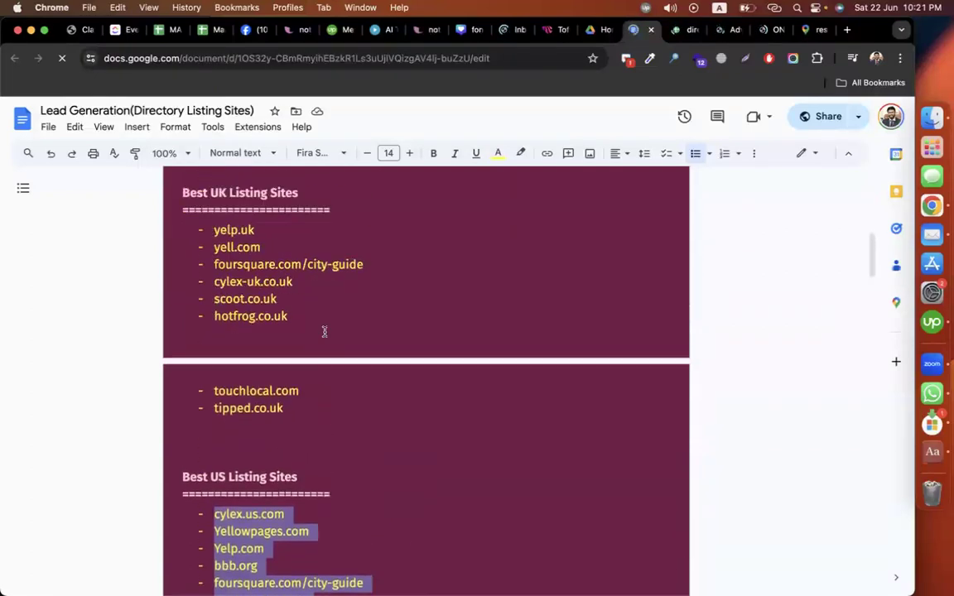
{"action": "left_click_drag", "start_coordinate": [304, 492], "coordinate": [174, 279]}
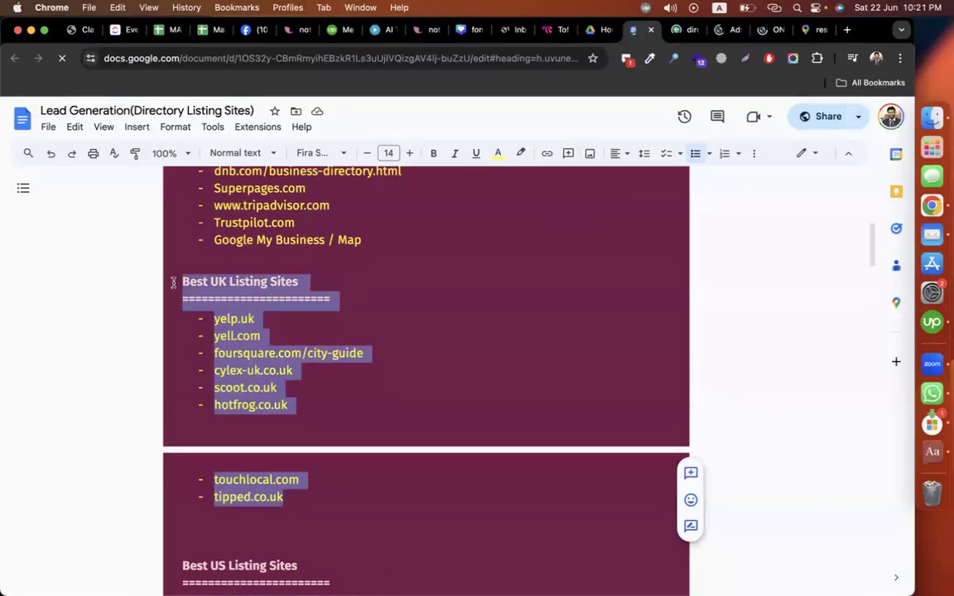
{"action": "scroll", "coordinate": [283, 342], "scroll_direction": "up", "scroll_amount": 4}
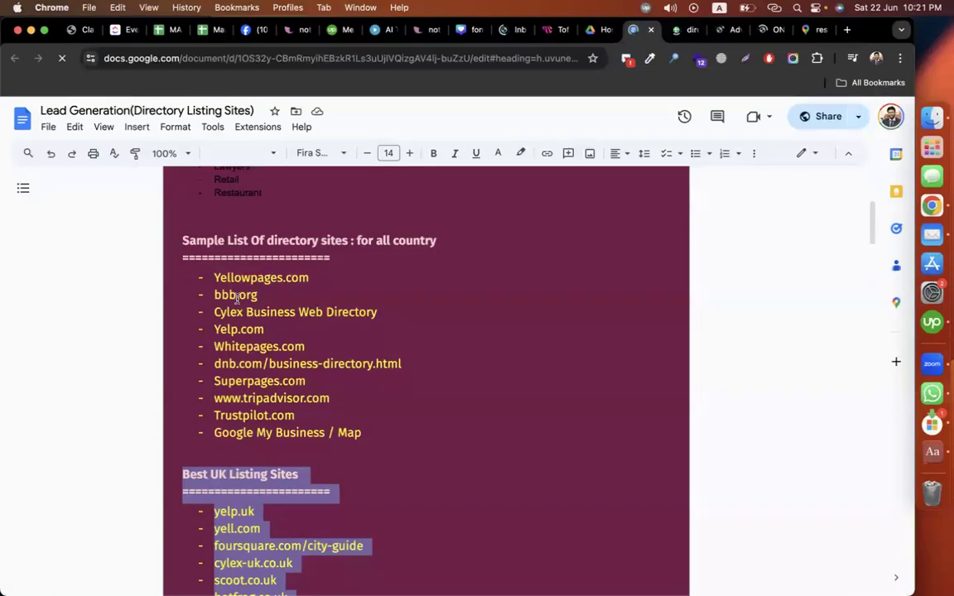
{"action": "left_click_drag", "start_coordinate": [211, 277], "coordinate": [401, 430]}
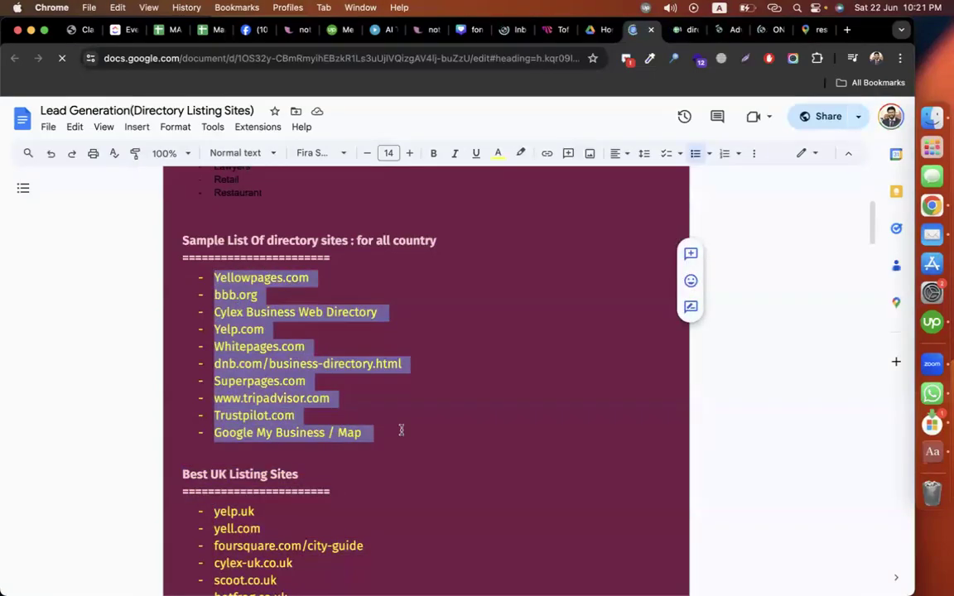
{"action": "left_click", "coordinate": [401, 430]}
{"action": "left_click_drag", "start_coordinate": [333, 398], "coordinate": [194, 398]}
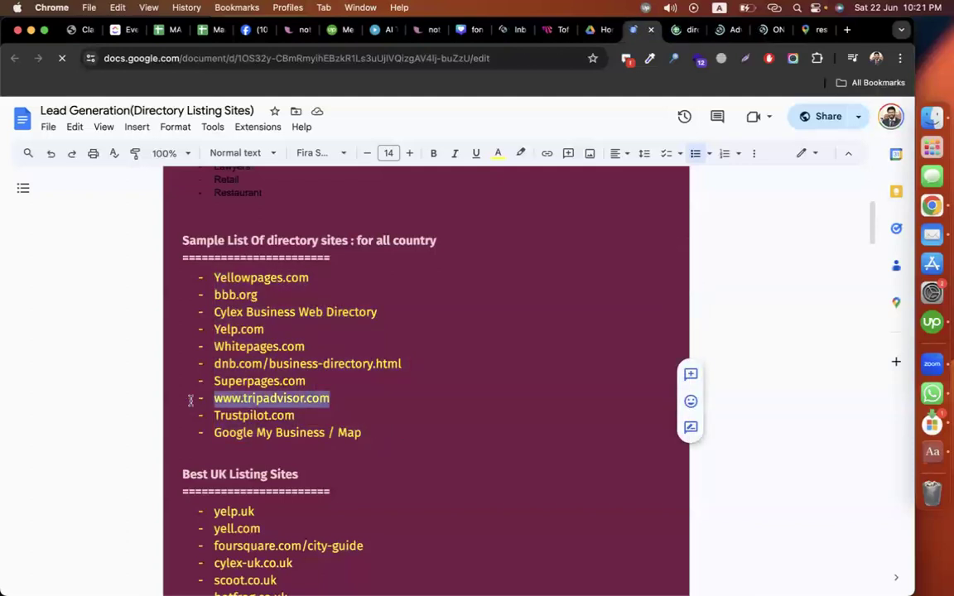
{"action": "left_click_drag", "start_coordinate": [308, 381], "coordinate": [170, 382]}
Step: Copy dnb.com/business-directory.html and load it in a new browser tab
{"action": "left_click_drag", "start_coordinate": [263, 363], "coordinate": [402, 364]}
{"action": "left_click", "coordinate": [209, 364]}
{"action": "key", "text": "super+c"}
{"action": "key", "text": "super+t"}
{"action": "key", "text": "super+v"}
{"action": "key", "text": "Return"}
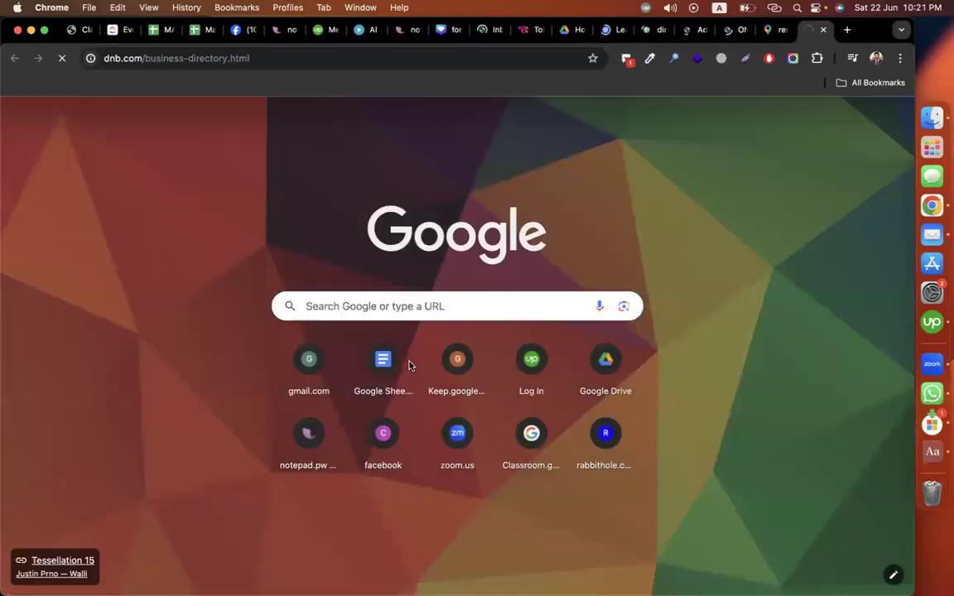
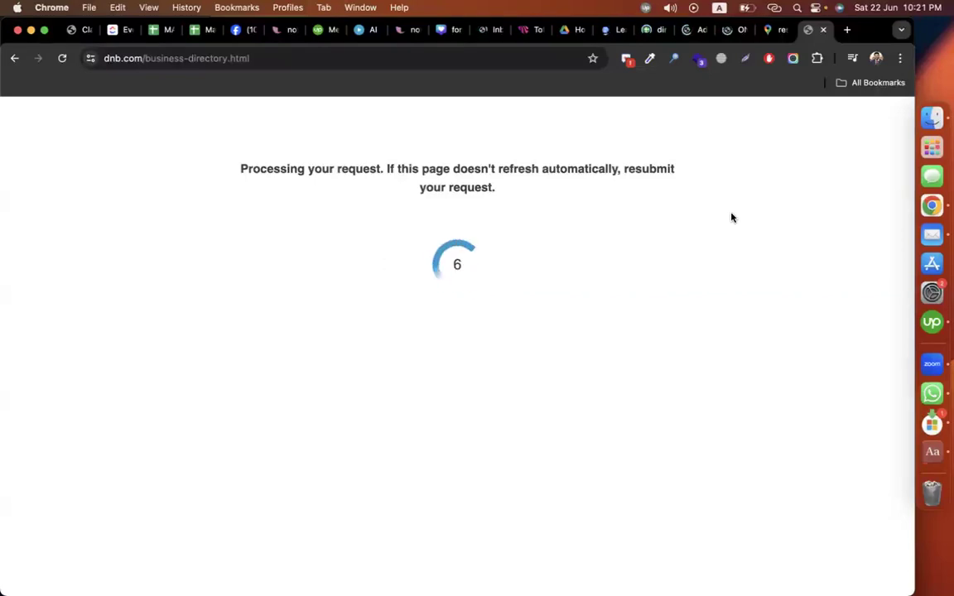
Step: Dismiss the Browsec panel and search the Dun & Bradstreet Business Directory for 'advocate'
{"action": "left_click", "coordinate": [721, 58]}
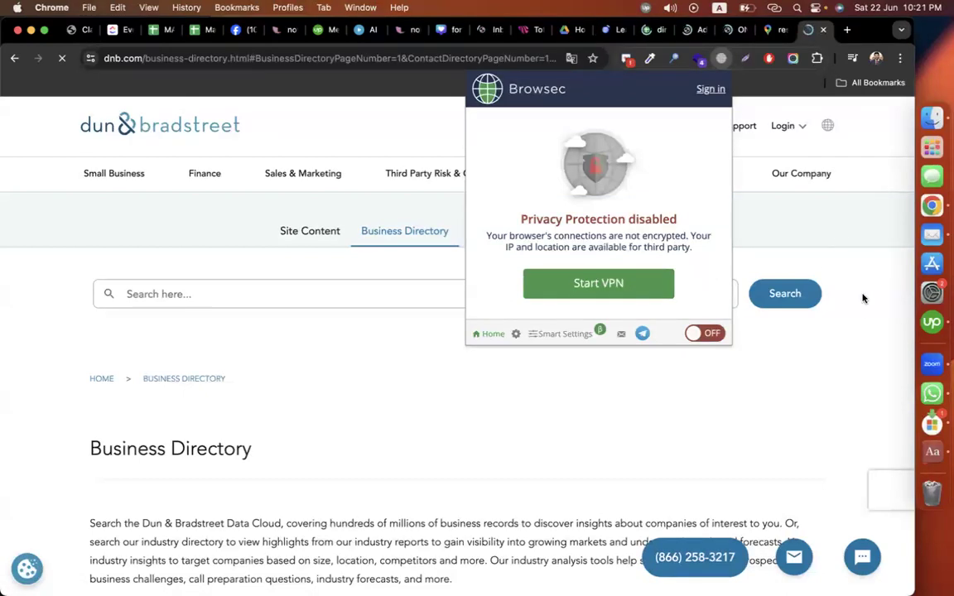
{"action": "left_click", "coordinate": [868, 329]}
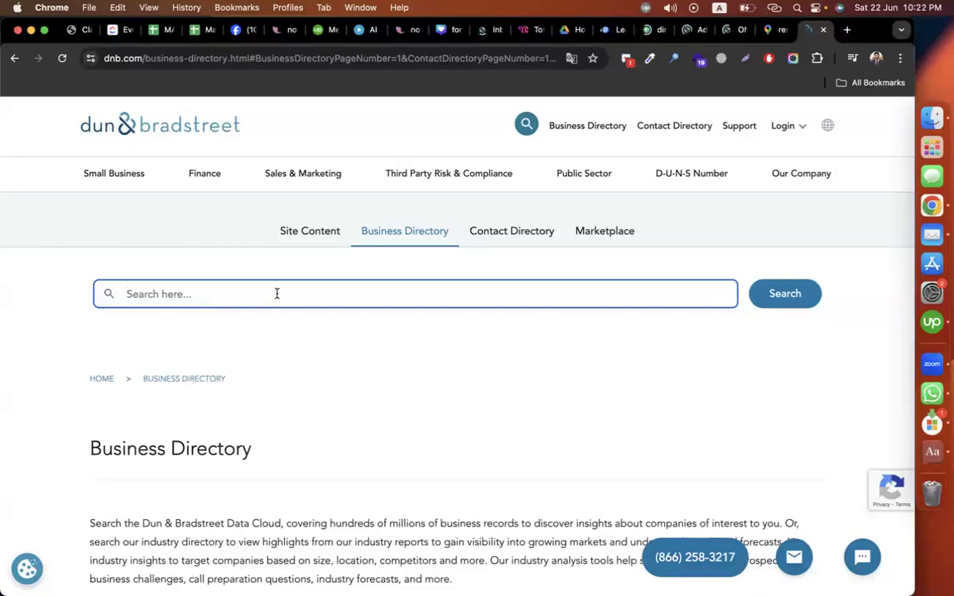
{"action": "type", "text": "ad"}
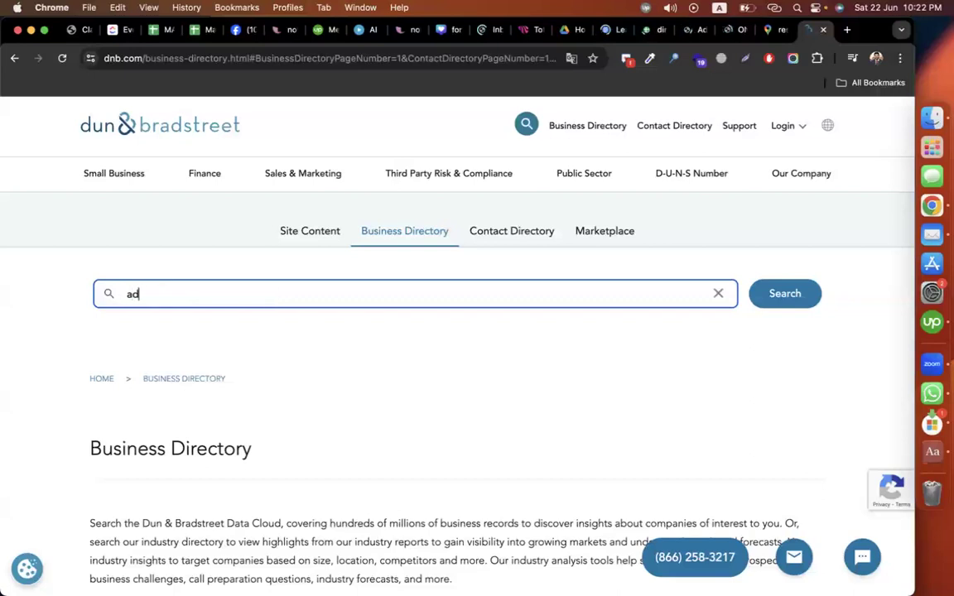
{"action": "type", "text": "vocate"}
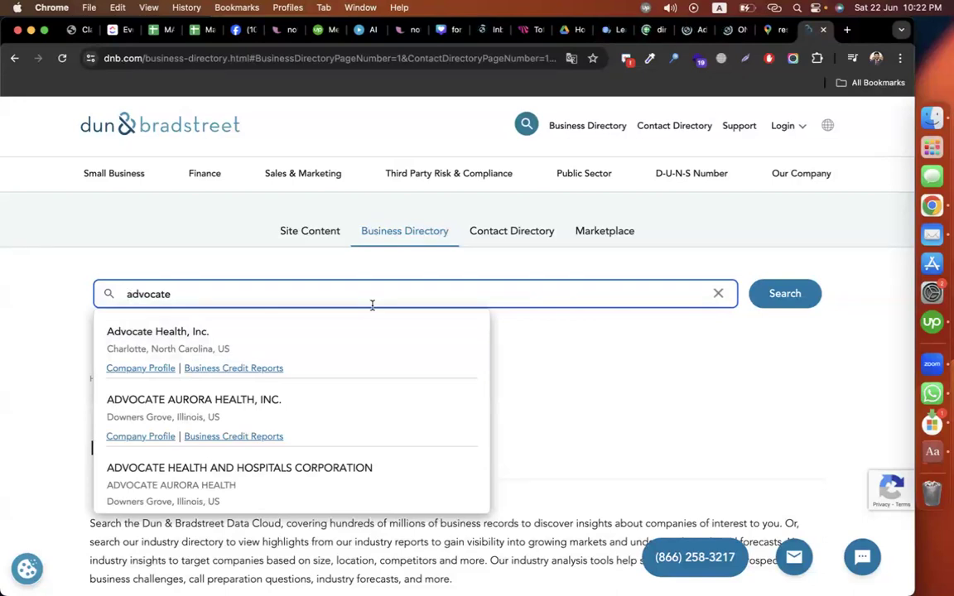
{"action": "scroll", "coordinate": [196, 468], "scroll_direction": "down", "scroll_amount": 5}
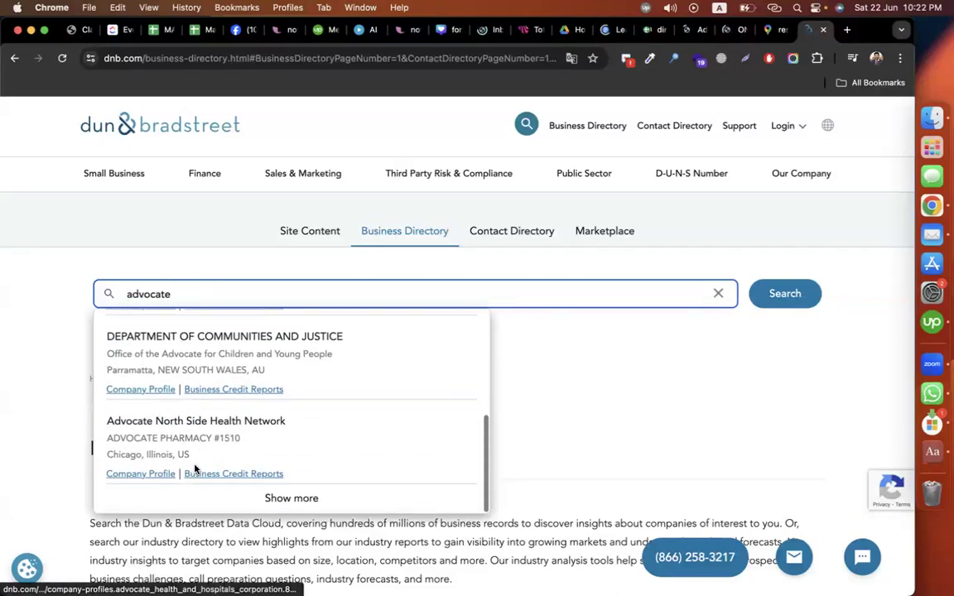
{"action": "left_click", "coordinate": [805, 297]}
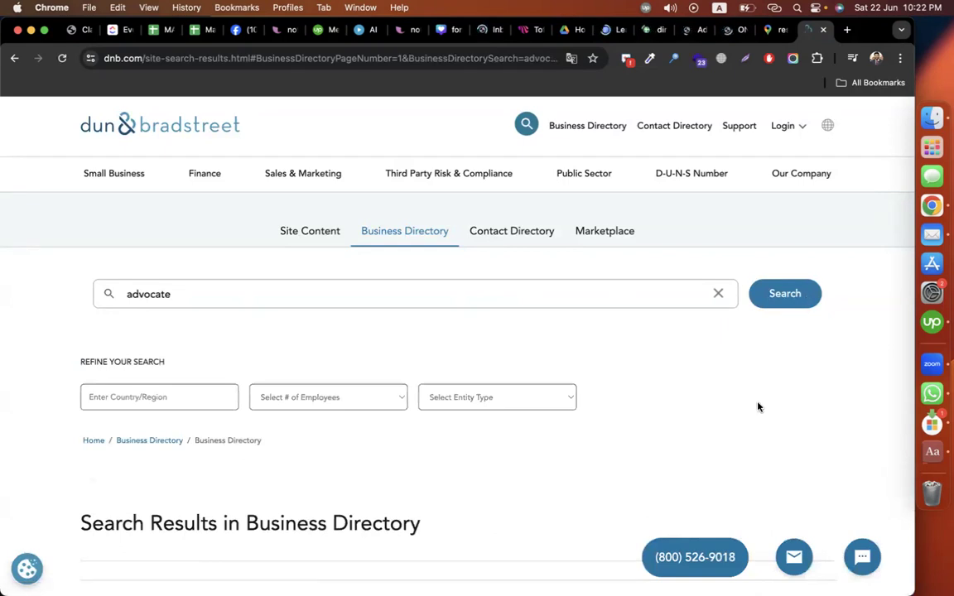
{"action": "scroll", "coordinate": [757, 406], "scroll_direction": "down", "scroll_amount": 2}
Step: Try New York and then California in the Country/Region filter, then clear it
{"action": "left_click", "coordinate": [158, 300]}
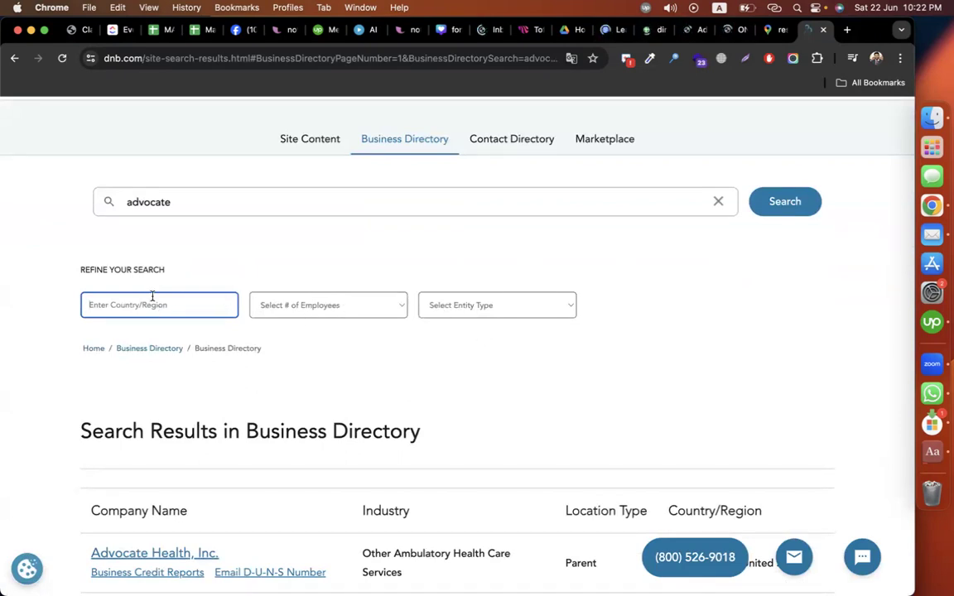
{"action": "type", "text": "new"}
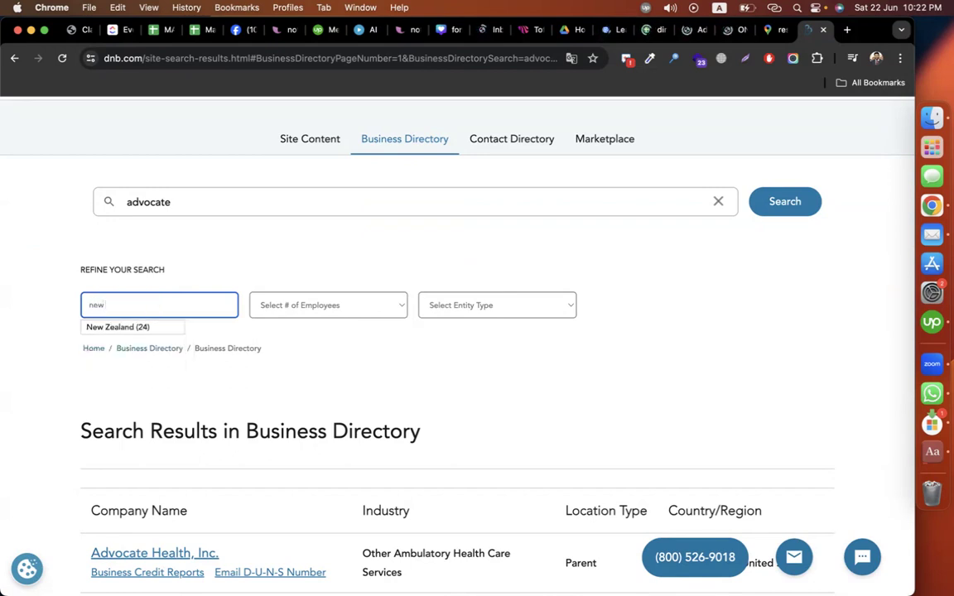
{"action": "type", "text": " yor"}
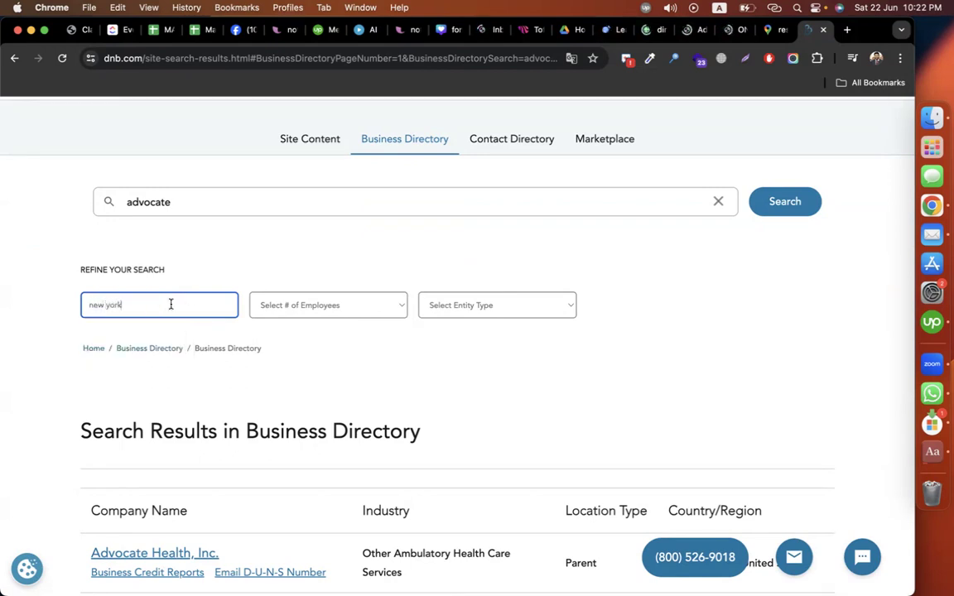
{"action": "type", "text": "k"}
{"action": "key", "text": "ctrl+a"}
{"action": "type", "text": "calif"}
{"action": "scroll", "coordinate": [678, 317], "scroll_direction": "down", "scroll_amount": 2}
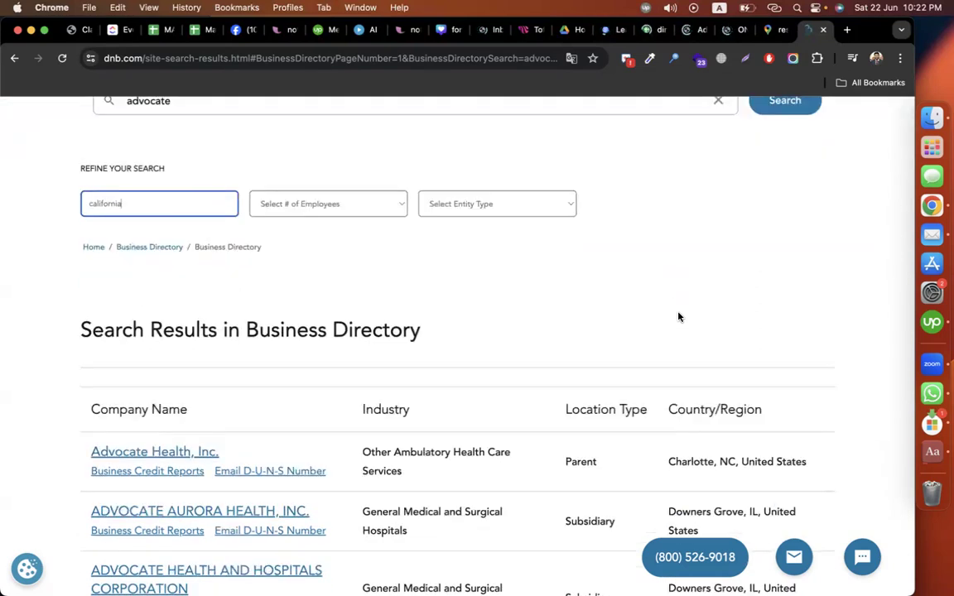
{"action": "scroll", "coordinate": [678, 316], "scroll_direction": "up", "scroll_amount": 1}
{"action": "scroll", "coordinate": [678, 316], "scroll_direction": "up", "scroll_amount": 2}
{"action": "double_click", "coordinate": [144, 336]}
{"action": "key", "text": "BackSpace"}
Step: Filter the results to United States (4646) and open the Advocate Health, Inc. profile
{"action": "type", "text": "united"}
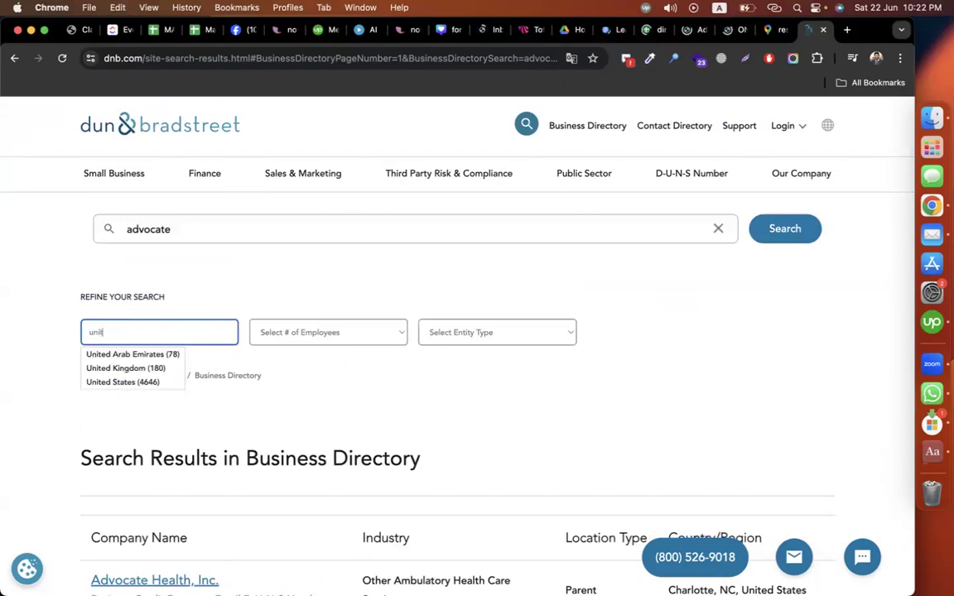
{"action": "left_click", "coordinate": [133, 384]}
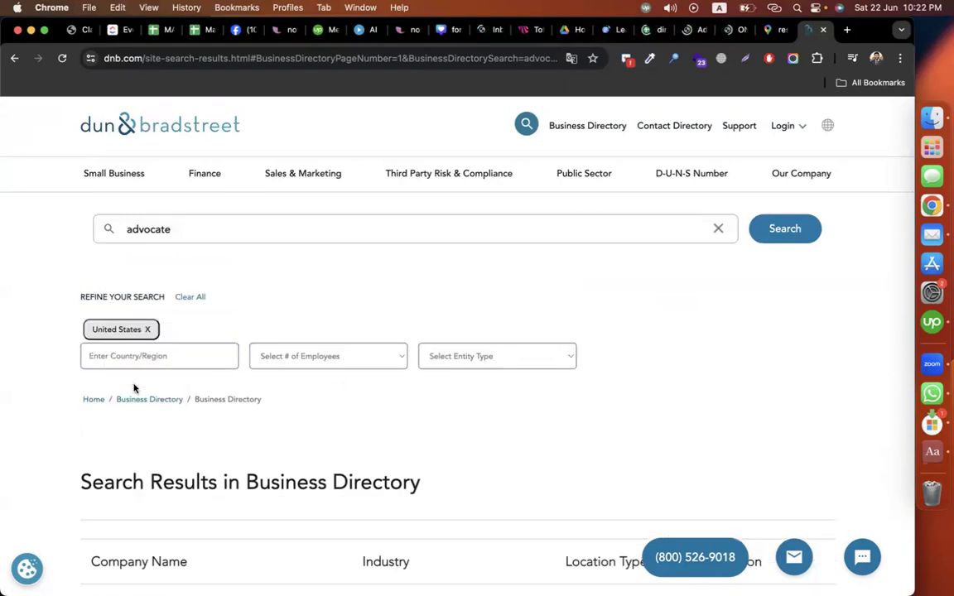
{"action": "scroll", "coordinate": [726, 355], "scroll_direction": "down", "scroll_amount": 10}
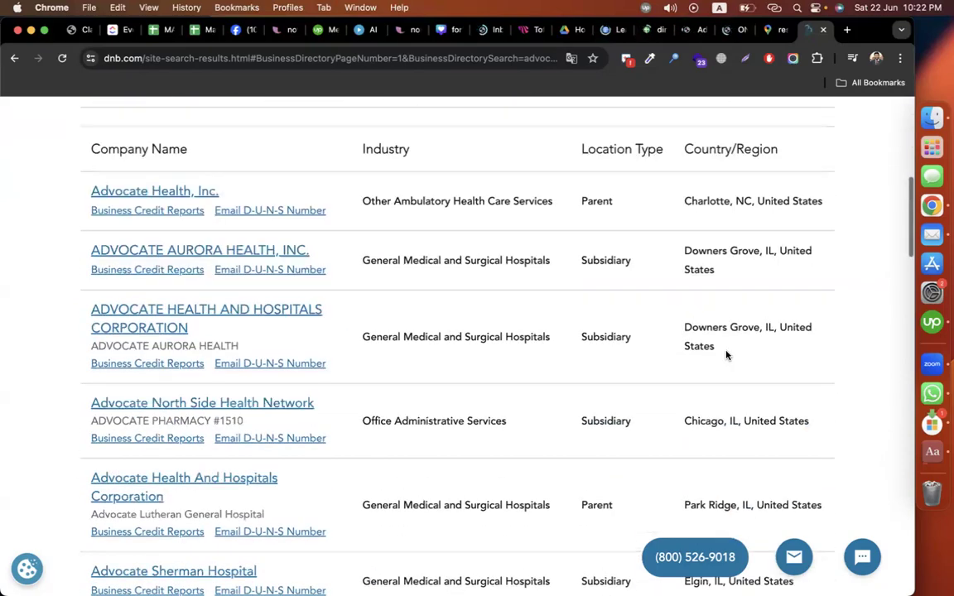
{"action": "scroll", "coordinate": [726, 355], "scroll_direction": "down", "scroll_amount": 10}
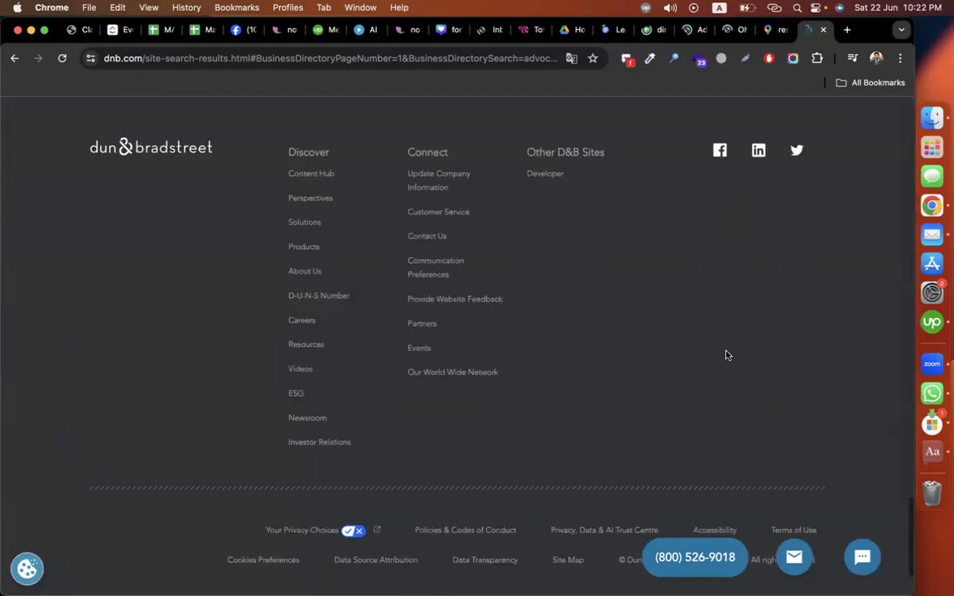
{"action": "scroll", "coordinate": [726, 356], "scroll_direction": "up", "scroll_amount": 10}
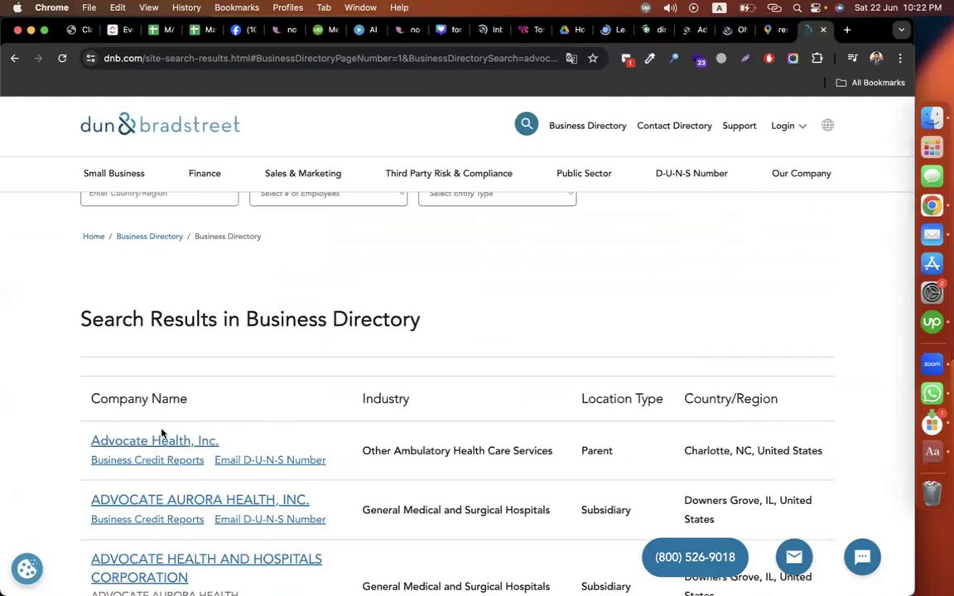
{"action": "left_click", "coordinate": [144, 442]}
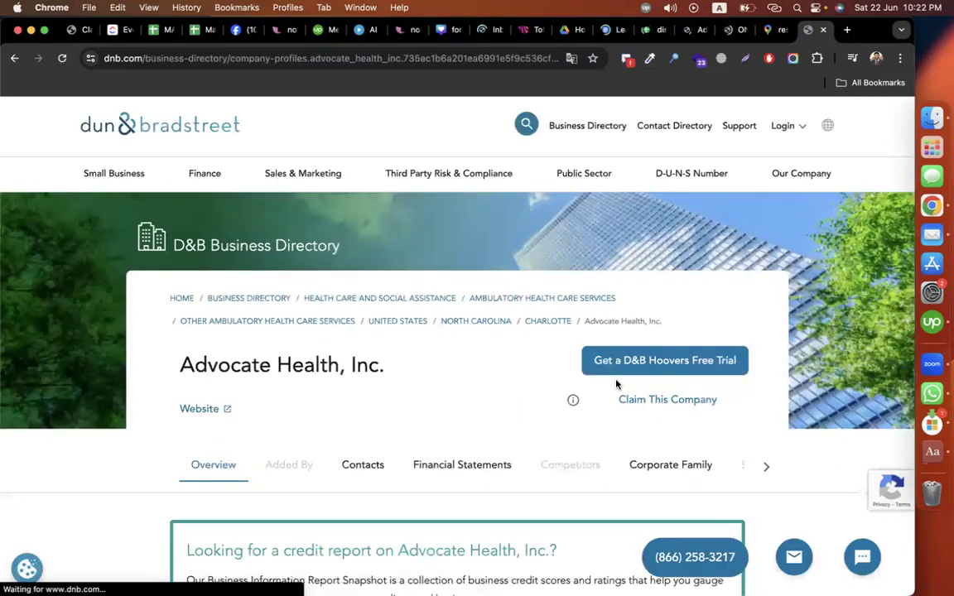
Step: Check the Advocate Health, Inc. Contacts section and select the company name on its profile
{"action": "scroll", "coordinate": [554, 373], "scroll_direction": "down", "scroll_amount": 2}
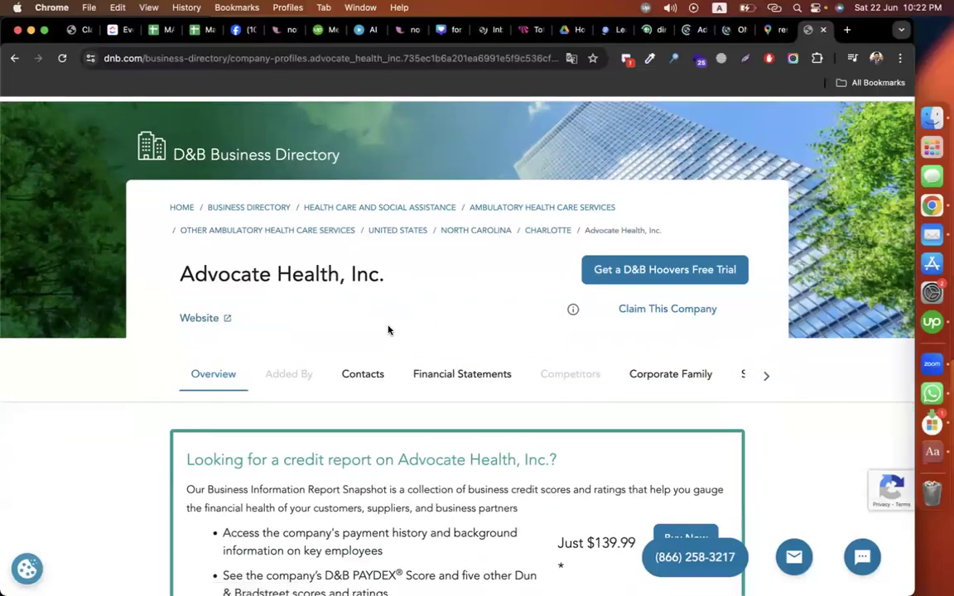
{"action": "scroll", "coordinate": [388, 328], "scroll_direction": "down", "scroll_amount": 1}
{"action": "scroll", "coordinate": [551, 443], "scroll_direction": "down", "scroll_amount": 2}
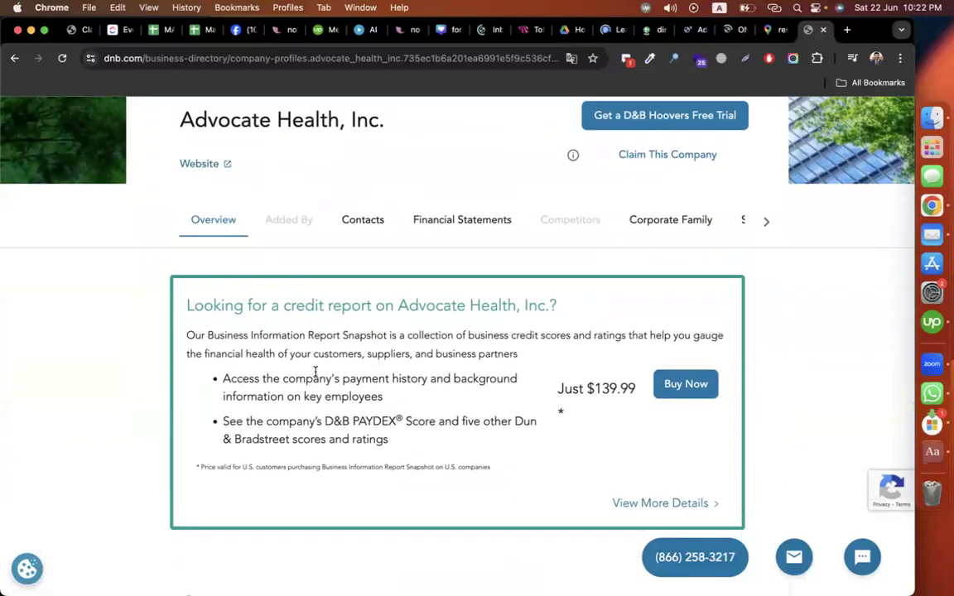
{"action": "scroll", "coordinate": [351, 354], "scroll_direction": "up", "scroll_amount": 2}
{"action": "left_click", "coordinate": [362, 338]}
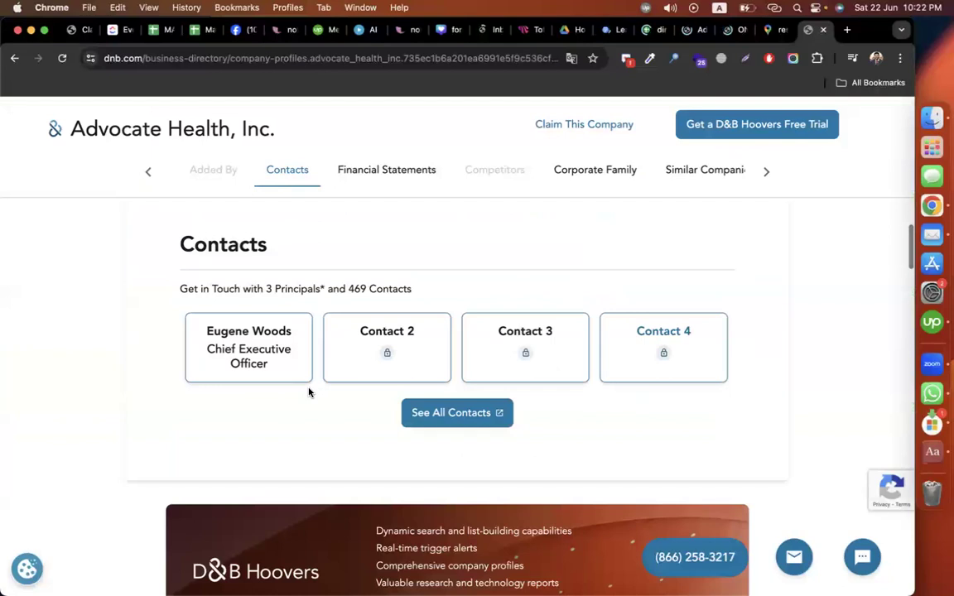
{"action": "scroll", "coordinate": [795, 343], "scroll_direction": "up", "scroll_amount": 2}
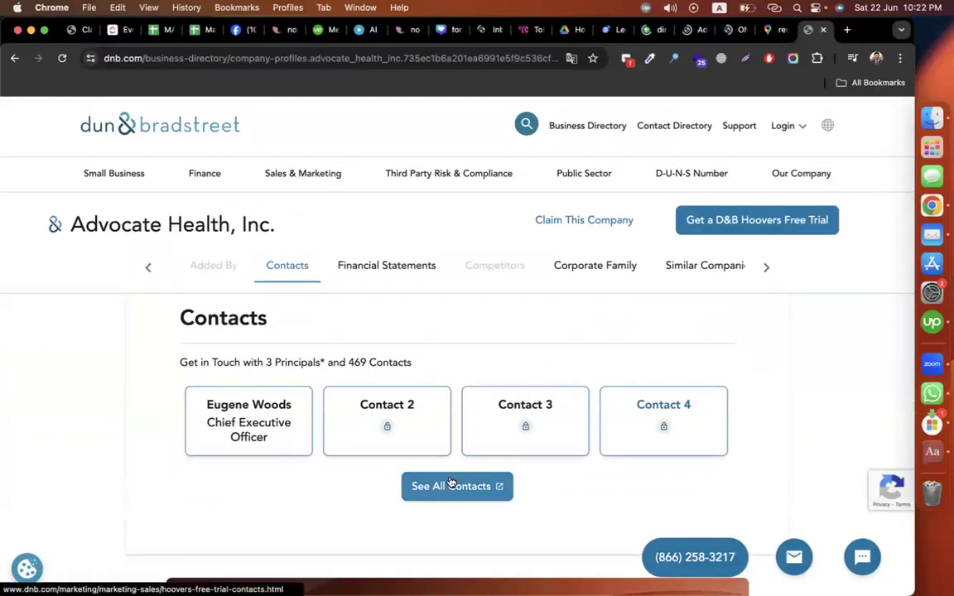
{"action": "scroll", "coordinate": [449, 483], "scroll_direction": "up", "scroll_amount": 10}
{"action": "scroll", "coordinate": [450, 482], "scroll_direction": "down", "scroll_amount": 3}
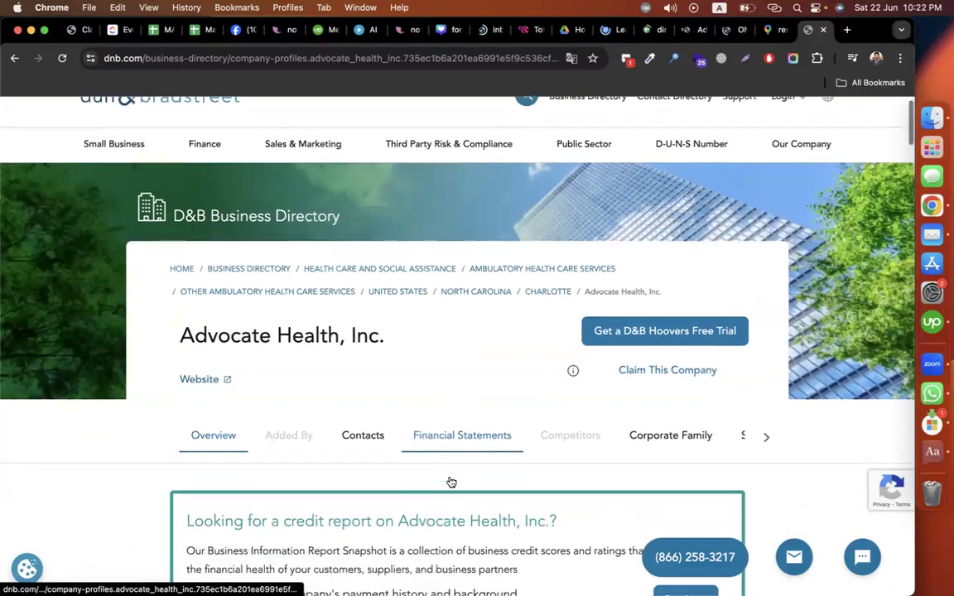
{"action": "scroll", "coordinate": [848, 310], "scroll_direction": "down", "scroll_amount": 2}
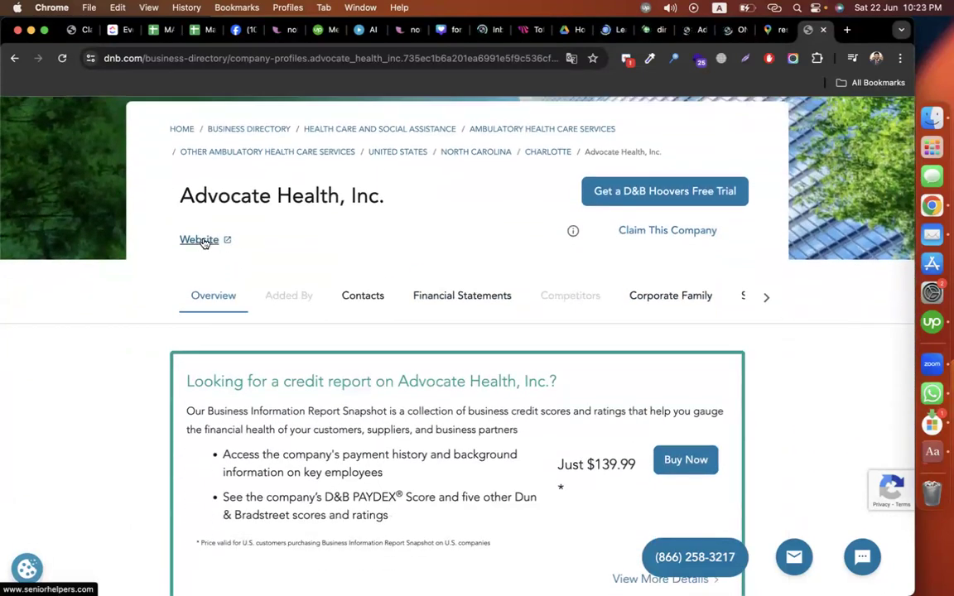
{"action": "left_click_drag", "start_coordinate": [176, 196], "coordinate": [393, 201]}
Step: Google 'Advocate Health, Inc' in a new tab, dropping the trailing period
{"action": "key", "text": "super+c"}
{"action": "key", "text": "super+t"}
{"action": "key", "text": "super+v"}
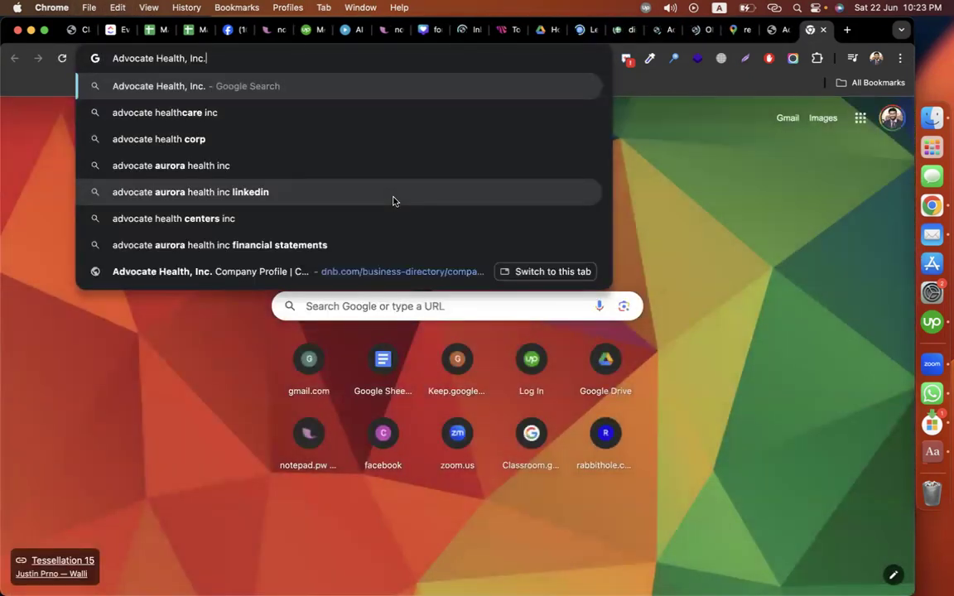
{"action": "key", "text": "Return"}
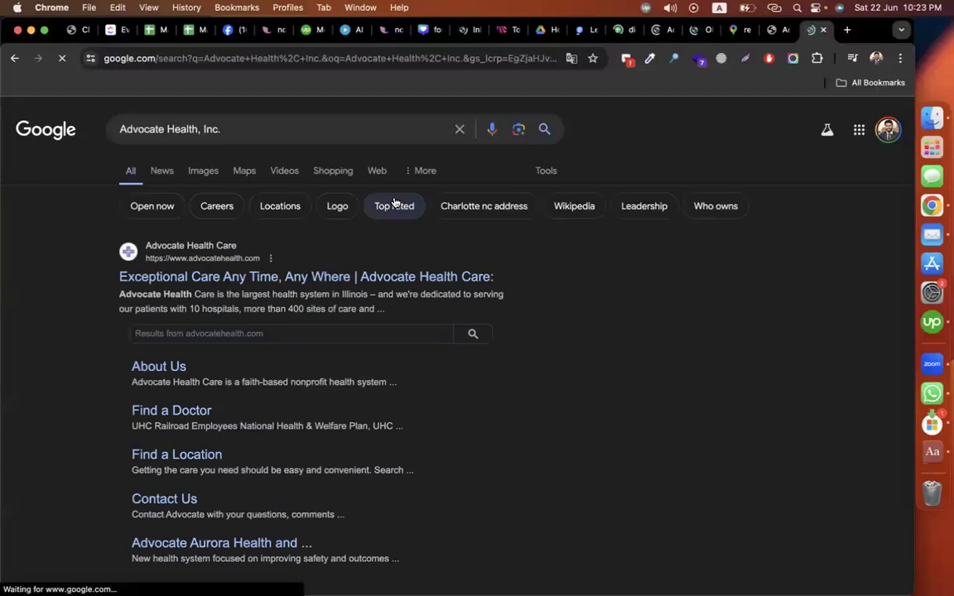
{"action": "left_click", "coordinate": [245, 125]}
{"action": "key", "text": "BackSpace"}
{"action": "key", "text": "Return"}
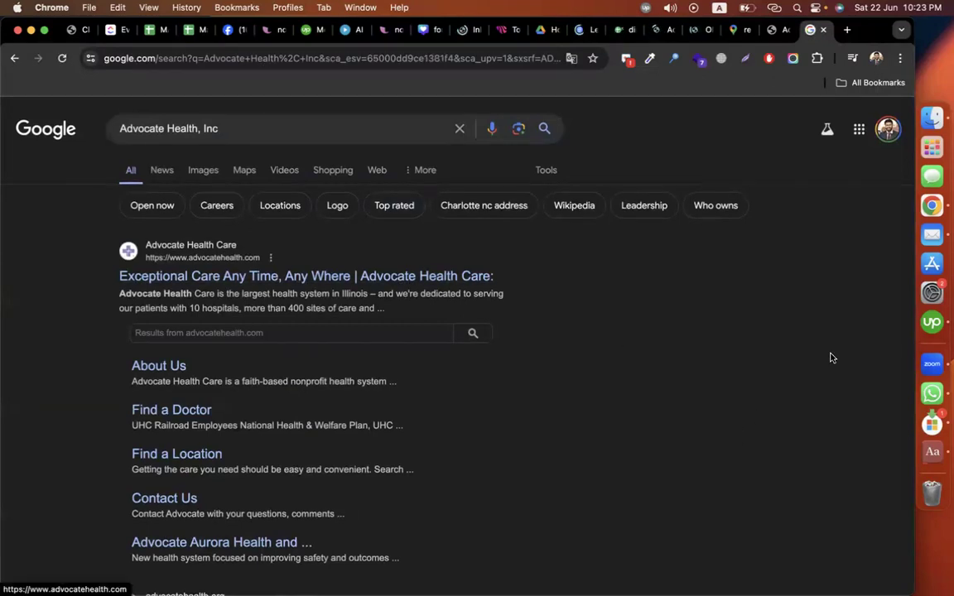
{"action": "scroll", "coordinate": [683, 278], "scroll_direction": "down", "scroll_amount": 4}
{"action": "scroll", "coordinate": [733, 428], "scroll_direction": "up", "scroll_amount": 4}
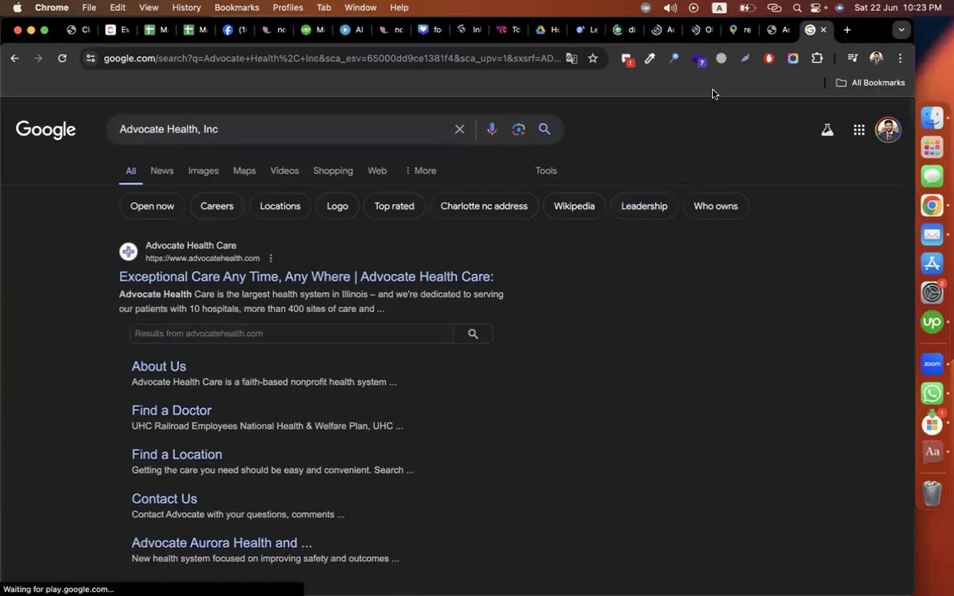
Step: Search Google for Casa Limone from cell A2 and select its street address
{"action": "left_click", "coordinate": [620, 29]}
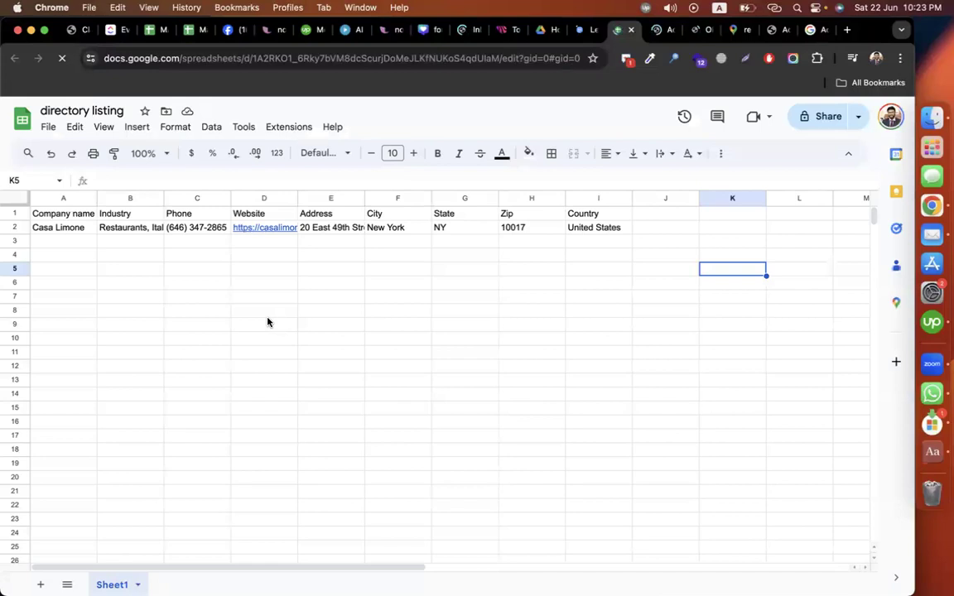
{"action": "left_click", "coordinate": [63, 228]}
{"action": "left_click", "coordinate": [810, 29]}
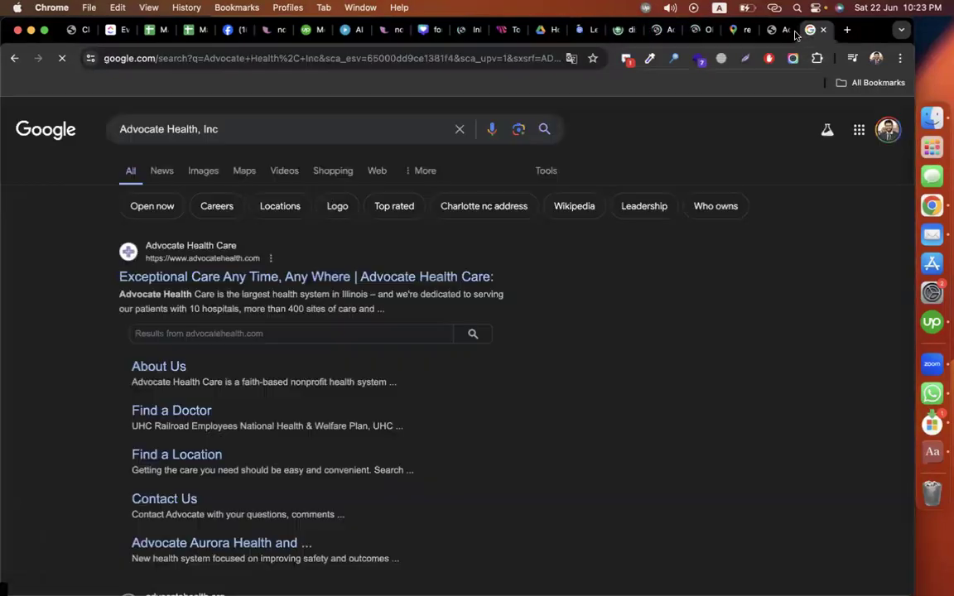
{"action": "left_click", "coordinate": [237, 129]}
{"action": "key", "text": "super+a"}
{"action": "key", "text": "super+v"}
{"action": "key", "text": "Return"}
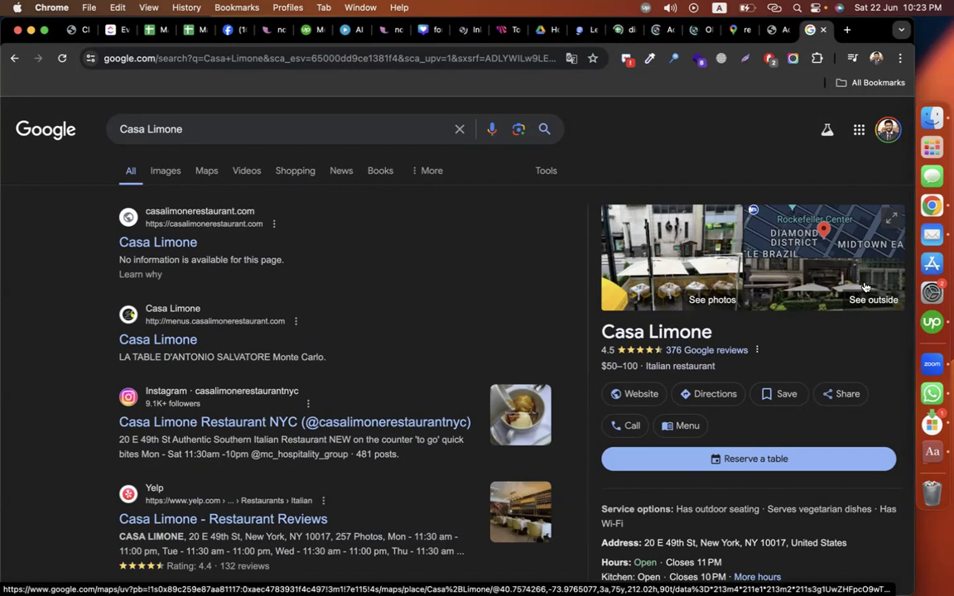
{"action": "scroll", "coordinate": [864, 287], "scroll_direction": "down", "scroll_amount": 3}
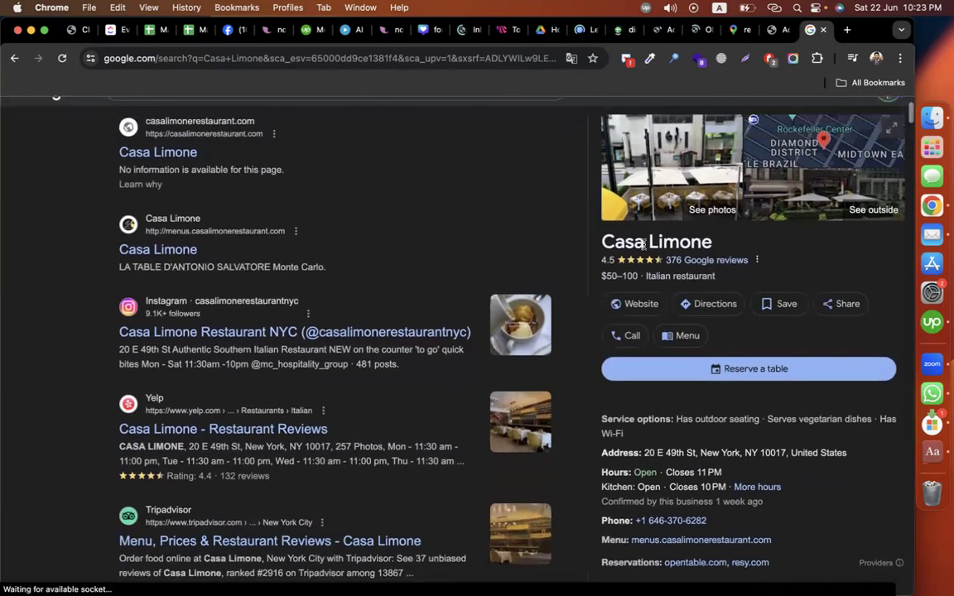
{"action": "scroll", "coordinate": [681, 372], "scroll_direction": "down", "scroll_amount": 3}
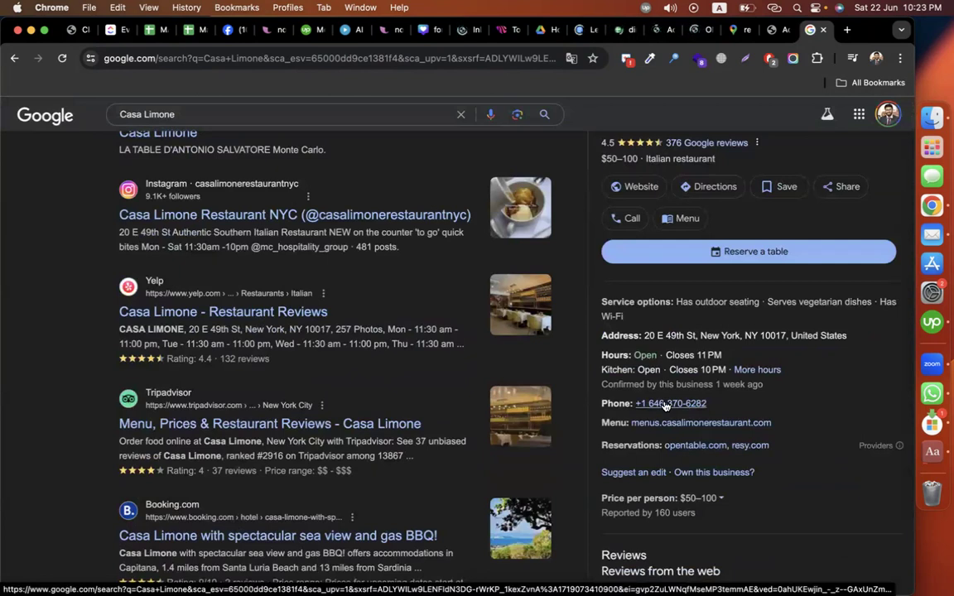
{"action": "left_click_drag", "start_coordinate": [645, 338], "coordinate": [836, 334]}
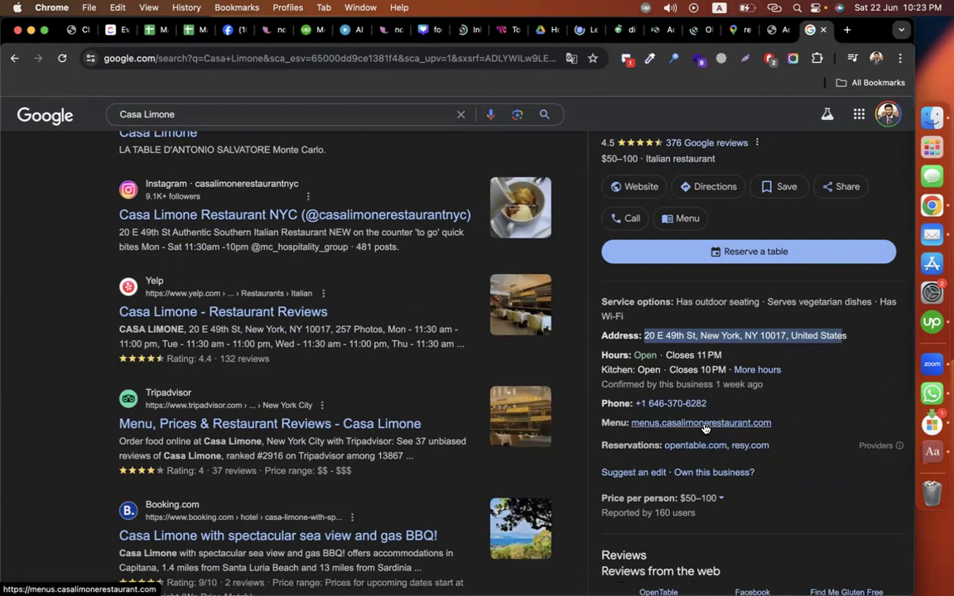
{"action": "scroll", "coordinate": [674, 355], "scroll_direction": "up", "scroll_amount": 5}
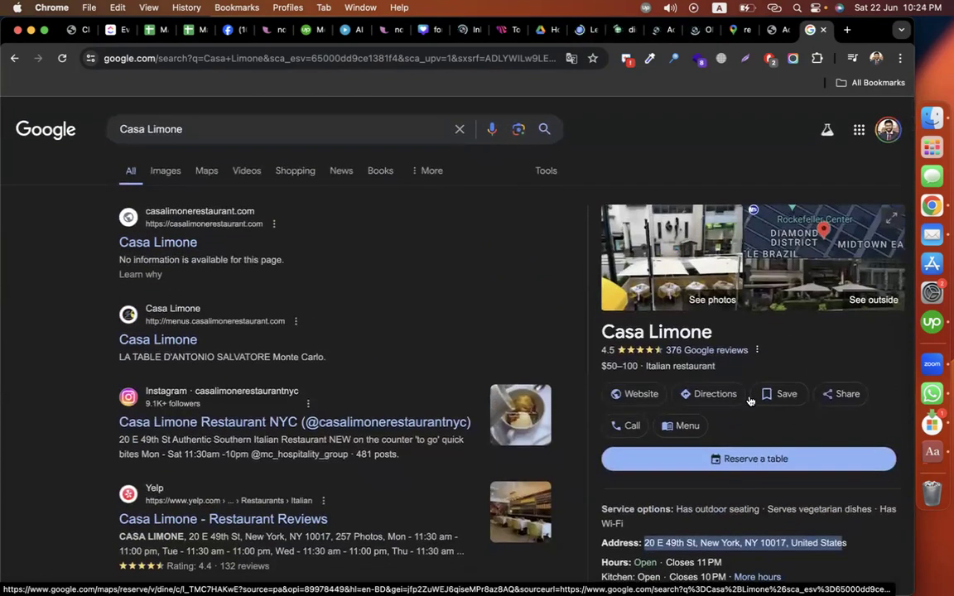
Step: Return to the Advocate Health, Inc. profile on dnb.com
{"action": "left_click", "coordinate": [774, 30]}
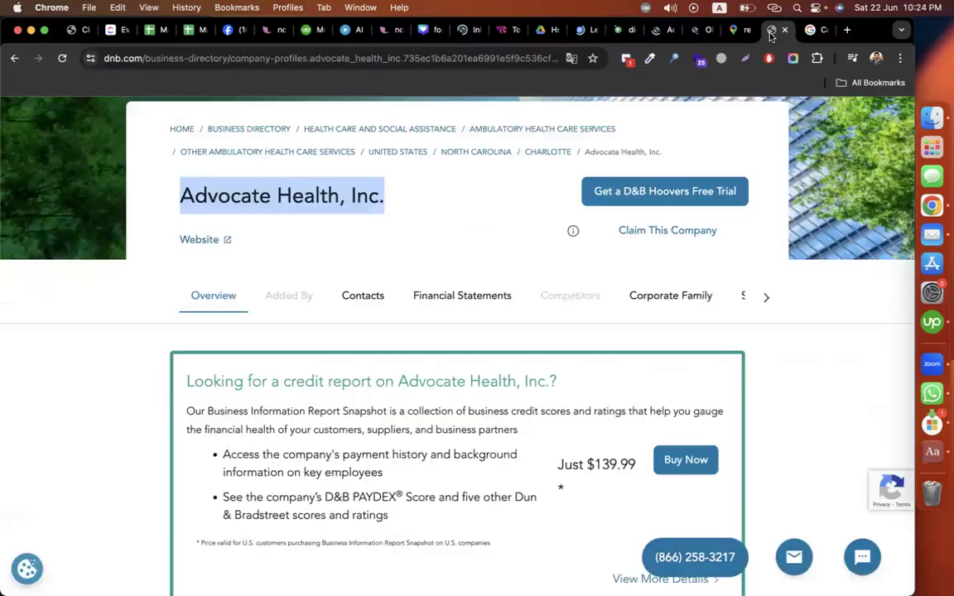
{"action": "left_click", "coordinate": [821, 379]}
{"action": "scroll", "coordinate": [821, 380], "scroll_direction": "down", "scroll_amount": 8}
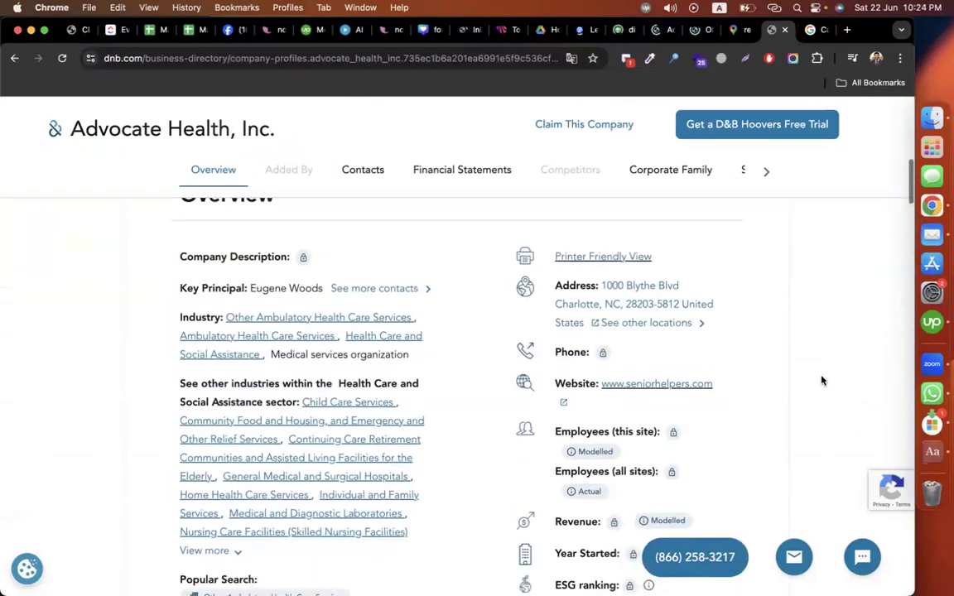
Step: Review the Advocate Health, Inc. overview on dnb.com and the Casa Limone search results
{"action": "scroll", "coordinate": [822, 379], "scroll_direction": "up", "scroll_amount": 4}
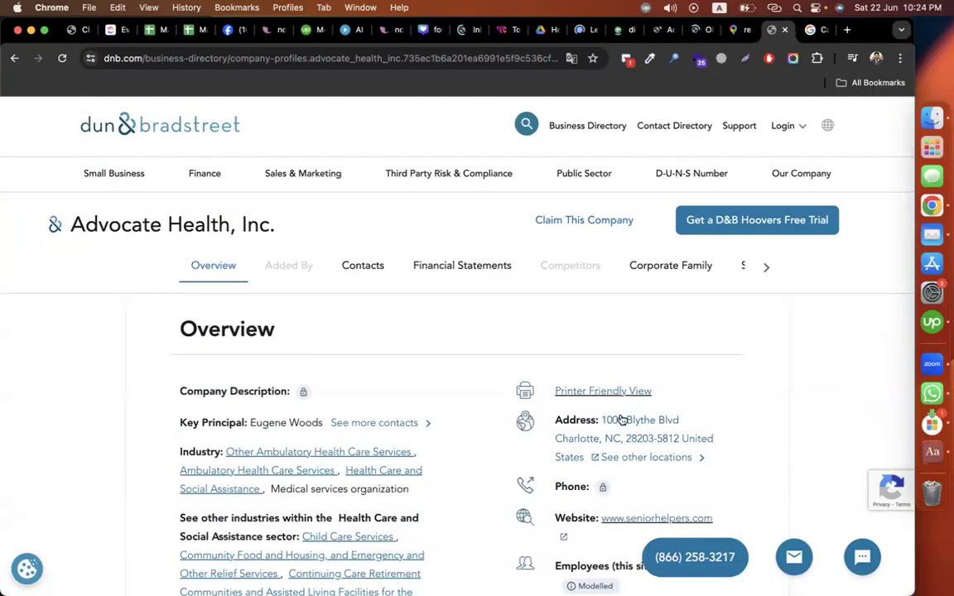
{"action": "scroll", "coordinate": [606, 427], "scroll_direction": "down", "scroll_amount": 2}
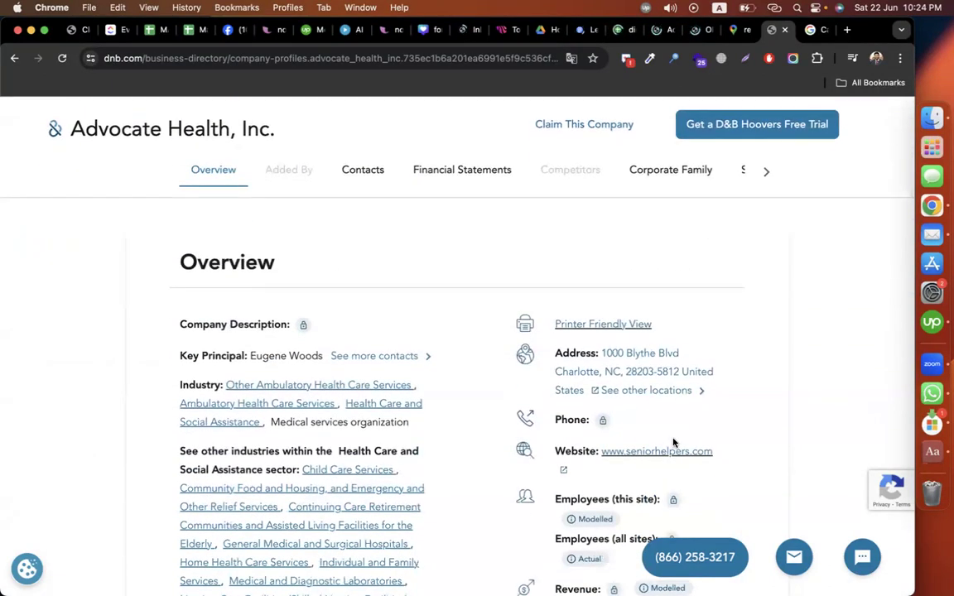
{"action": "scroll", "coordinate": [790, 437], "scroll_direction": "down", "scroll_amount": 3}
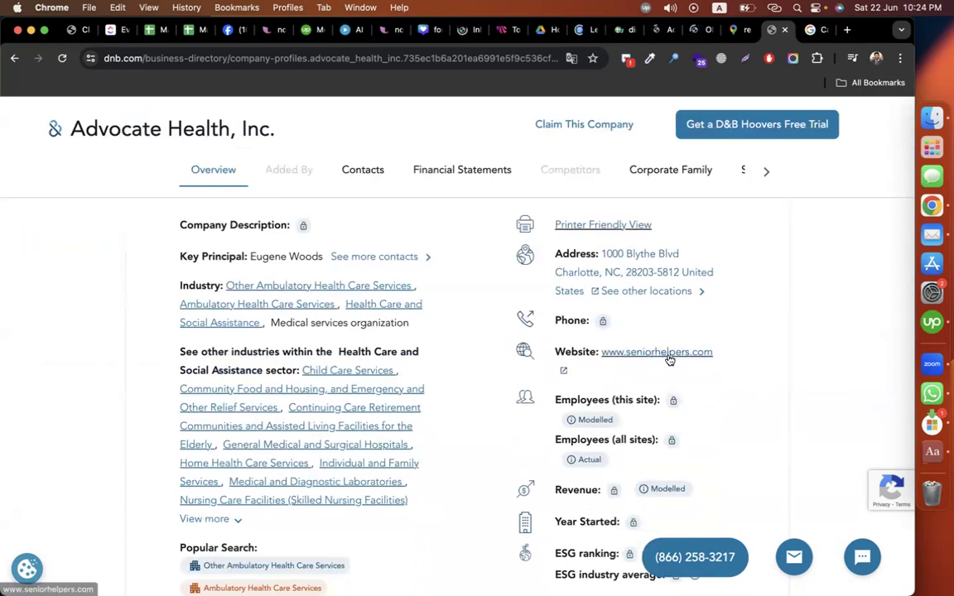
{"action": "scroll", "coordinate": [720, 414], "scroll_direction": "down", "scroll_amount": 3}
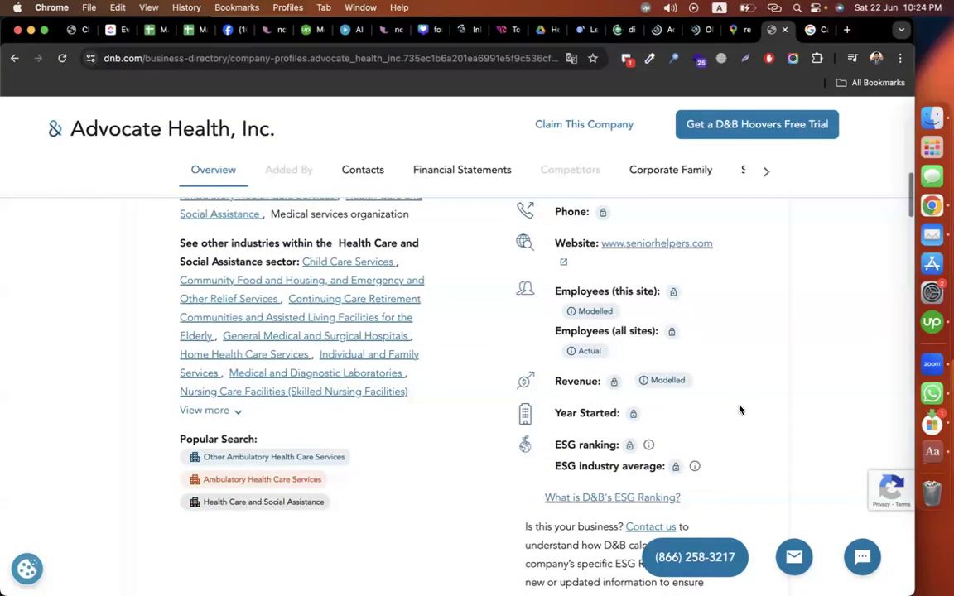
{"action": "scroll", "coordinate": [745, 407], "scroll_direction": "up", "scroll_amount": 5}
{"action": "scroll", "coordinate": [751, 406], "scroll_direction": "up", "scroll_amount": 5}
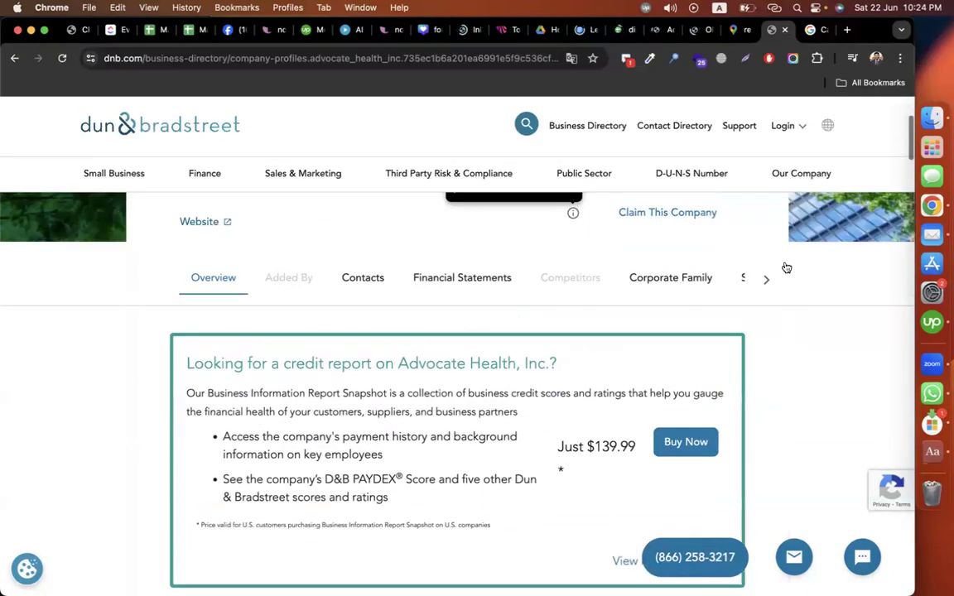
{"action": "left_click", "coordinate": [815, 30]}
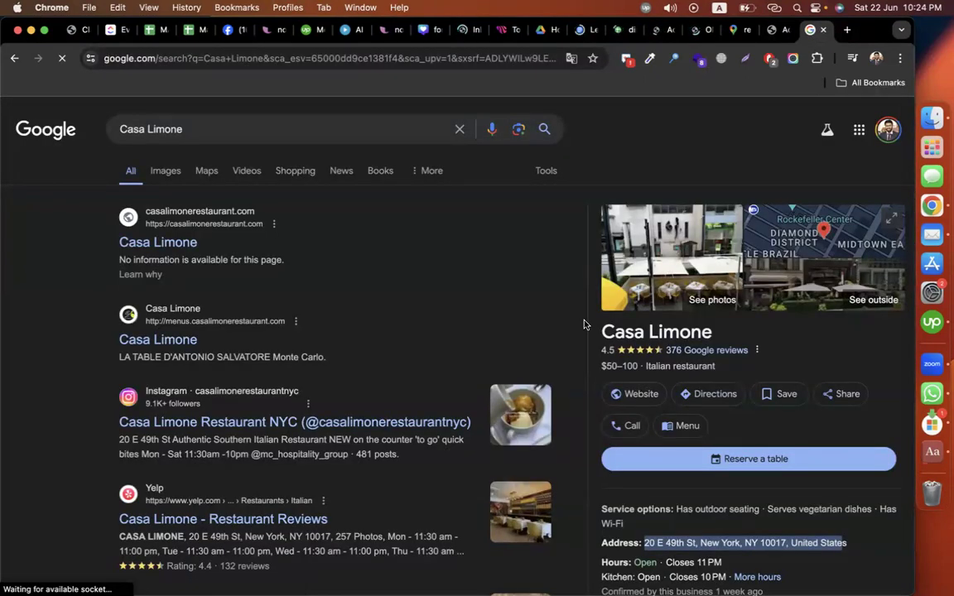
{"action": "scroll", "coordinate": [583, 323], "scroll_direction": "down", "scroll_amount": 2}
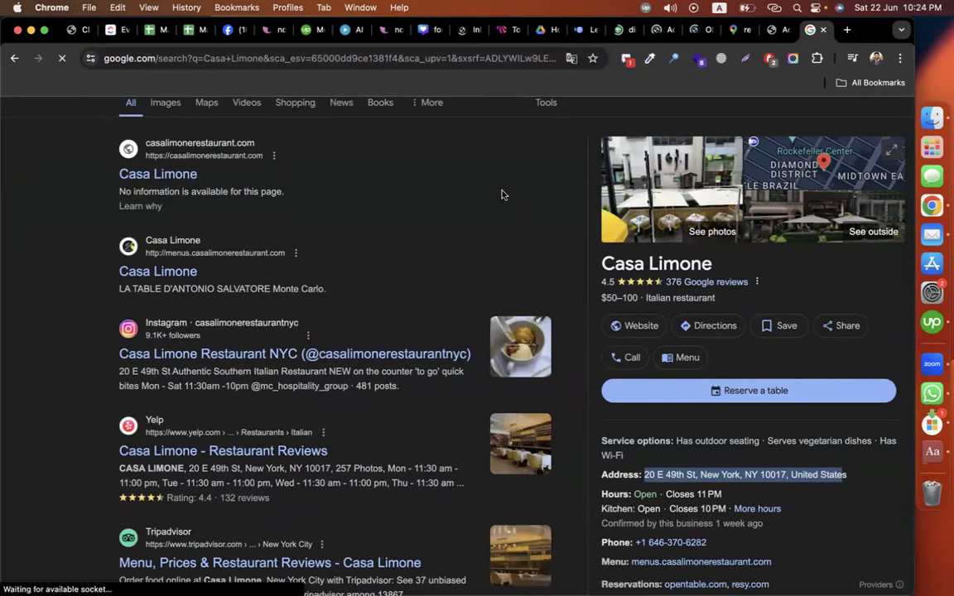
{"action": "scroll", "coordinate": [502, 196], "scroll_direction": "up", "scroll_amount": 2}
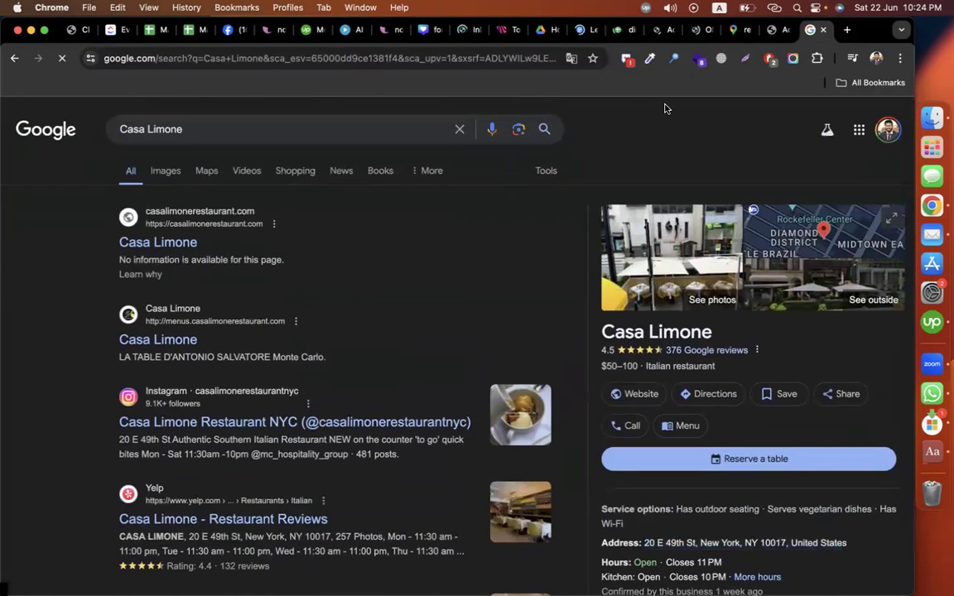
{"action": "left_click", "coordinate": [636, 31]}
Step: Select the casalimonerestaurant.com domain from the website in cell D2
{"action": "left_click", "coordinate": [522, 388]}
{"action": "left_click", "coordinate": [260, 225]}
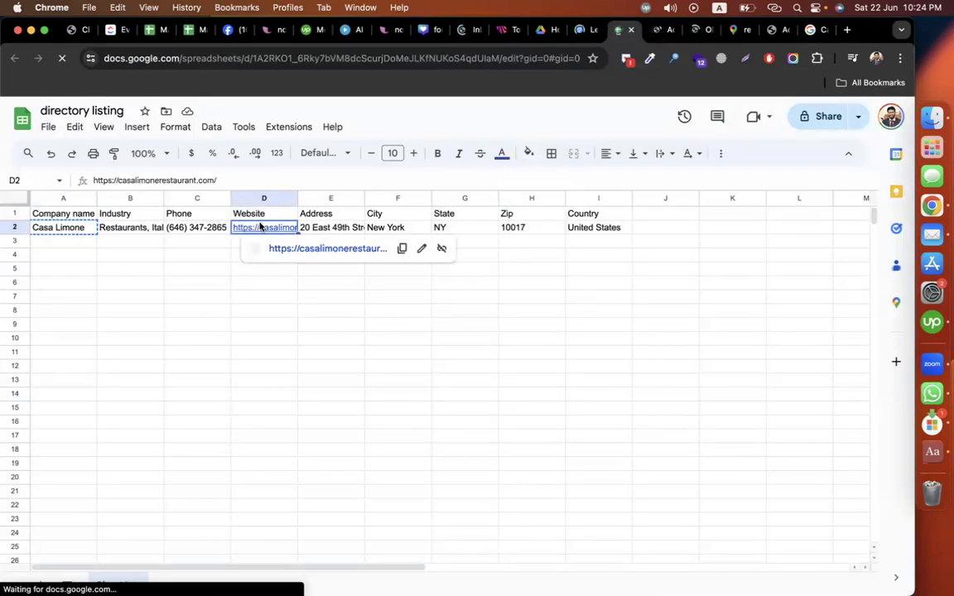
{"action": "left_click", "coordinate": [379, 384]}
{"action": "left_click", "coordinate": [258, 231]}
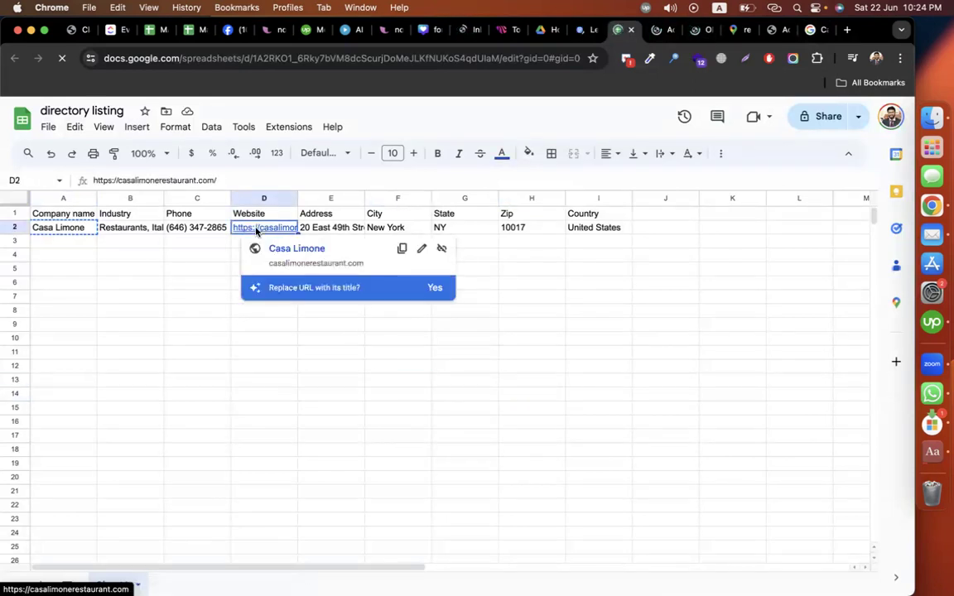
{"action": "double_click", "coordinate": [133, 179]}
{"action": "key", "text": "shift+End"}
{"action": "key", "text": "super+c"}
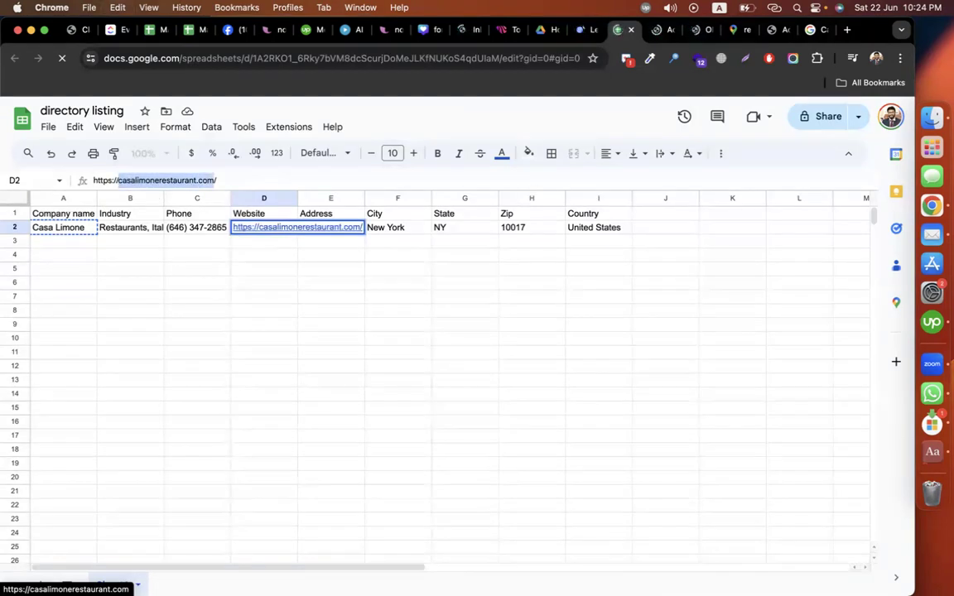
{"action": "left_click", "coordinate": [811, 30]}
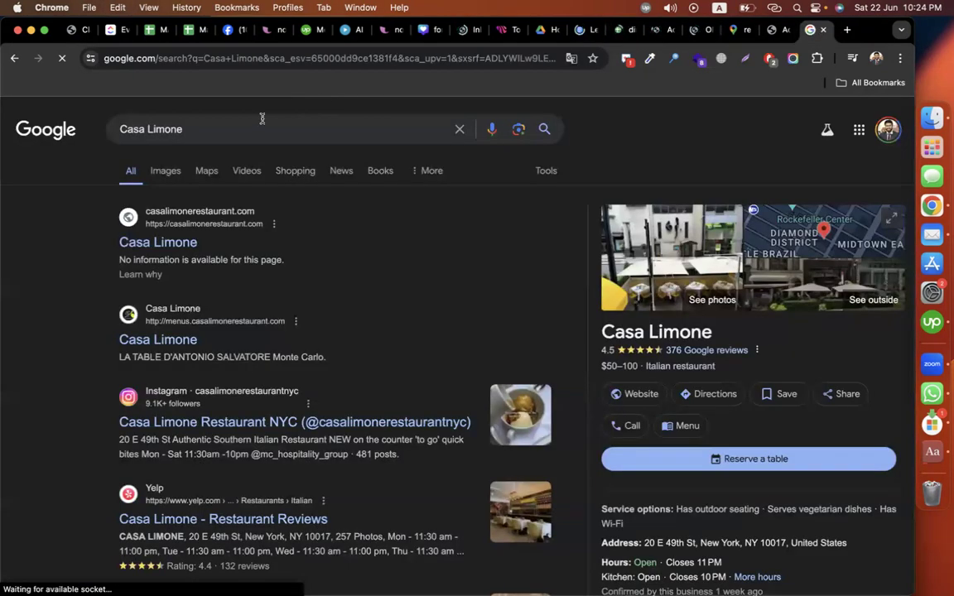
{"action": "triple_click", "coordinate": [258, 121]}
{"action": "type", "text": "email "}
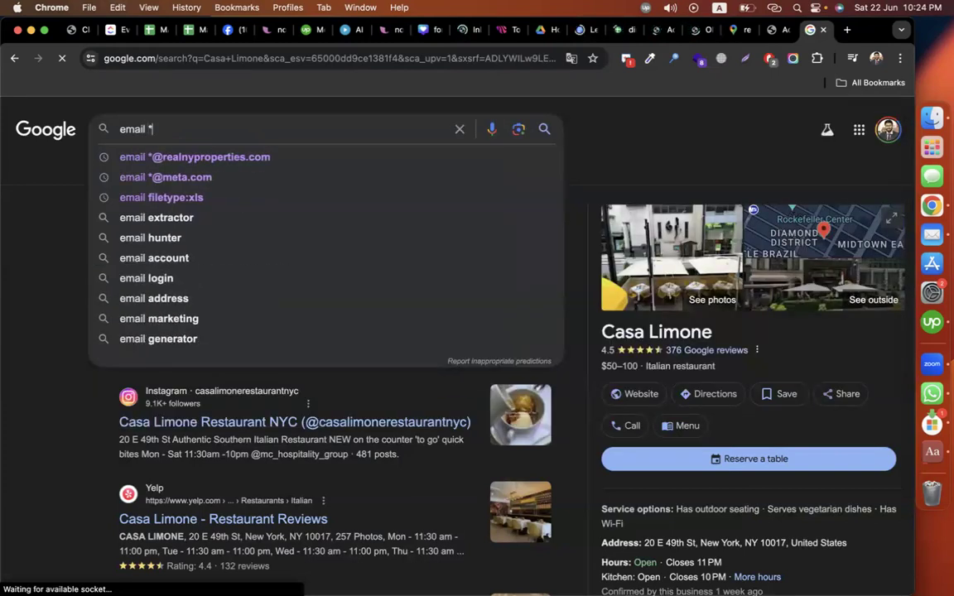
{"action": "type", "text": "*@"}
{"action": "key", "text": "super+v"}
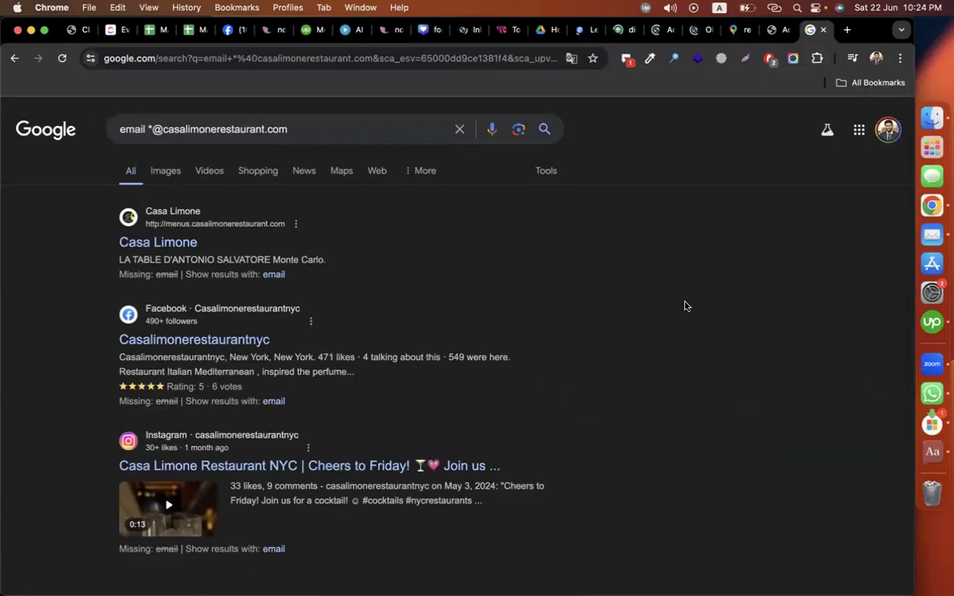
{"action": "scroll", "coordinate": [685, 305], "scroll_direction": "down", "scroll_amount": 3}
{"action": "scroll", "coordinate": [684, 306], "scroll_direction": "down", "scroll_amount": 1}
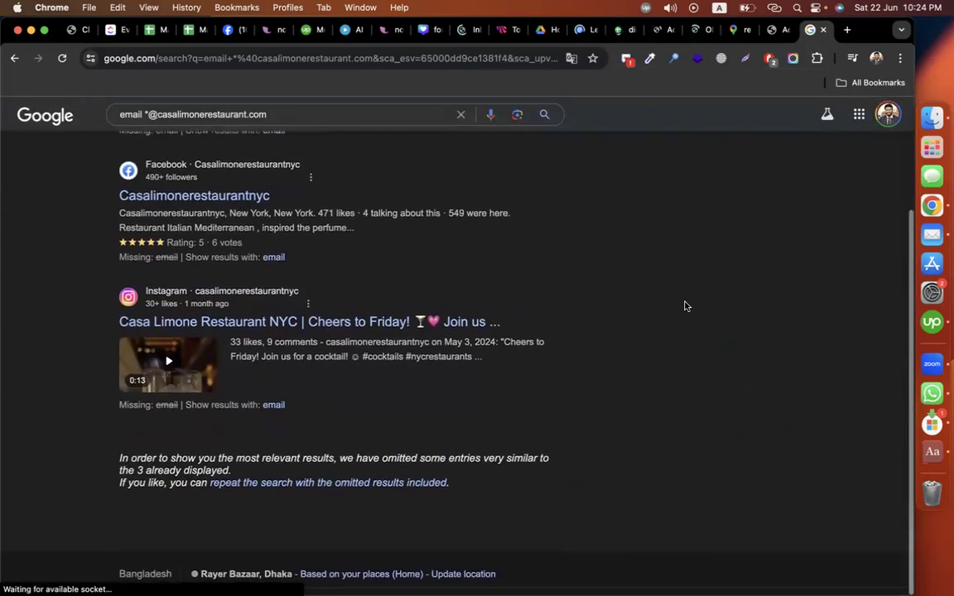
{"action": "scroll", "coordinate": [684, 305], "scroll_direction": "up", "scroll_amount": 3}
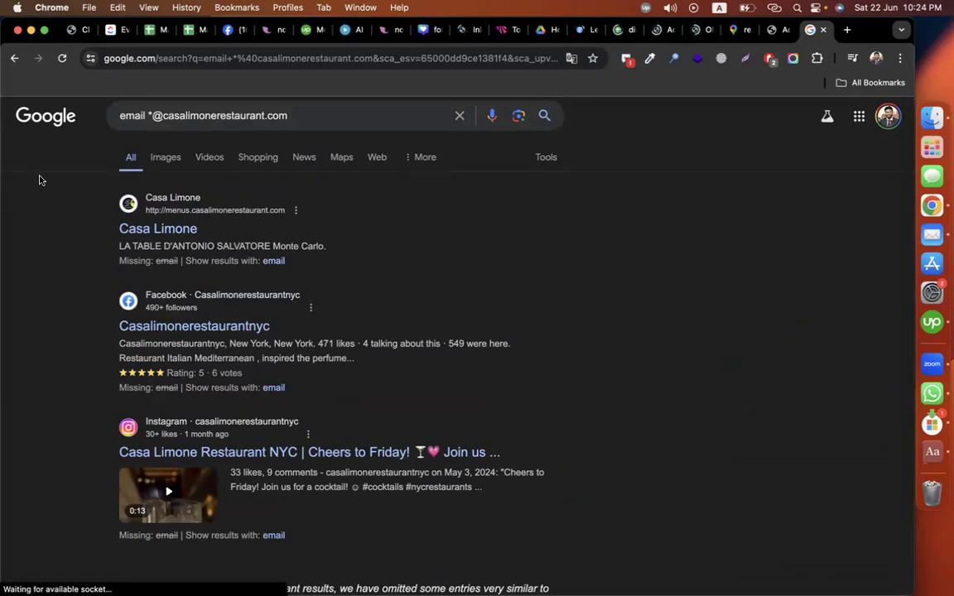
{"action": "left_click", "coordinate": [132, 229]}
{"action": "left_click", "coordinate": [148, 231]}
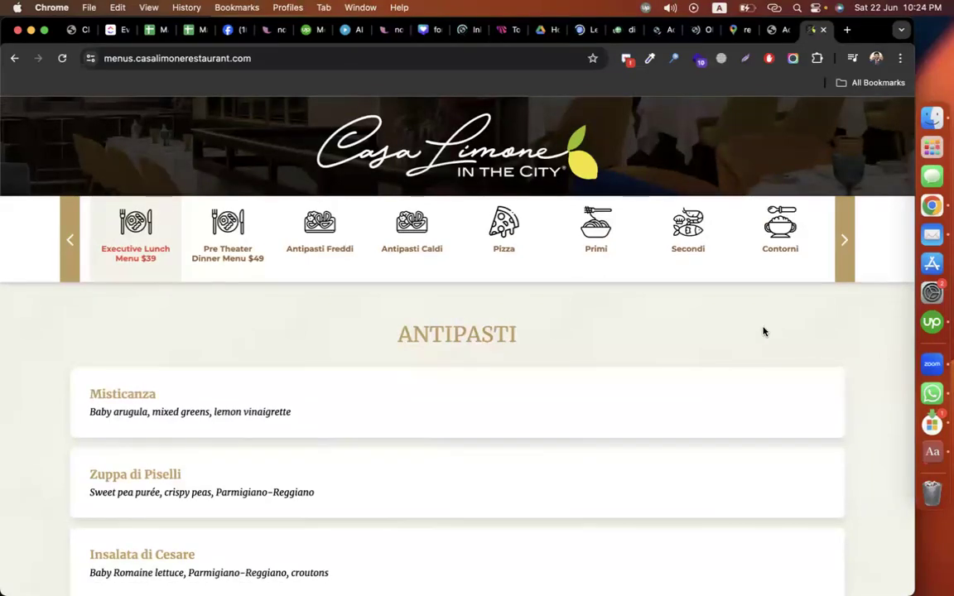
Step: Strip 'menus.' from the address to load the Casa Limone homepage and select its footer e-mail
{"action": "scroll", "coordinate": [763, 331], "scroll_direction": "down", "scroll_amount": 15}
{"action": "scroll", "coordinate": [826, 143], "scroll_direction": "up", "scroll_amount": 15}
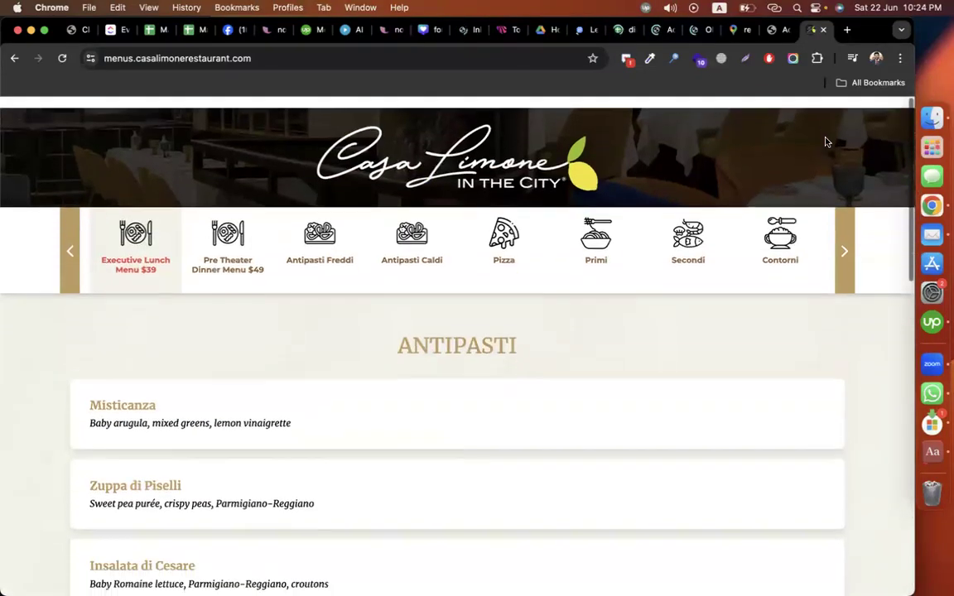
{"action": "double_click", "coordinate": [132, 55]}
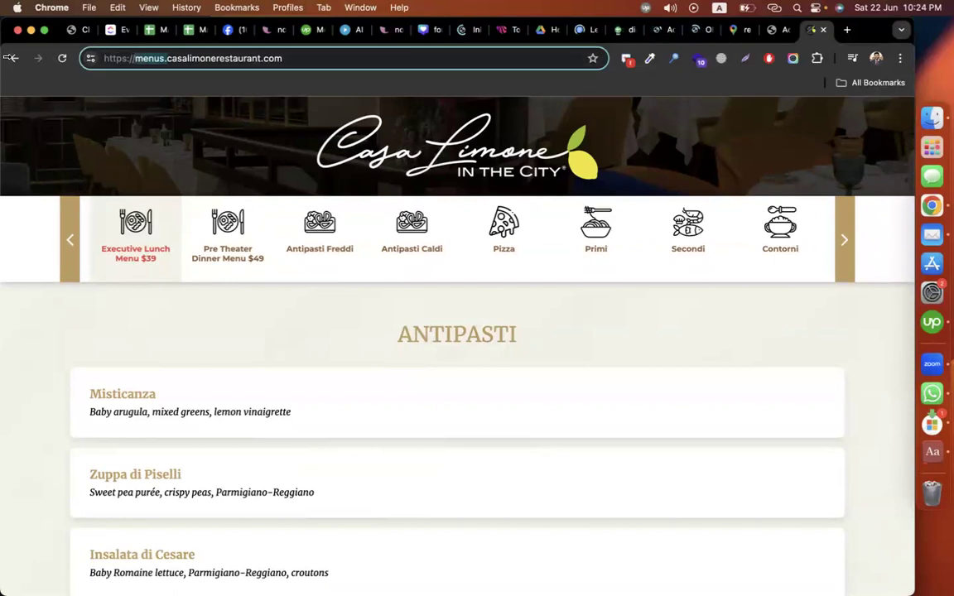
{"action": "key", "text": "BackSpace"}
{"action": "key", "text": "Delete"}
{"action": "key", "text": "Return"}
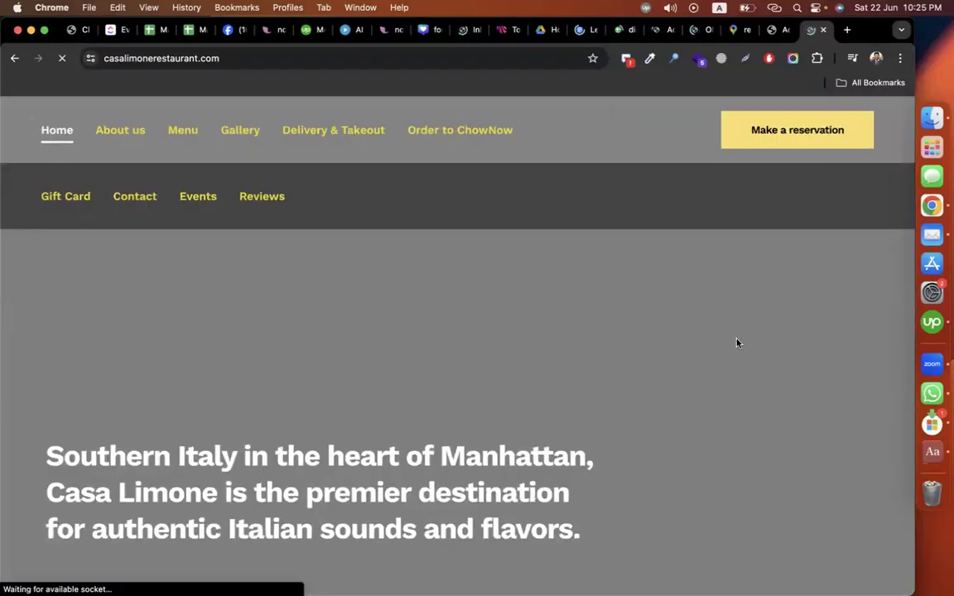
{"action": "scroll", "coordinate": [705, 398], "scroll_direction": "down", "scroll_amount": 20}
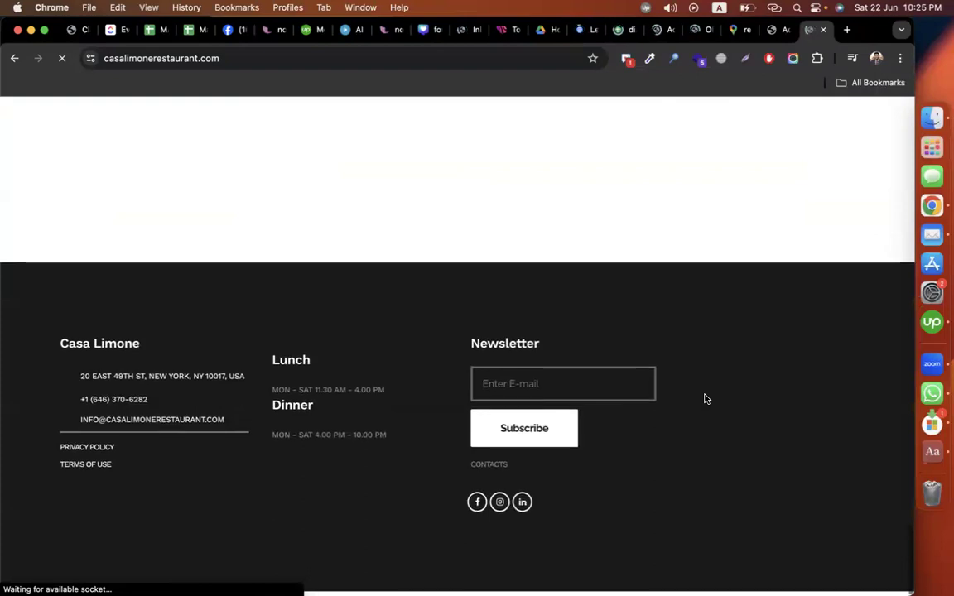
{"action": "mouse_move", "coordinate": [232, 428]}
{"action": "left_mouse_down"}
{"action": "mouse_move", "coordinate": [47, 428]}
{"action": "mouse_move", "coordinate": [228, 423]}
{"action": "left_mouse_up"}
{"action": "key", "text": "super+c"}
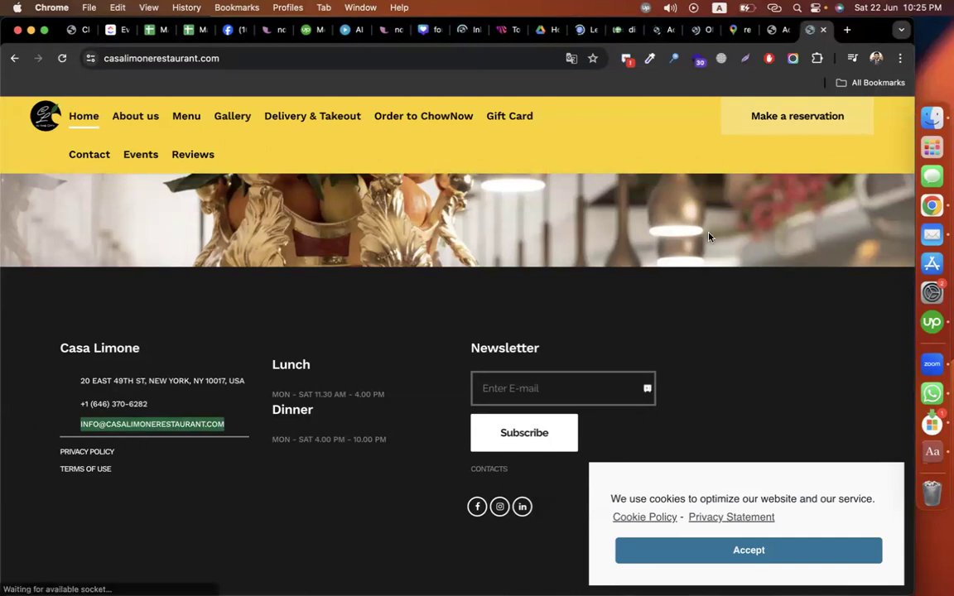
{"action": "left_click", "coordinate": [622, 29]}
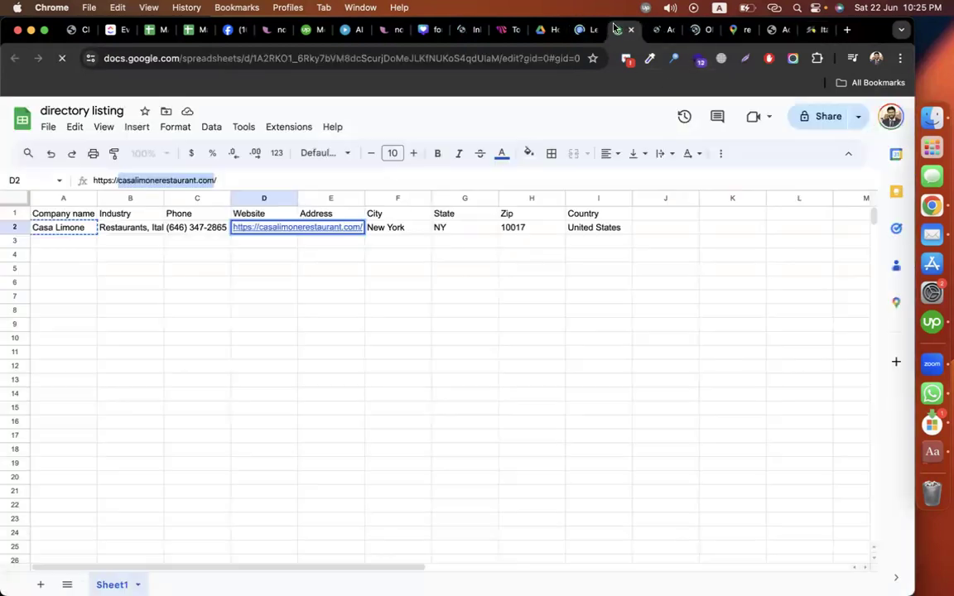
Step: Add an 'Email' header in J1 and paste the restaurant's e-mail, without leading space, into J2
{"action": "left_click", "coordinate": [649, 216]}
{"action": "type", "text": "Email"}
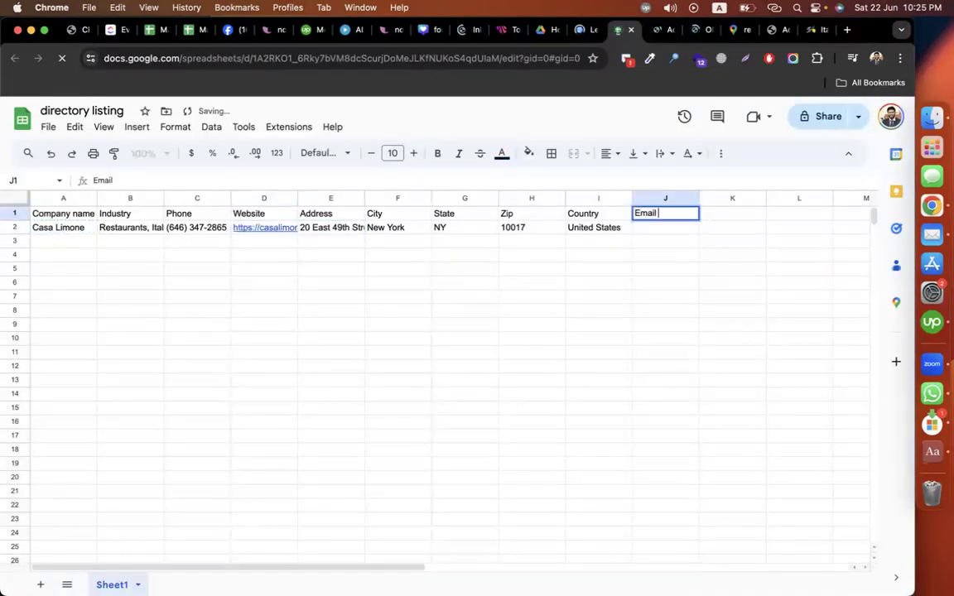
{"action": "key", "text": "Return"}
{"action": "double_click", "coordinate": [660, 228]}
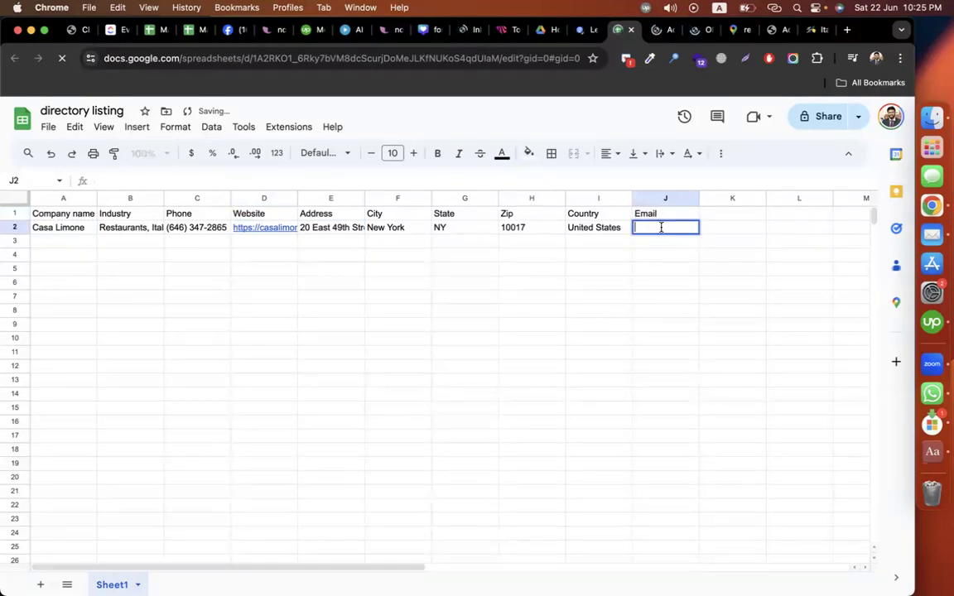
{"action": "key", "text": "super+v"}
{"action": "left_click", "coordinate": [653, 228]}
{"action": "key", "text": "BackSpace"}
{"action": "left_click", "coordinate": [665, 339]}
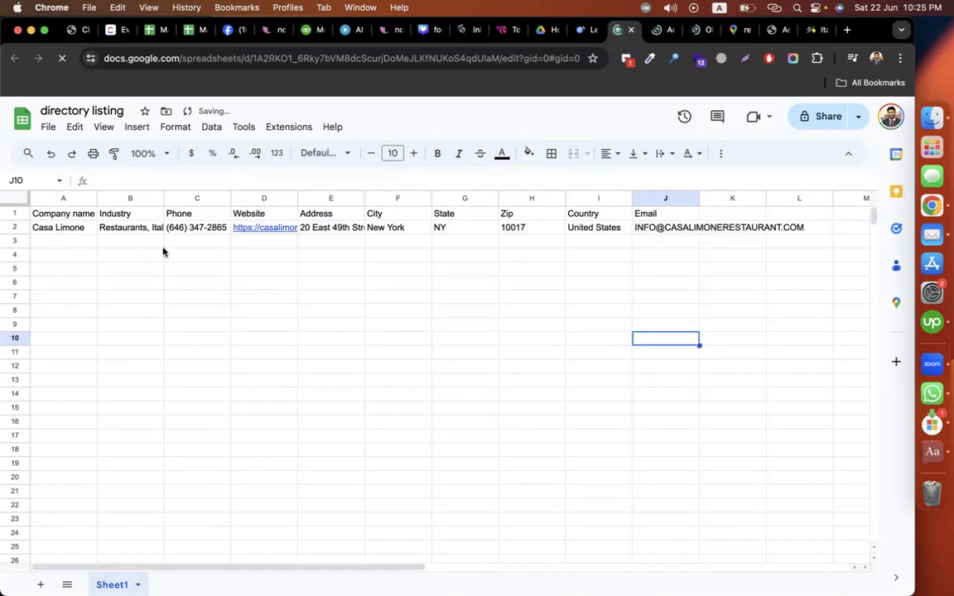
{"action": "left_click", "coordinate": [261, 324]}
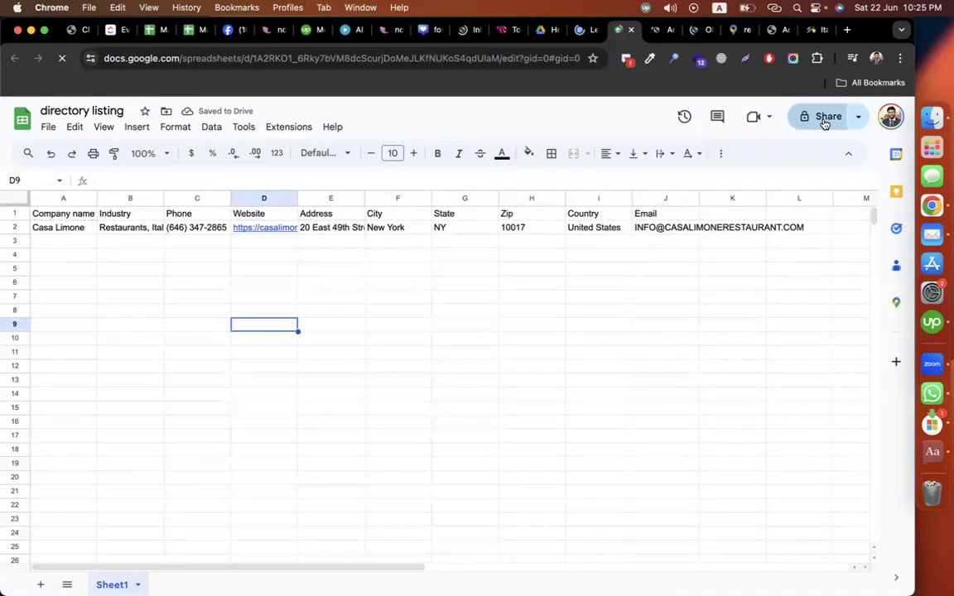
Step: Share the sheet as viewable by anyone with the link and copy that link
{"action": "left_click", "coordinate": [823, 118]}
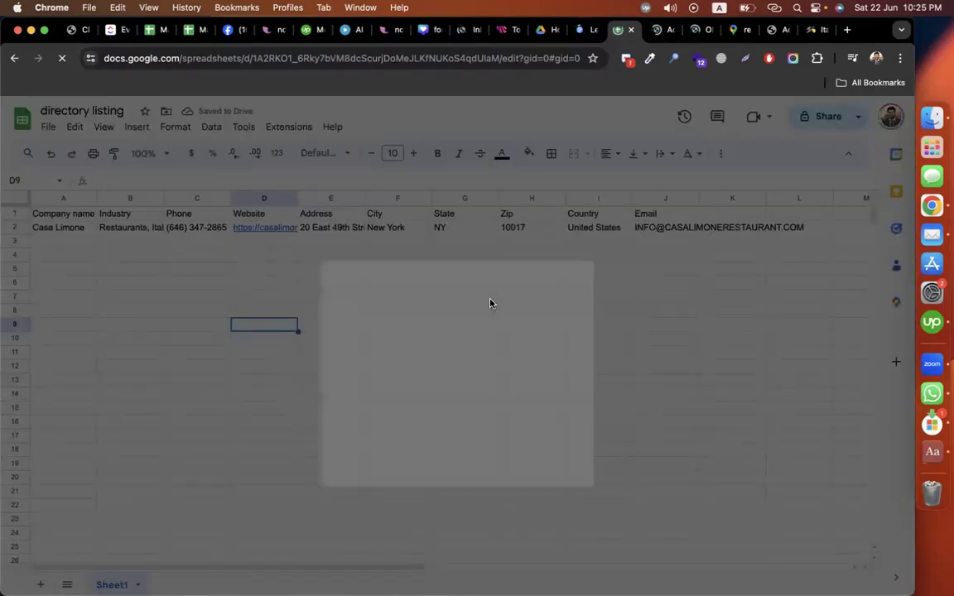
{"action": "left_click", "coordinate": [380, 403]}
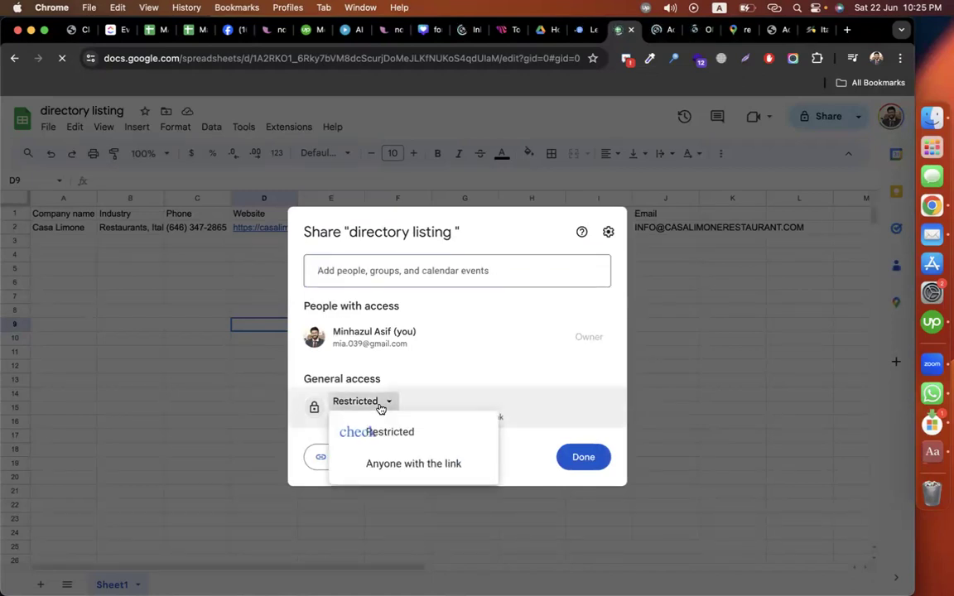
{"action": "left_click", "coordinate": [409, 462]}
{"action": "left_click", "coordinate": [347, 458]}
{"action": "left_click", "coordinate": [576, 456]}
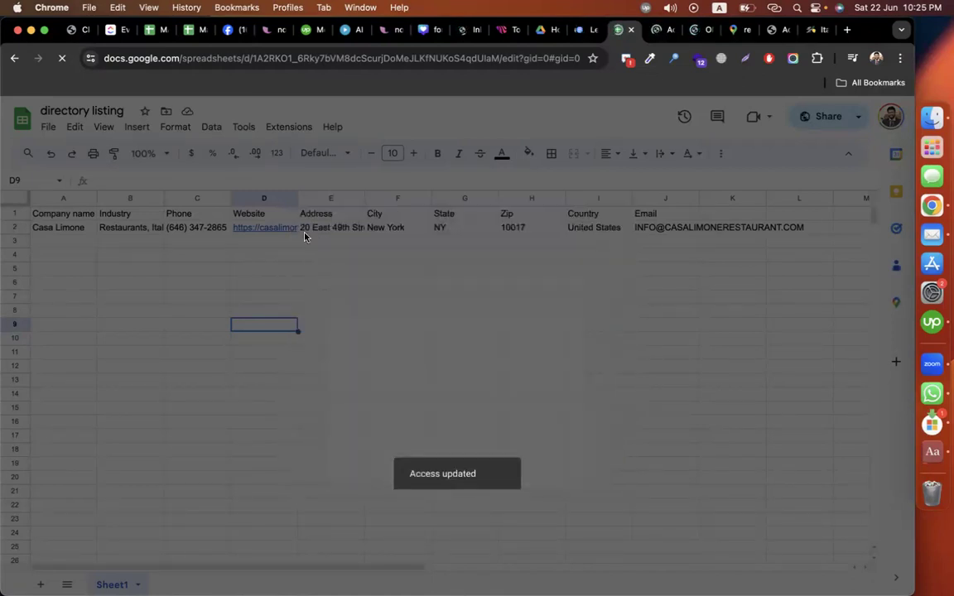
{"action": "left_click", "coordinate": [77, 30]}
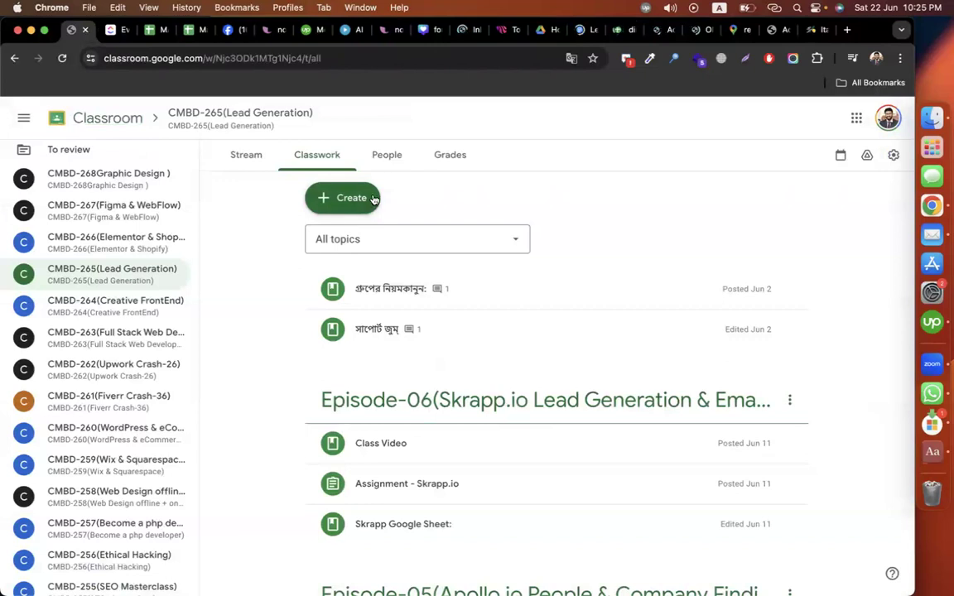
Step: Create an Episode-07 Directory Listing topic ending 'For finidng Small Business Using Directory Website)'
{"action": "left_click", "coordinate": [340, 198]}
{"action": "left_click", "coordinate": [368, 409]}
{"action": "type", "text": "Episode-0"}
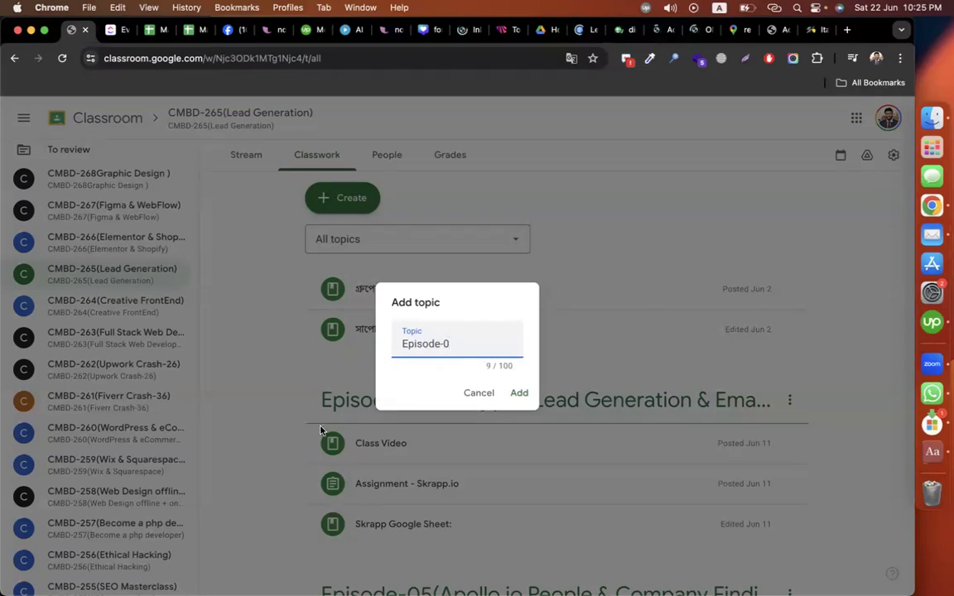
{"action": "type", "text": "87(Directory Listing We"}
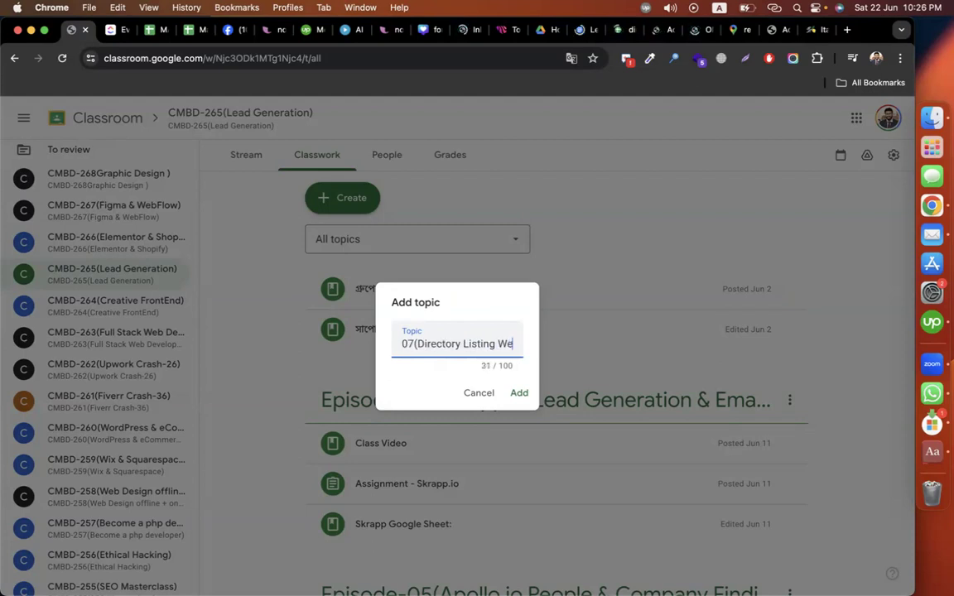
{"action": "key", "text": "BackSpace"}
{"action": "key", "text": "BackSpace"}
{"action": "type", "text": "|"}
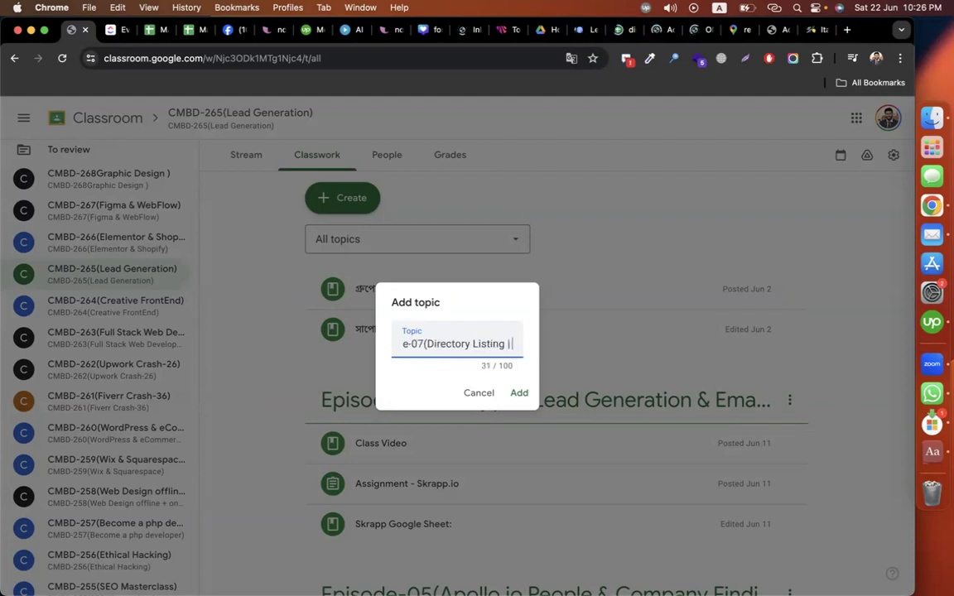
{"action": "type", "text": " For finidng "}
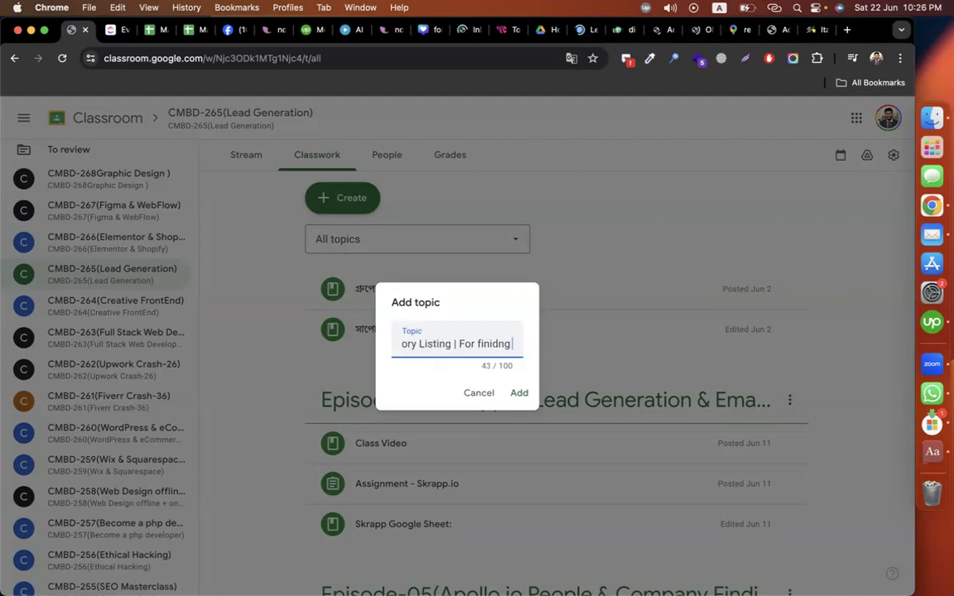
{"action": "type", "text": "Small Business"}
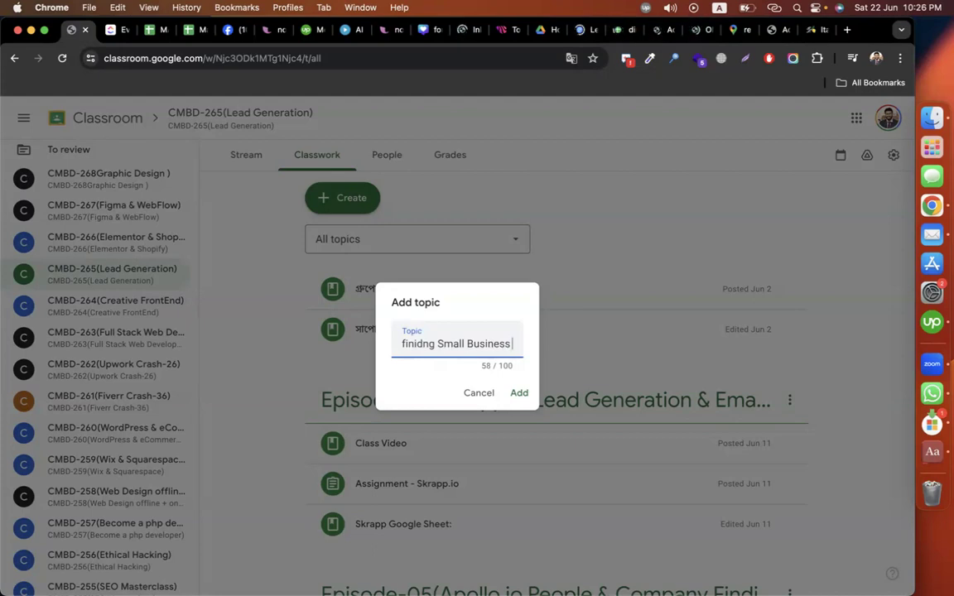
{"action": "type", "text": "U"}
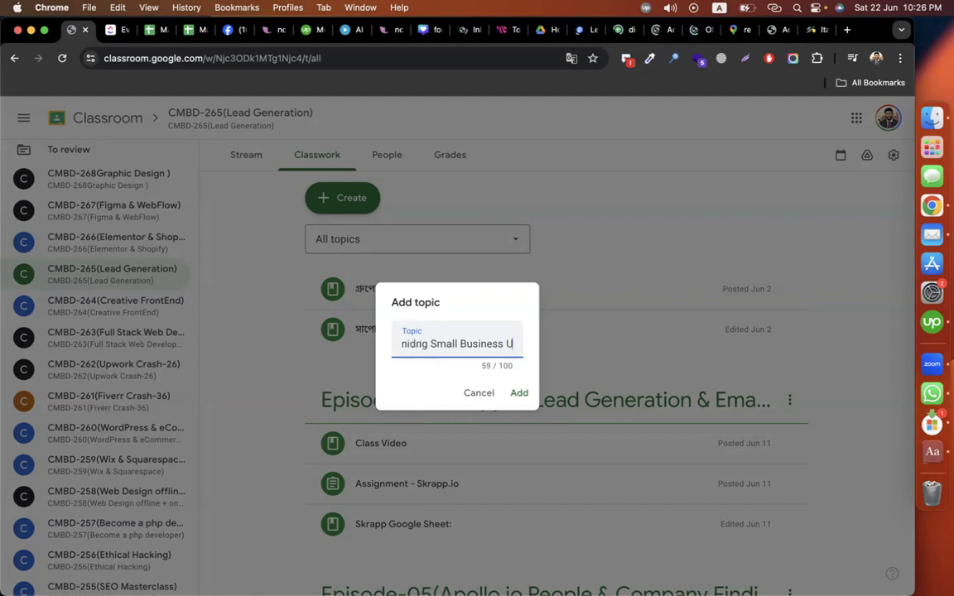
{"action": "type", "text": "sing Direct"}
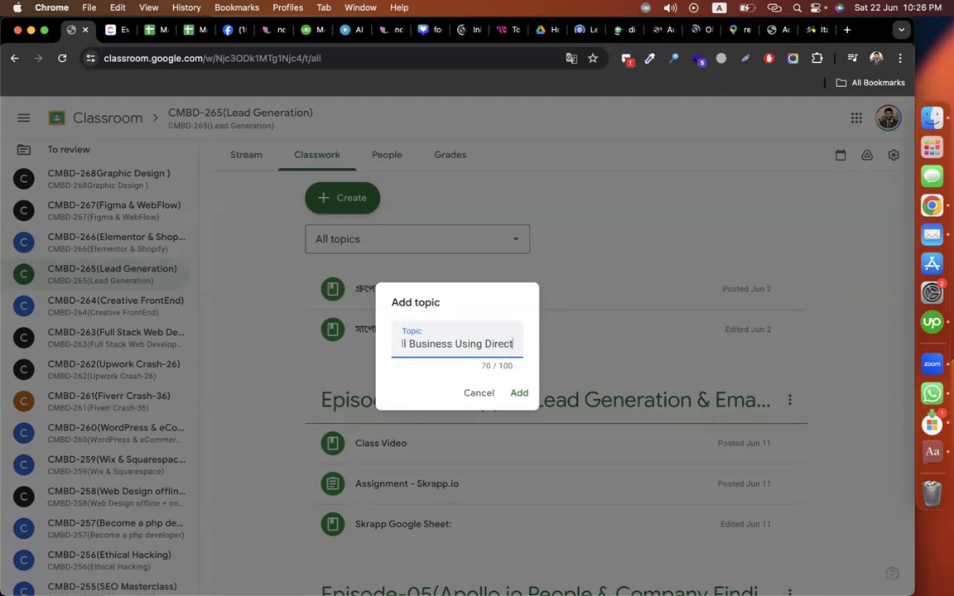
{"action": "type", "text": "ory Website)"}
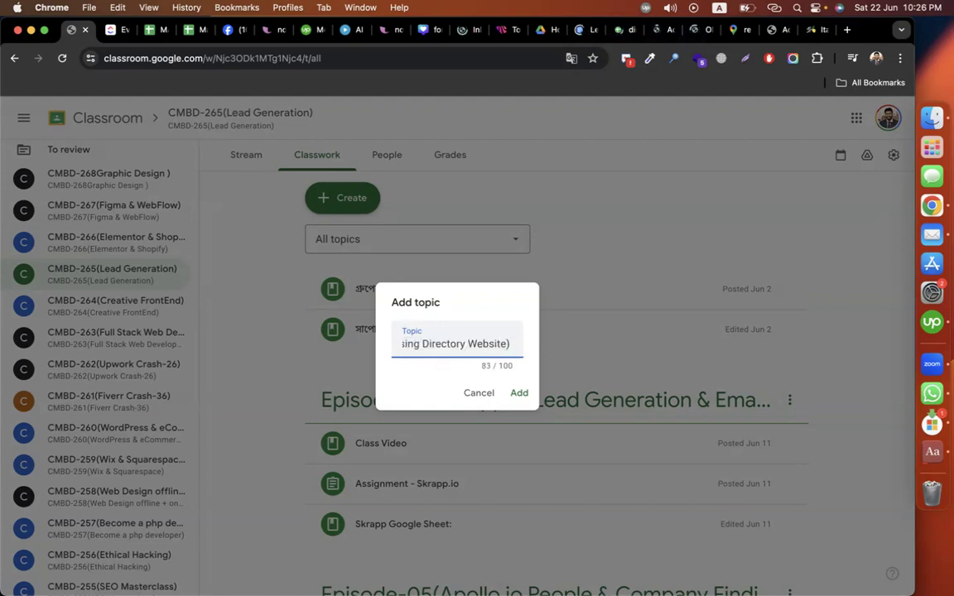
{"action": "key", "text": "Return"}
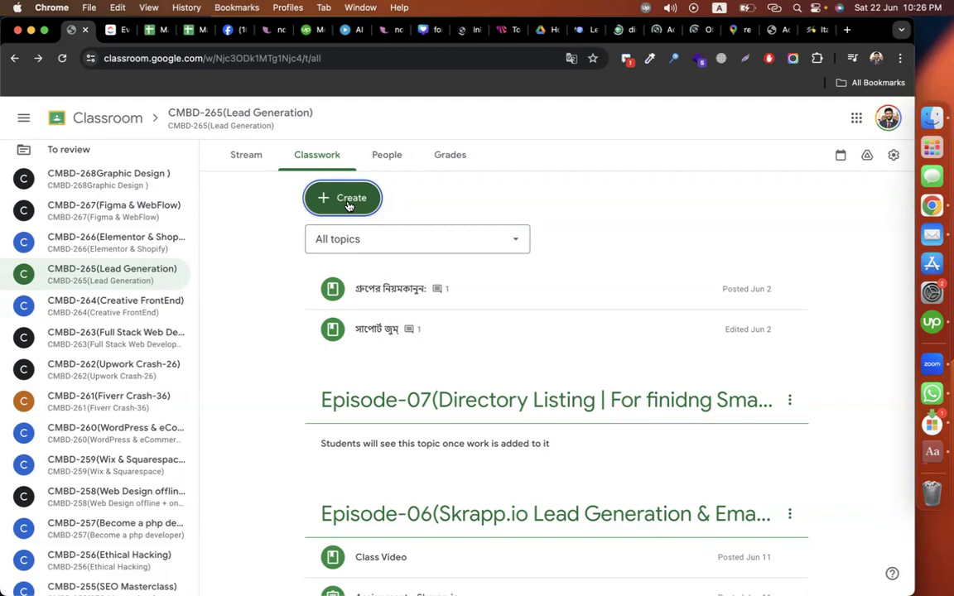
Step: Create 'Assignment - directory listing' with London restaurant and California plumbing lead instructions plus the sheet link
{"action": "left_click", "coordinate": [348, 206]}
{"action": "left_click", "coordinate": [355, 245]}
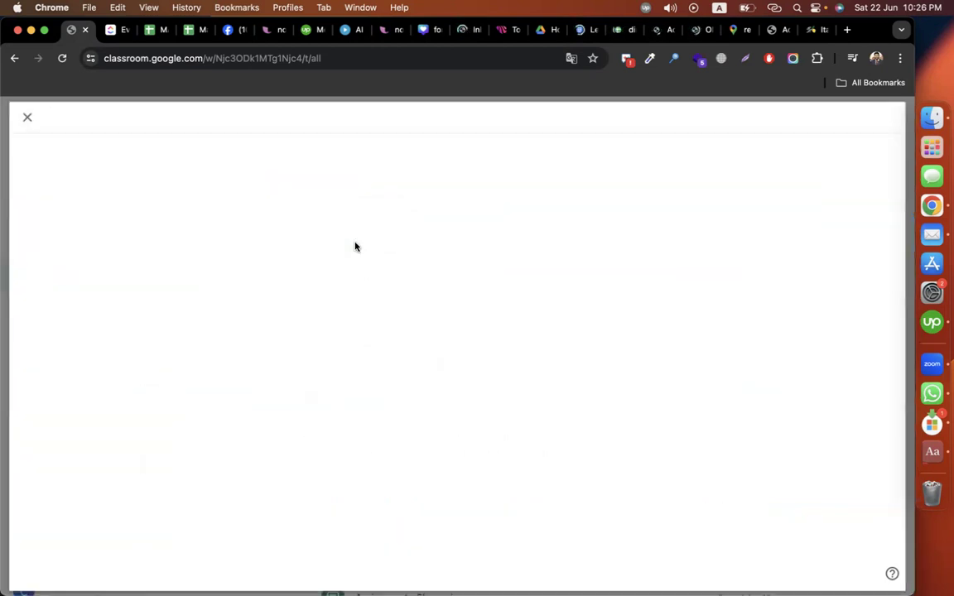
{"action": "type", "text": "Assignment - directory listing"}
{"action": "left_click", "coordinate": [211, 258]}
{"action": "type", "text": "f"}
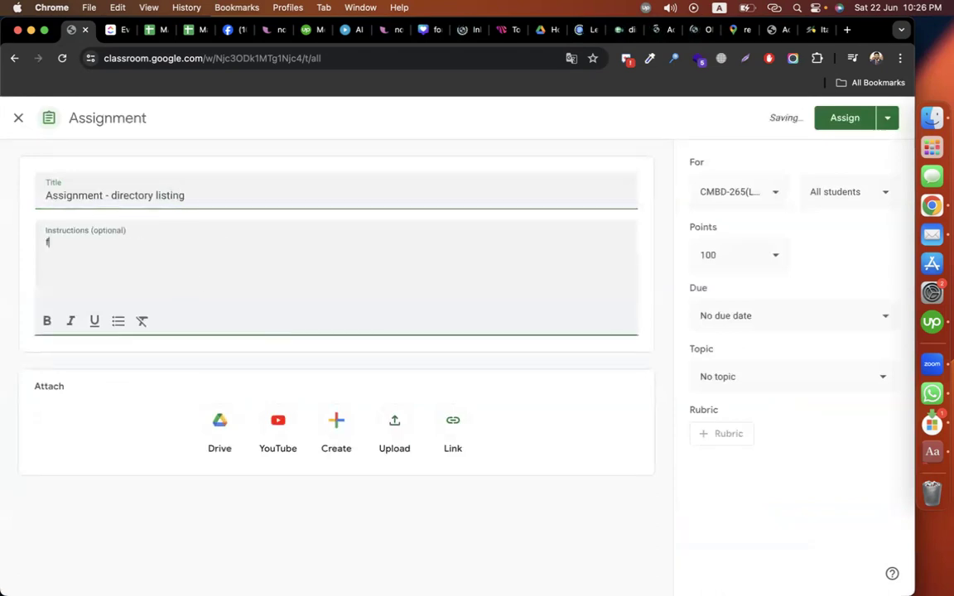
{"action": "type", "text": "ind 20 lead"}
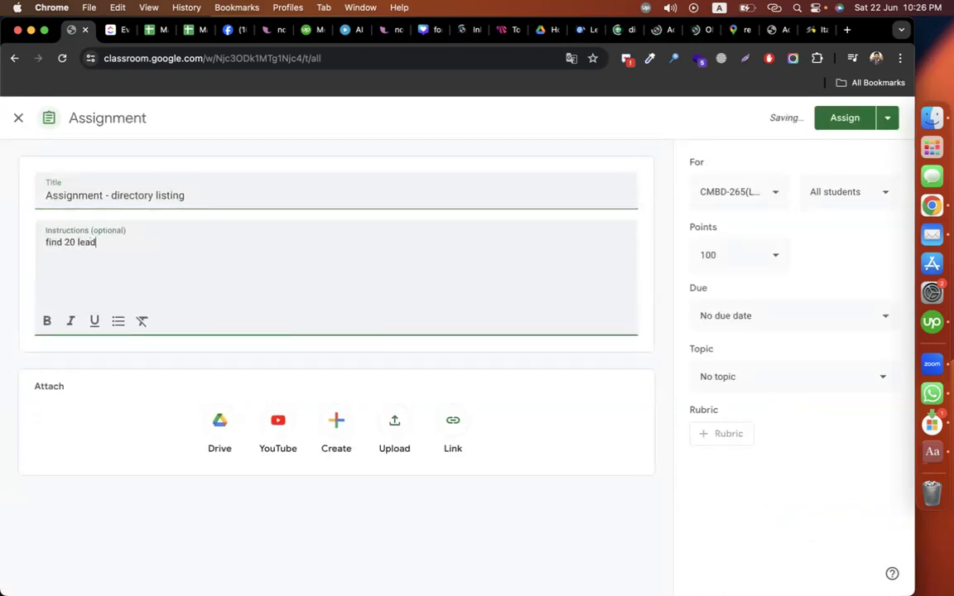
{"action": "type", "text": "s from"}
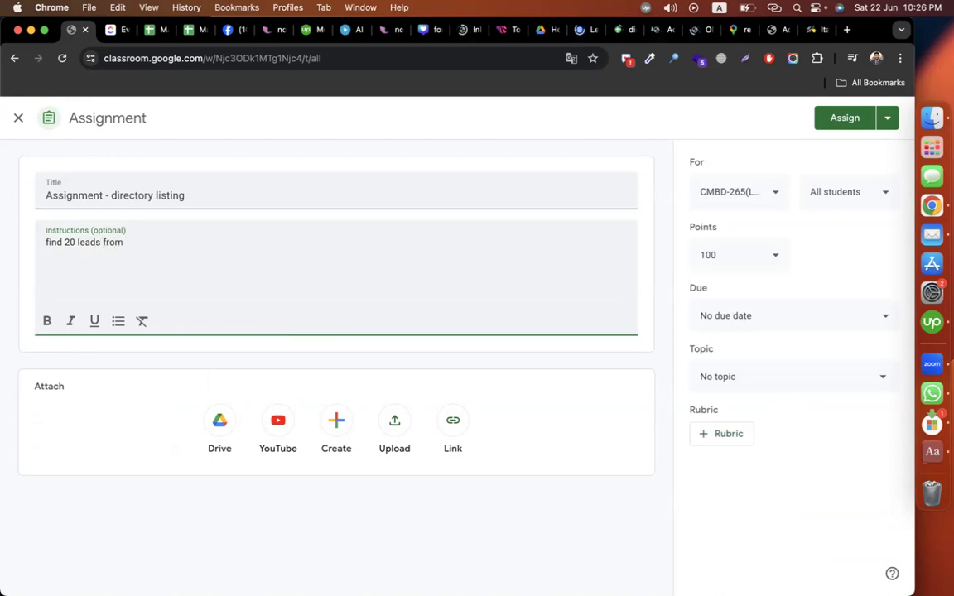
{"action": "type", "text": " London ba"}
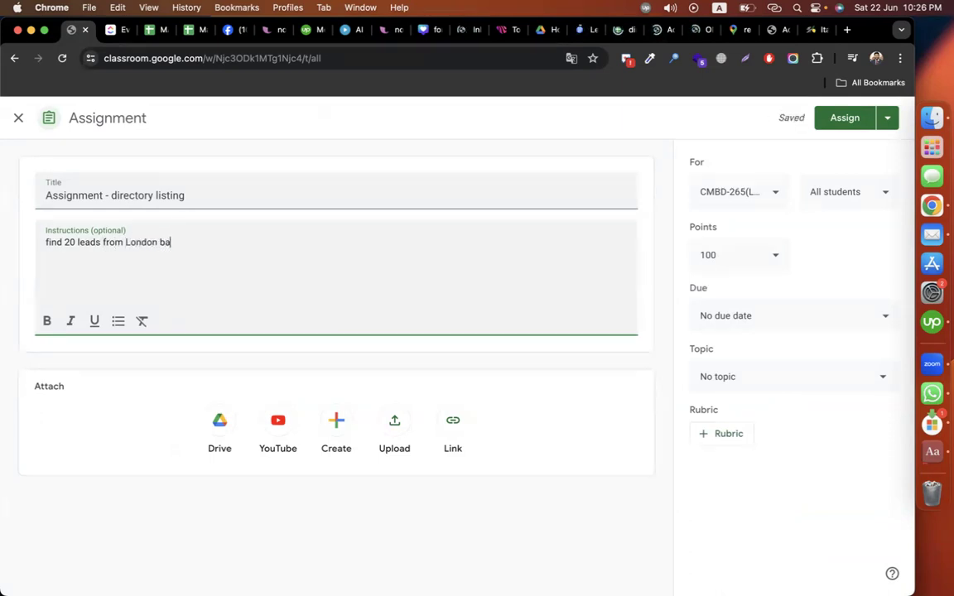
{"action": "type", "text": "sed Restaurant"}
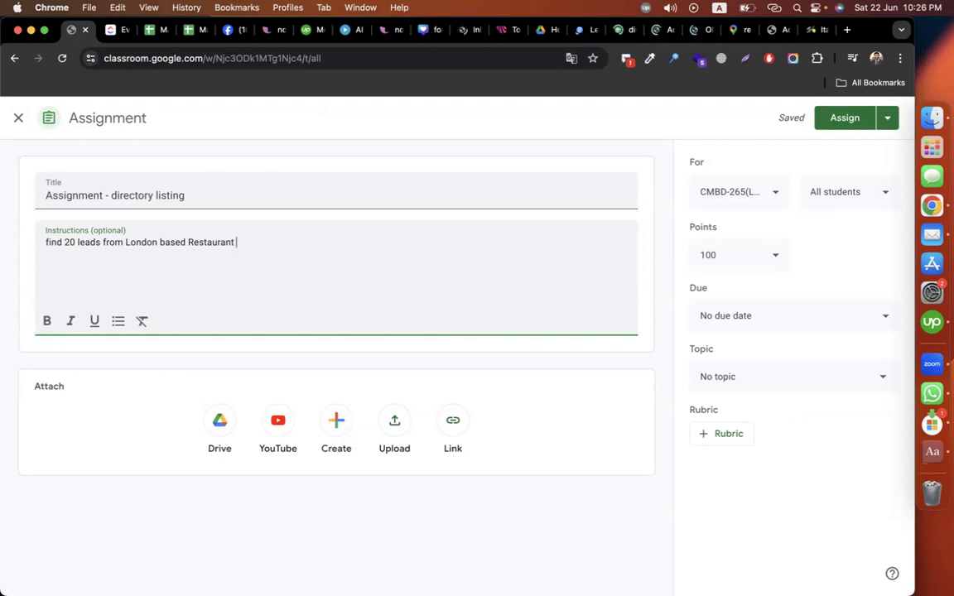
{"action": "key", "text": "Return"}
{"action": "type", "text": "find 20 leads from "}
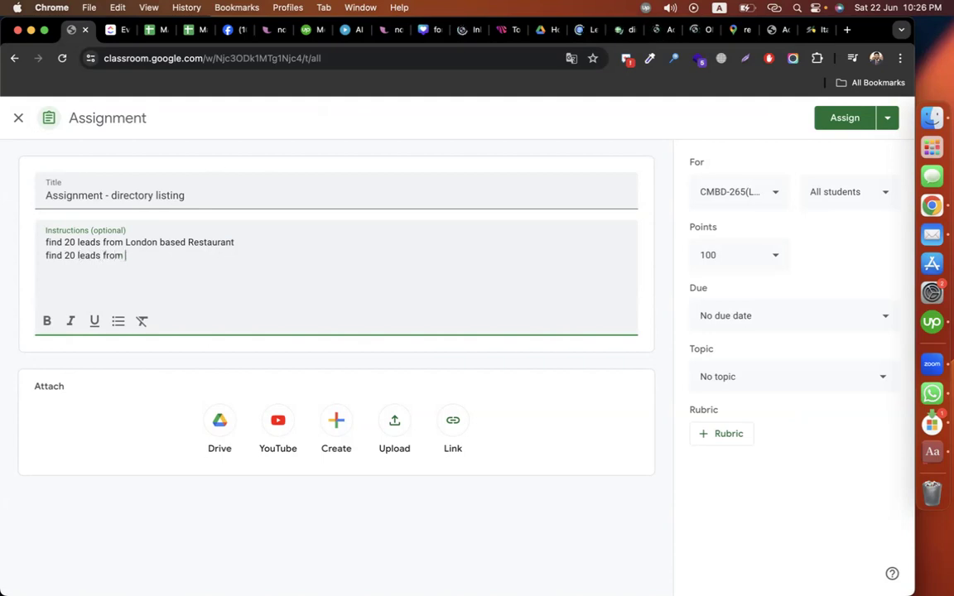
{"action": "type", "text": "california, Usa"}
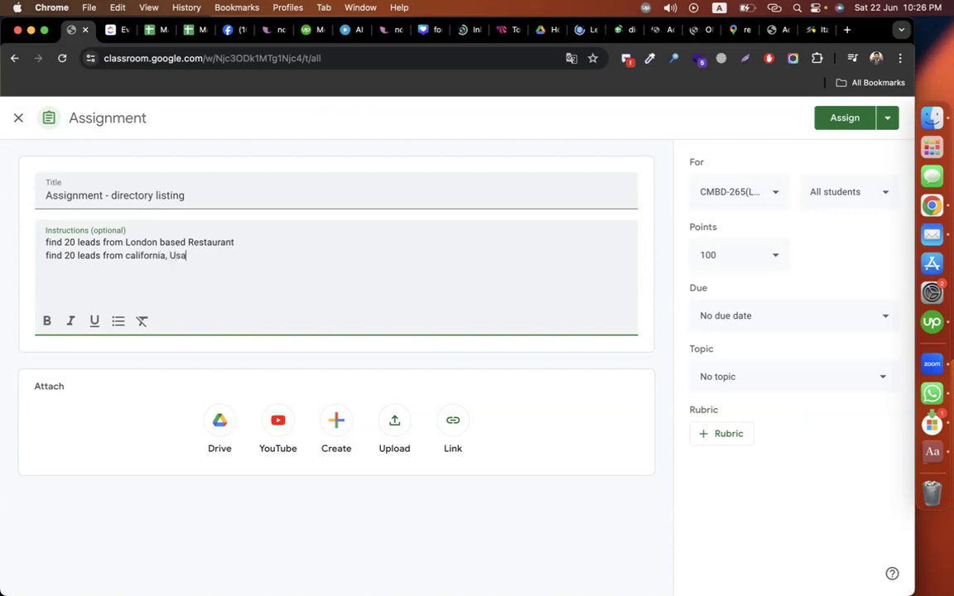
{"action": "type", "text": " plumbing sites "}
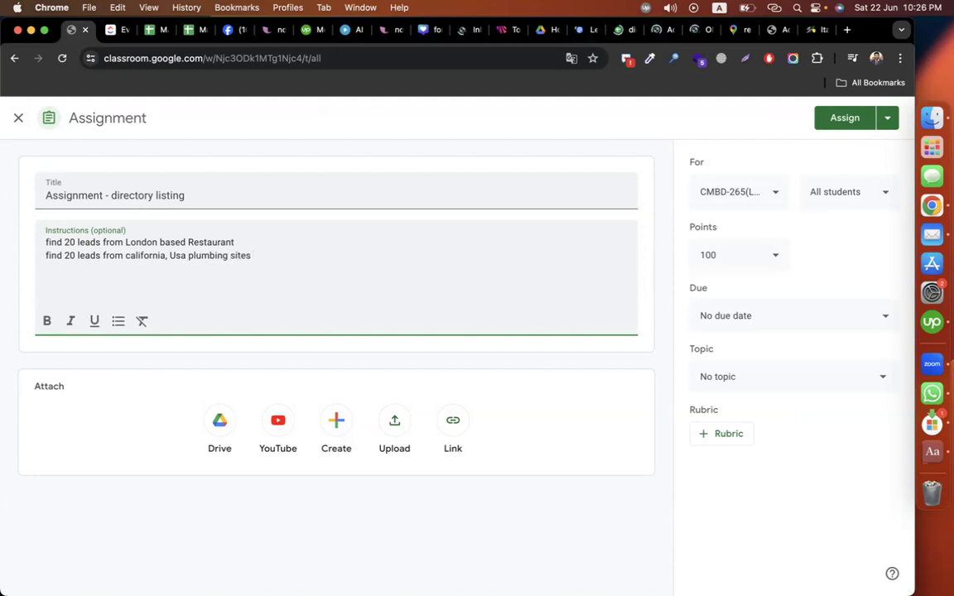
{"action": "type", "text": "data nee"}
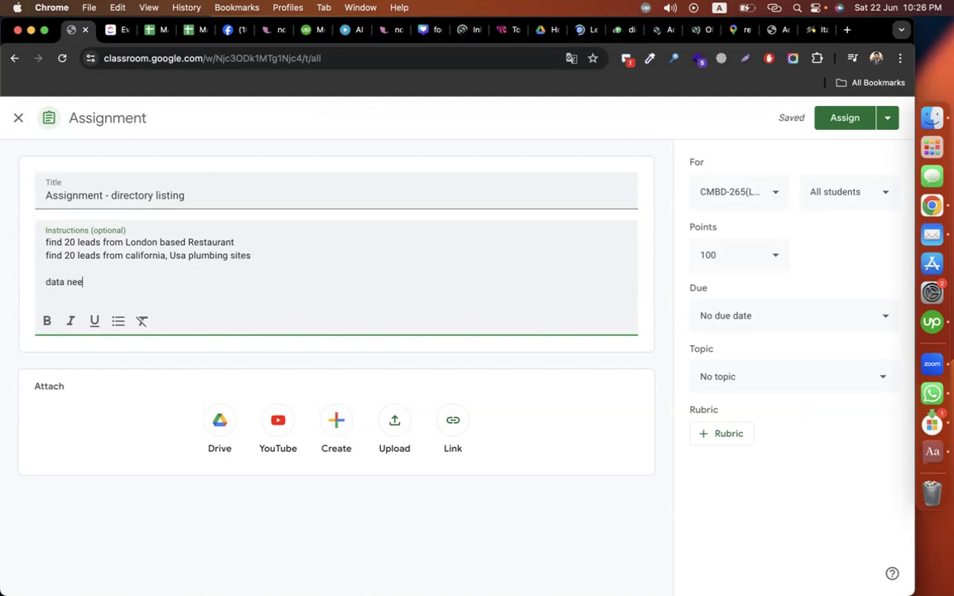
{"action": "type", "text": "ded as per this sheet :"}
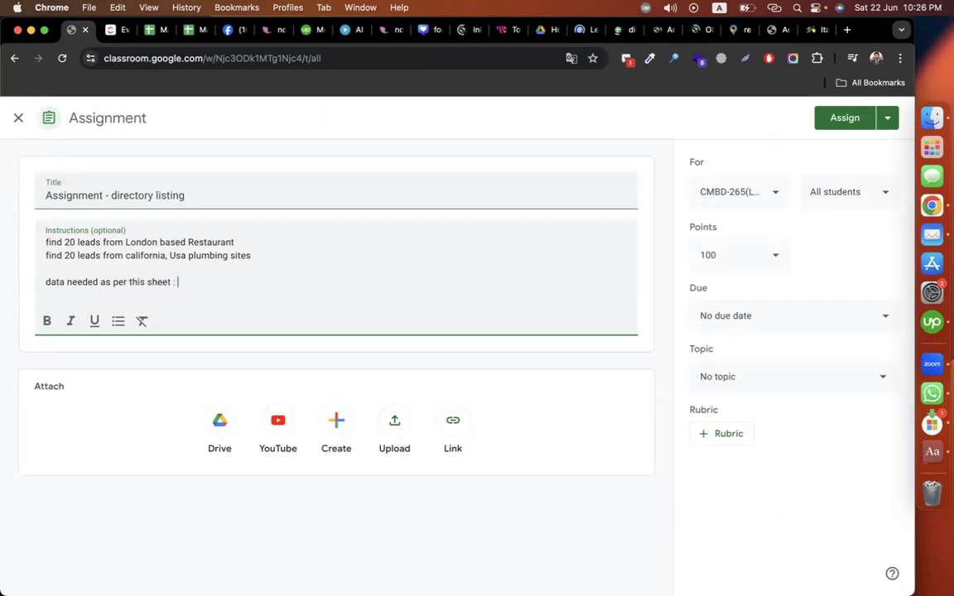
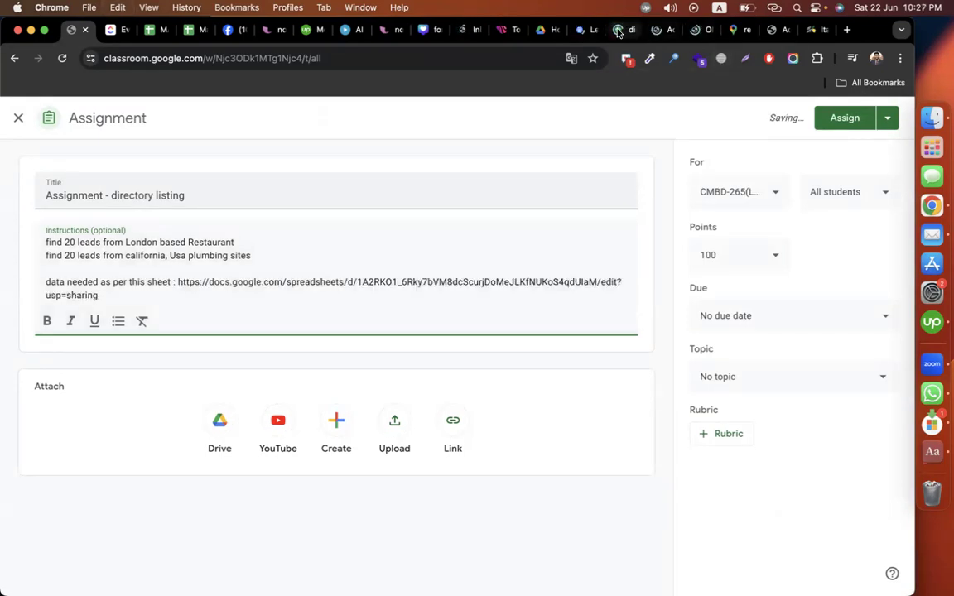
Step: Add blank lines after the link, file the assignment under Episode-07 and assign it
{"action": "left_click", "coordinate": [623, 30]}
{"action": "mouse_move", "coordinate": [81, 212]}
{"action": "left_mouse_down"}
{"action": "mouse_move", "coordinate": [671, 213]}
{"action": "mouse_move", "coordinate": [236, 205]}
{"action": "mouse_move", "coordinate": [38, 216]}
{"action": "left_mouse_up"}
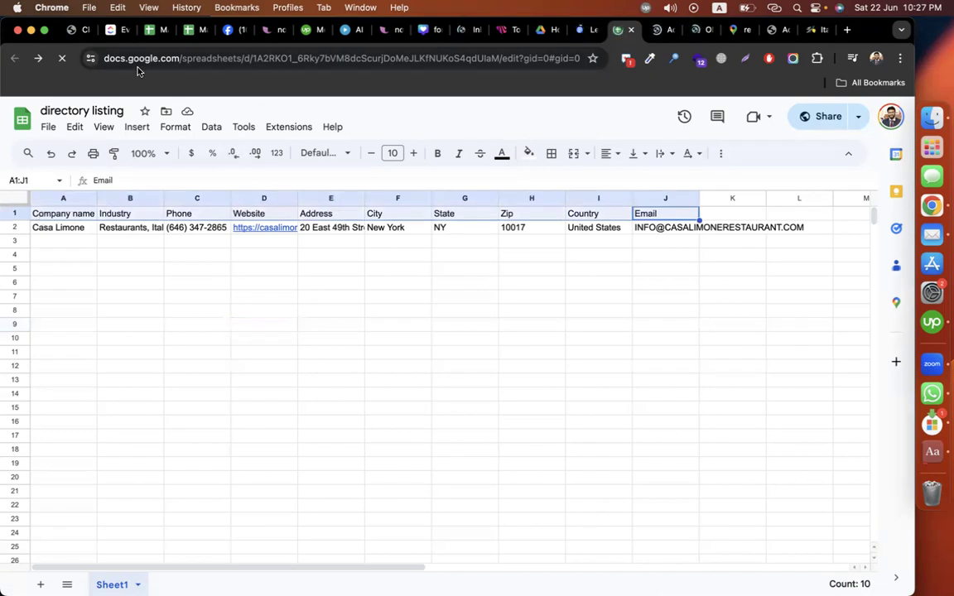
{"action": "left_click", "coordinate": [73, 32]}
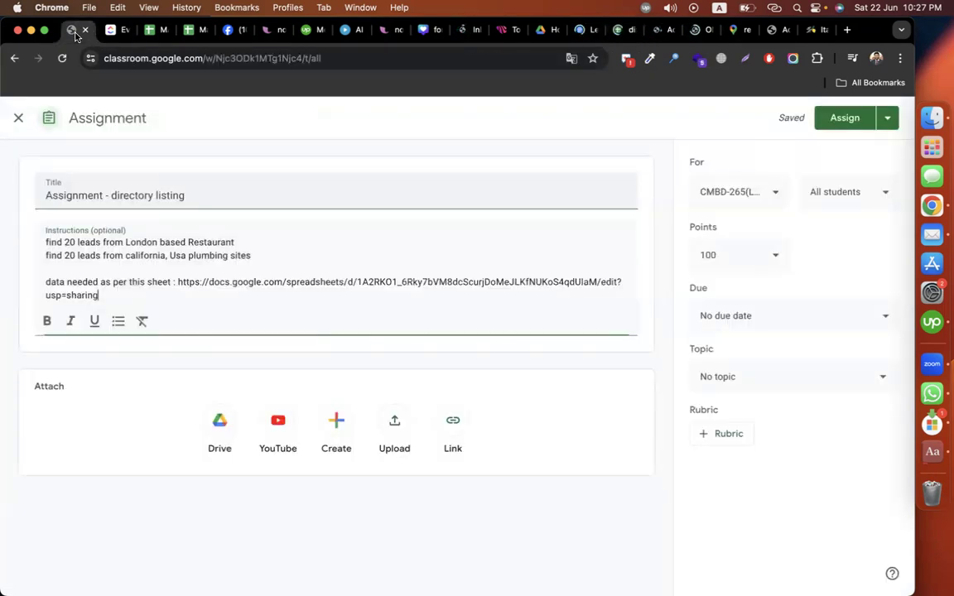
{"action": "left_click", "coordinate": [161, 294]}
{"action": "key", "text": "Return"}
{"action": "key", "text": "Return"}
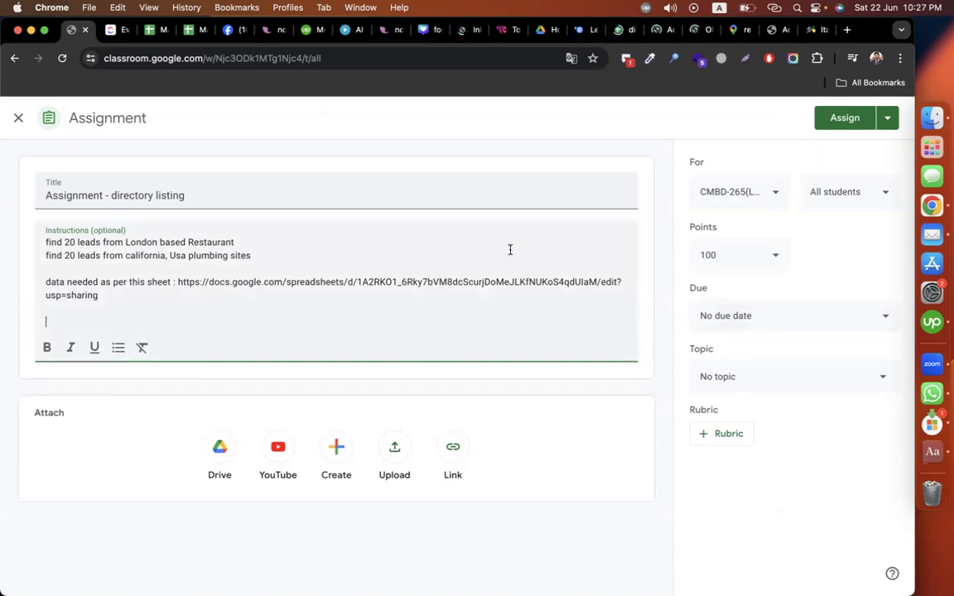
{"action": "left_click", "coordinate": [768, 379]}
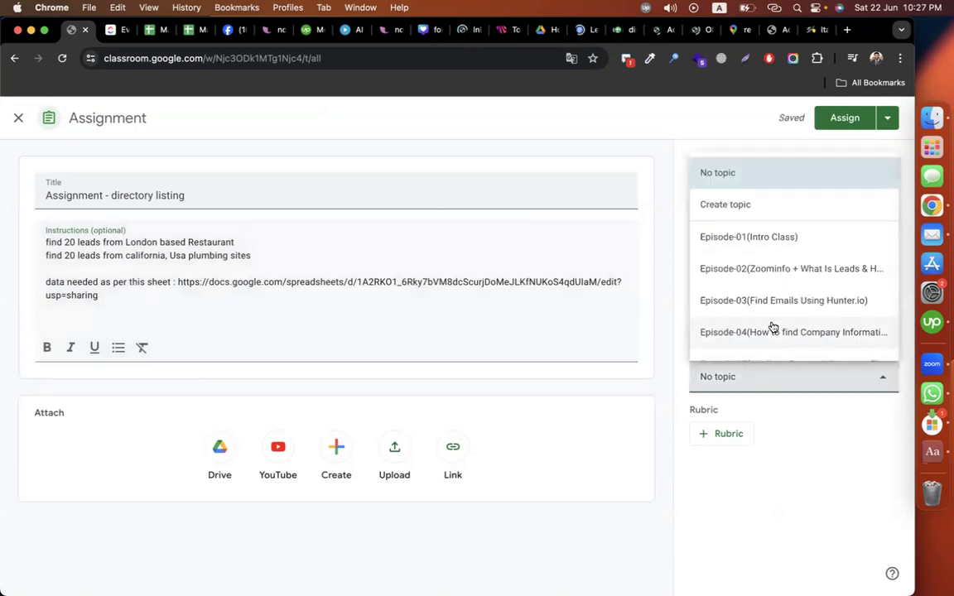
{"action": "scroll", "coordinate": [773, 327], "scroll_direction": "down", "scroll_amount": 3}
{"action": "left_click", "coordinate": [834, 345]}
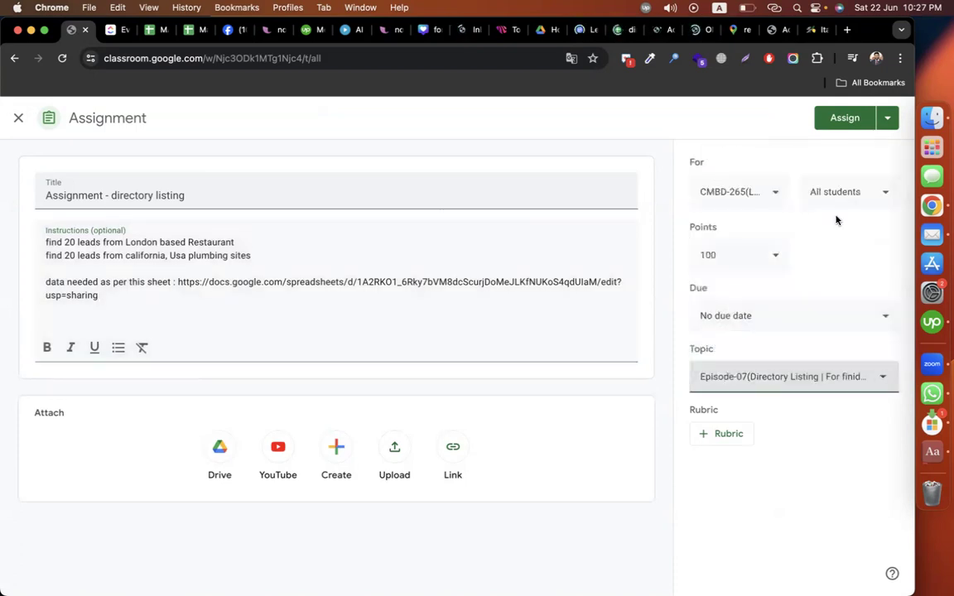
{"action": "left_click", "coordinate": [844, 117]}
{"action": "left_click", "coordinate": [581, 32]}
Step: Scroll through the Lead Generation (Directory Listing Sites) guide's list of listing sites
{"action": "left_click", "coordinate": [440, 347]}
{"action": "left_click", "coordinate": [380, 431]}
{"action": "scroll", "coordinate": [380, 431], "scroll_direction": "down", "scroll_amount": 7}
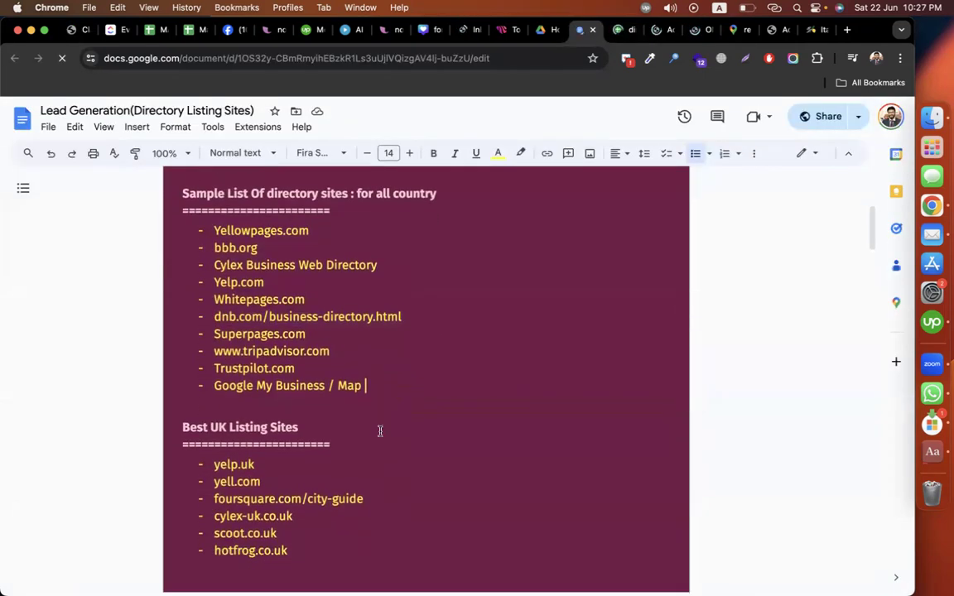
{"action": "scroll", "coordinate": [328, 474], "scroll_direction": "down", "scroll_amount": 5}
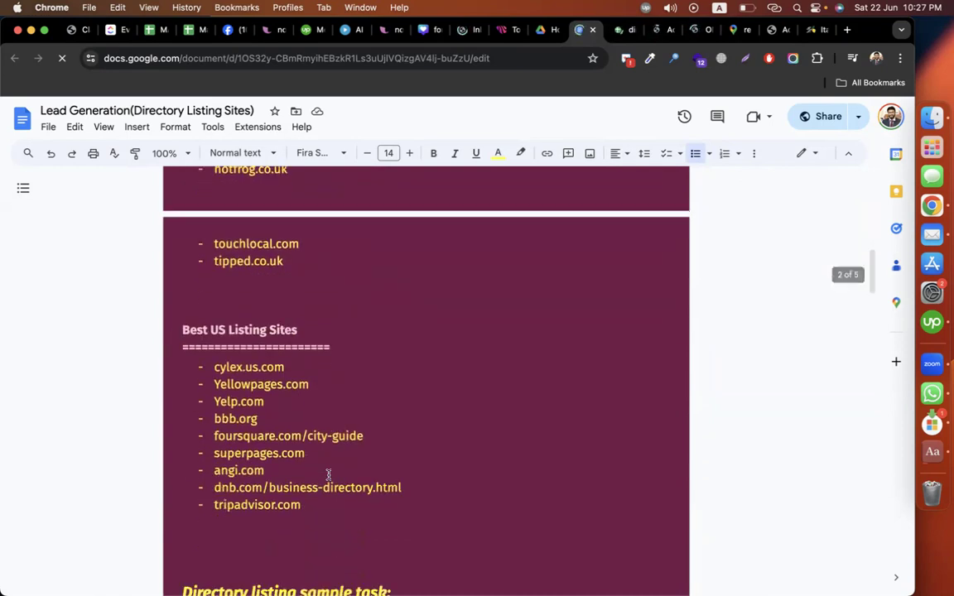
Step: Copy the guide's URL, confirm anyone with the link can view it, and return to Classroom
{"action": "left_click", "coordinate": [453, 58]}
{"action": "key", "text": "super+c"}
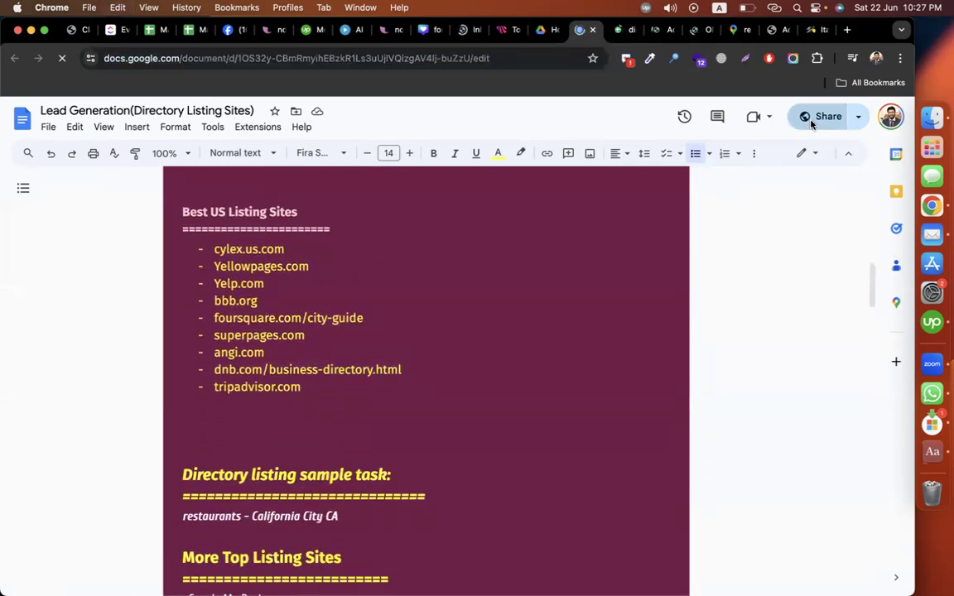
{"action": "left_click", "coordinate": [811, 117]}
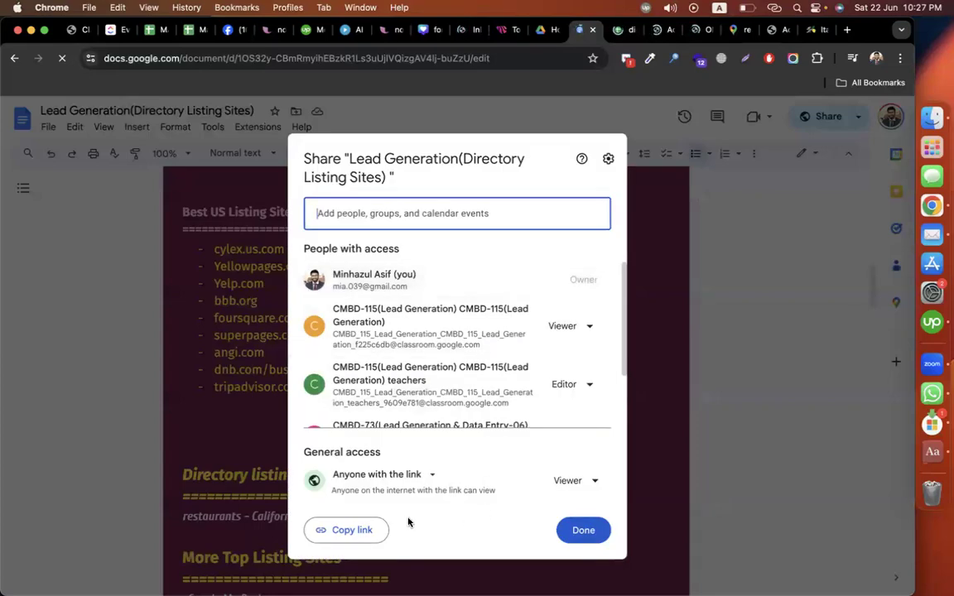
{"action": "left_click", "coordinate": [579, 528]}
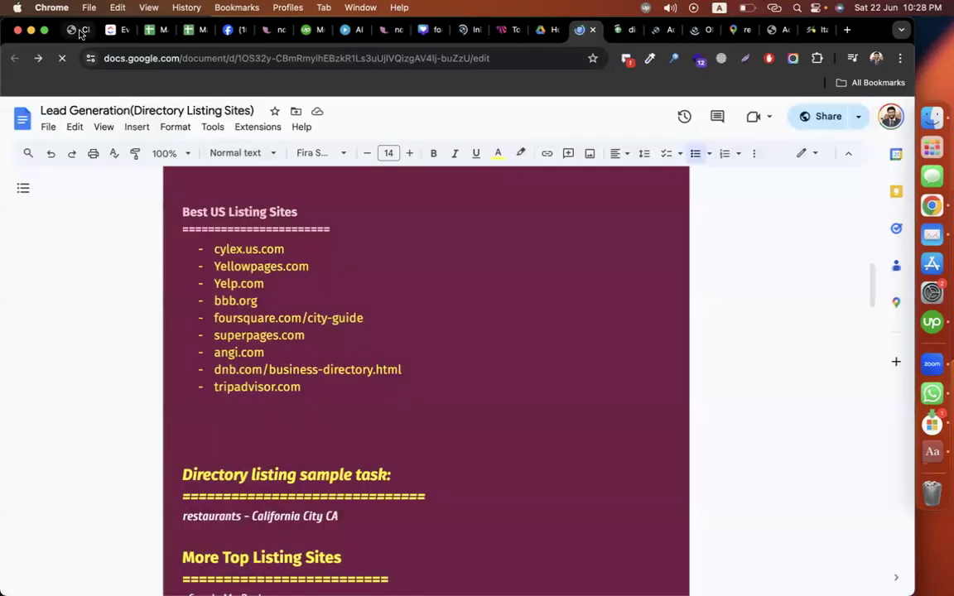
{"action": "left_click", "coordinate": [79, 30]}
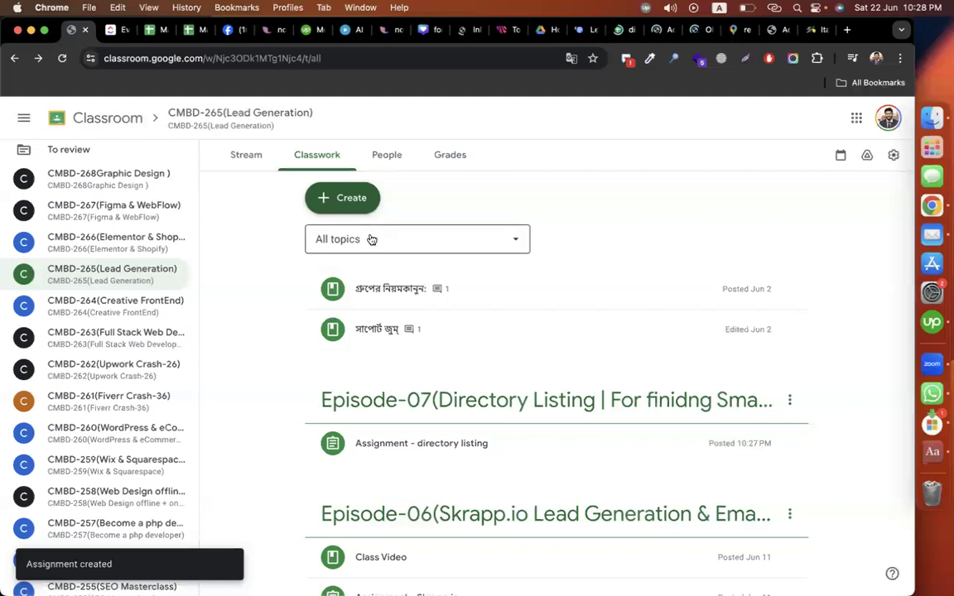
Step: Create a material titled 'get the sheet - directory listing' with the guide's Docs link as description
{"action": "left_click", "coordinate": [341, 198]}
{"action": "left_click", "coordinate": [386, 334]}
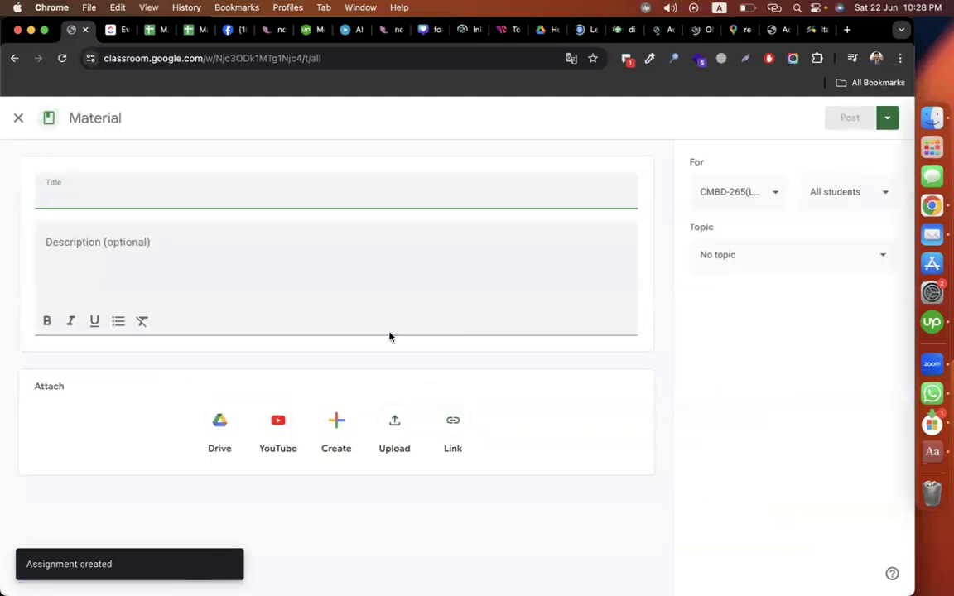
{"action": "type", "text": "get the "}
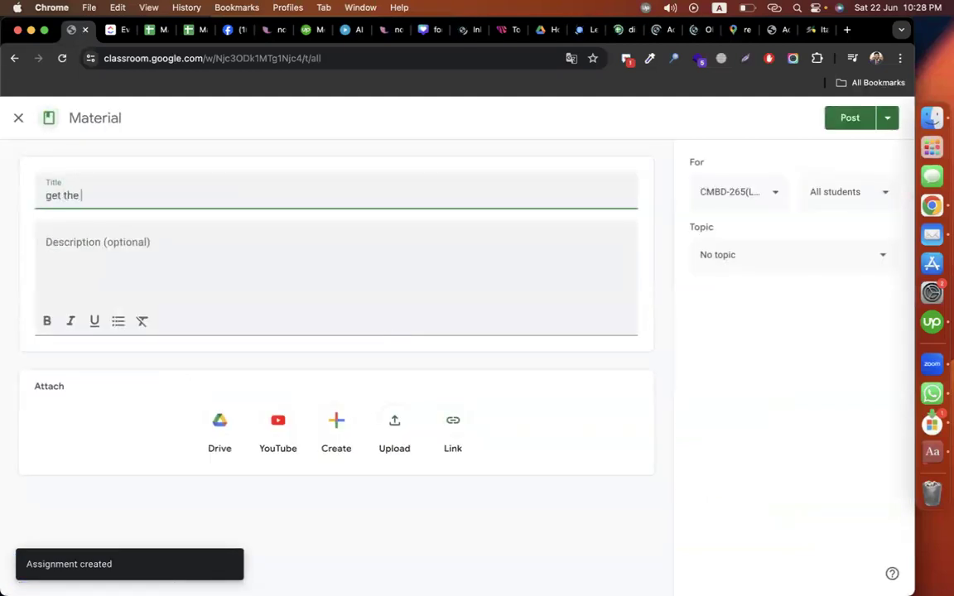
{"action": "type", "text": "sheet - di"}
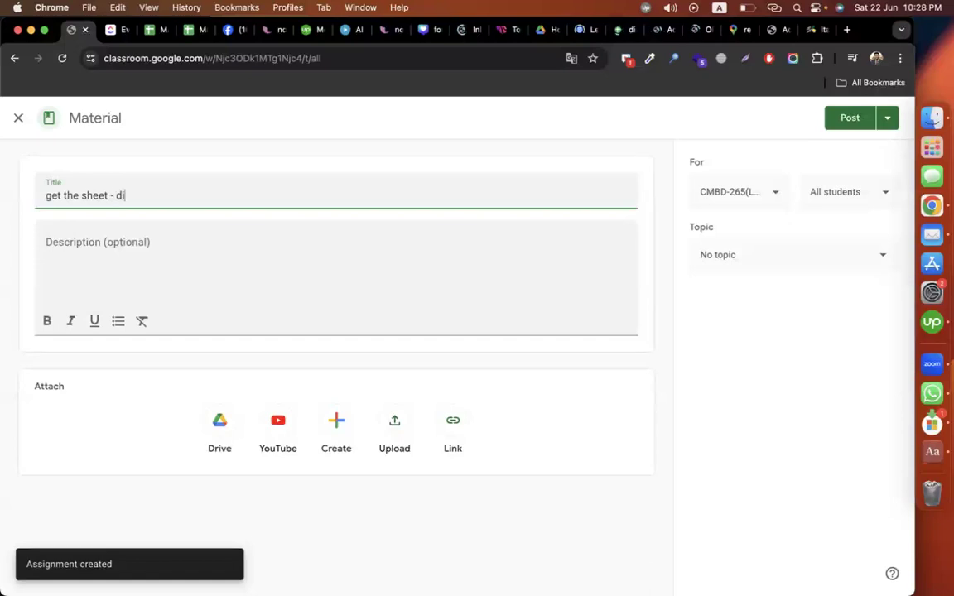
{"action": "type", "text": "rectory listing"}
{"action": "key", "text": "BackSpace"}
{"action": "key", "text": "BackSpace"}
{"action": "type", "text": "ng"}
{"action": "left_click", "coordinate": [134, 253]}
{"action": "key", "text": "super+v"}
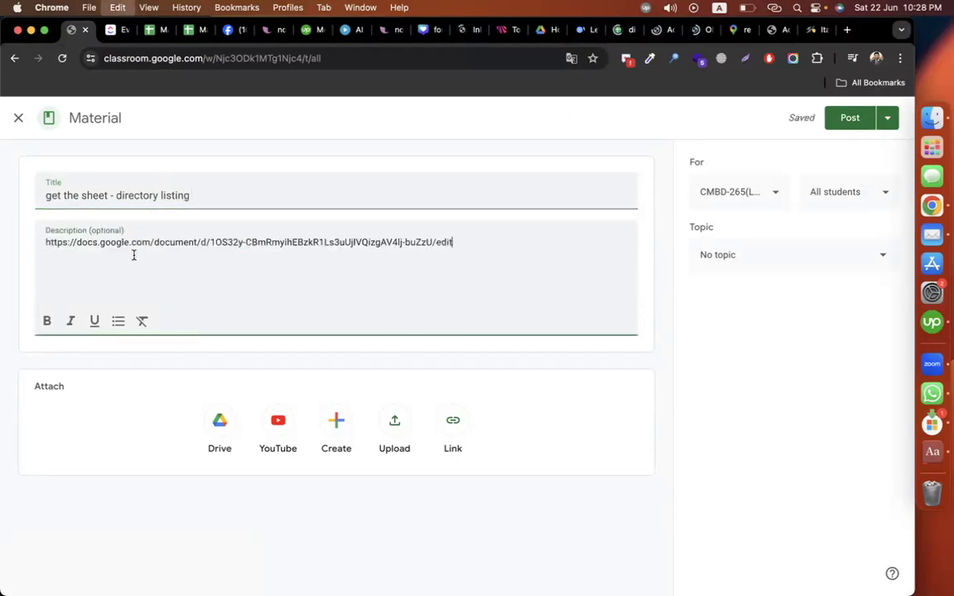
Step: File the material under the Episode-07 topic and post it to the class
{"action": "left_click", "coordinate": [763, 255]}
{"action": "scroll", "coordinate": [783, 395], "scroll_direction": "down", "scroll_amount": 2}
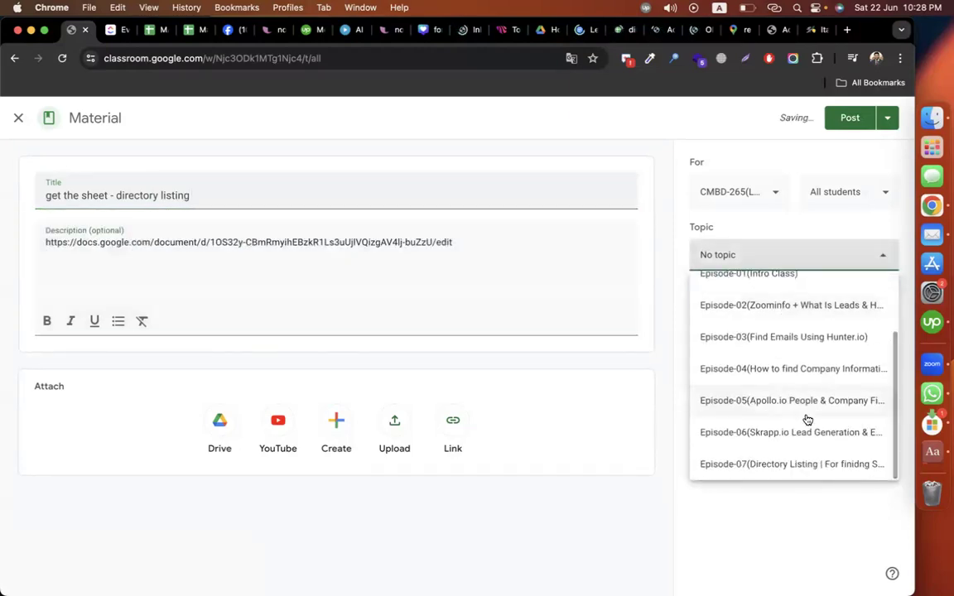
{"action": "left_click", "coordinate": [807, 465]}
{"action": "left_click", "coordinate": [850, 117]}
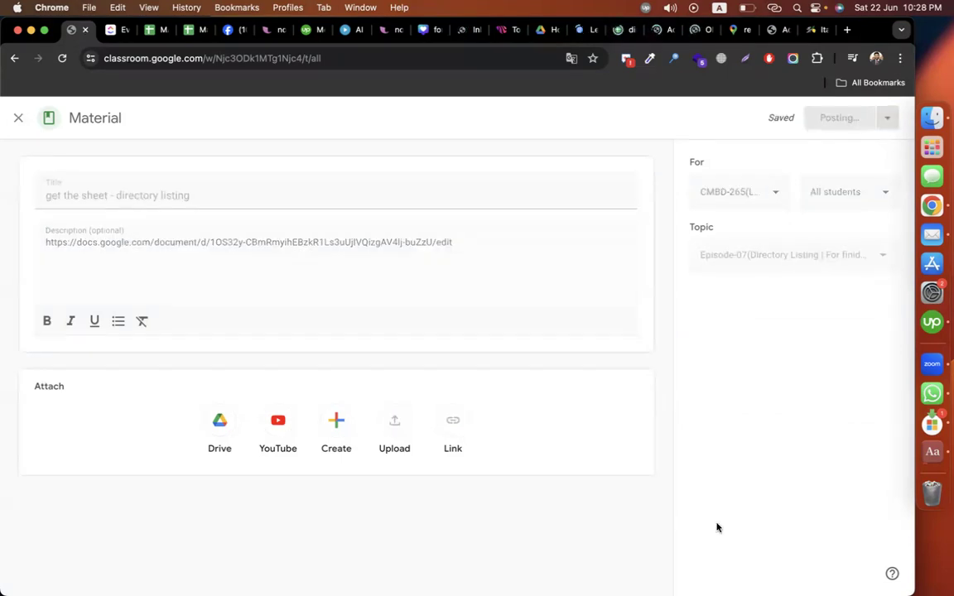